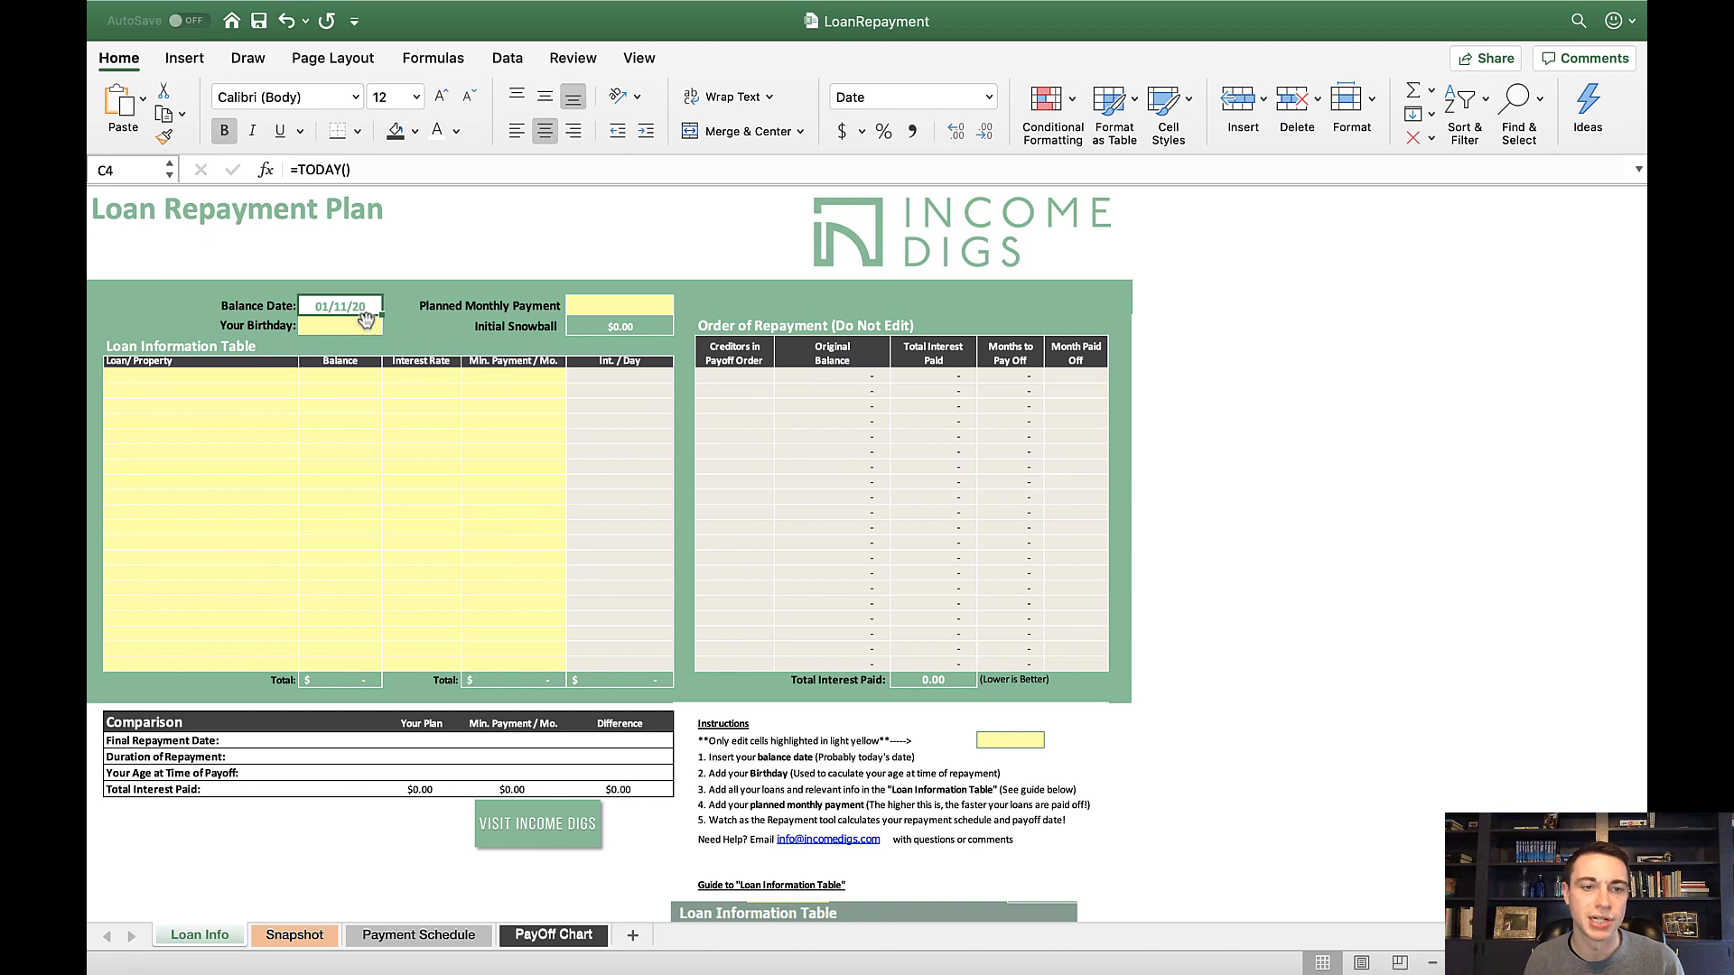
# Step: Enter the borrower's date of birth in the Your Birthday cell of the Loan Info sheet
pyautogui.click(342, 327)
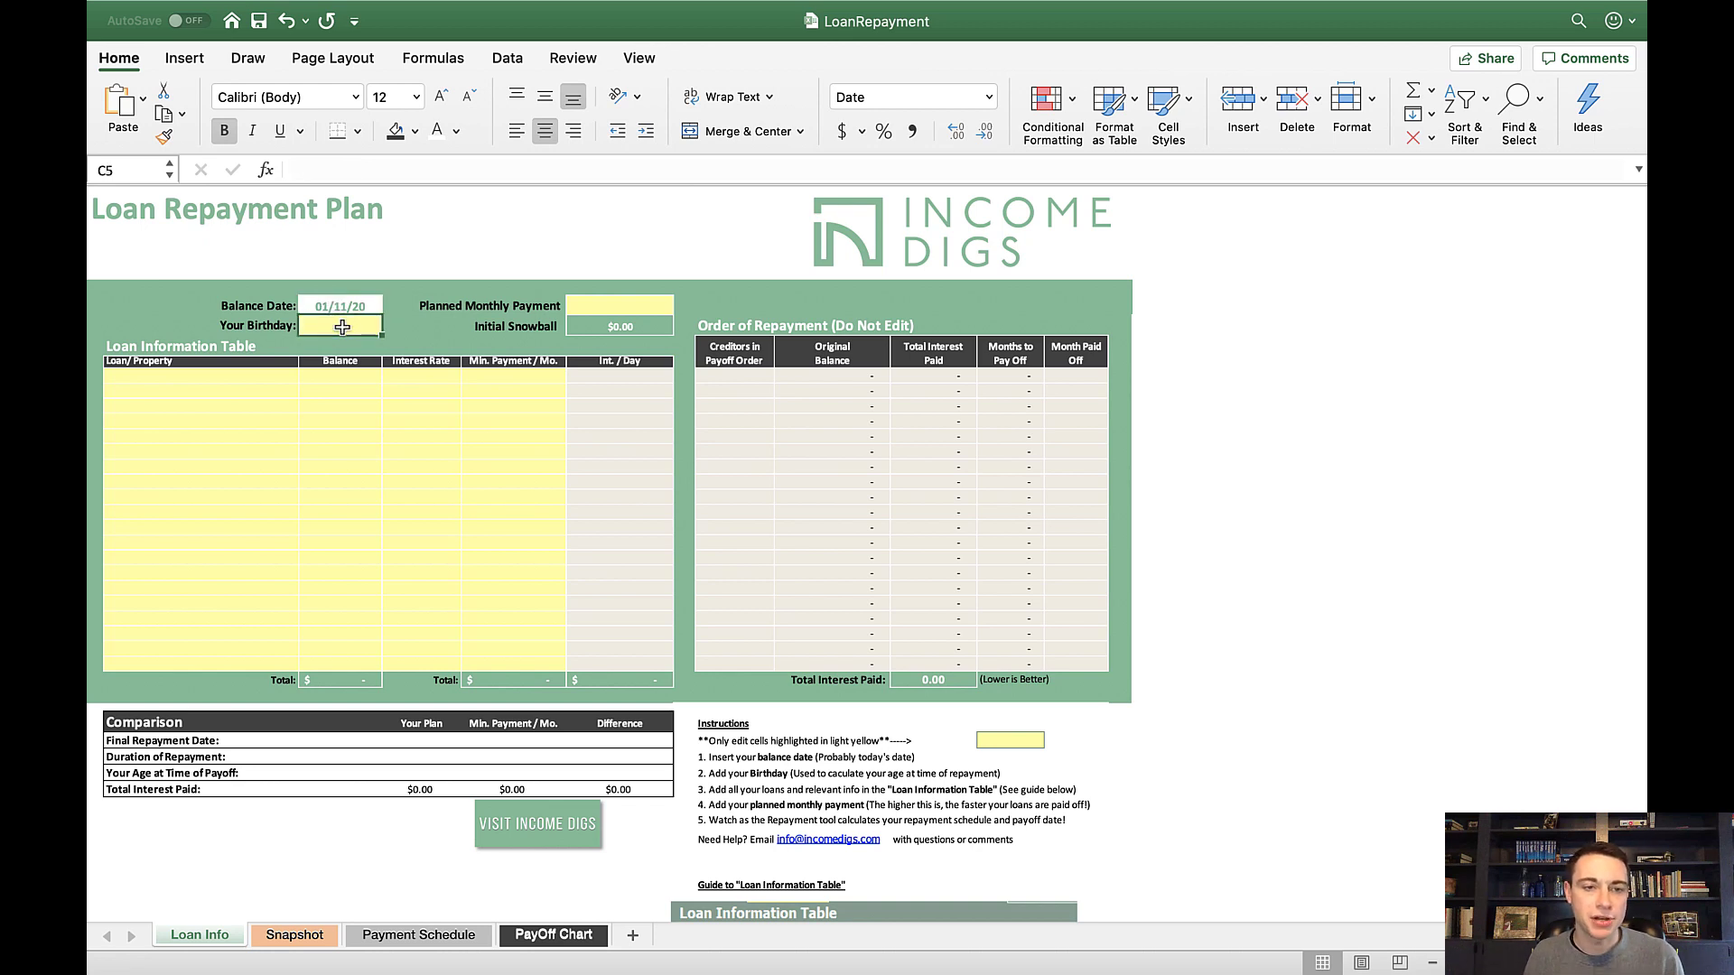
pyautogui.write('7/')
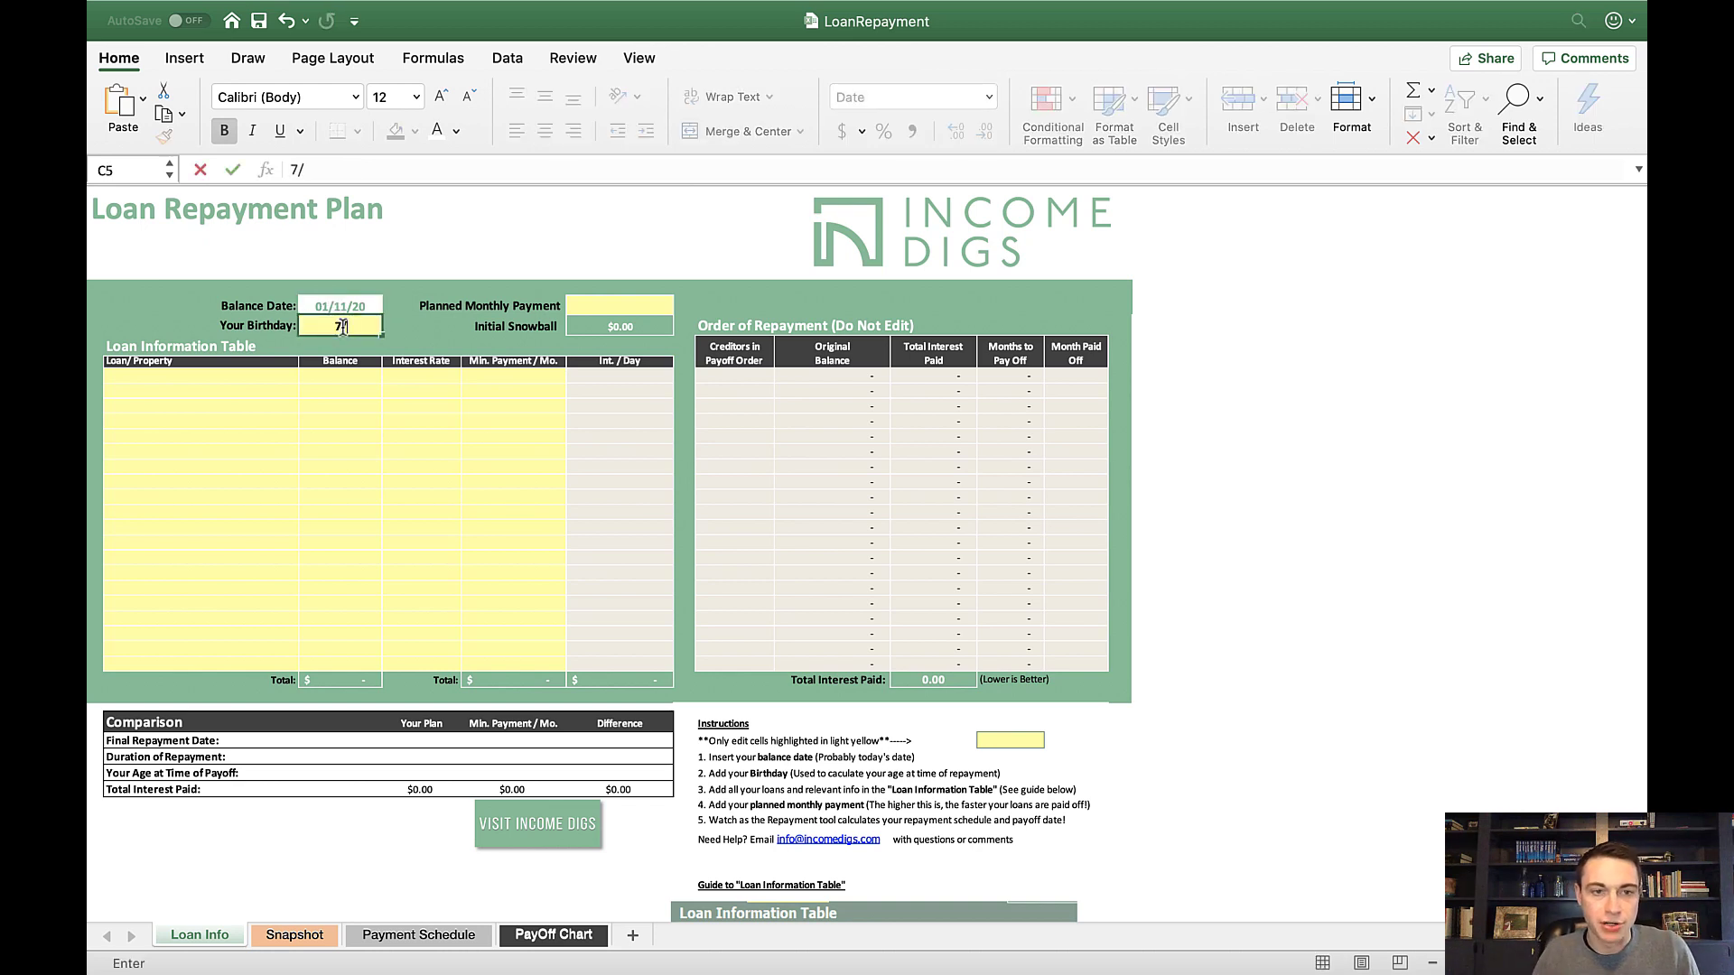
pyautogui.write('6/')
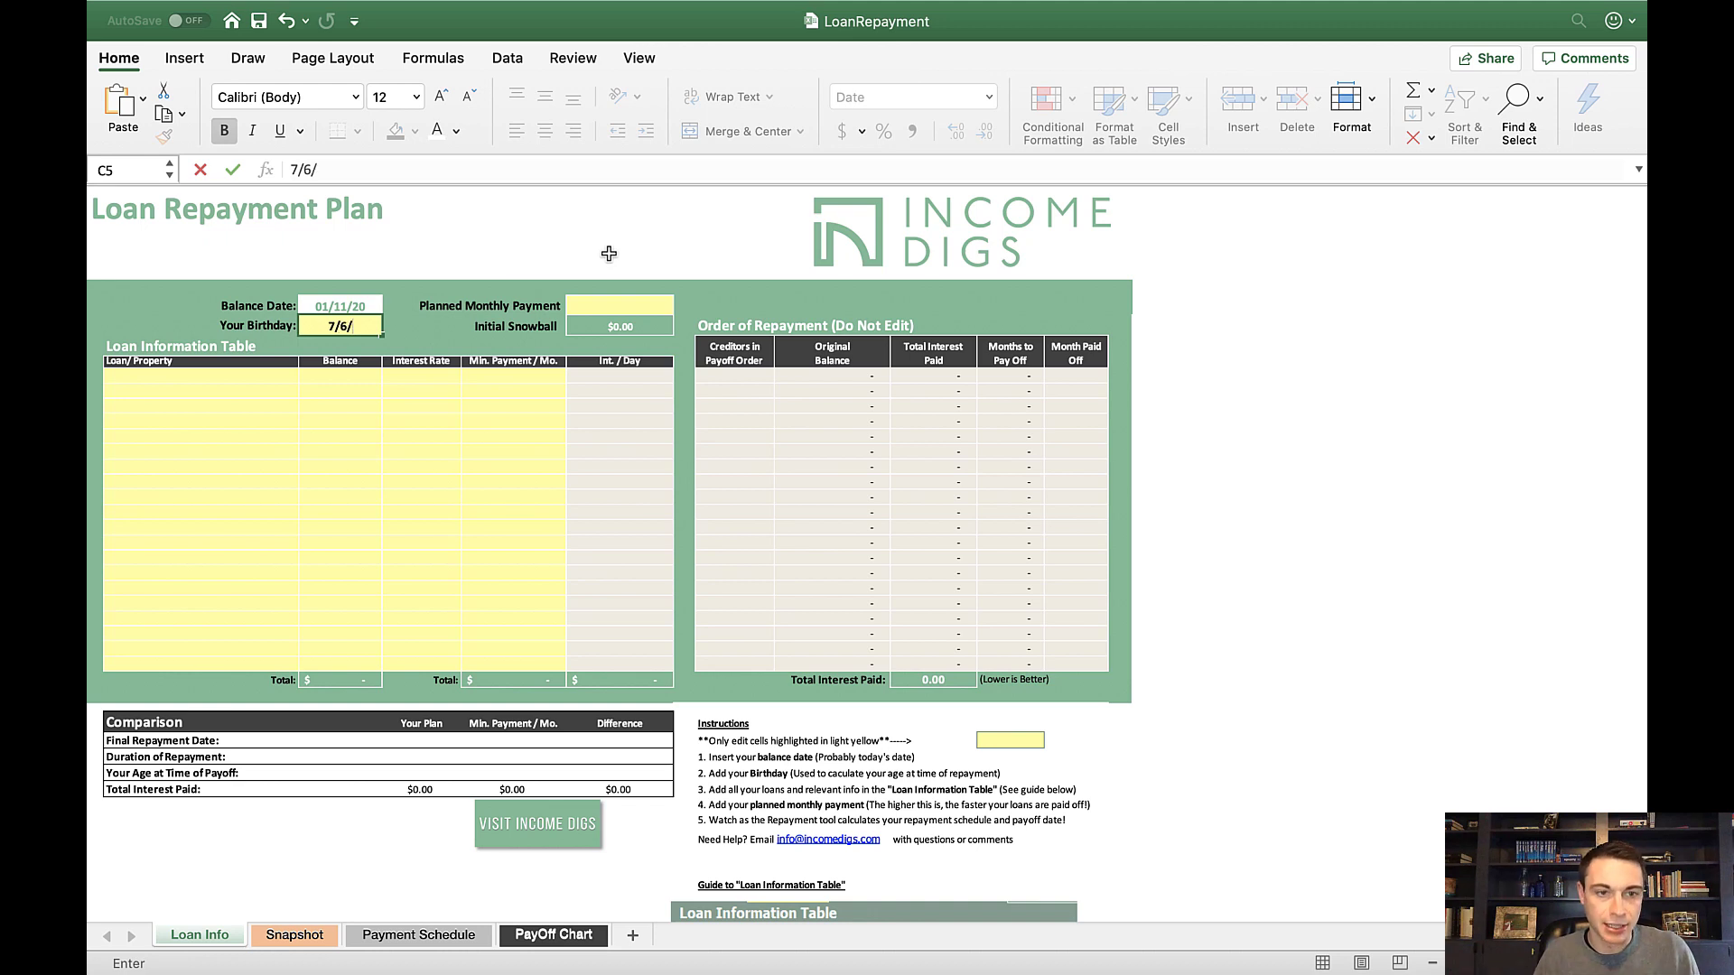
pyautogui.write('1988')
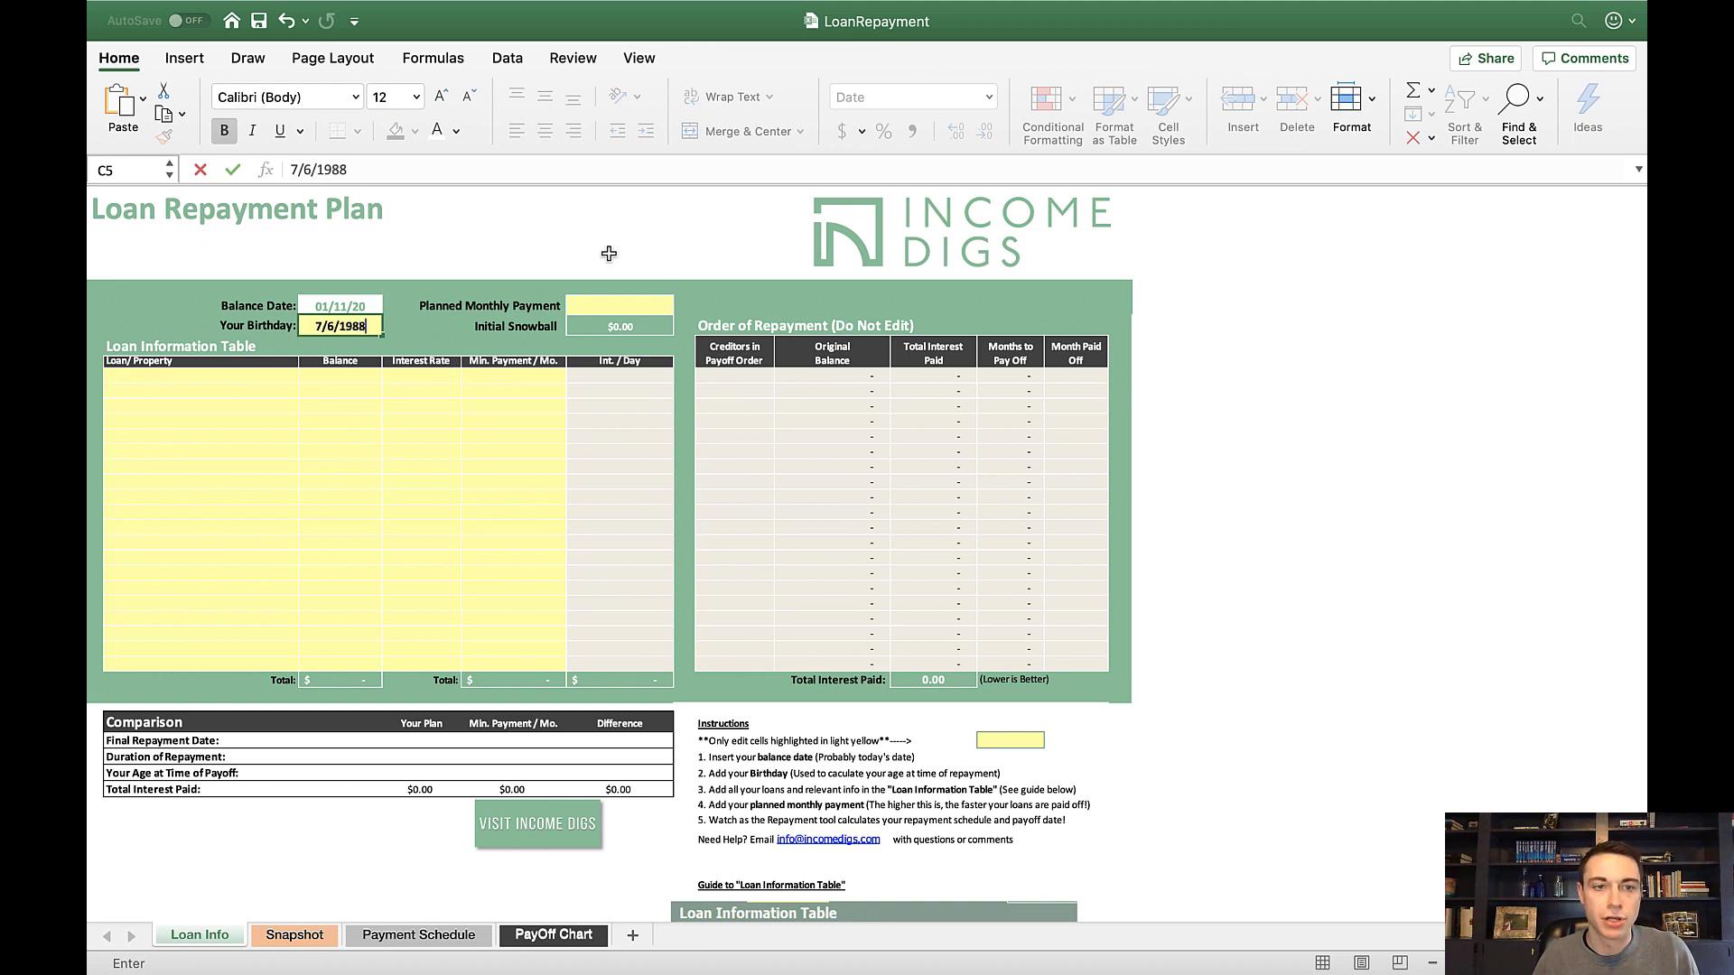
pyautogui.press('Tab')
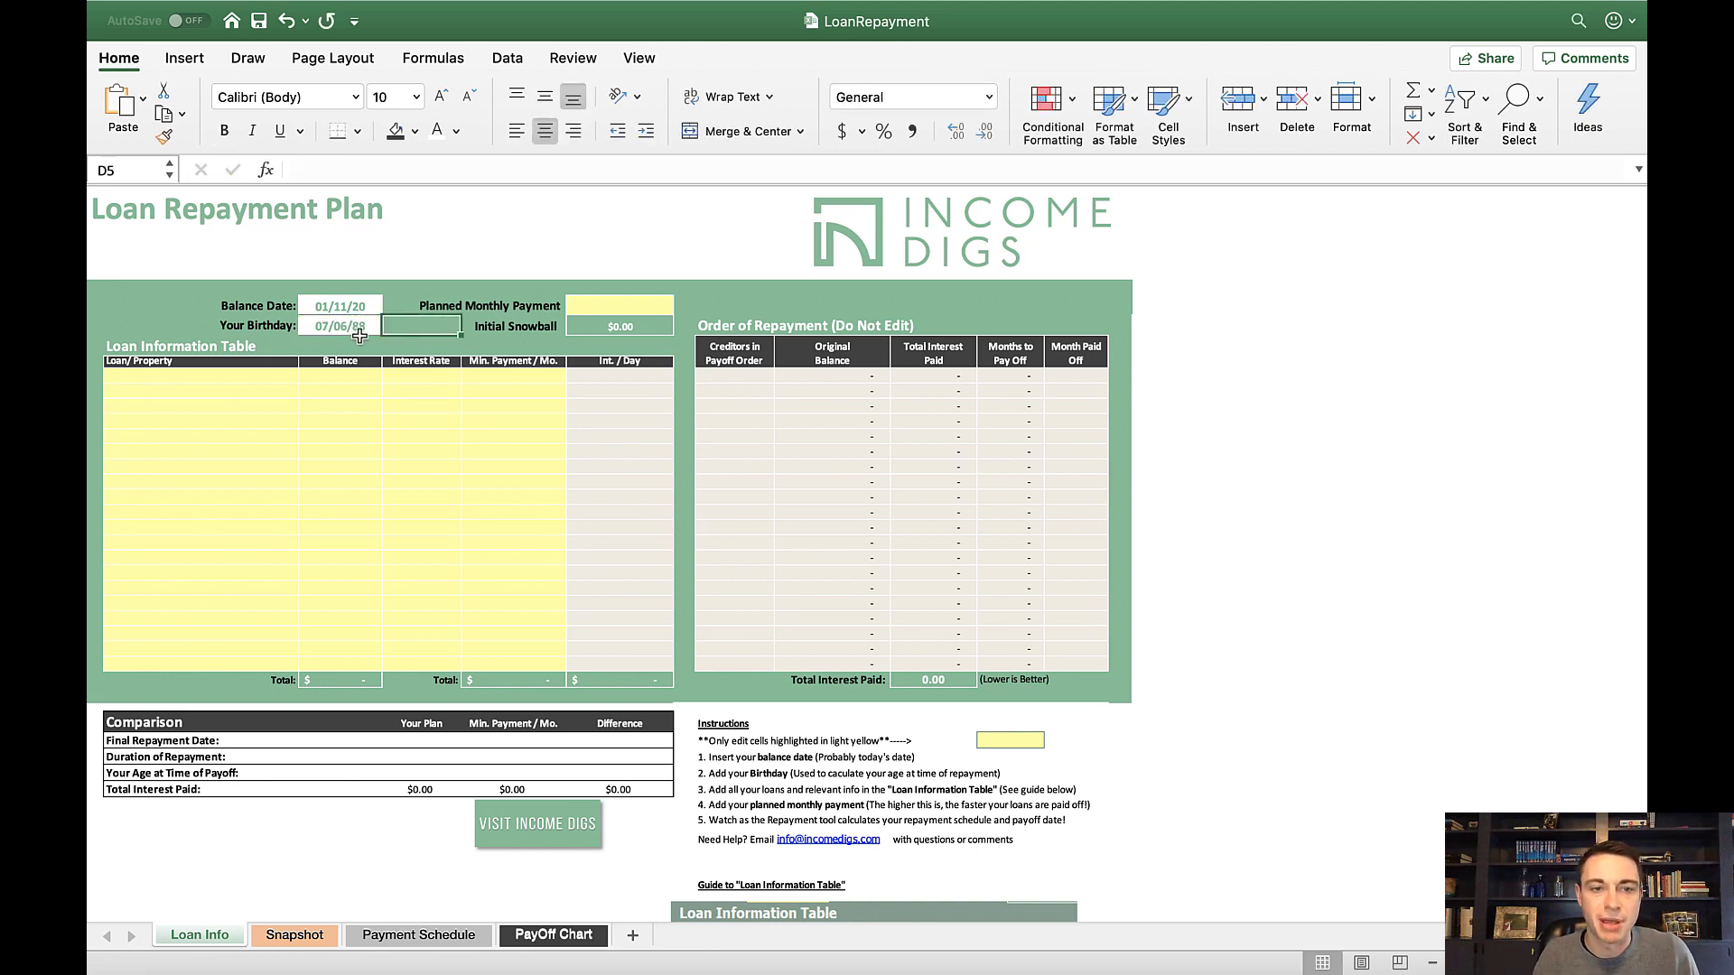
# Step: Enter the first property's street address in the Loan Information Table with a balance of 138750
pyautogui.click(173, 375)
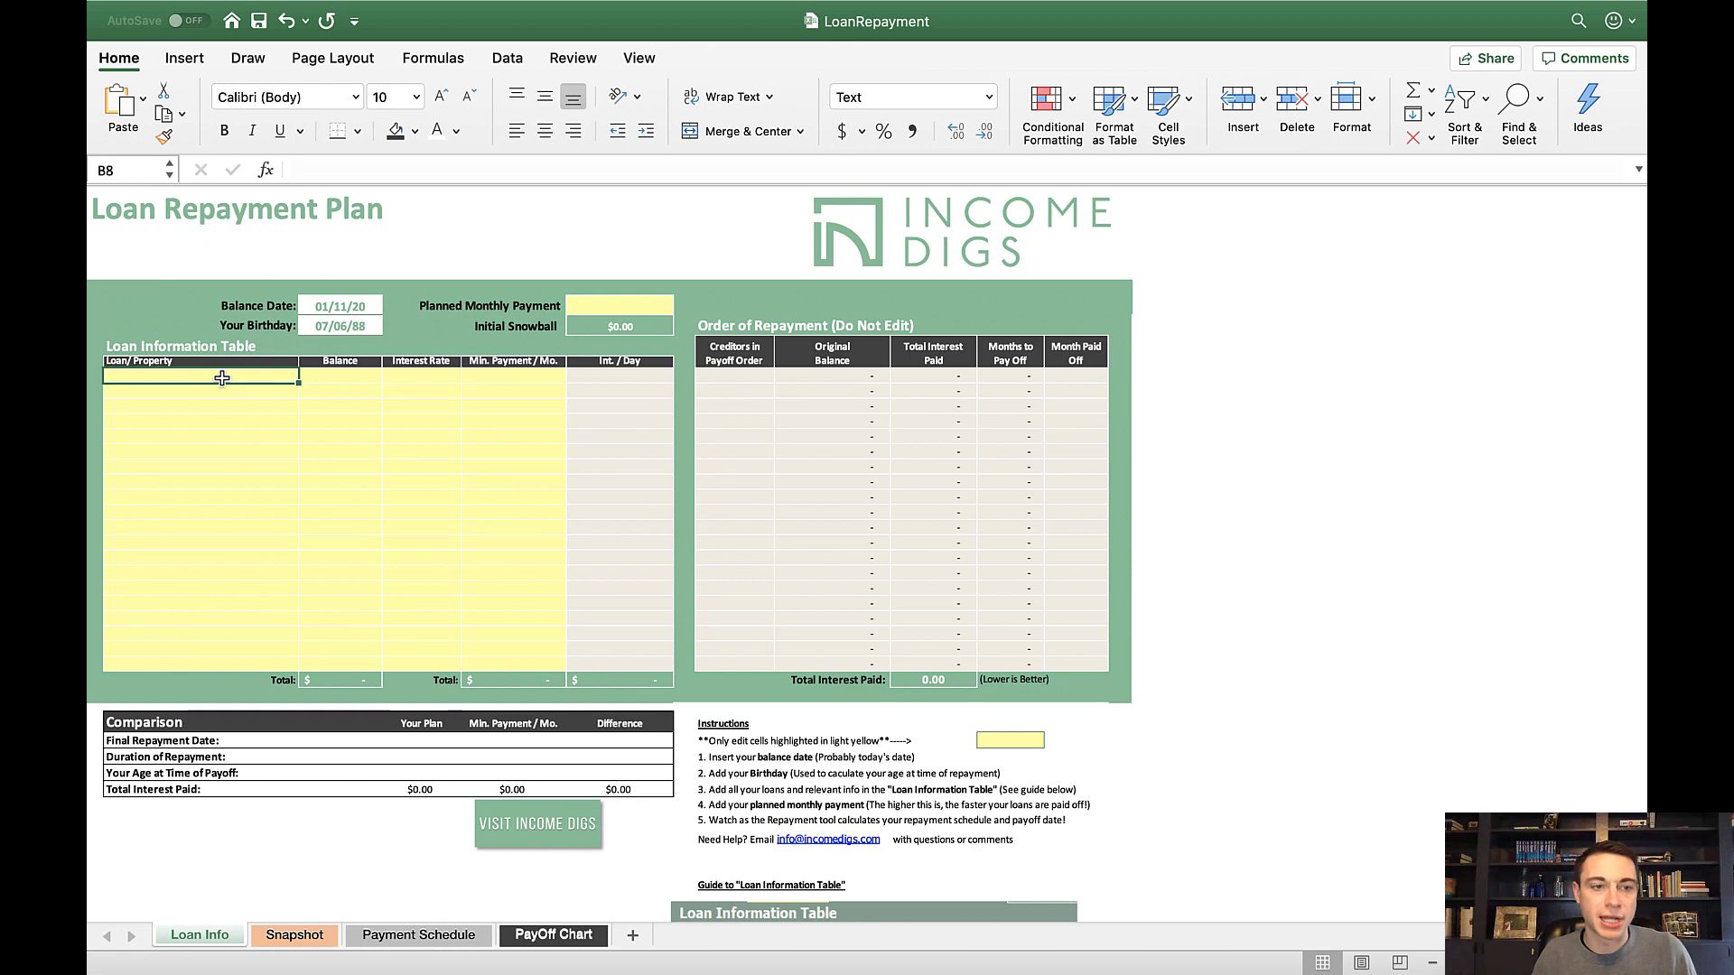
pyautogui.write('123 Main st')
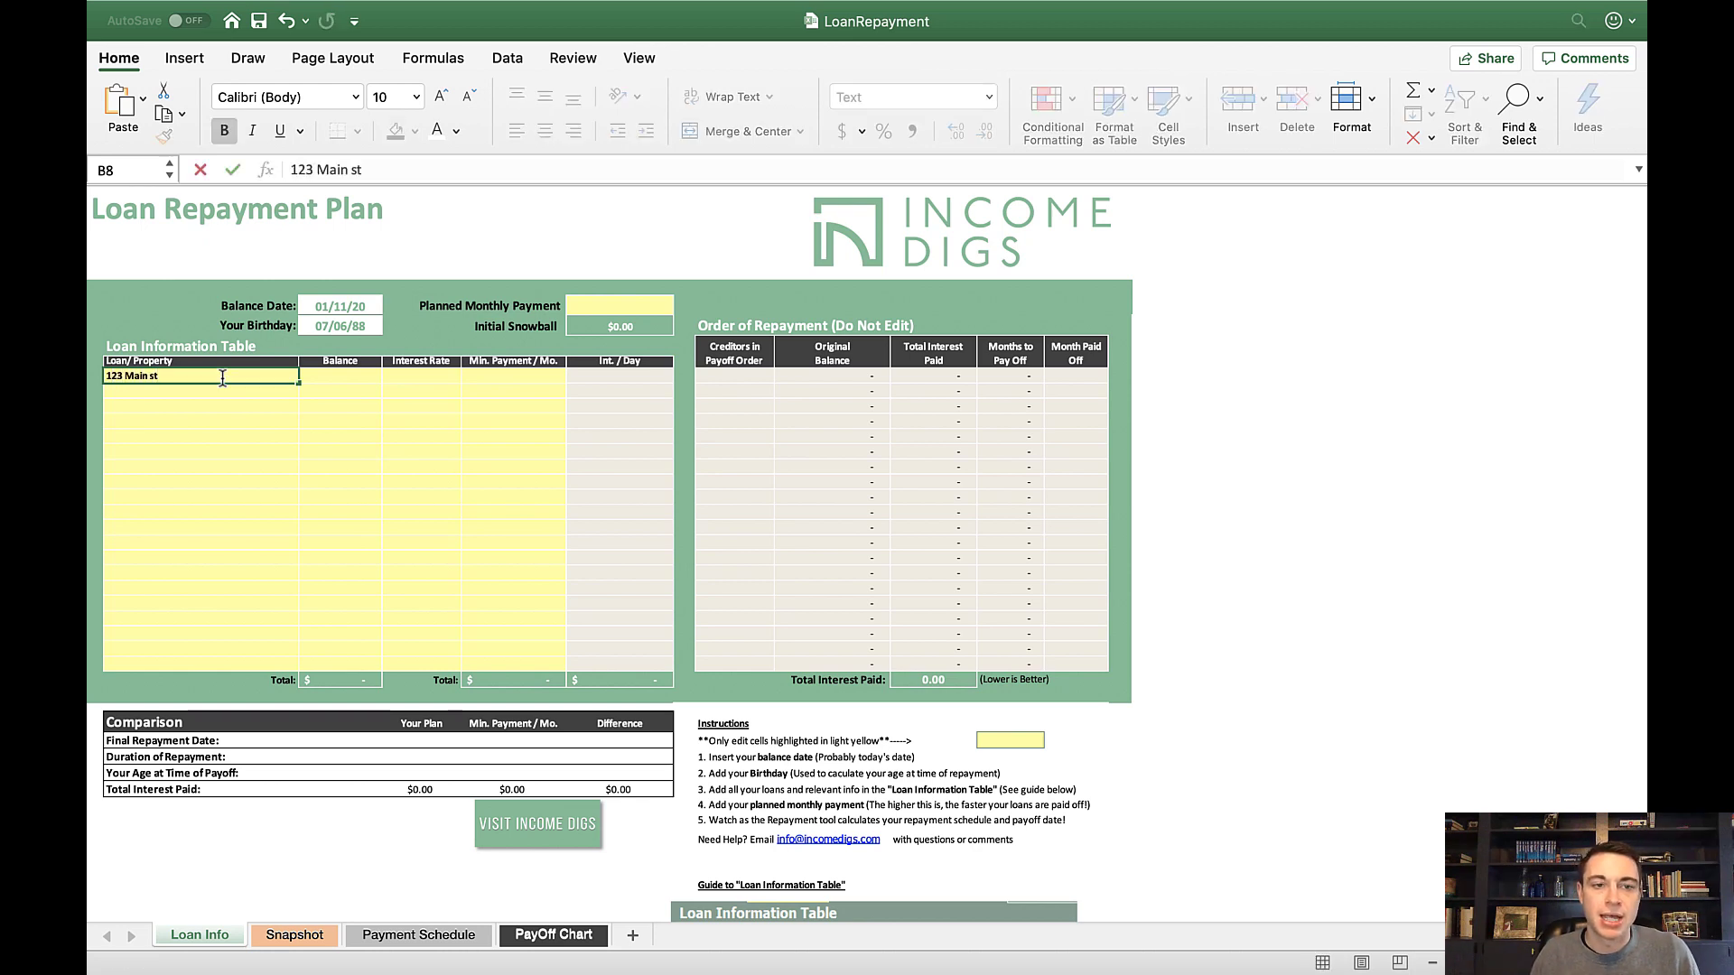
pyautogui.press('Tab')
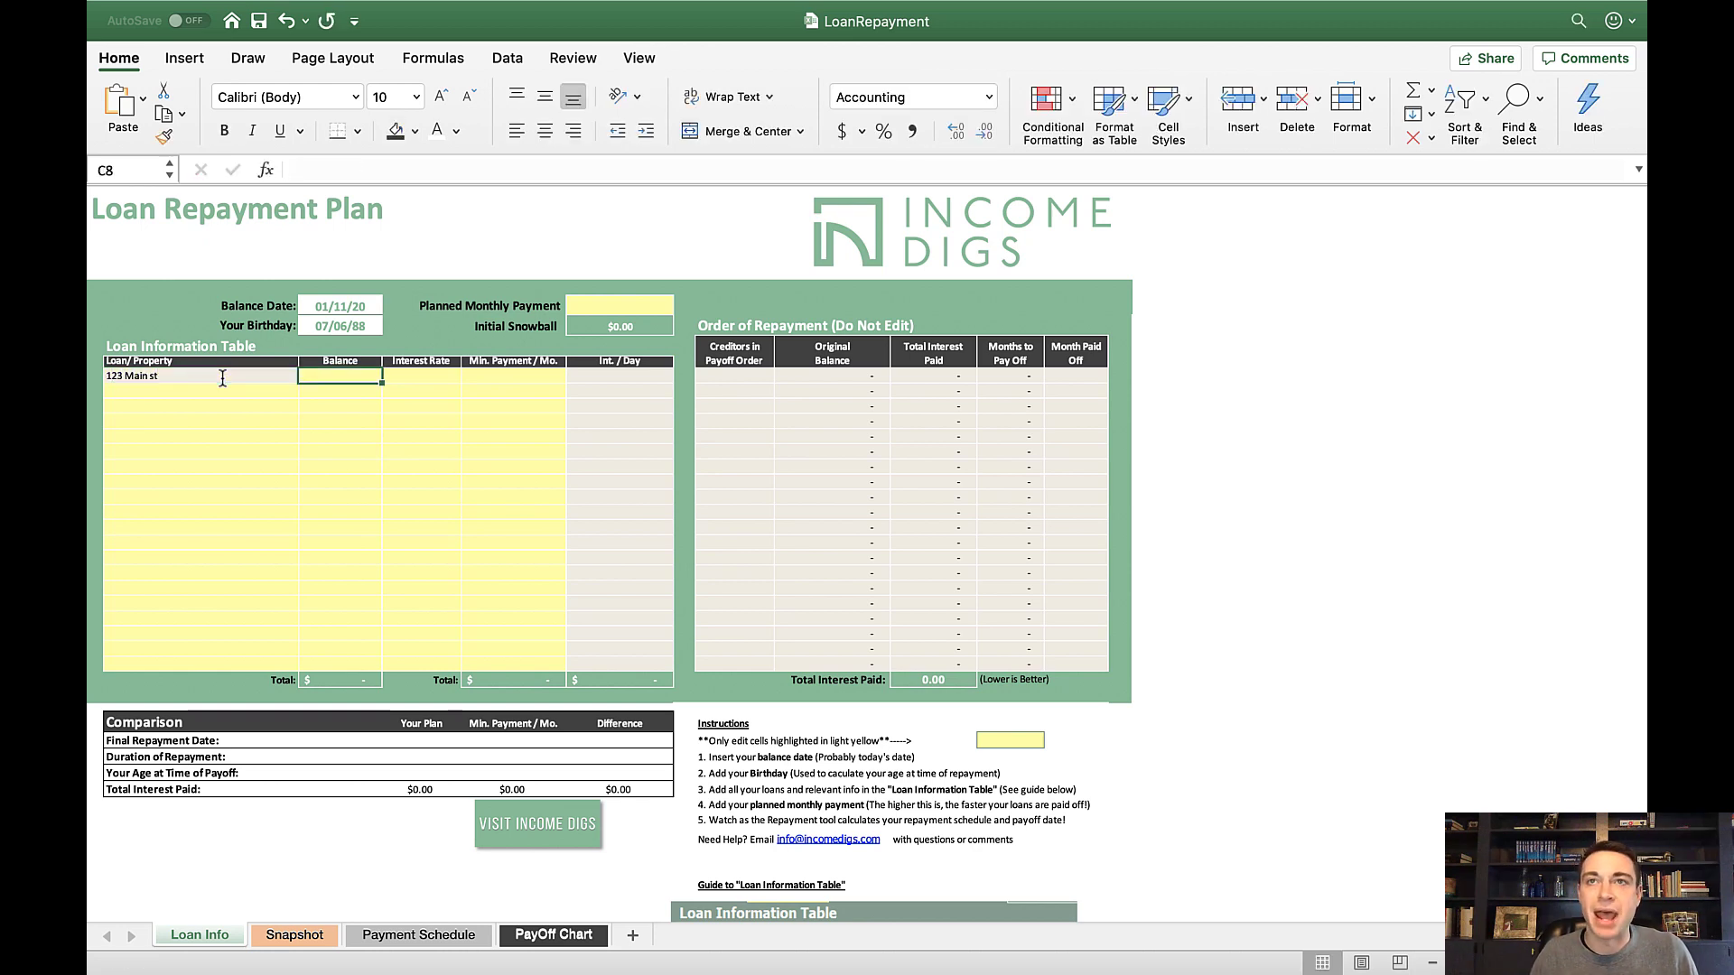
pyautogui.write('138')
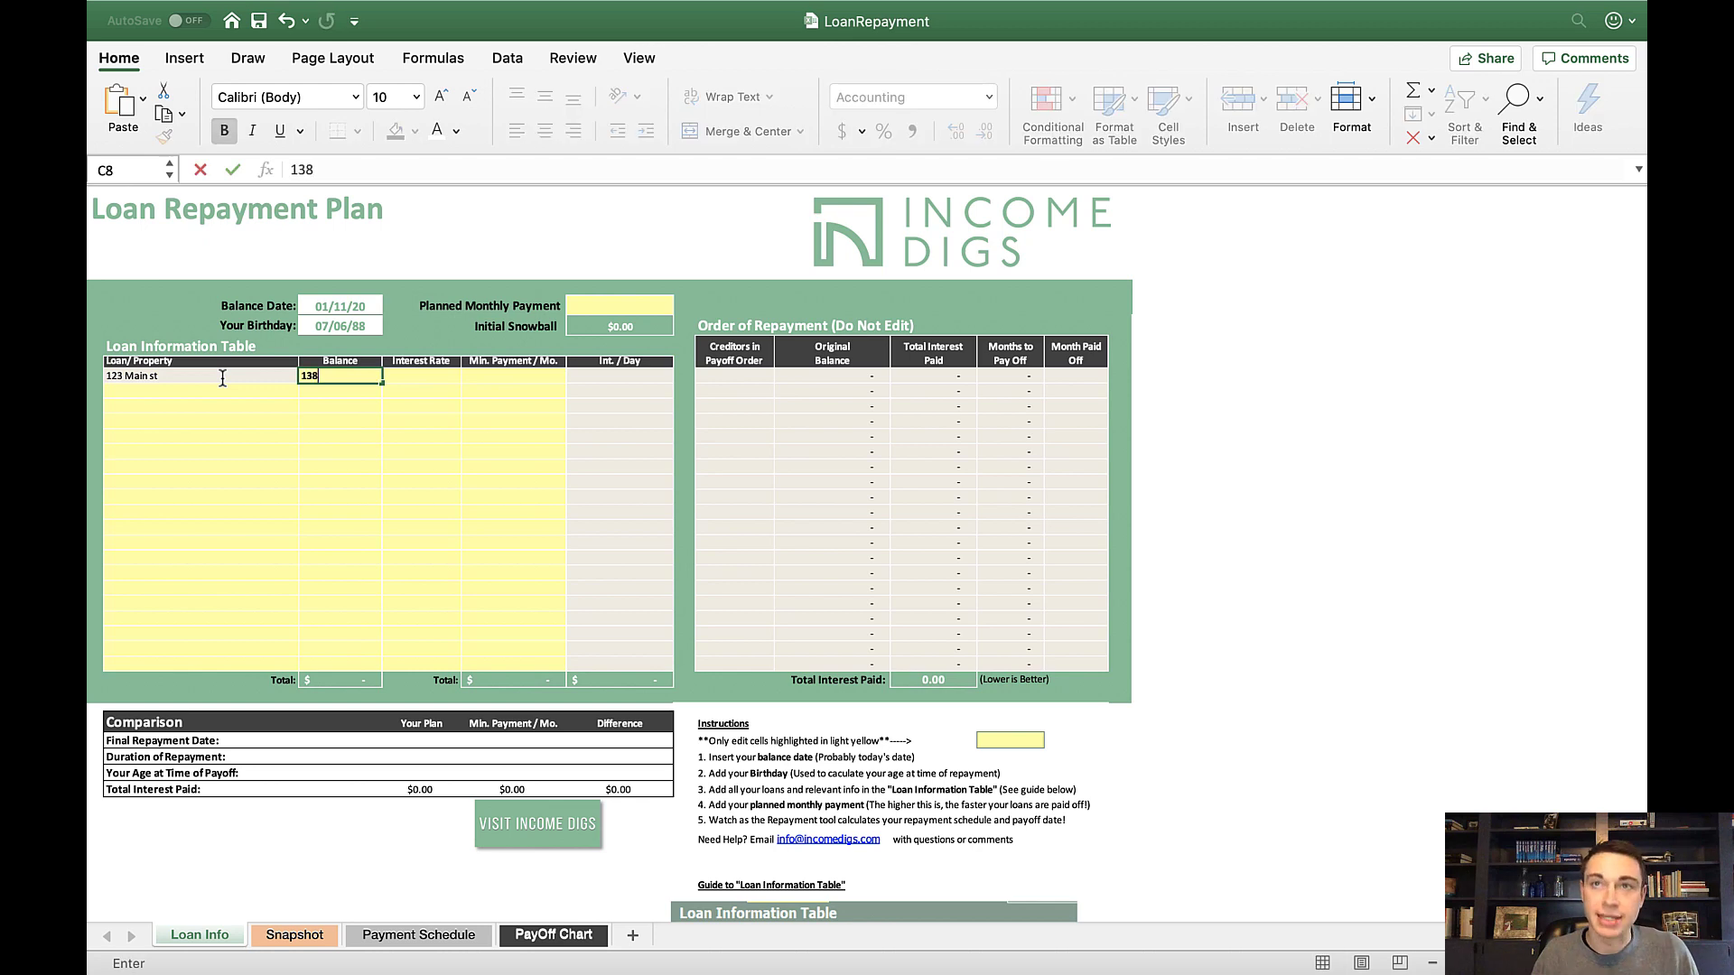
pyautogui.write('750')
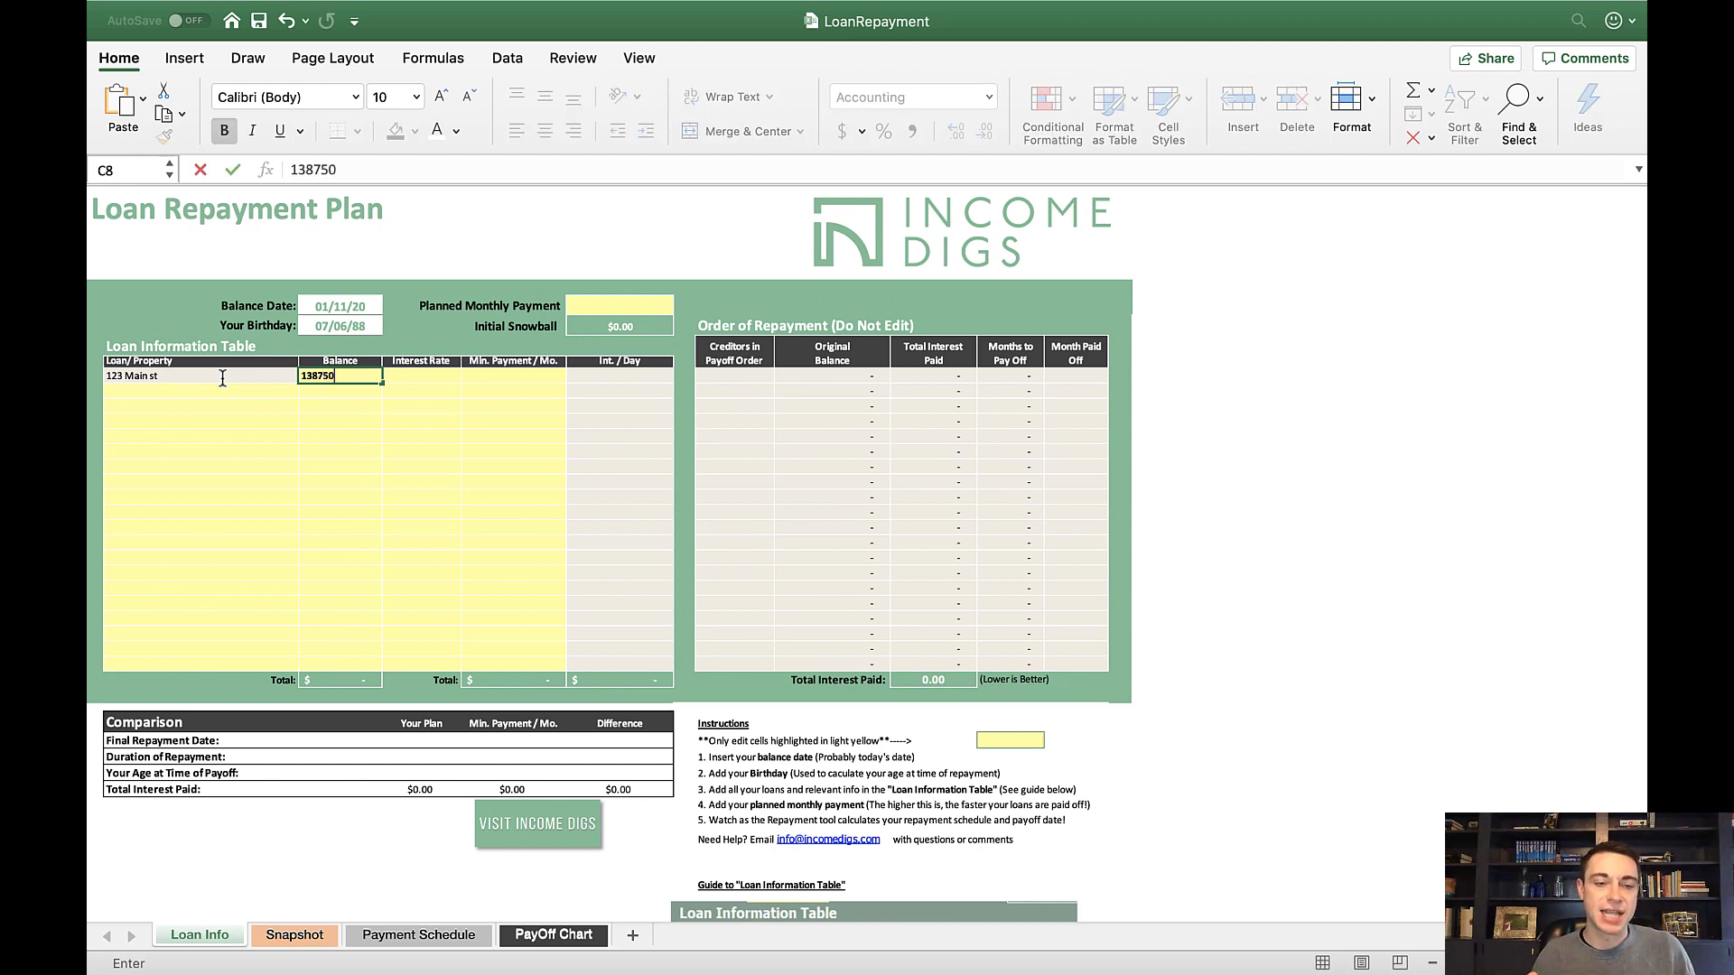
pyautogui.press('Tab')
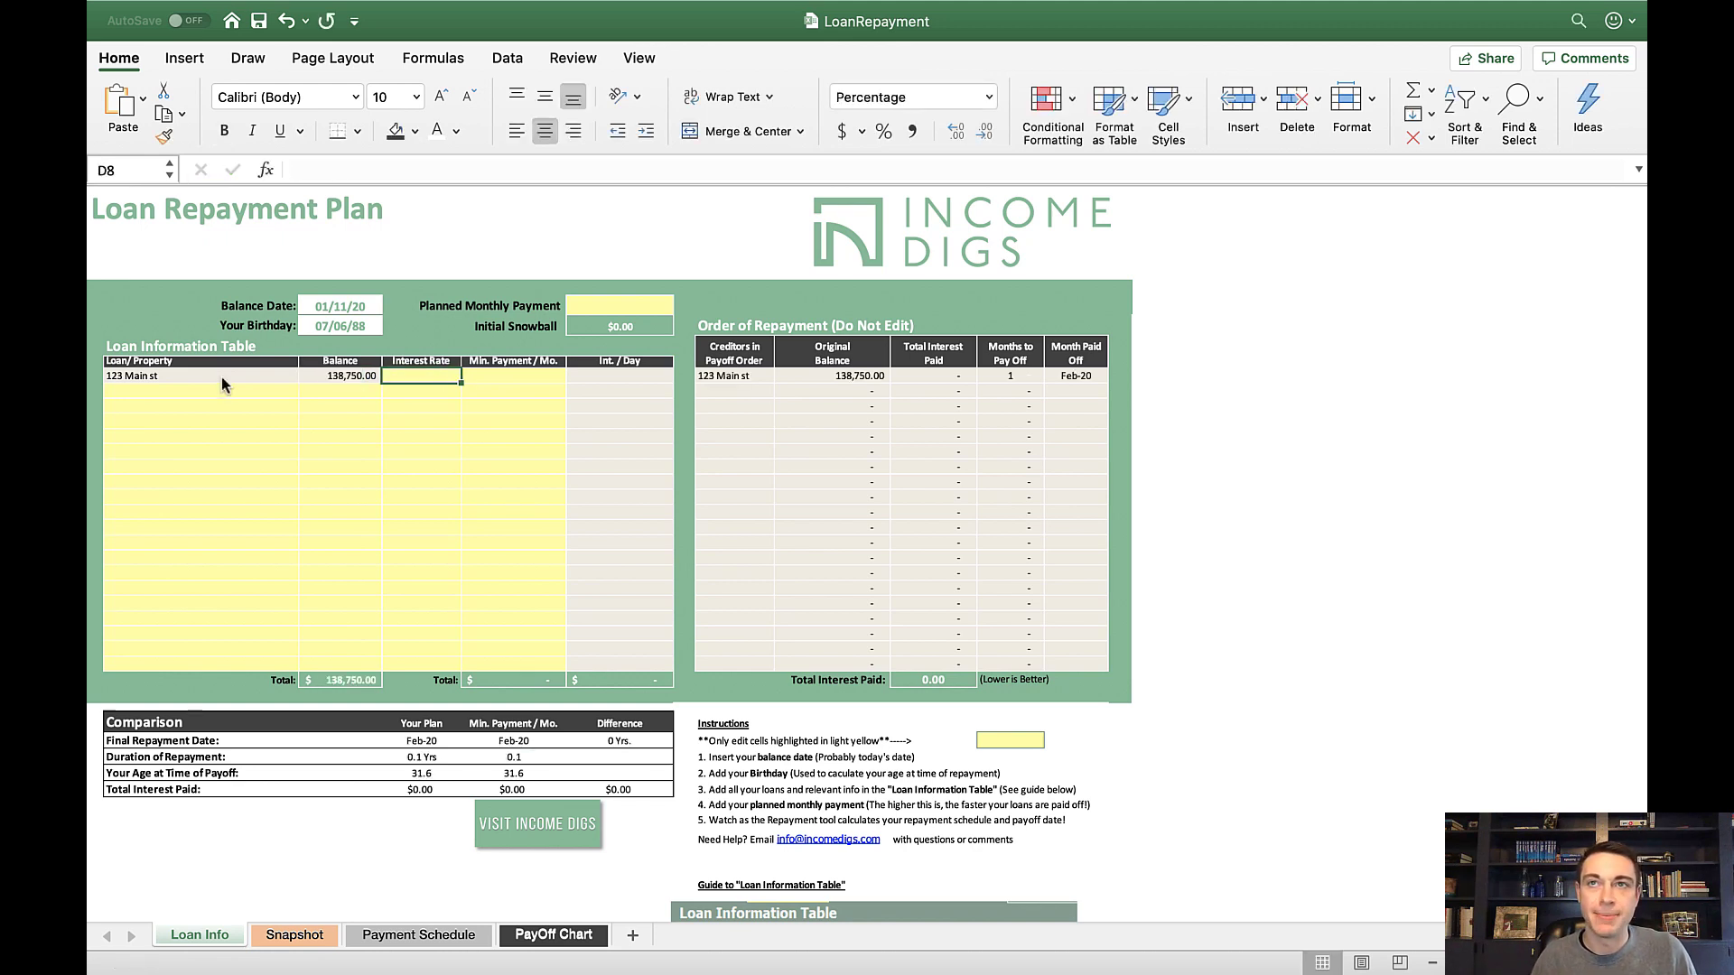
# Step: Set the first loan's interest rate to 5.5% and its minimum monthly payment to 963.04
pyautogui.write('5.5')
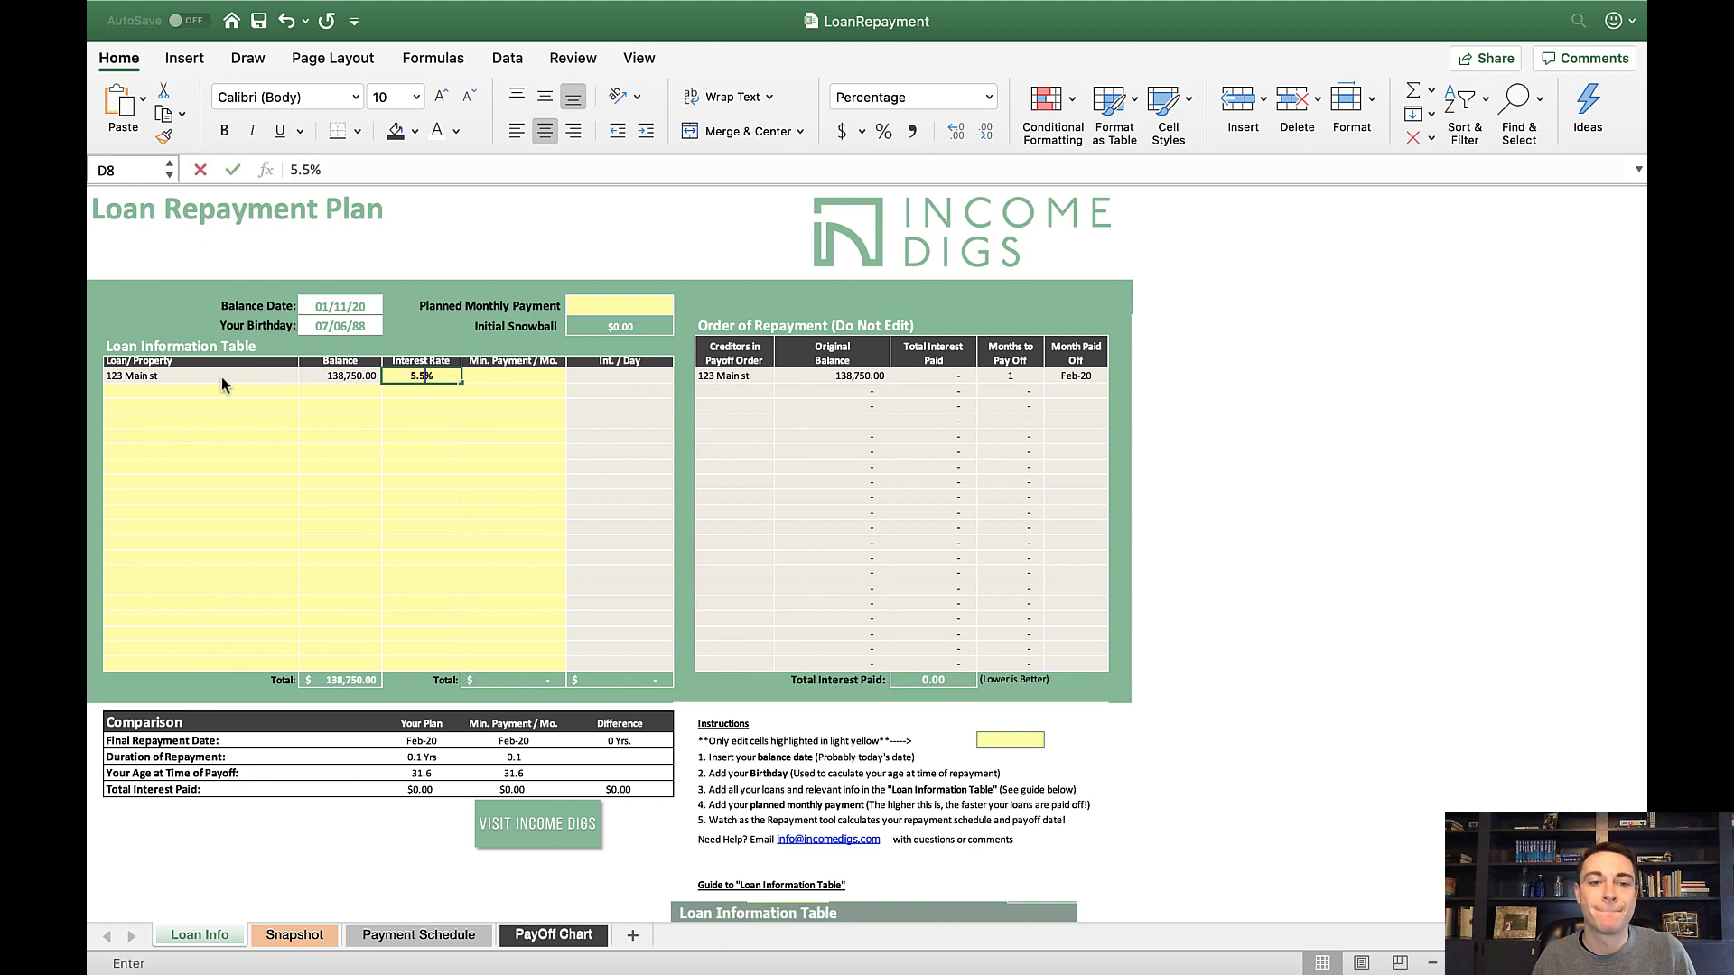
pyautogui.press('Tab')
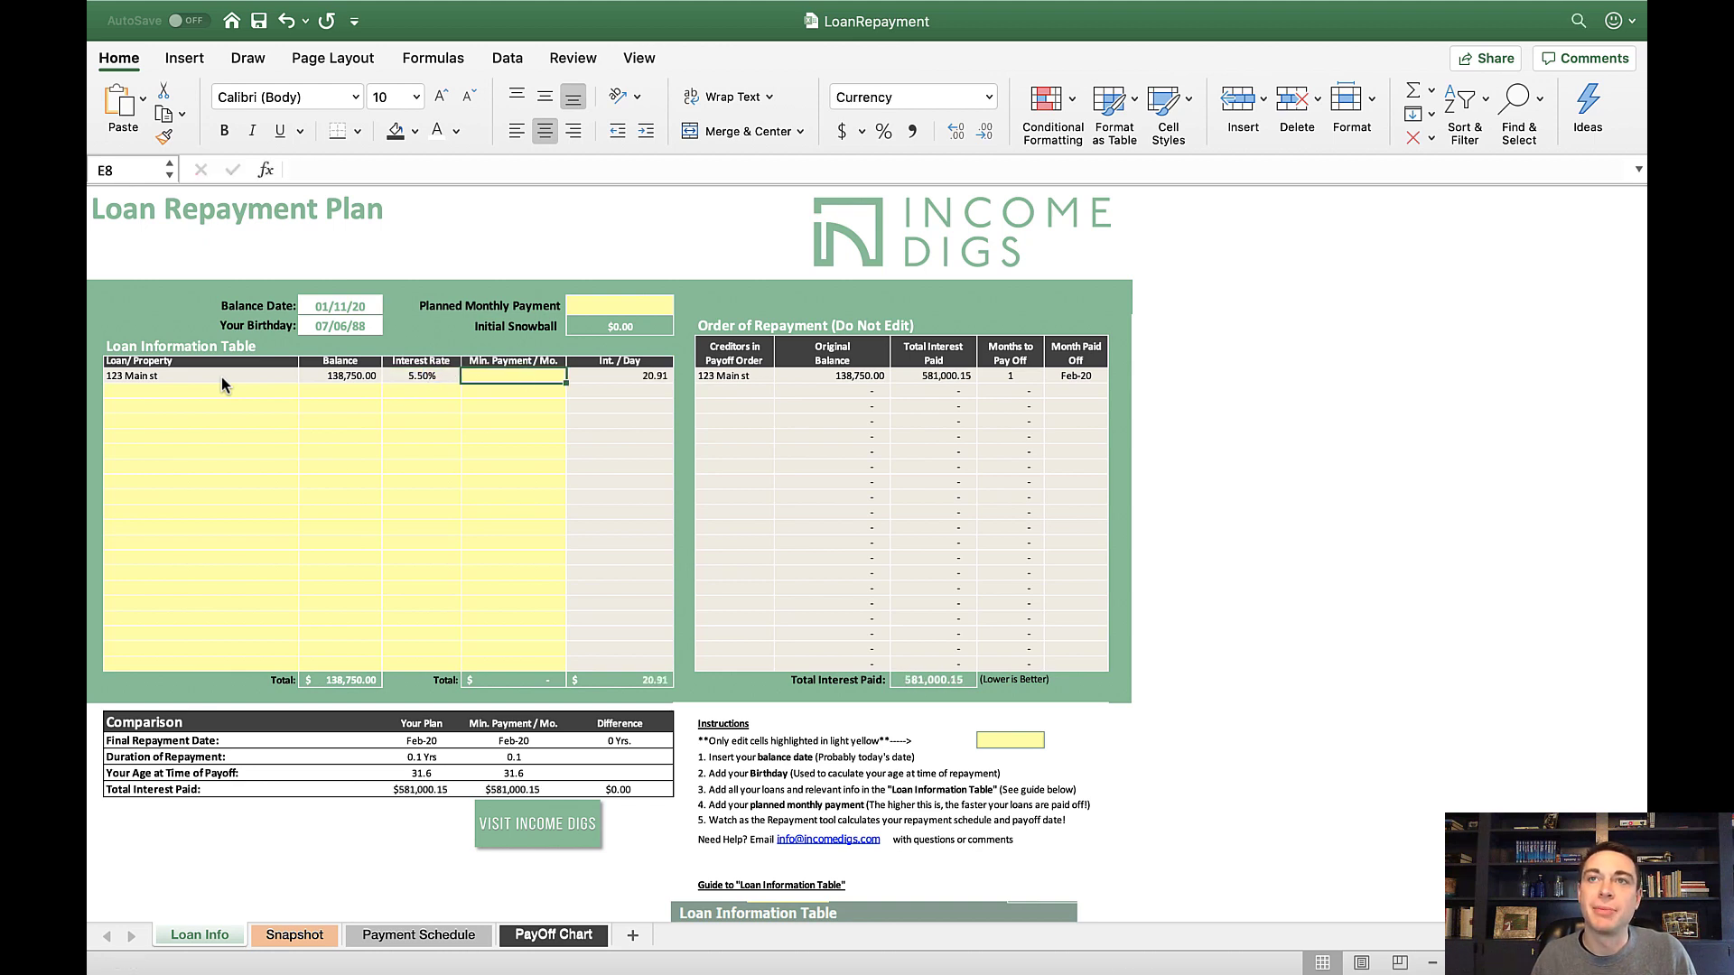
pyautogui.write('96')
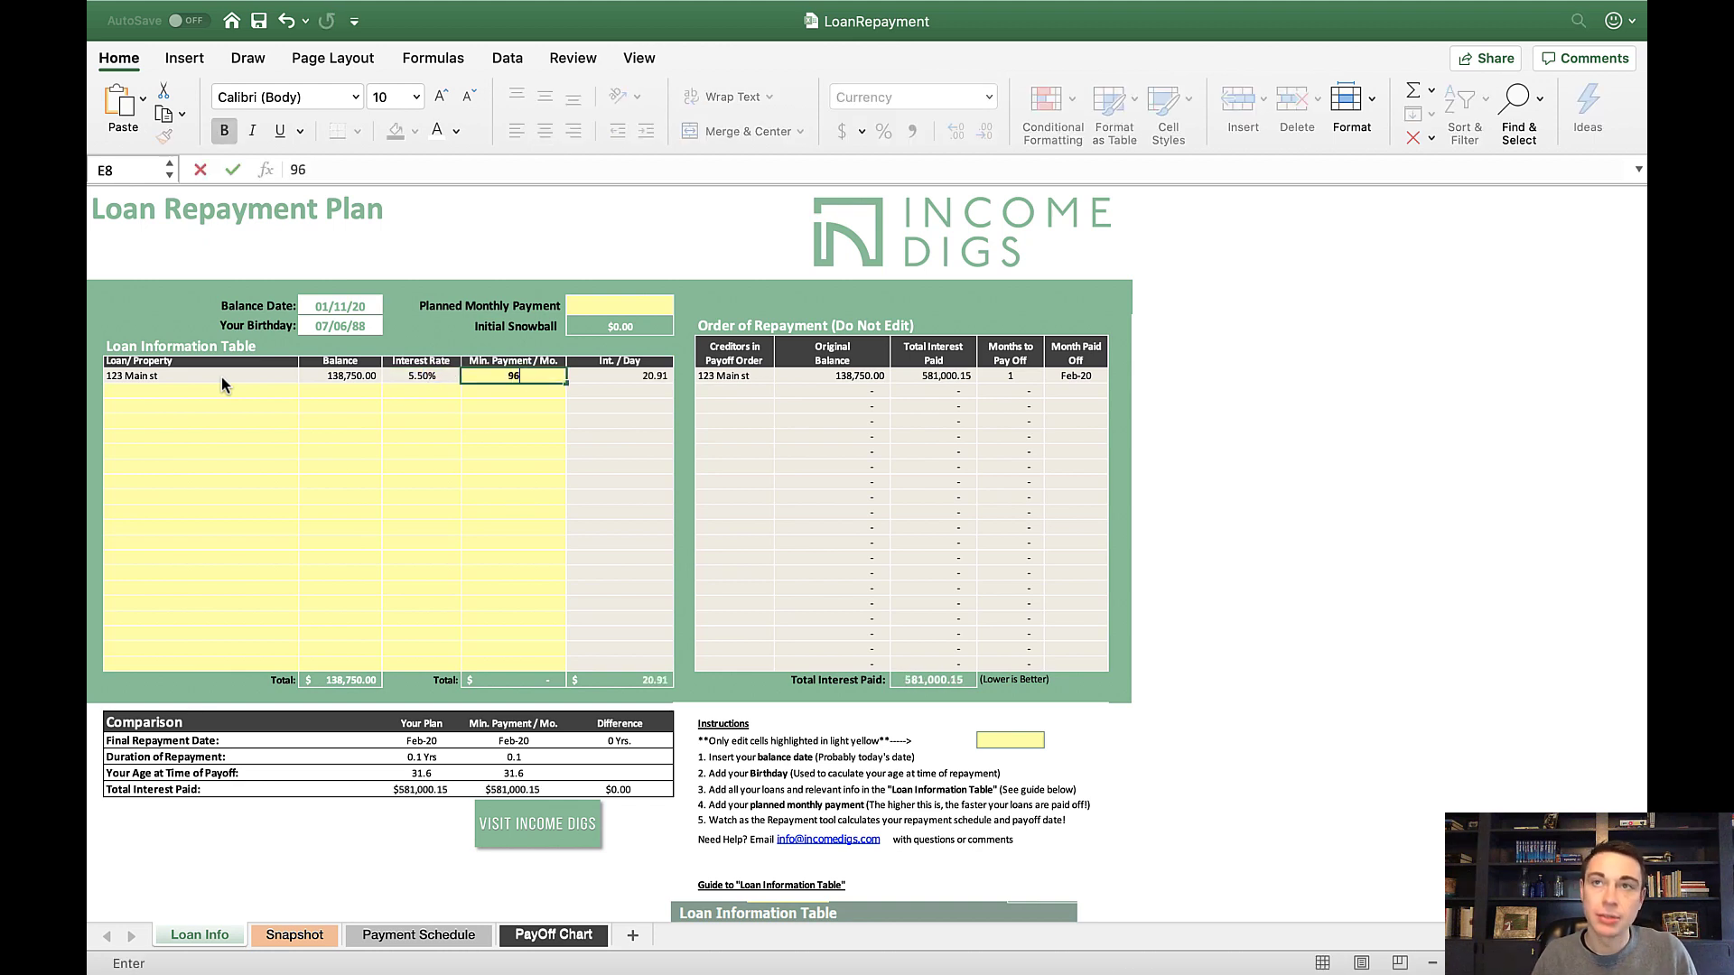
pyautogui.write('3.')
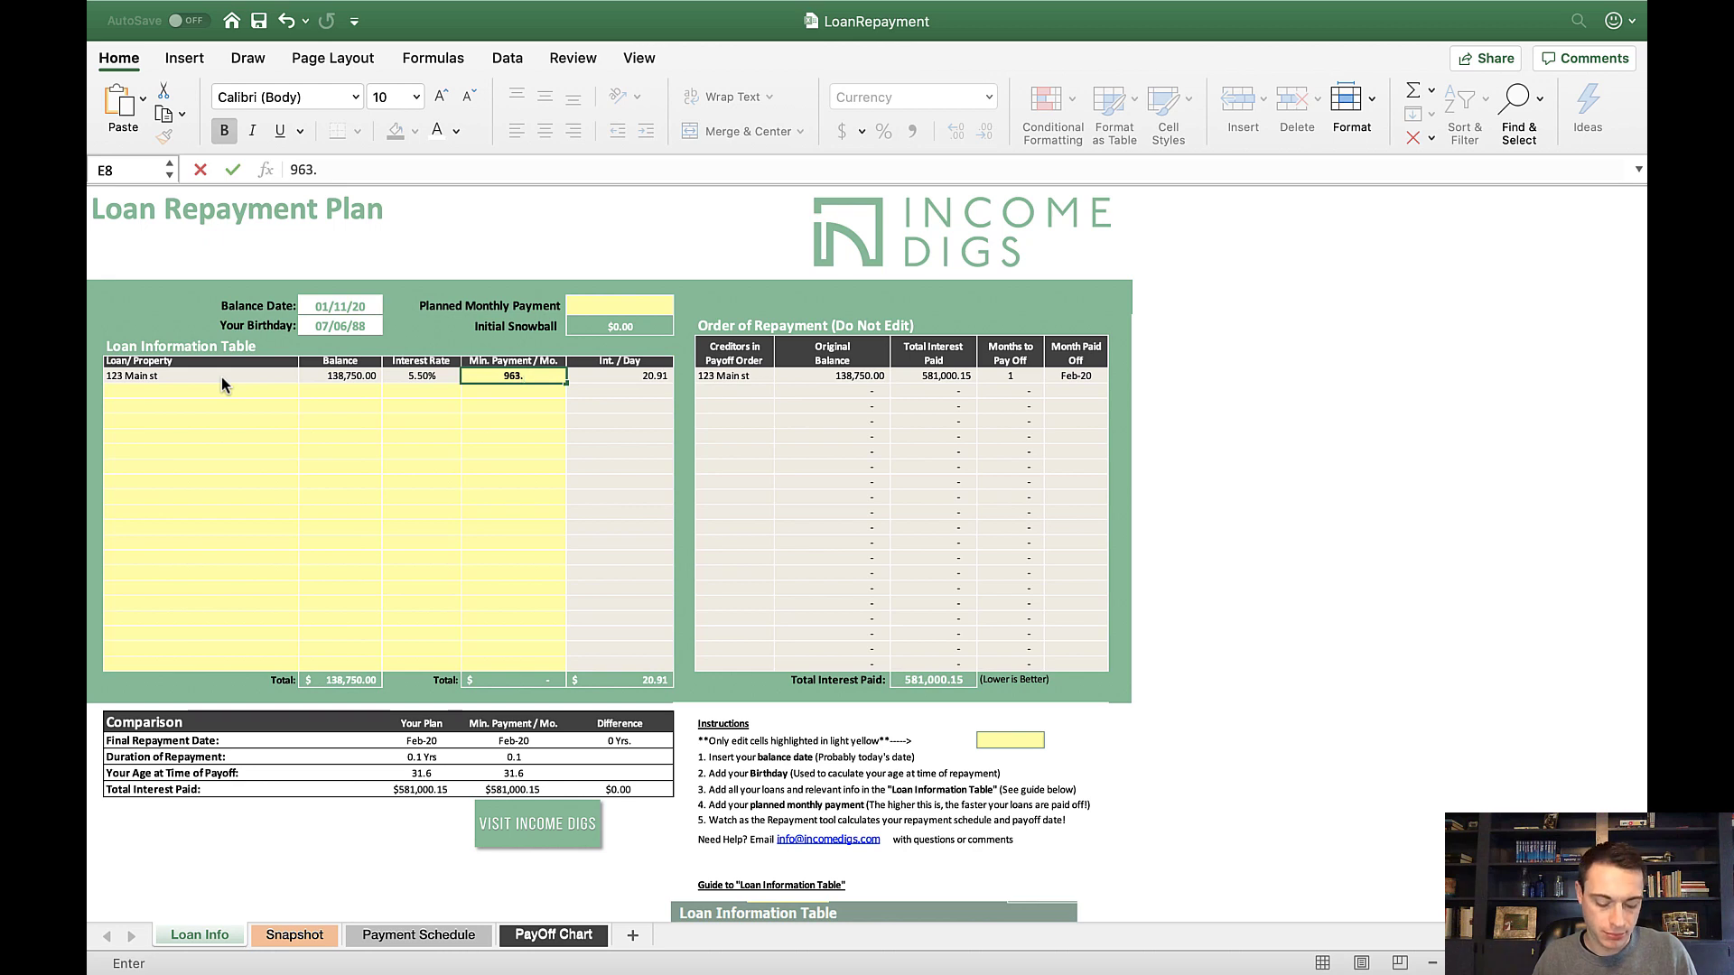
pyautogui.write('04')
pyautogui.press('Tab')
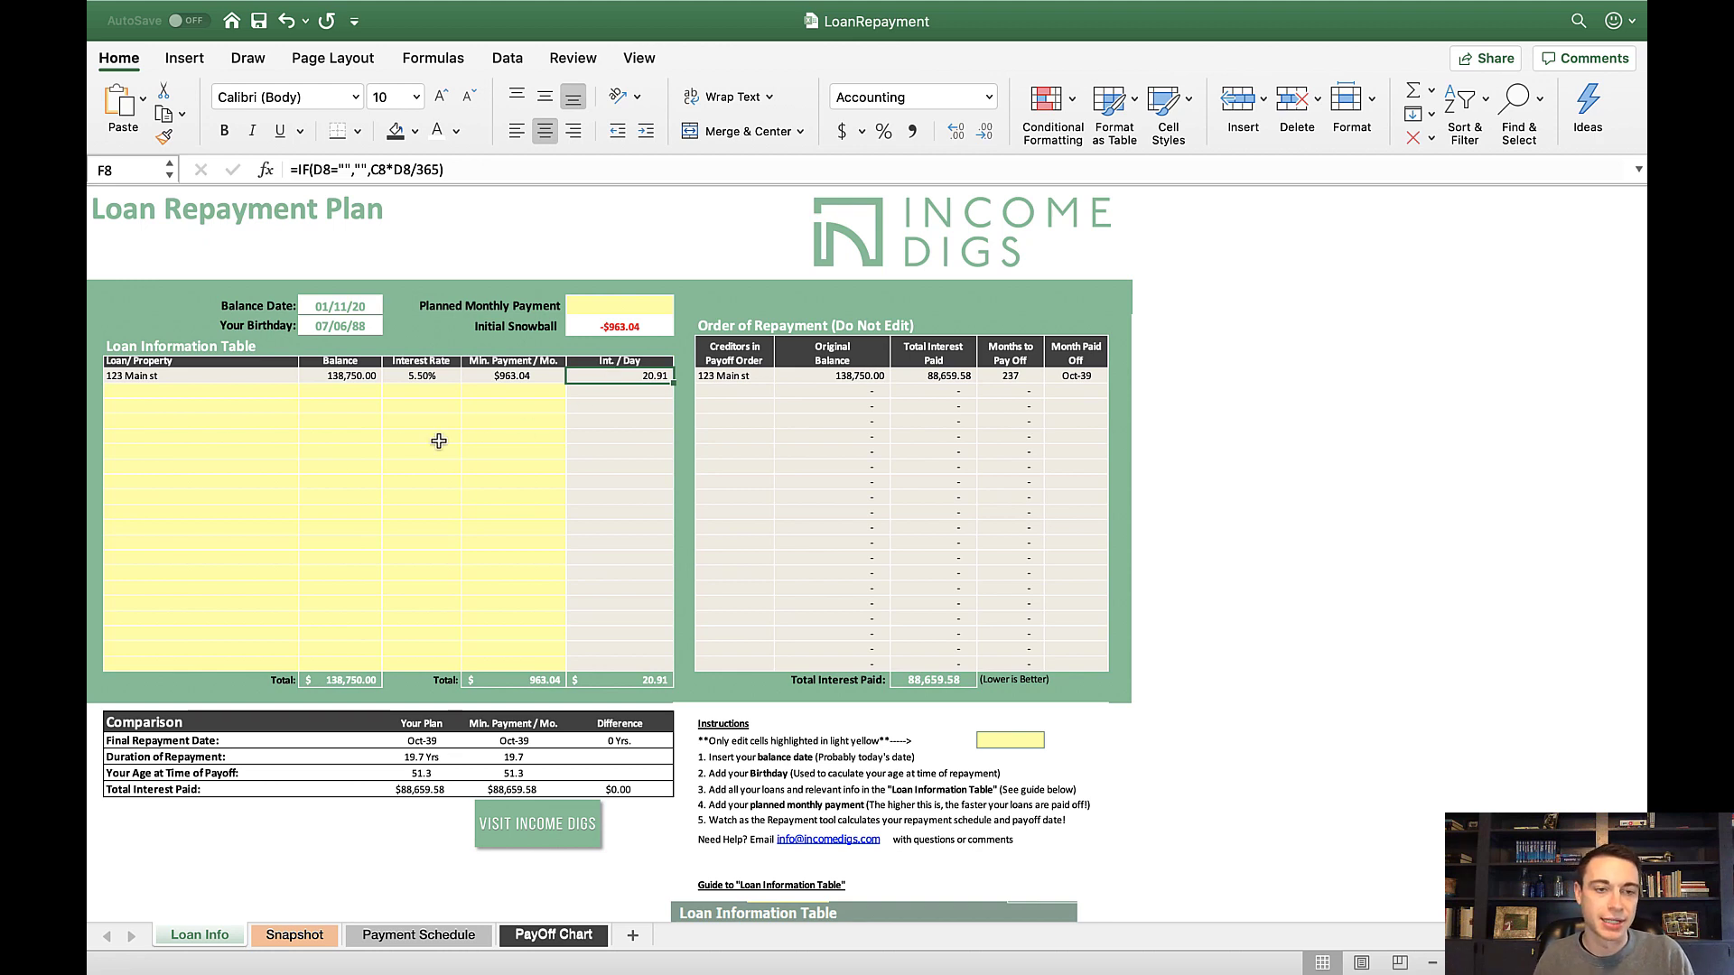
# Step: Bring in the copied data for the remaining loans with Paste Special as values only, starting at cell B9
pyautogui.moveTo(202, 391); pyautogui.dragTo(492, 530)
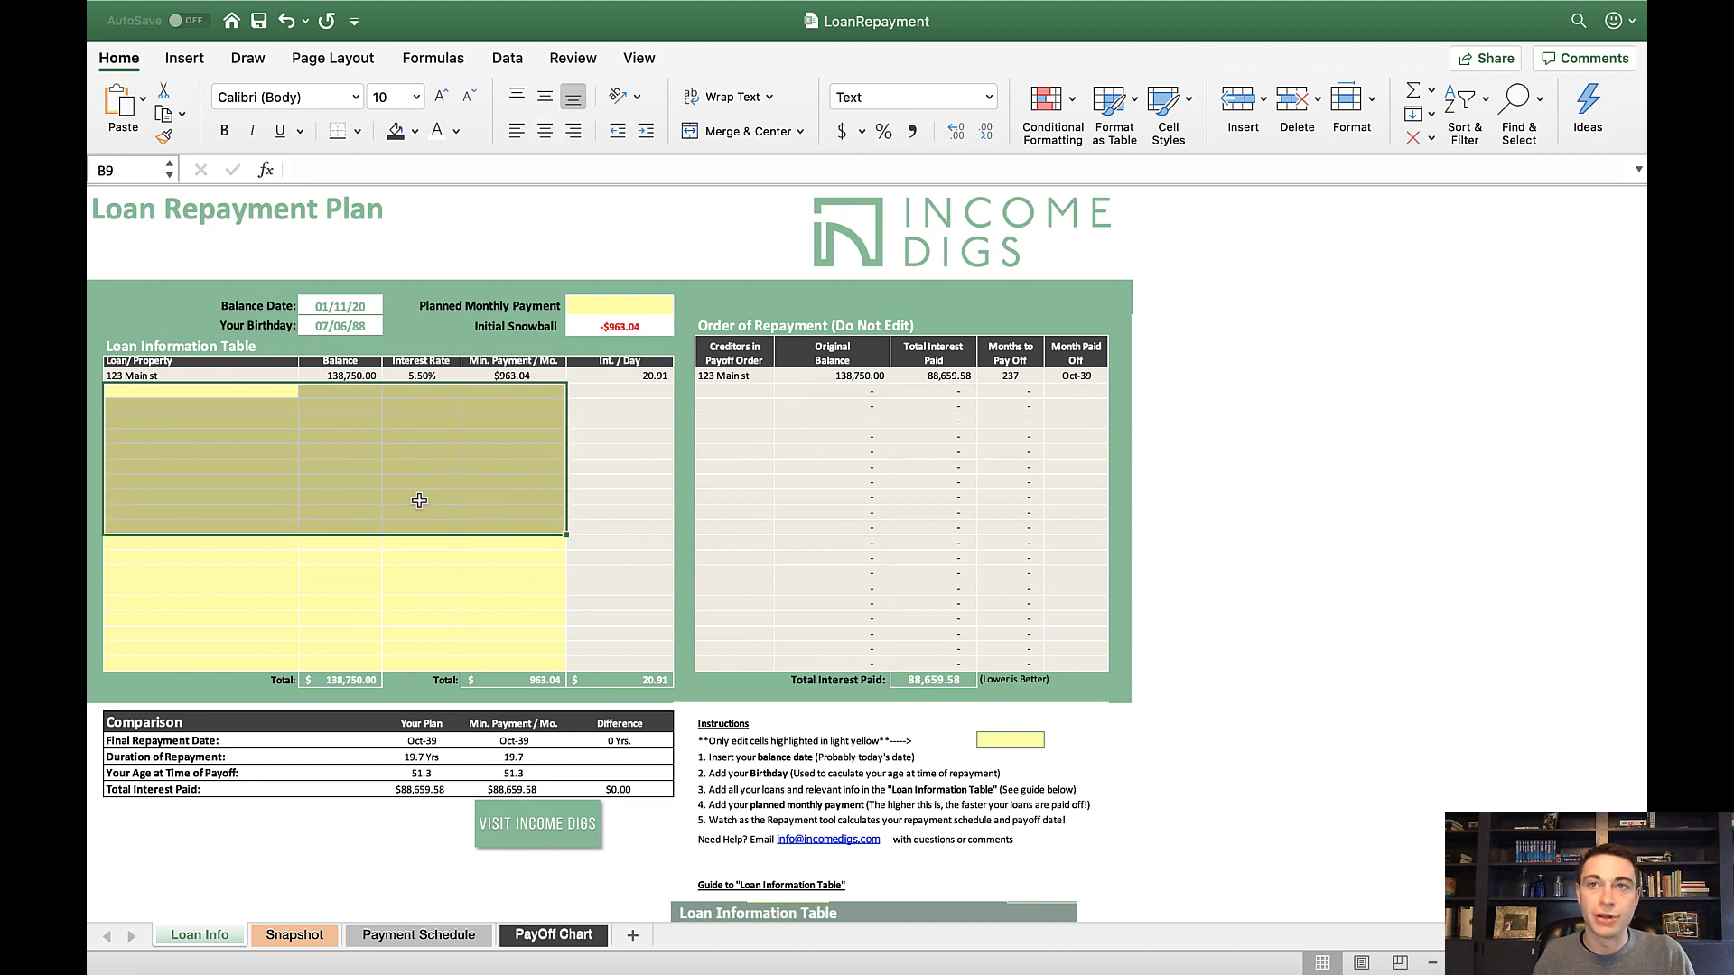
pyautogui.press('super+Tab')
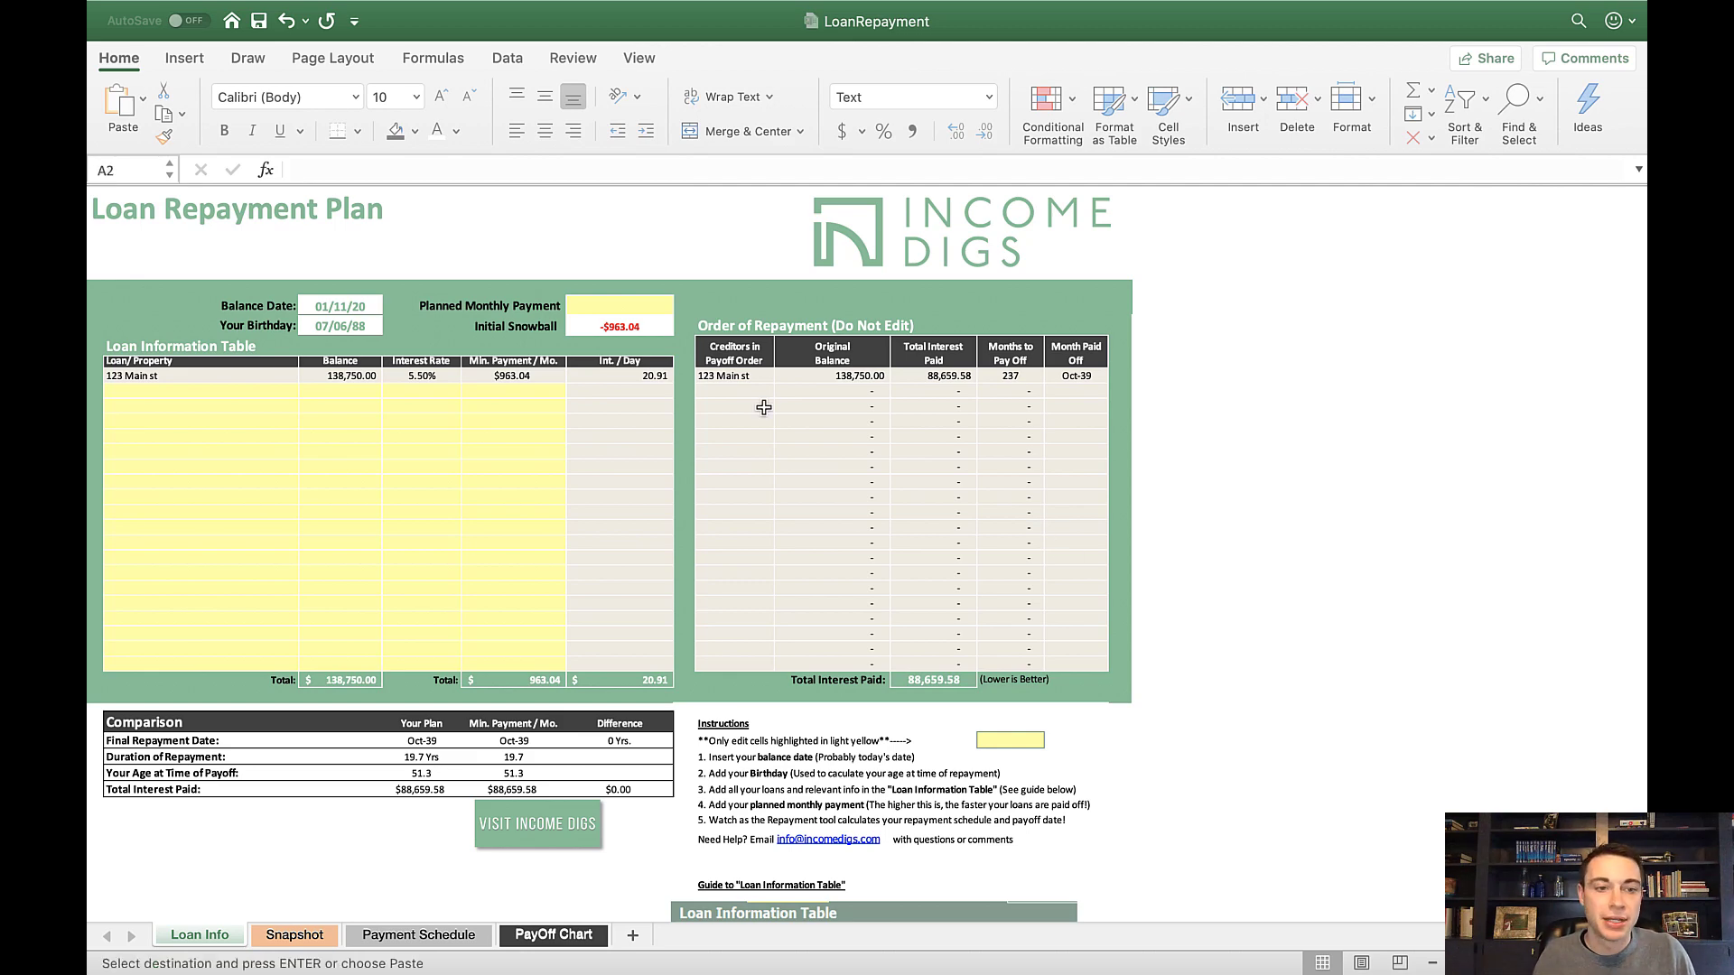
pyautogui.click(159, 394)
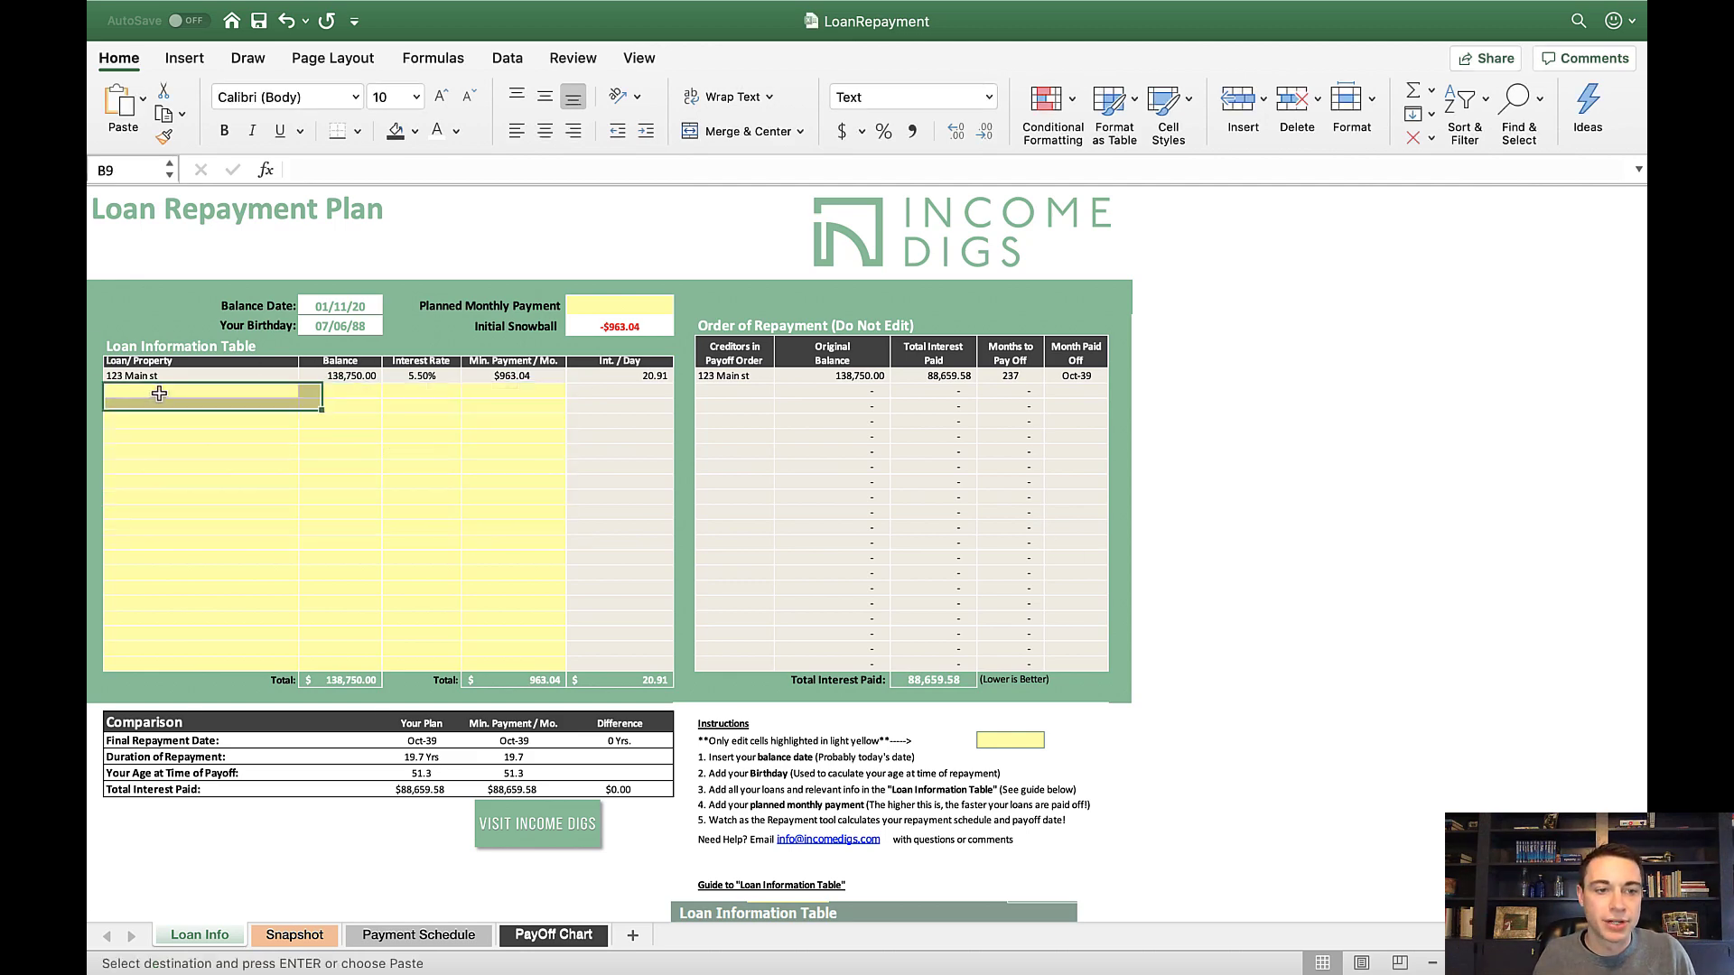
pyautogui.click(273, 9)
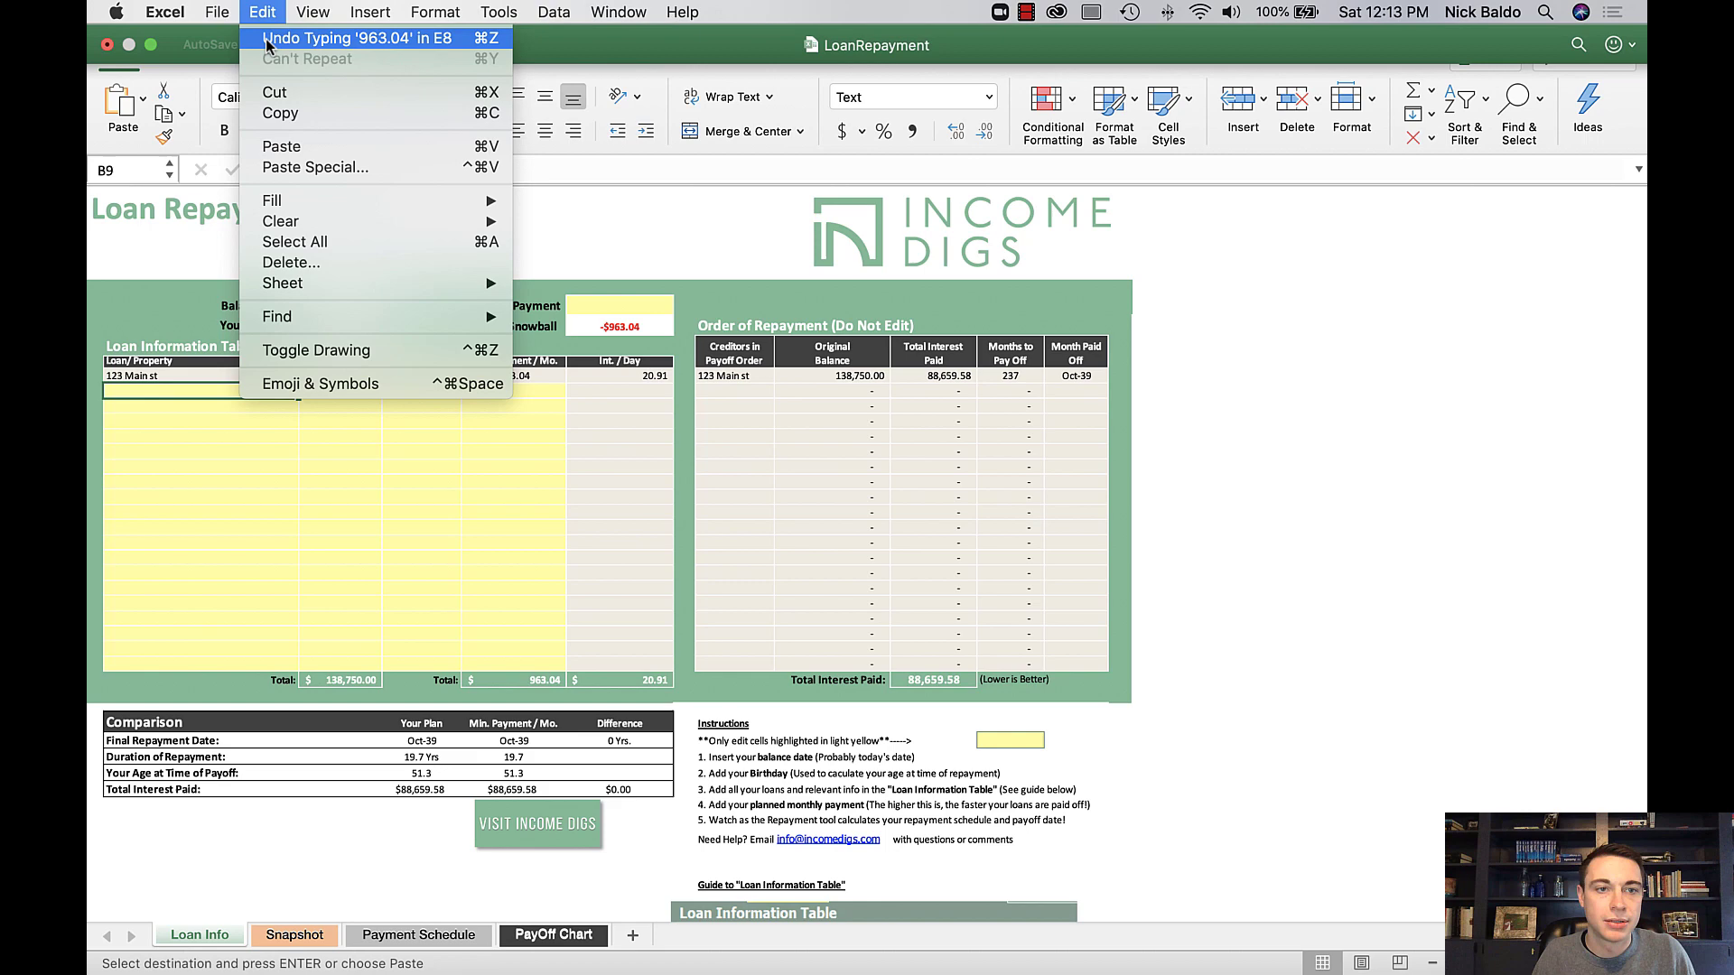
pyautogui.click(287, 168)
pyautogui.click(723, 262)
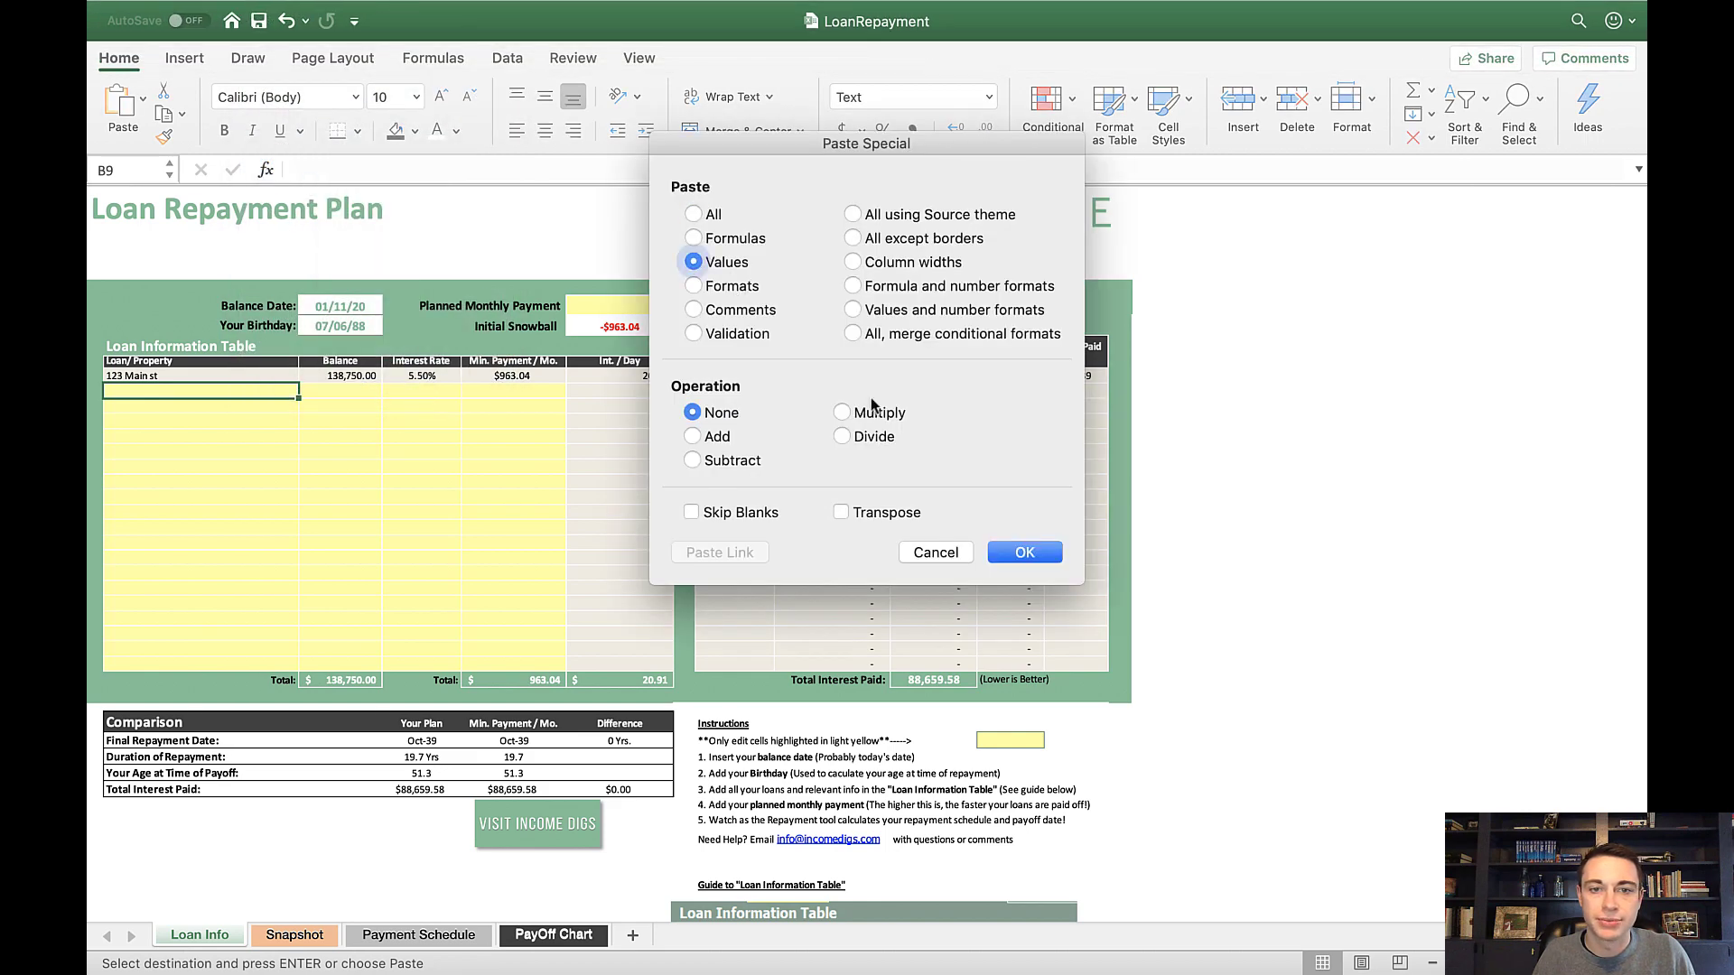
pyautogui.click(1025, 551)
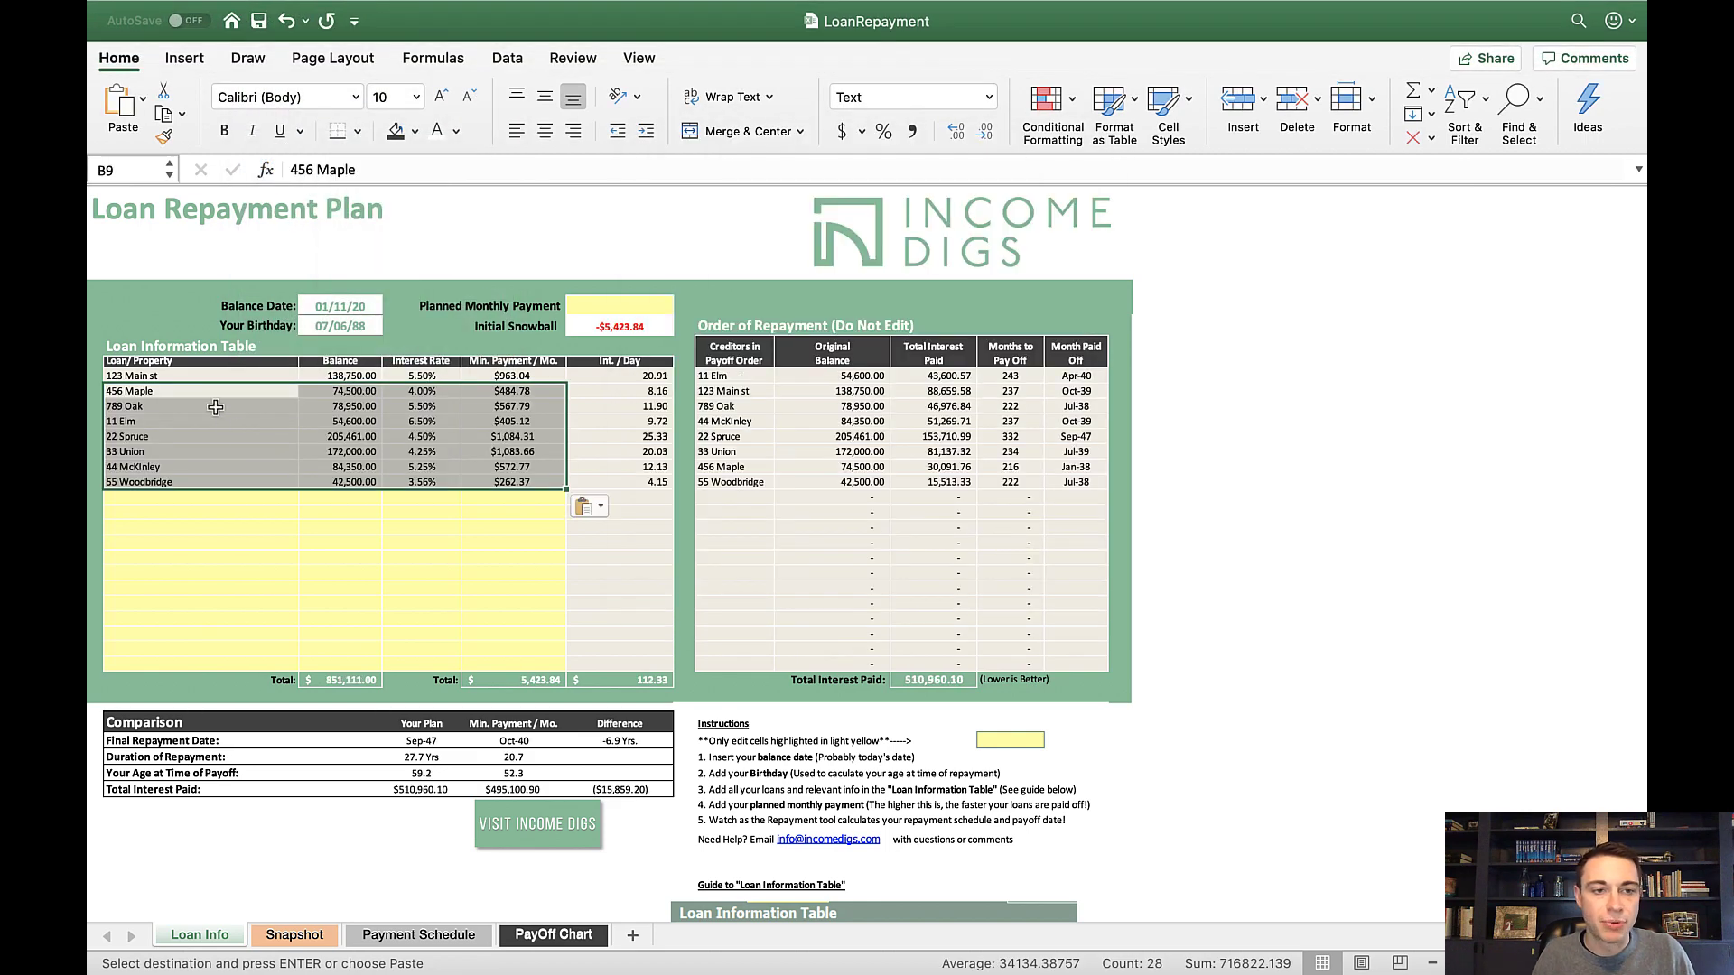
pyautogui.moveTo(209, 391); pyautogui.dragTo(521, 485)
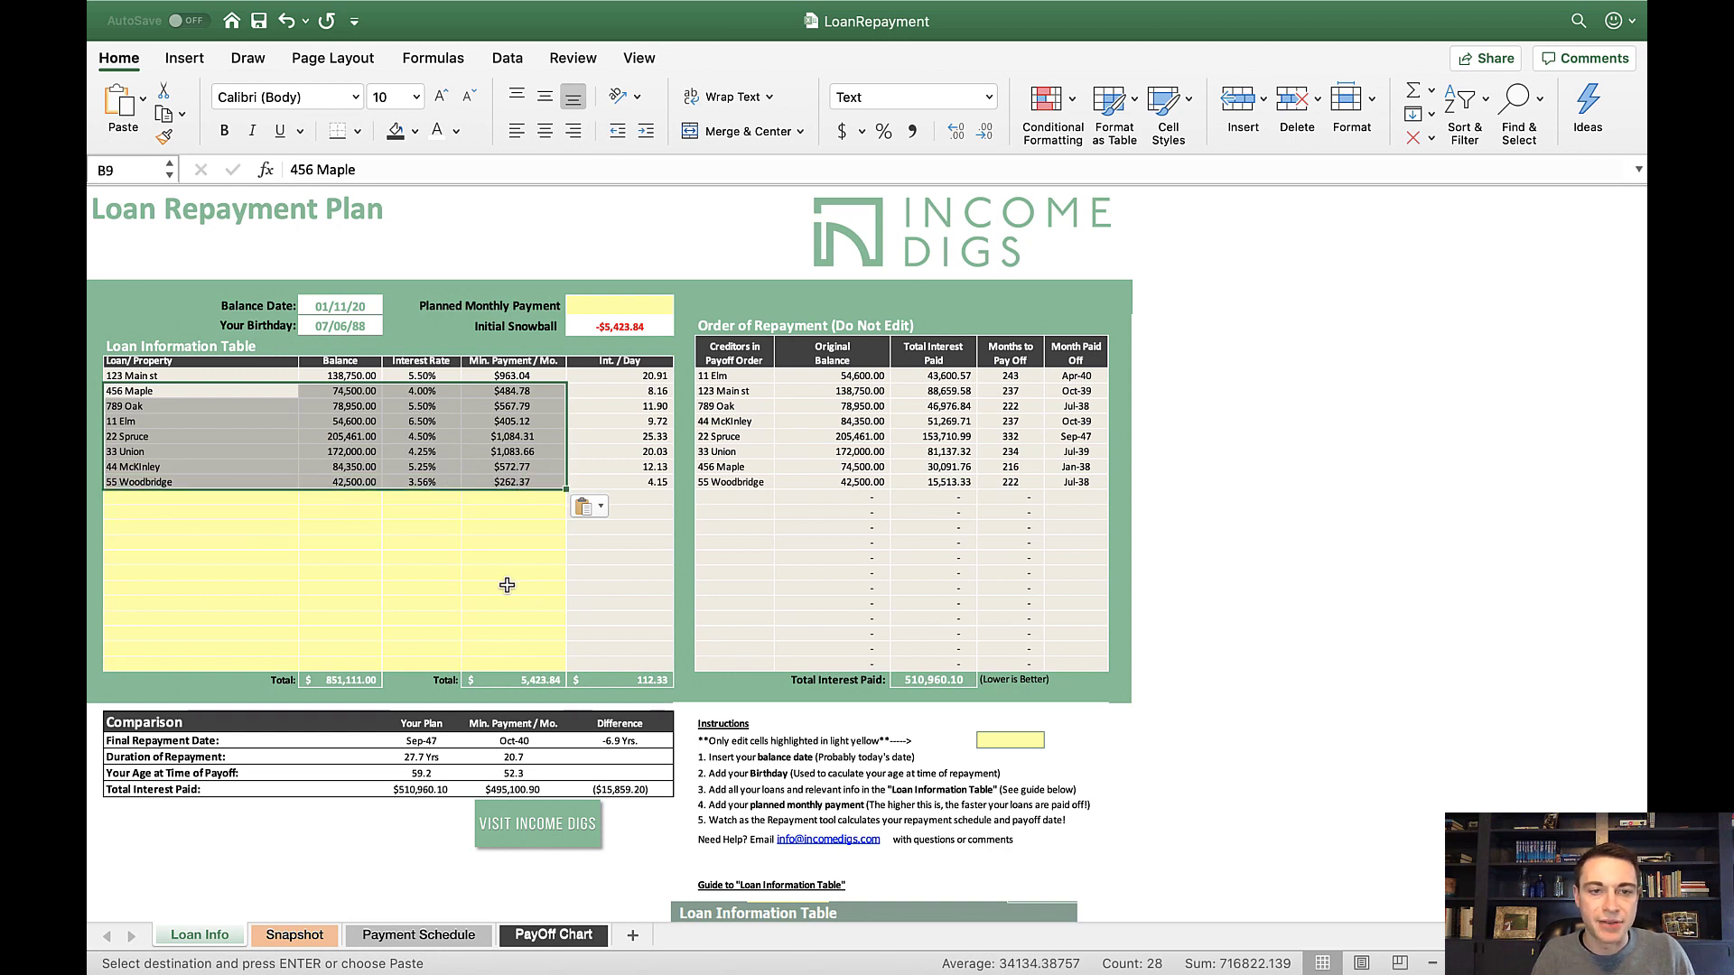
# Step: Set the Planned Monthly Payment to 5423.84, matching the total of the minimum payments
pyautogui.click(611, 306)
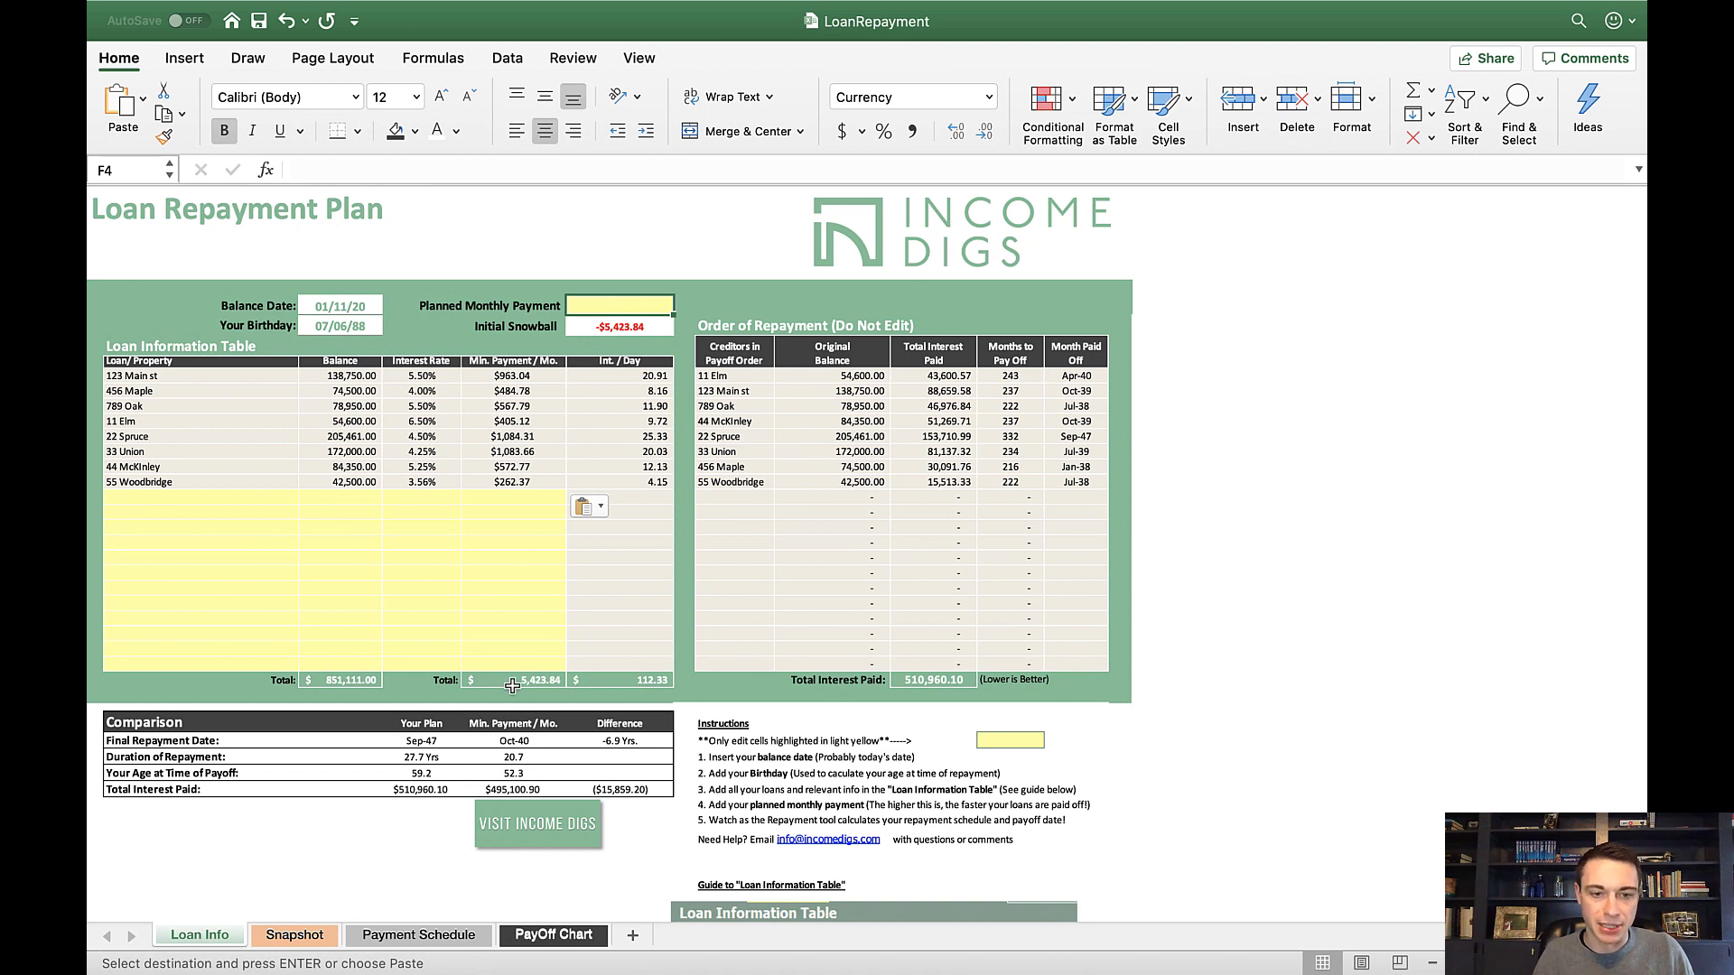
pyautogui.write('5')
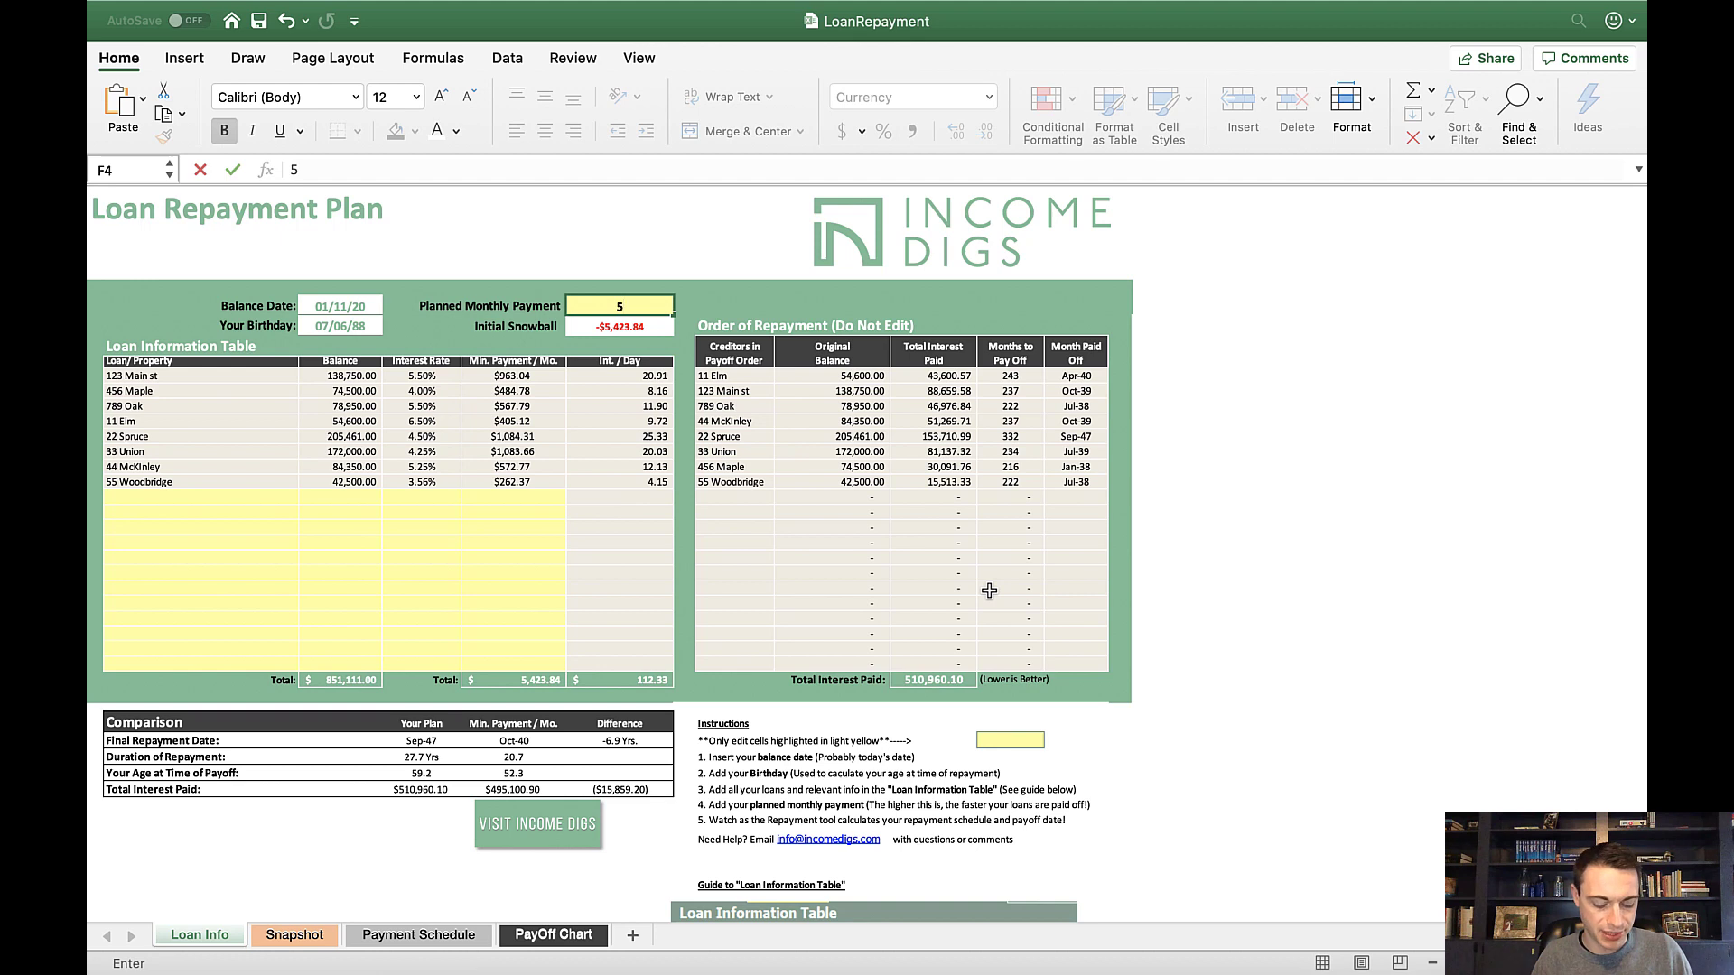
pyautogui.write('423.84')
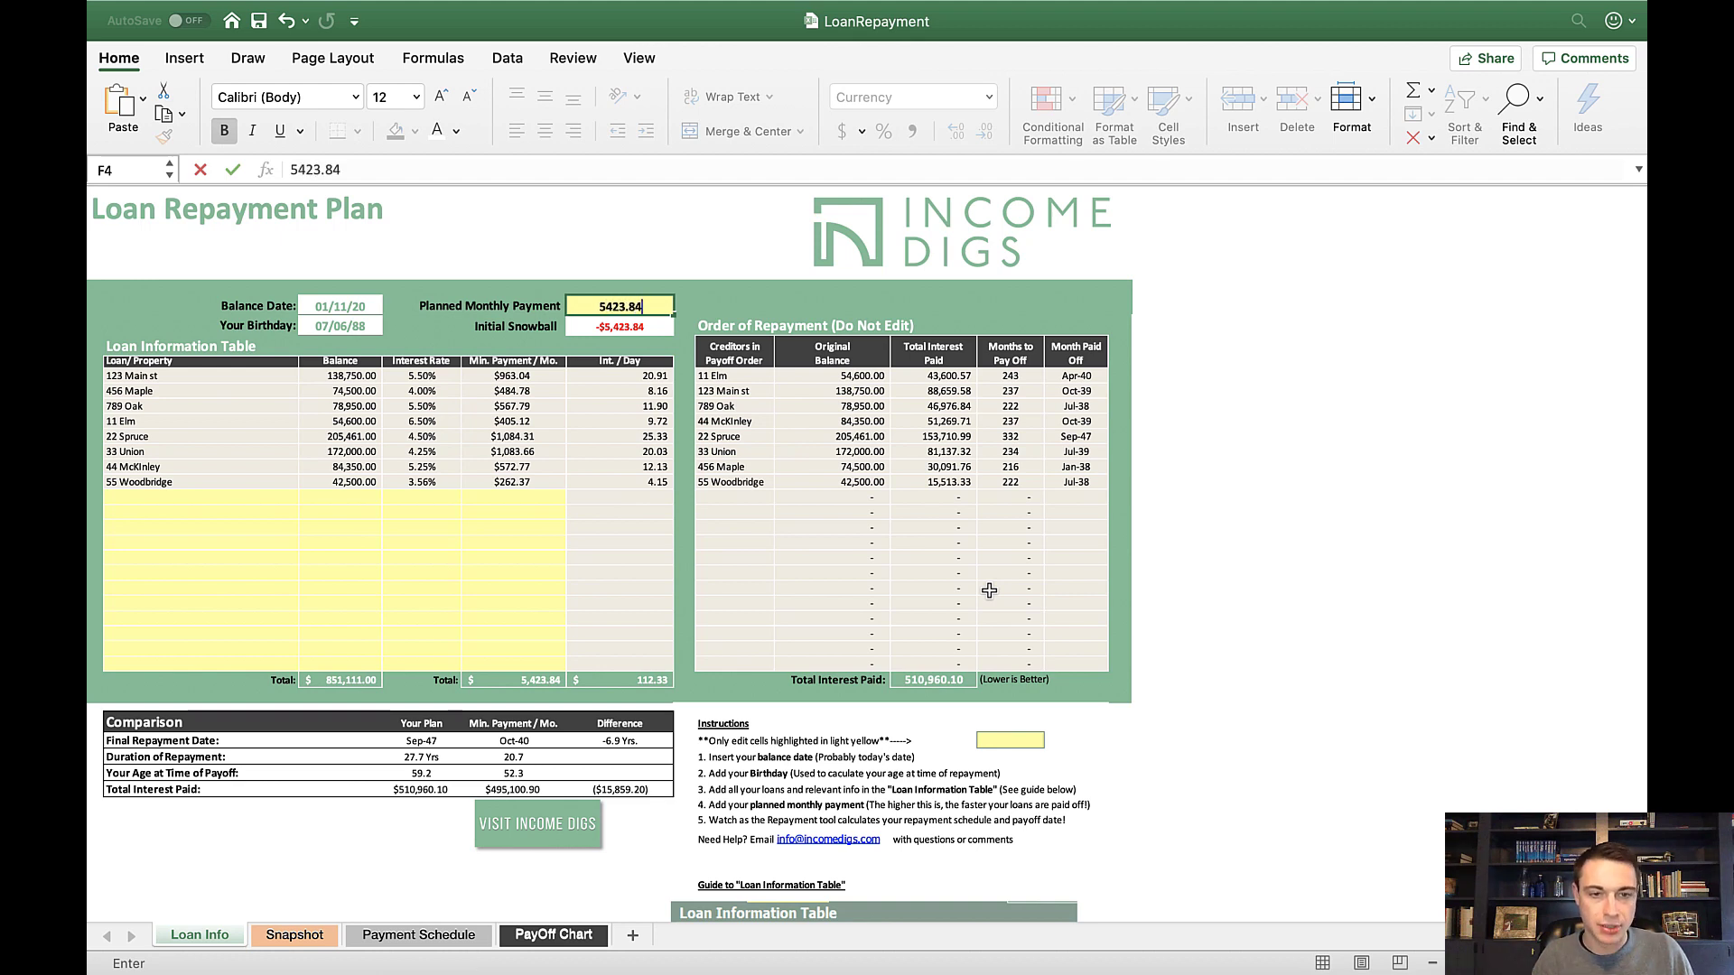
pyautogui.press('Return')
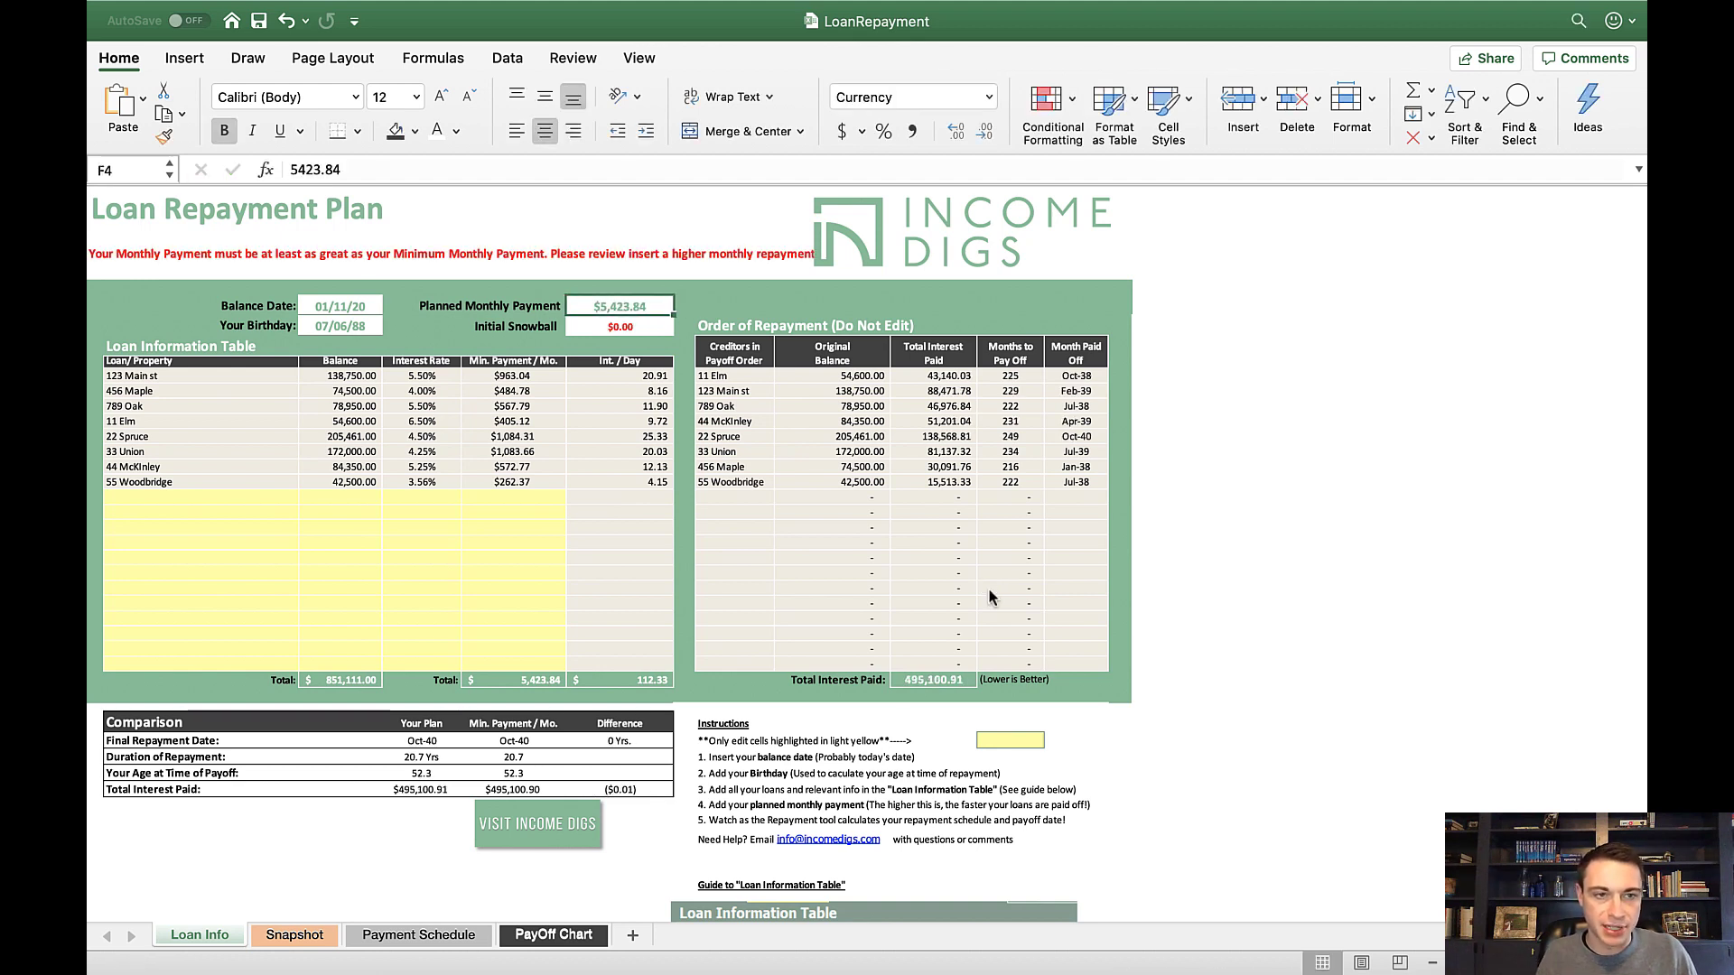
# Step: Raise the Planned Monthly Payment by one cent to 5423.85
pyautogui.click(384, 169)
pyautogui.press('BackSpace')
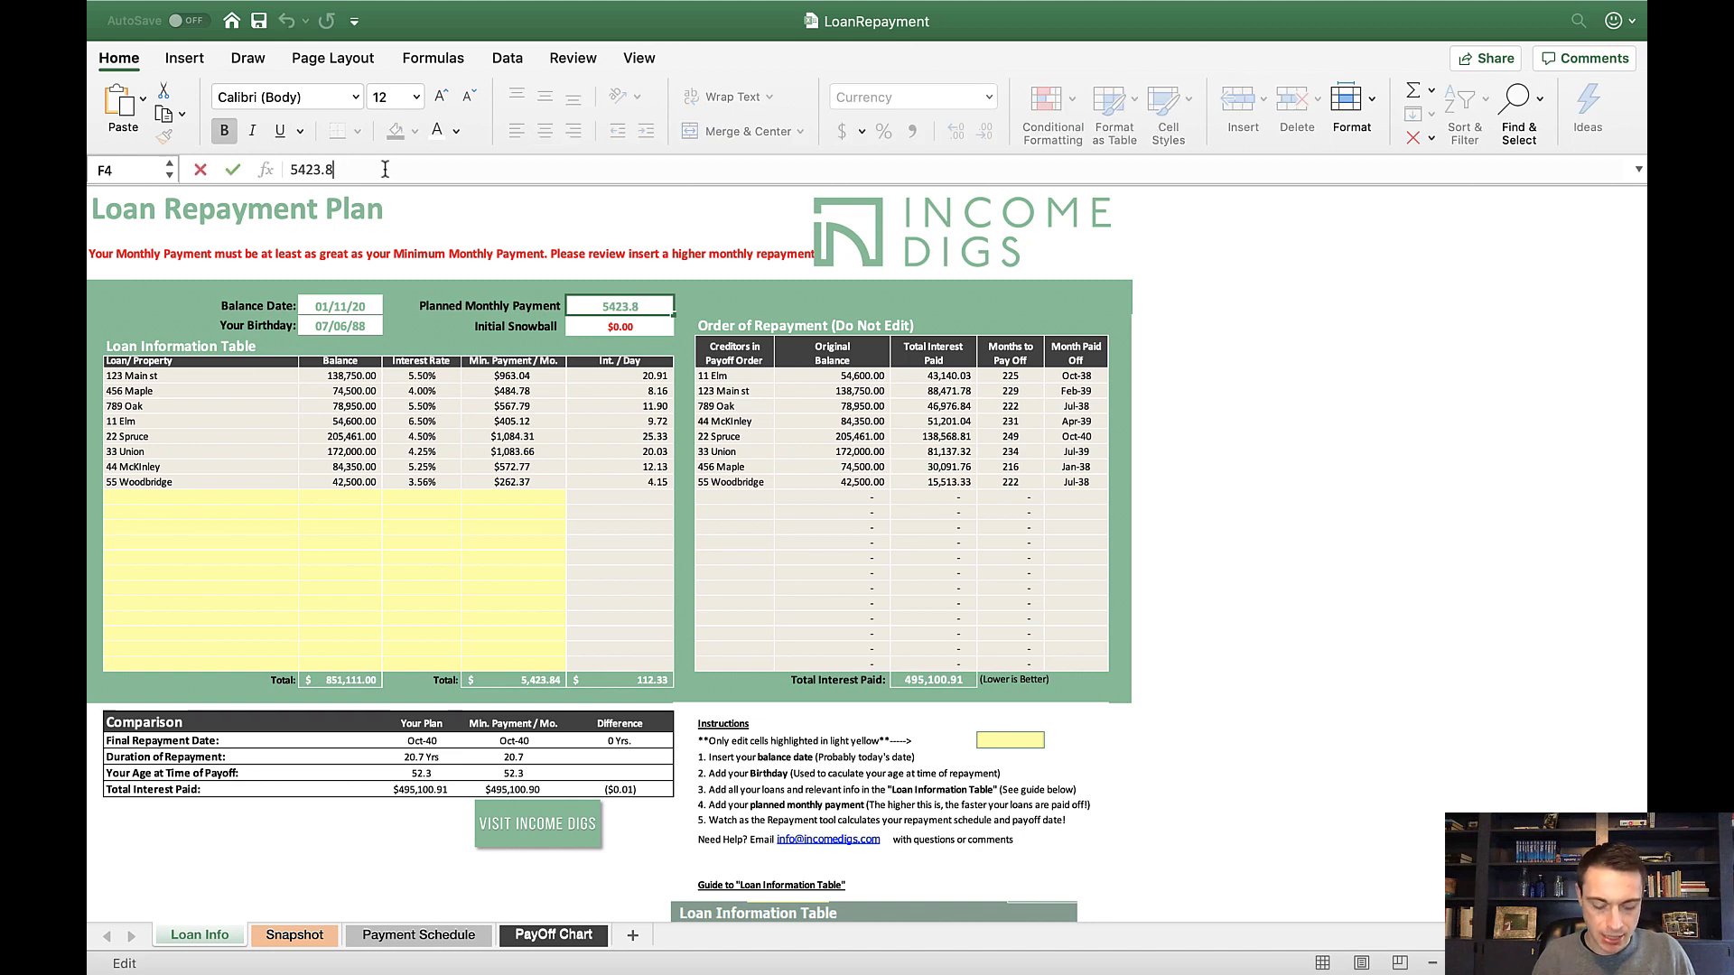
pyautogui.write('5')
pyautogui.press('Return')
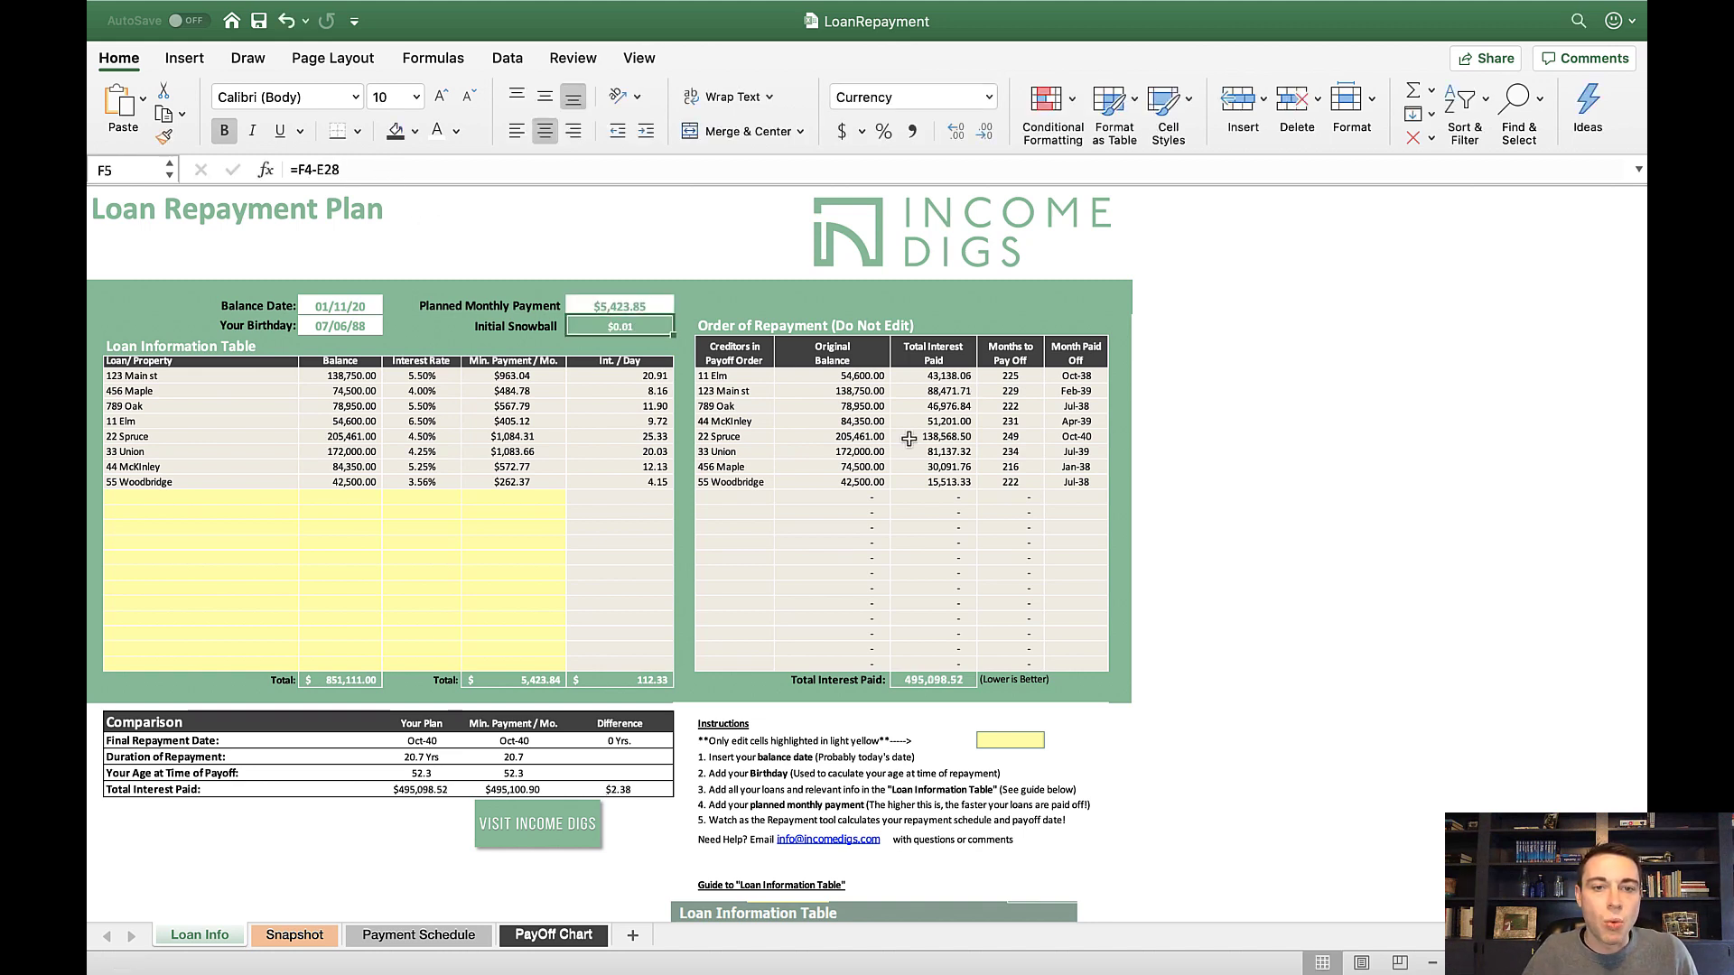
# Step: Compare the creditors' payoff order with the Loan Information Table and examine the first-ranked creditor's loan row and interest rate
pyautogui.click(620, 307)
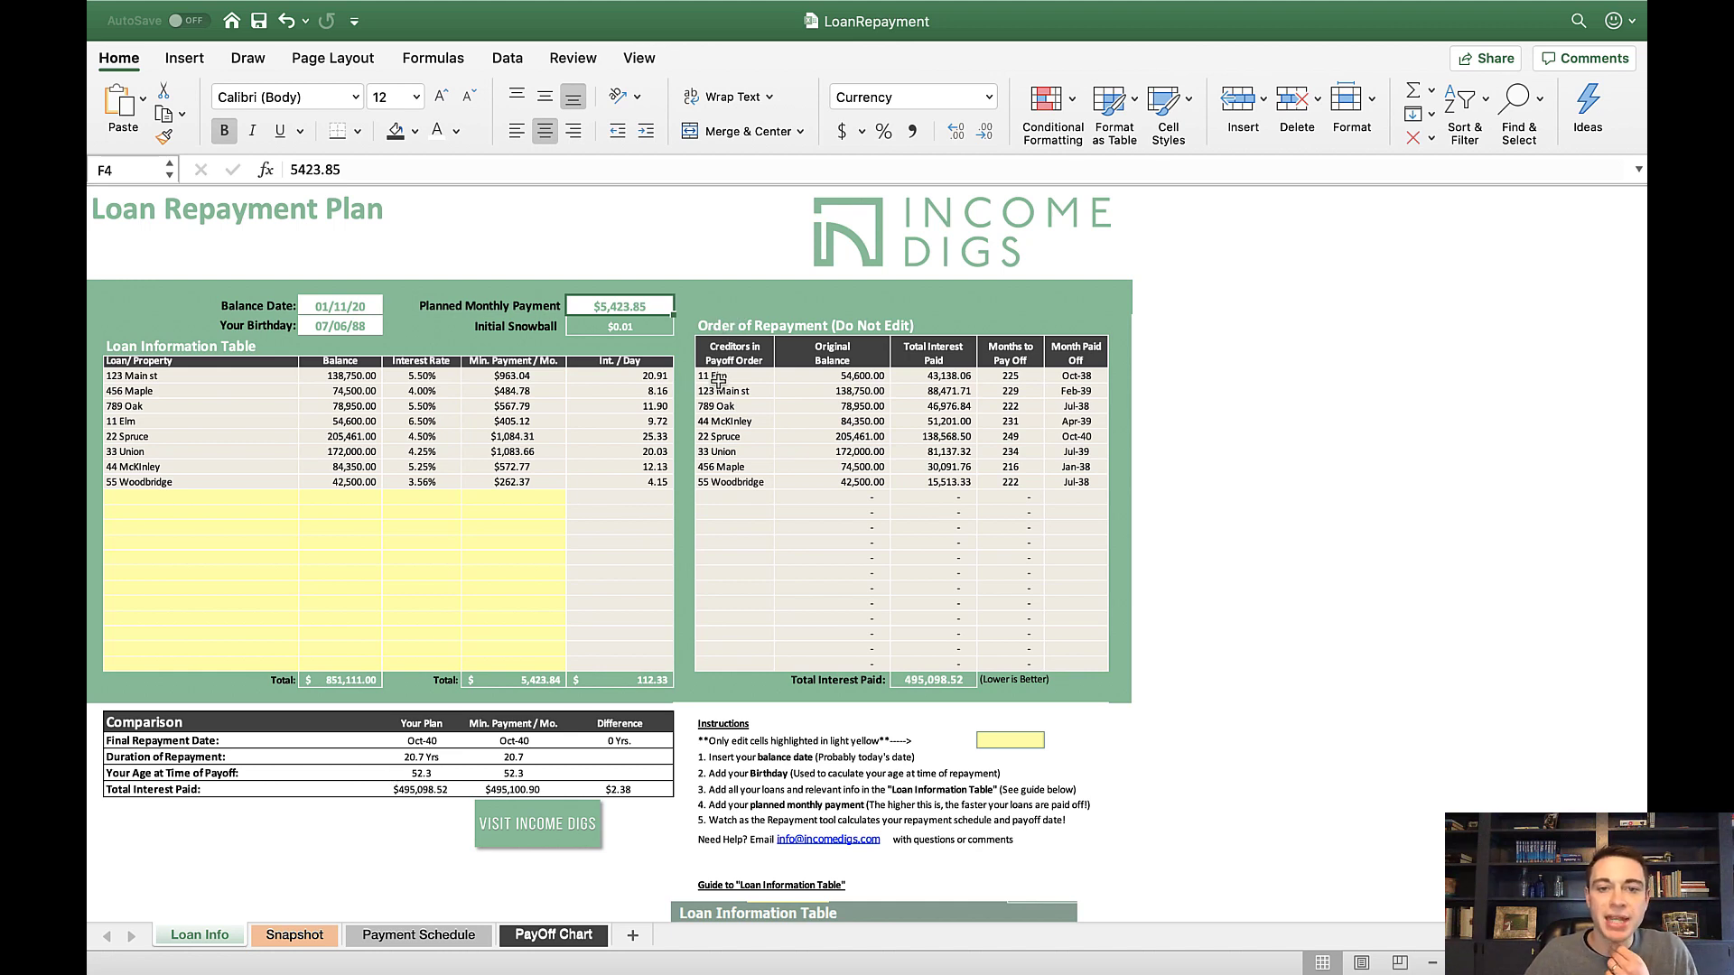
pyautogui.moveTo(718, 379); pyautogui.dragTo(732, 481)
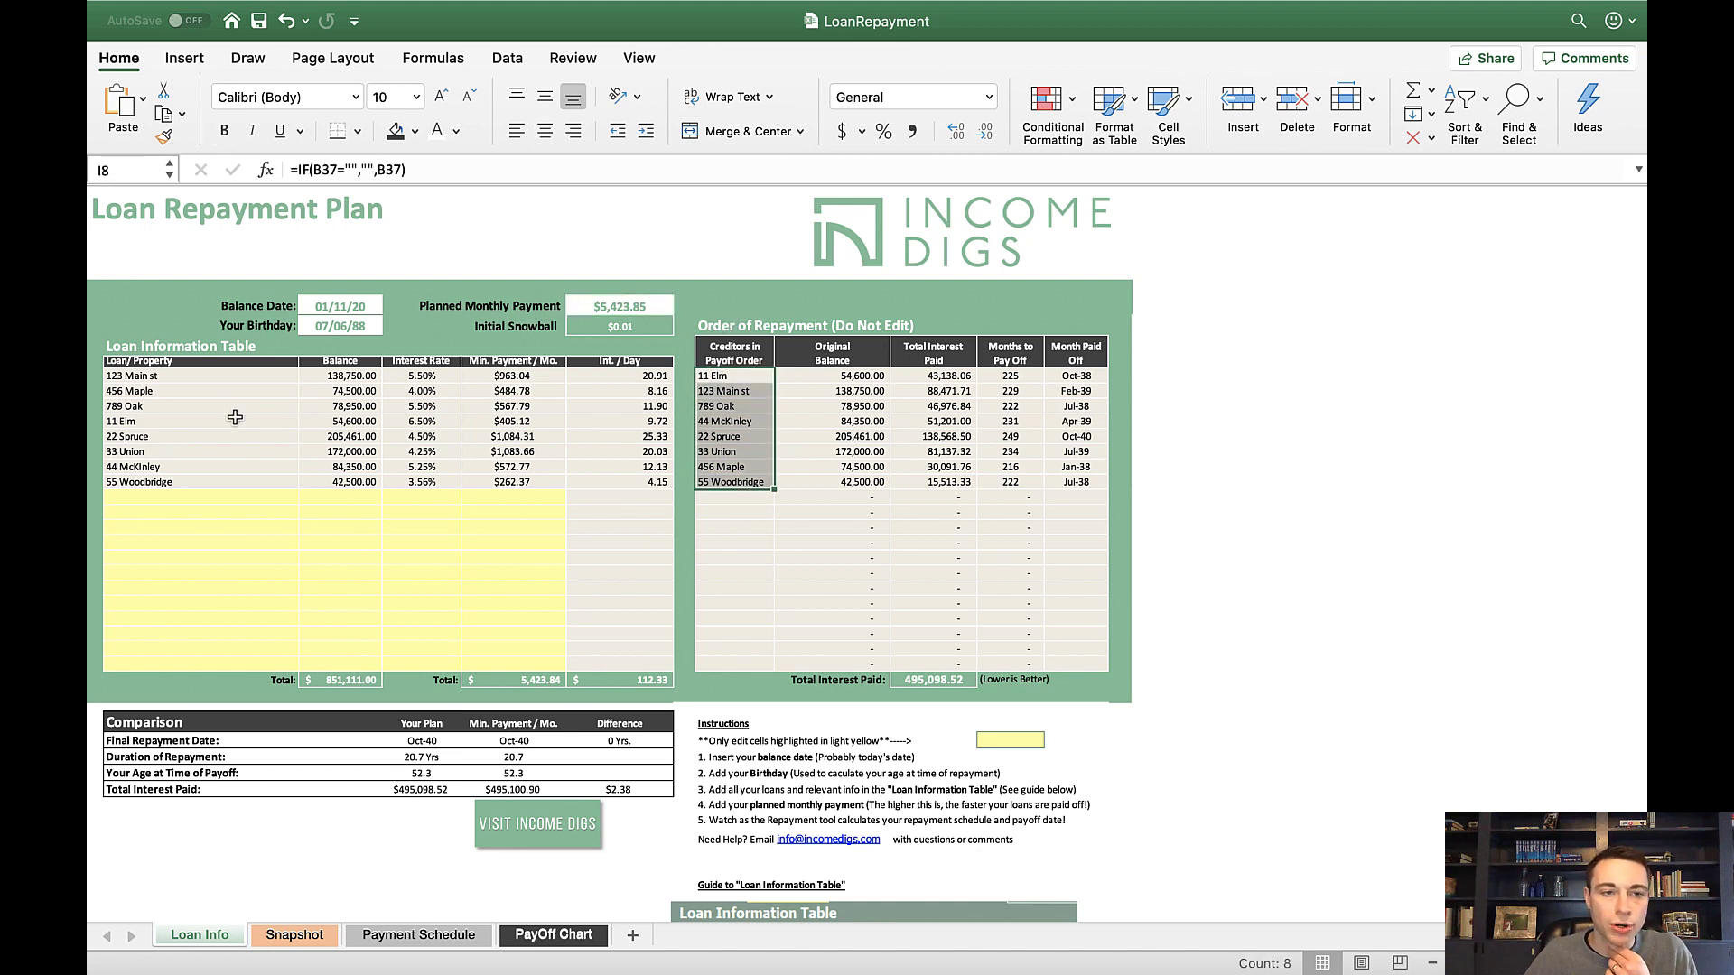
pyautogui.moveTo(163, 375); pyautogui.dragTo(161, 485)
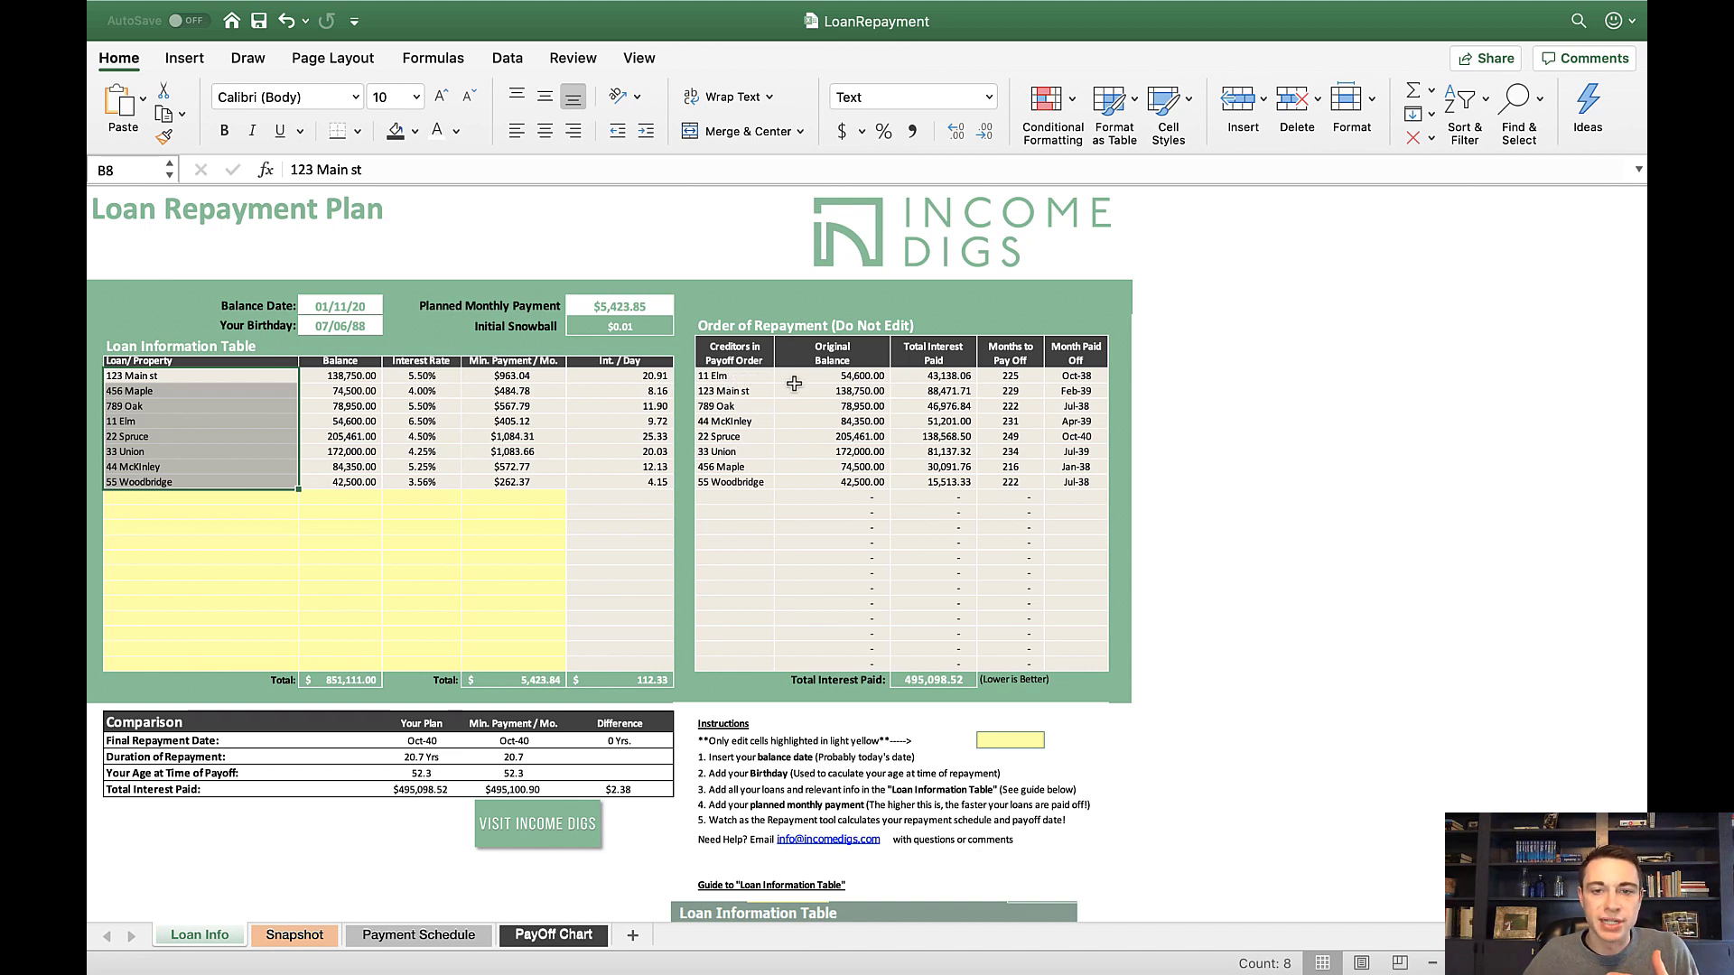
pyautogui.click(936, 395)
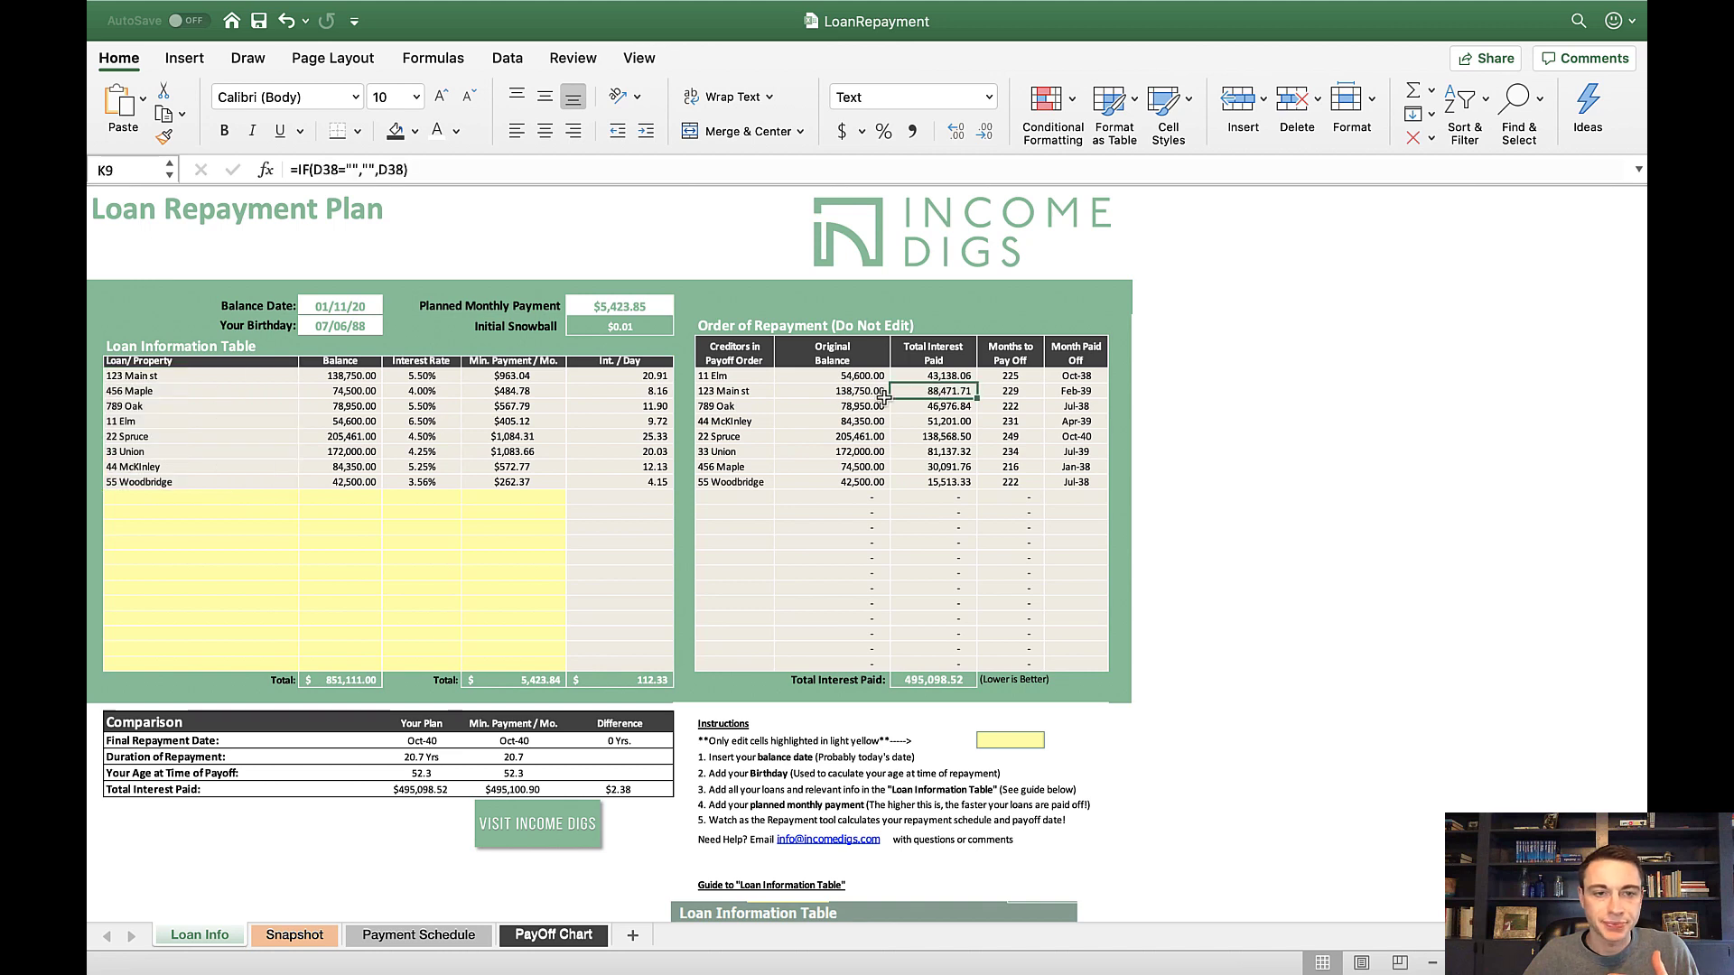
pyautogui.moveTo(171, 422); pyautogui.dragTo(476, 426)
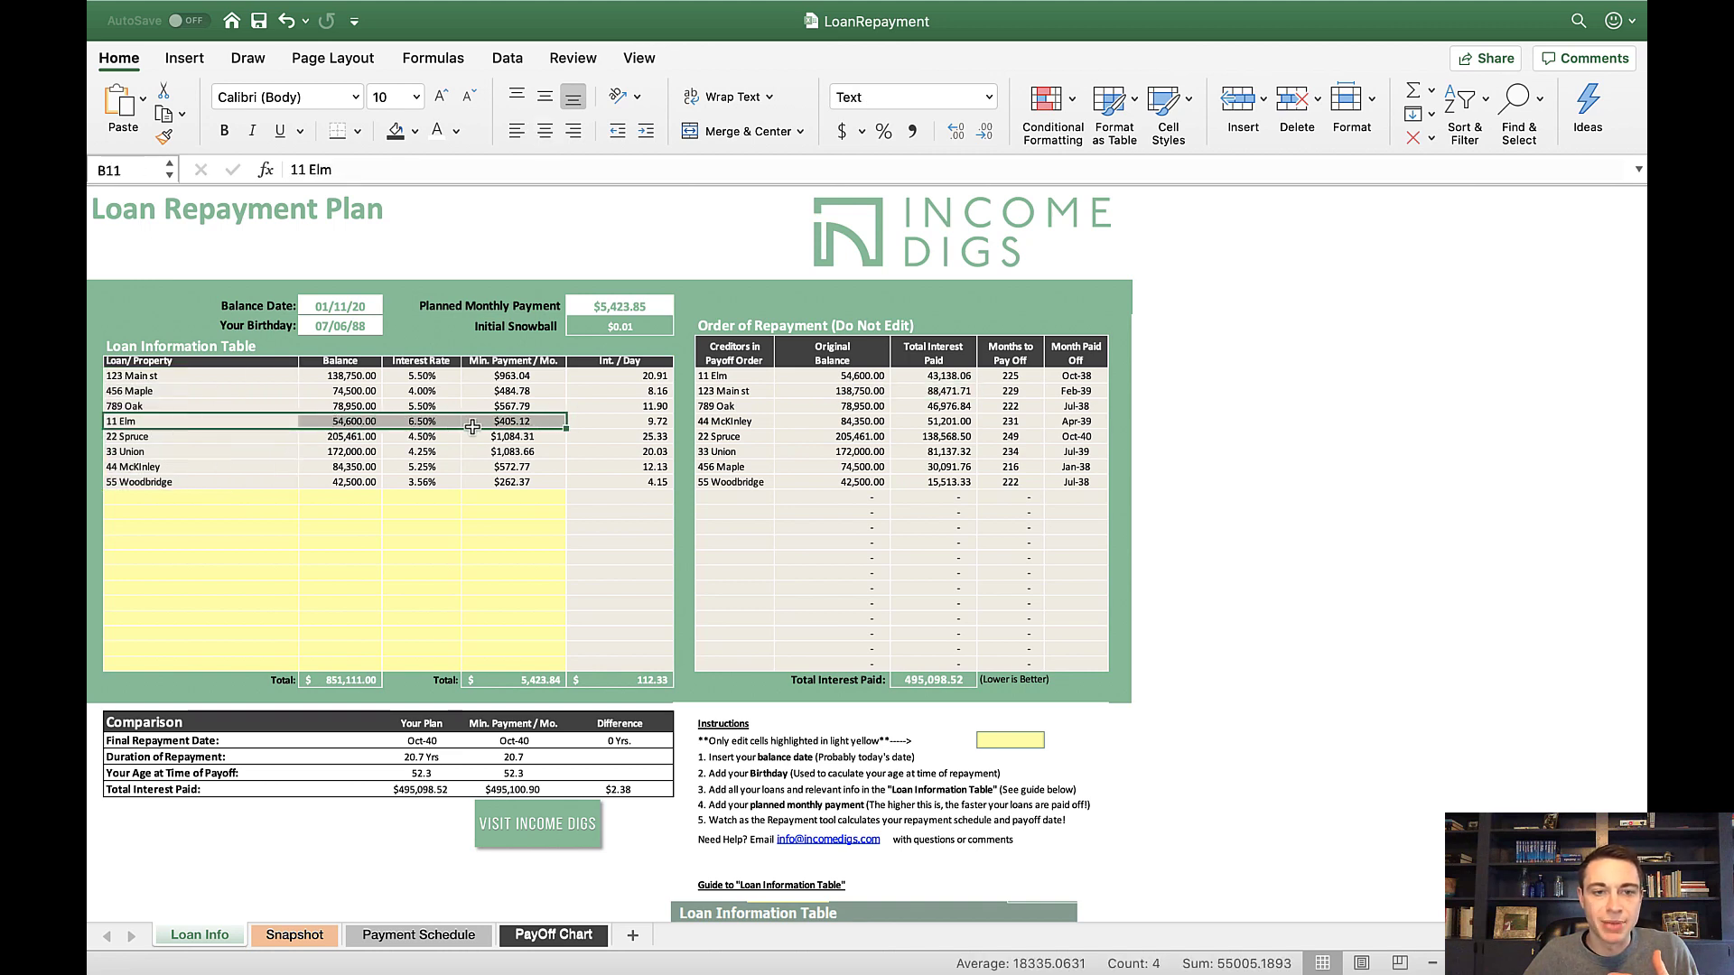
pyautogui.click(438, 424)
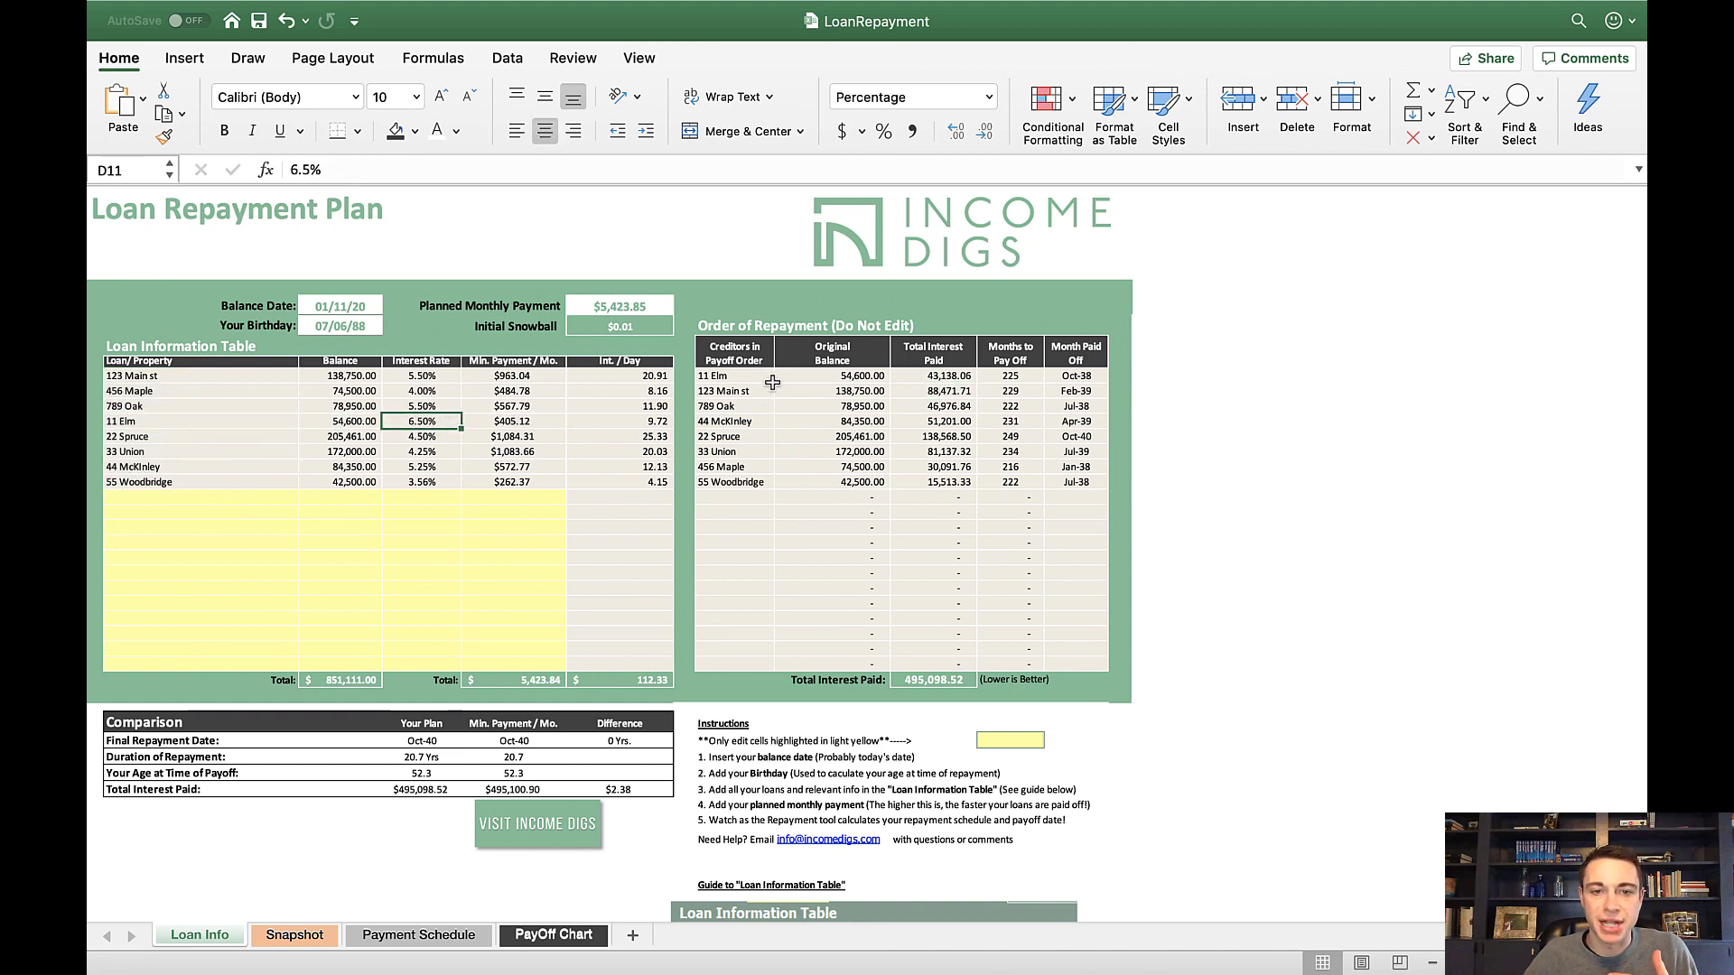
# Step: Check the second-ranked creditor against its interest rate in the Loan Information Table and highlight all creditors in the payoff order
pyautogui.click(742, 375)
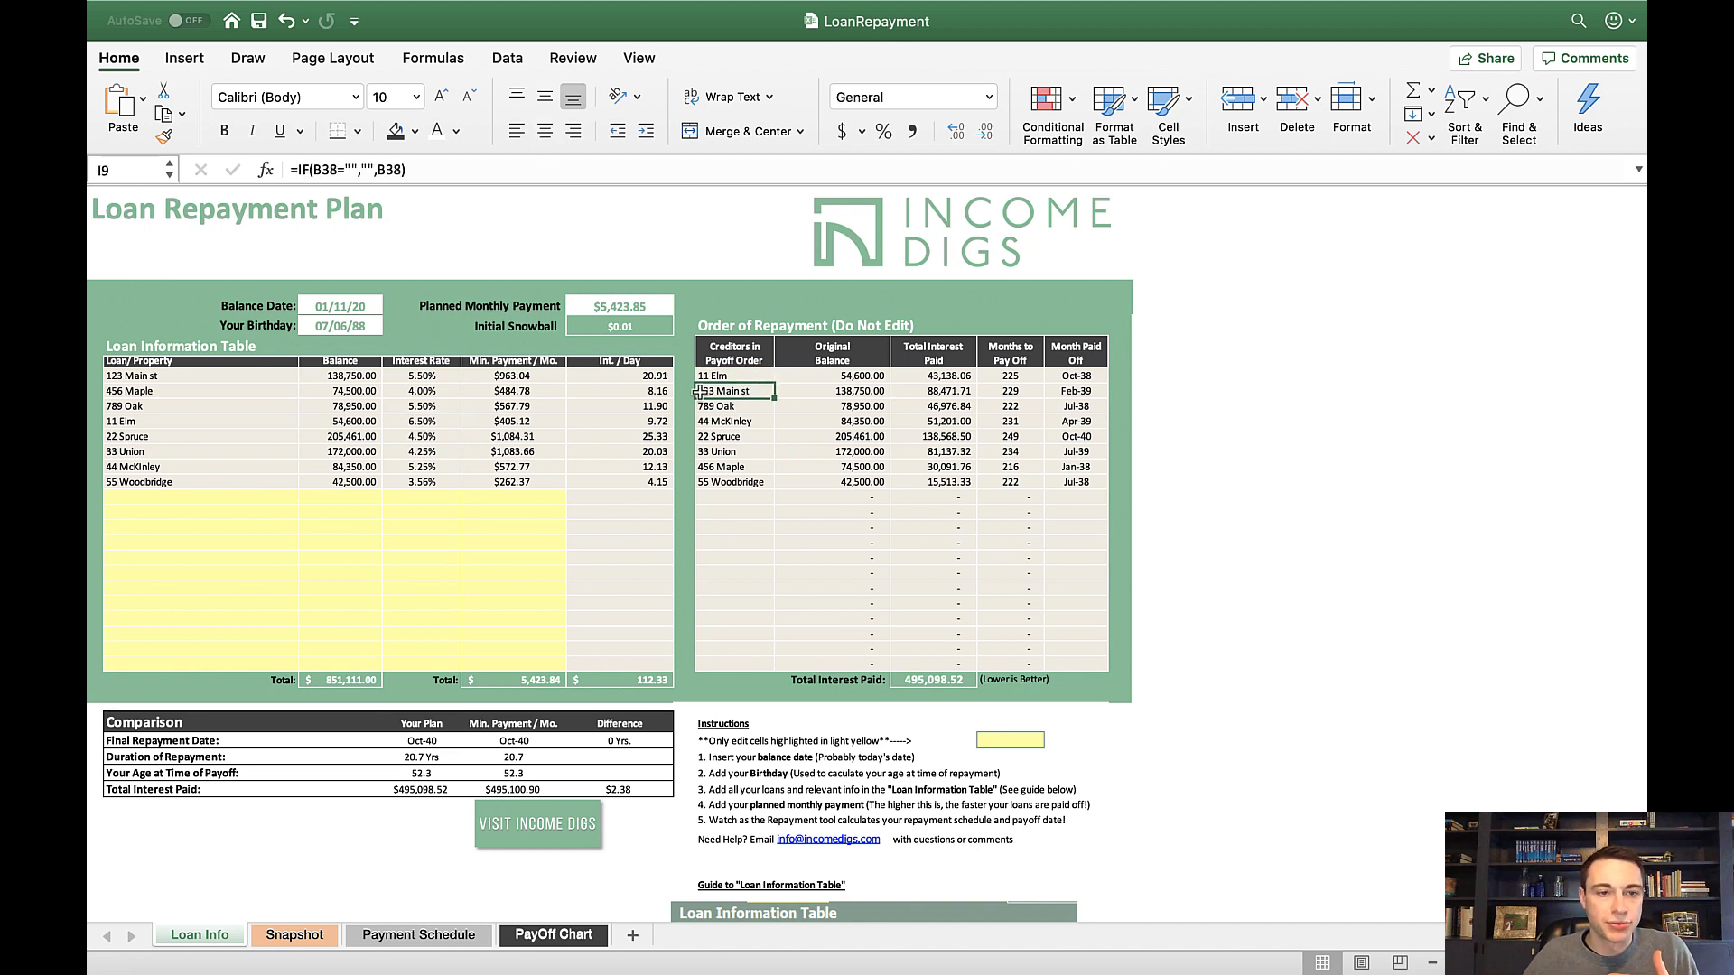
pyautogui.click(432, 374)
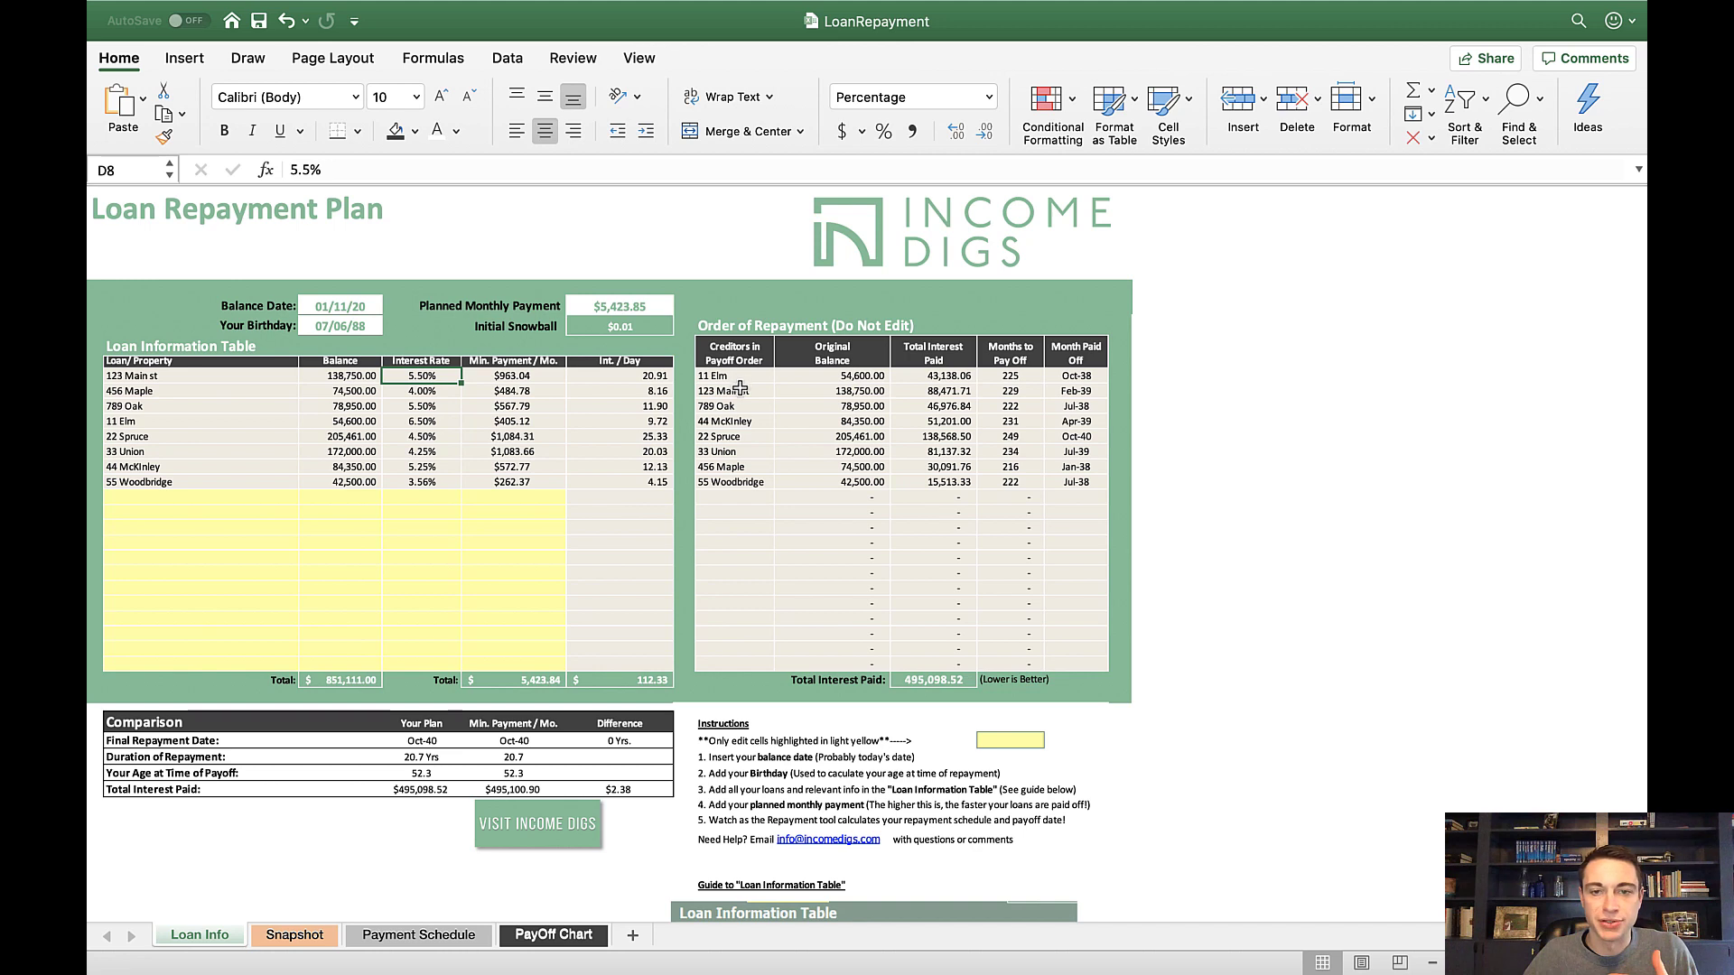
pyautogui.moveTo(736, 376); pyautogui.dragTo(732, 484)
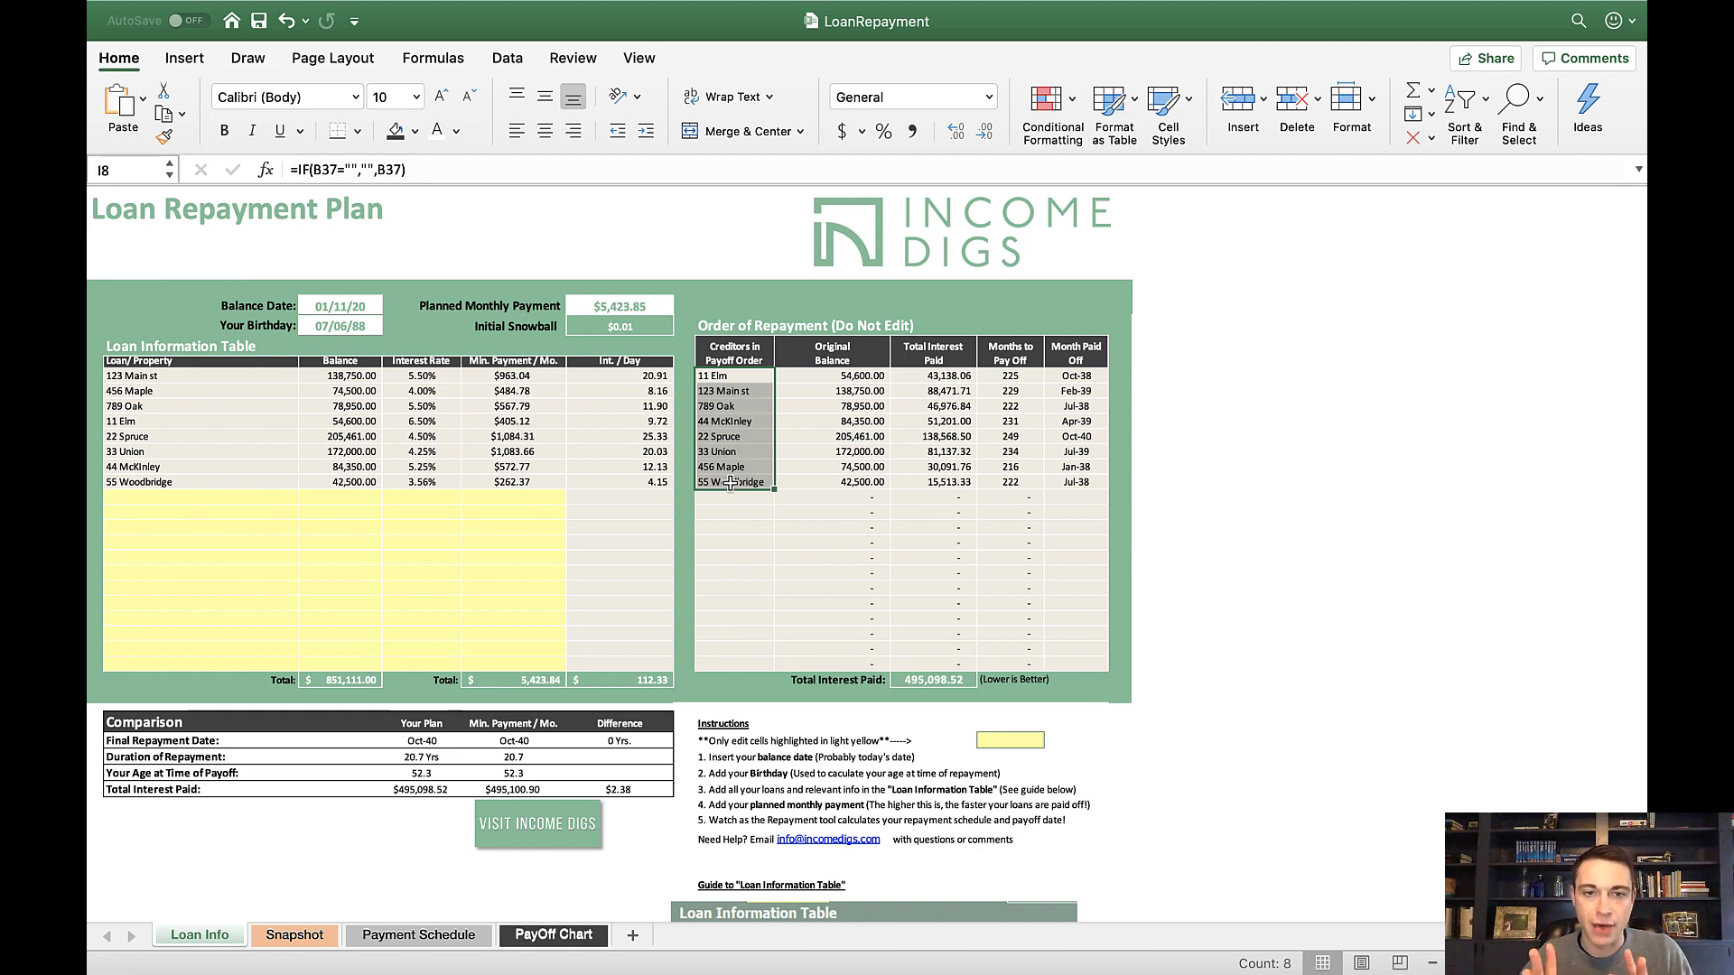
# Step: Set the Planned Monthly Payment to 6000 in the Loan Repayment Plan
pyautogui.click(647, 309)
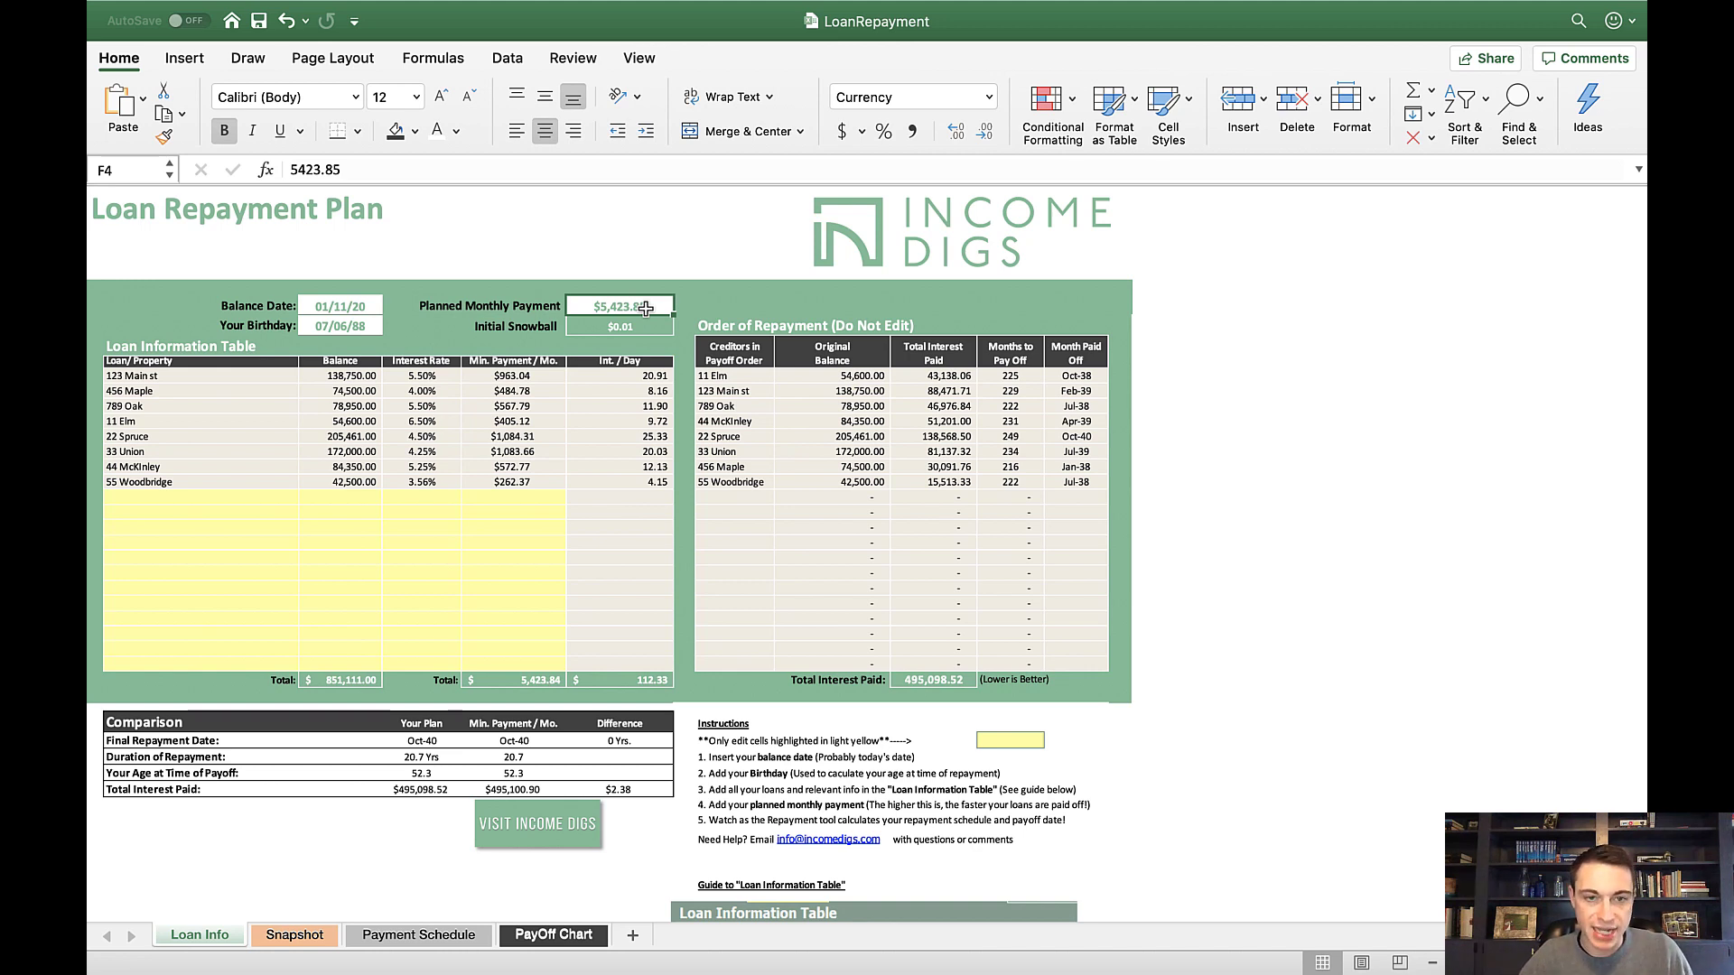
pyautogui.write('6000')
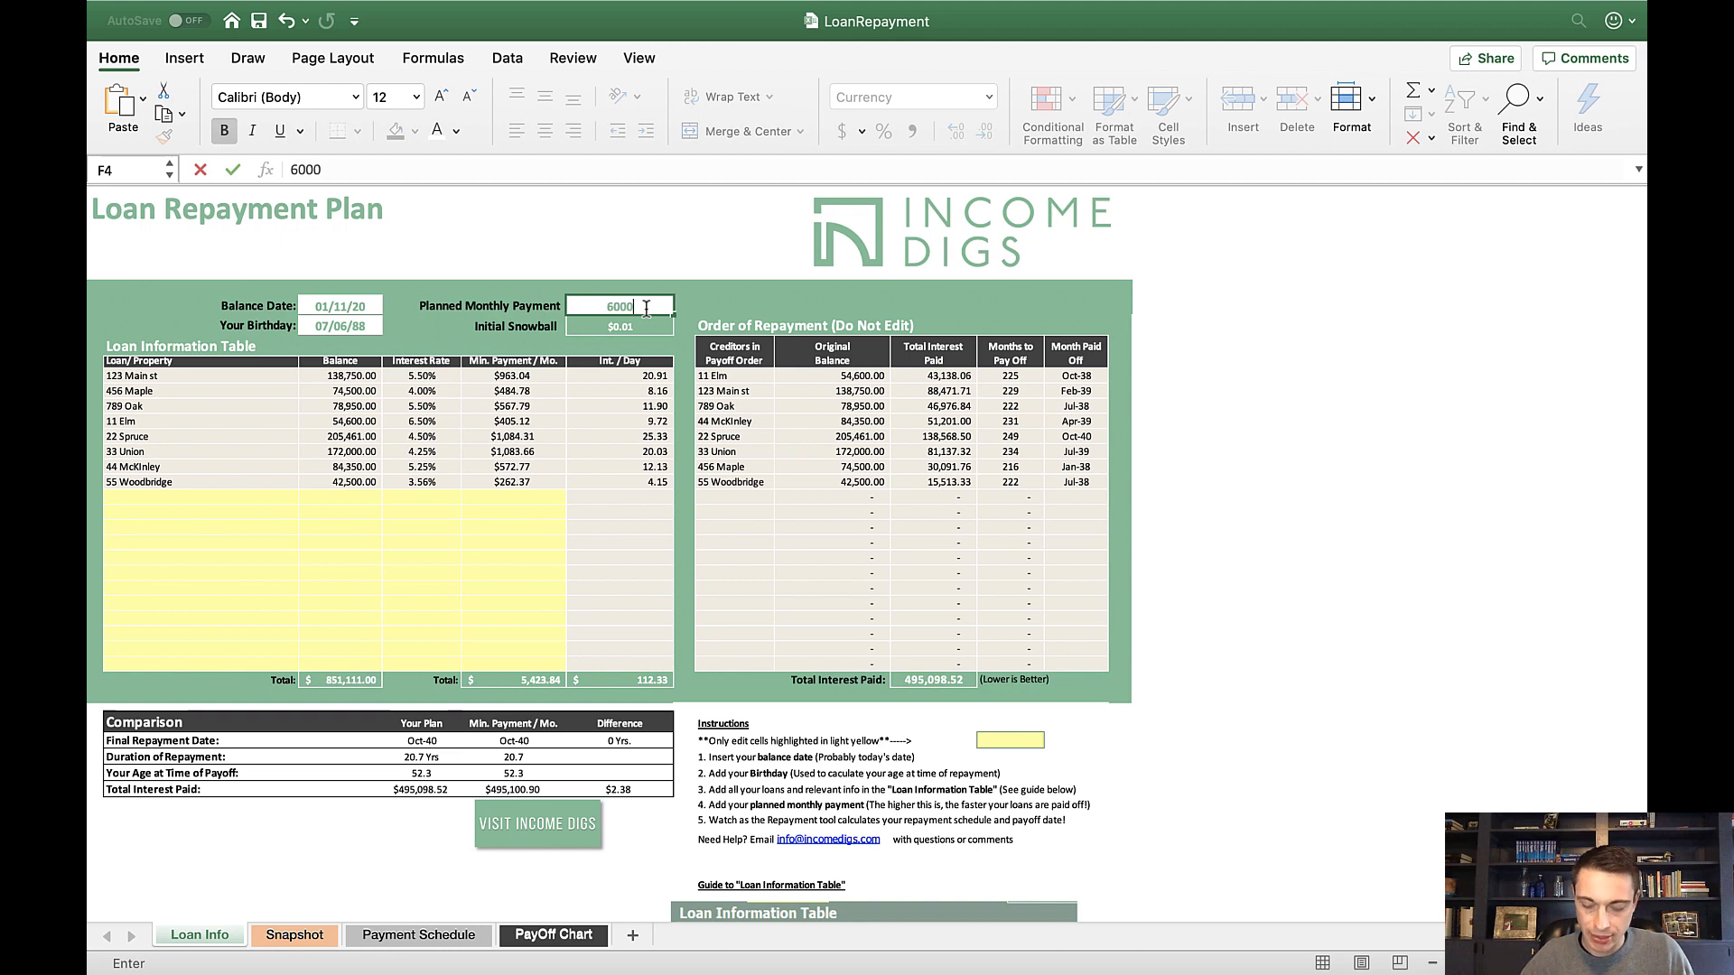
pyautogui.press('Return')
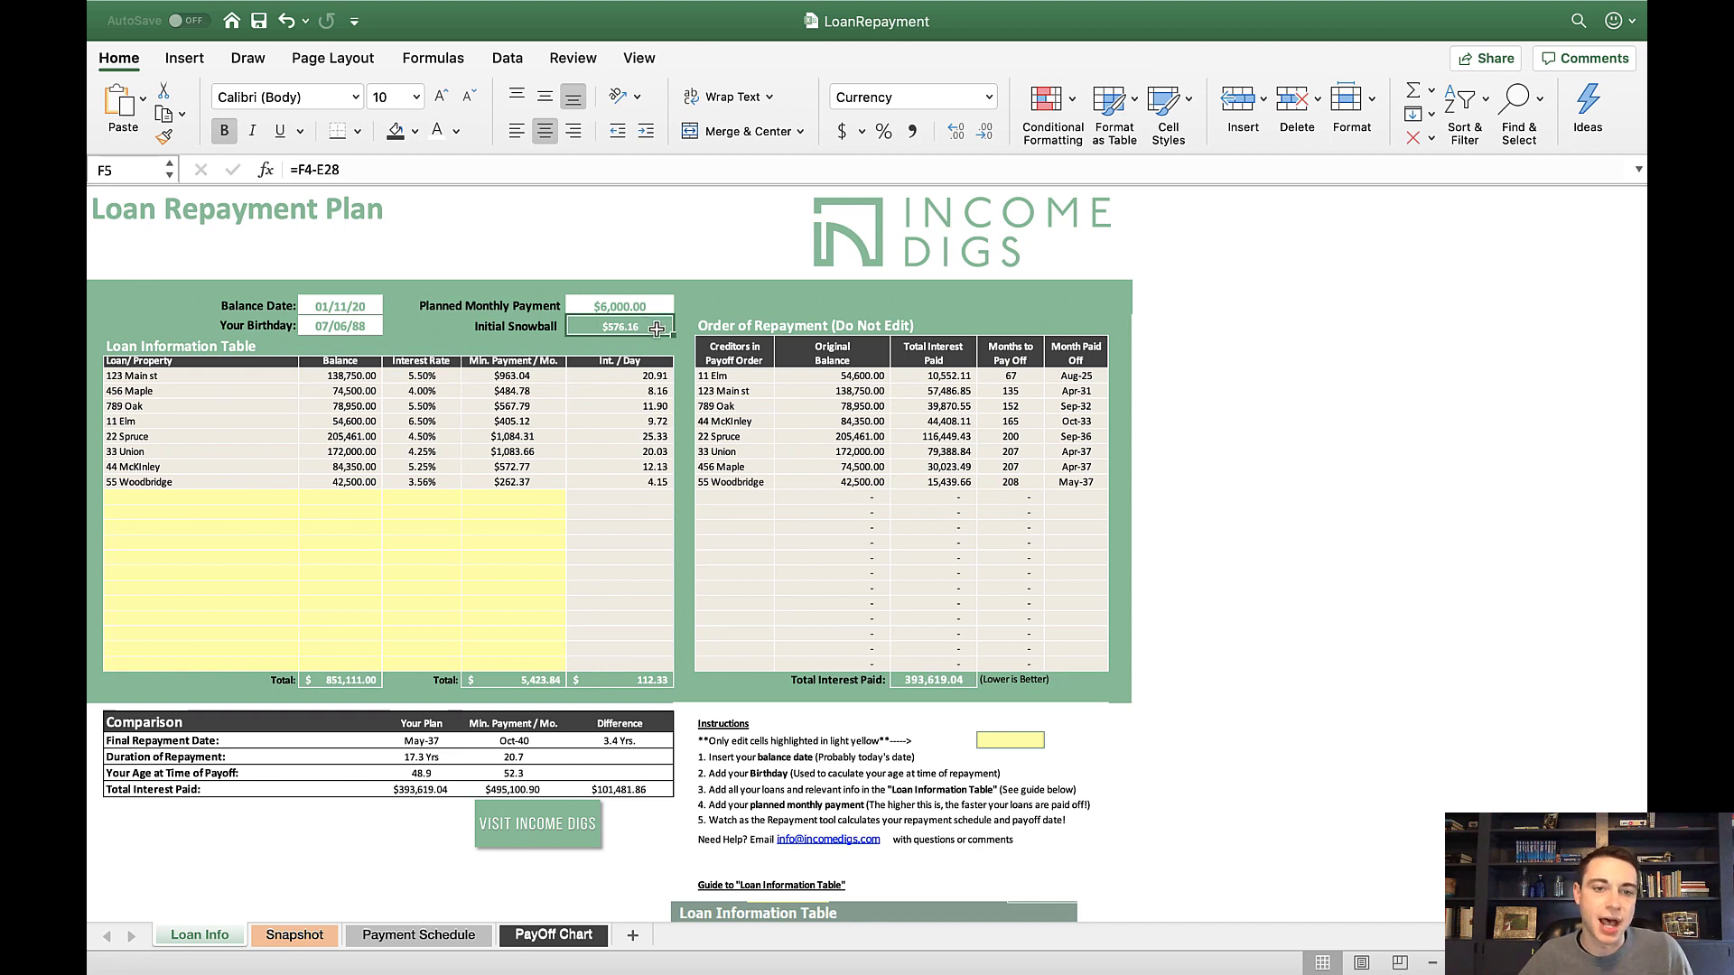
# Step: Review the first three creditors in the Order of Repayment table with the new planned payment
pyautogui.click(756, 379)
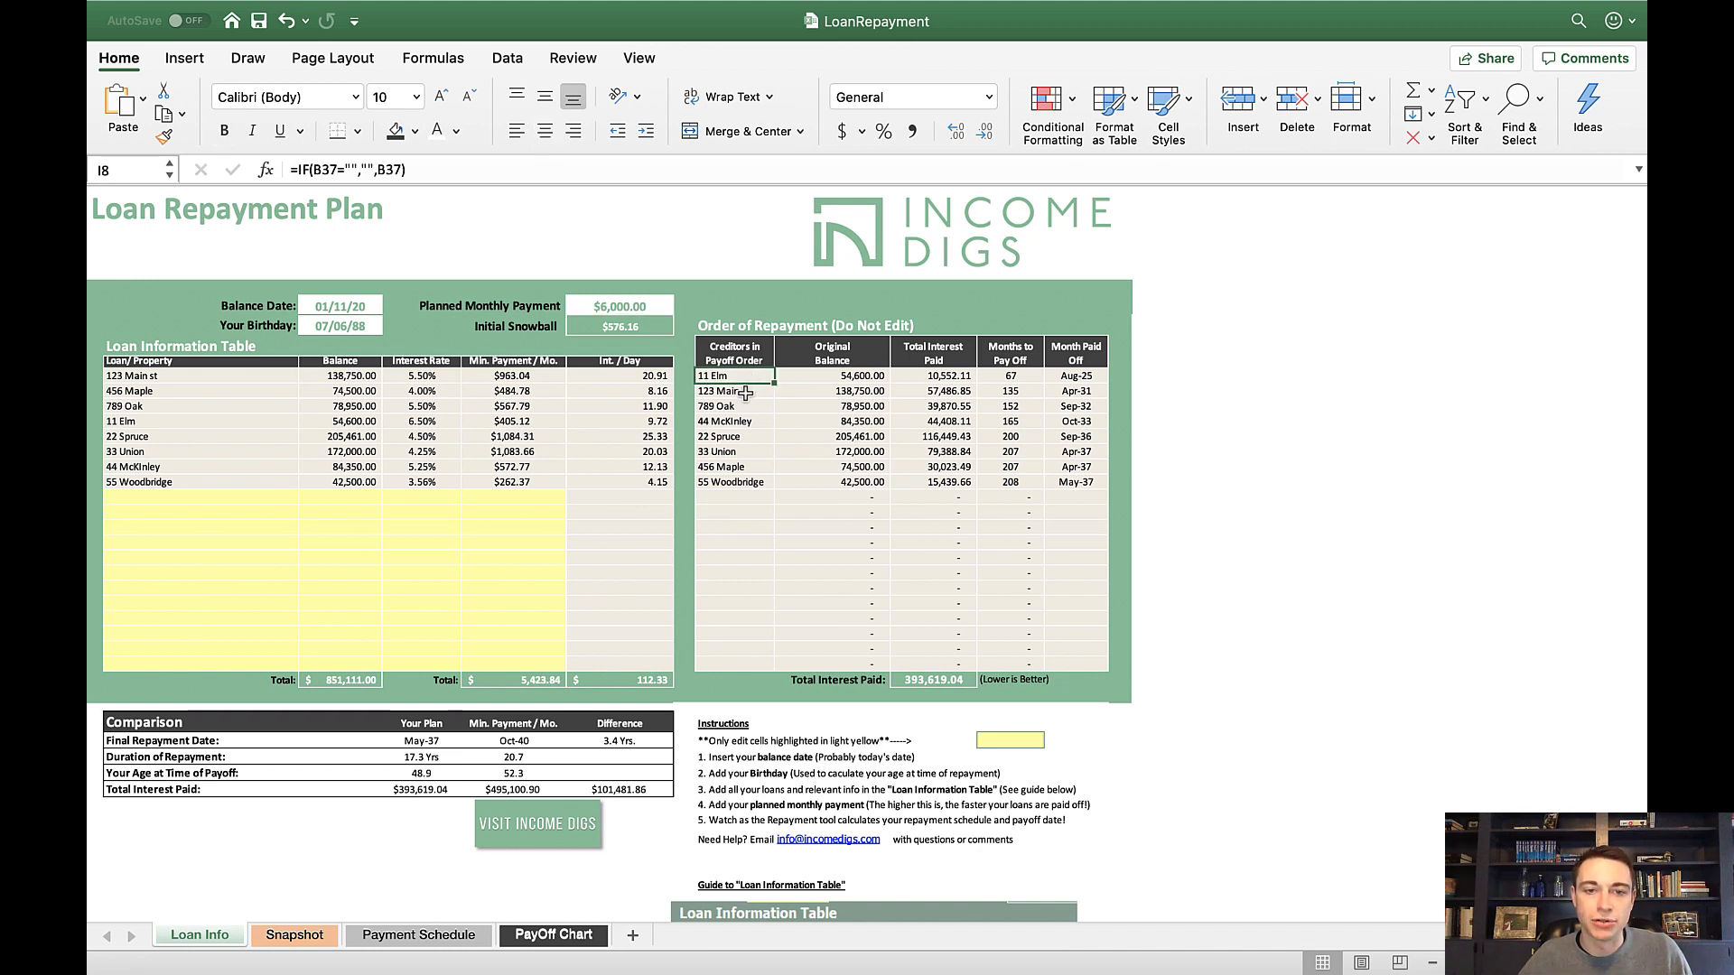
pyautogui.click(743, 392)
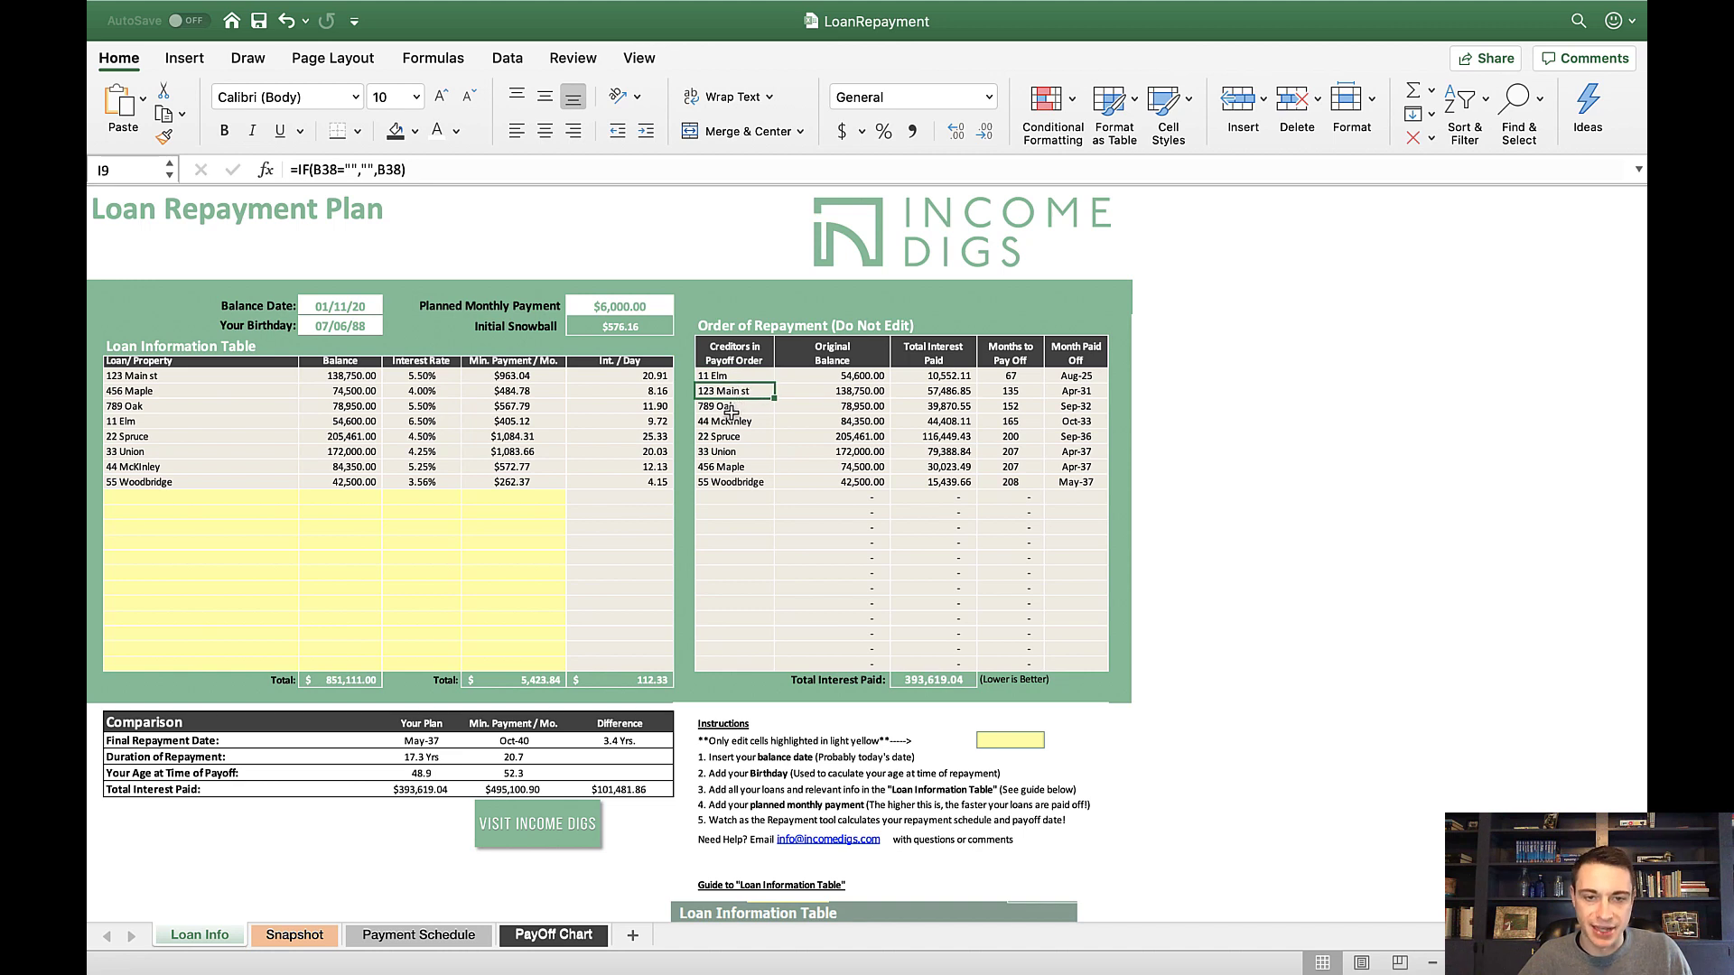
pyautogui.click(736, 408)
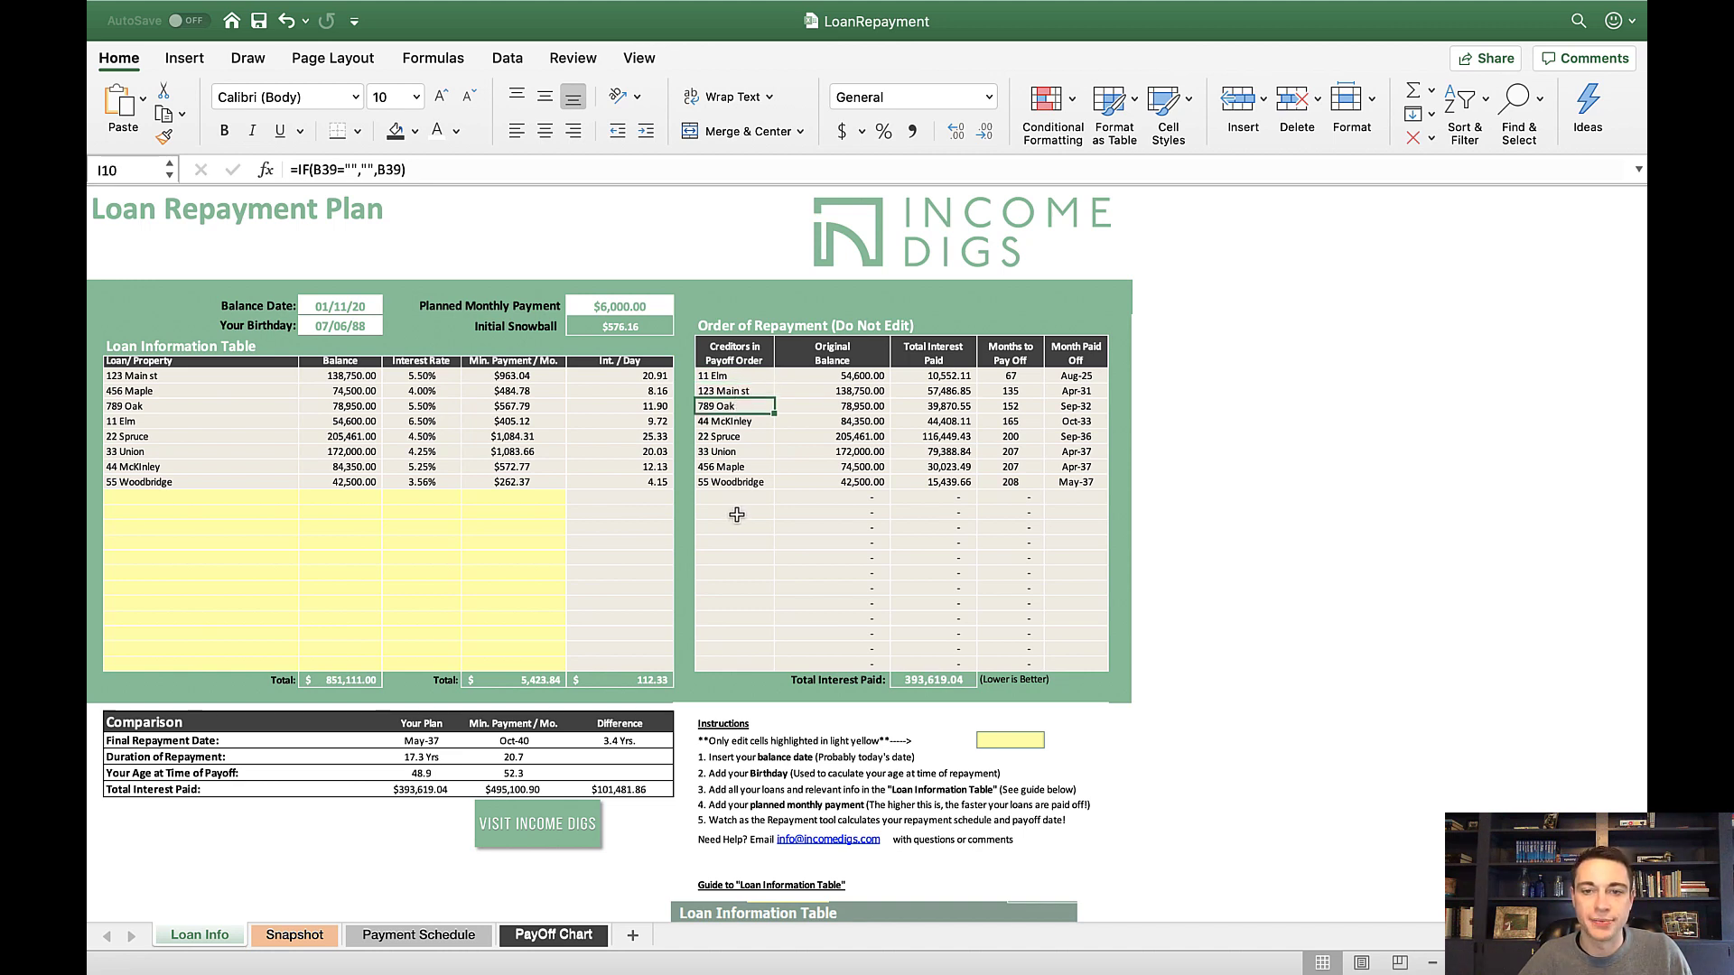
pyautogui.click(746, 379)
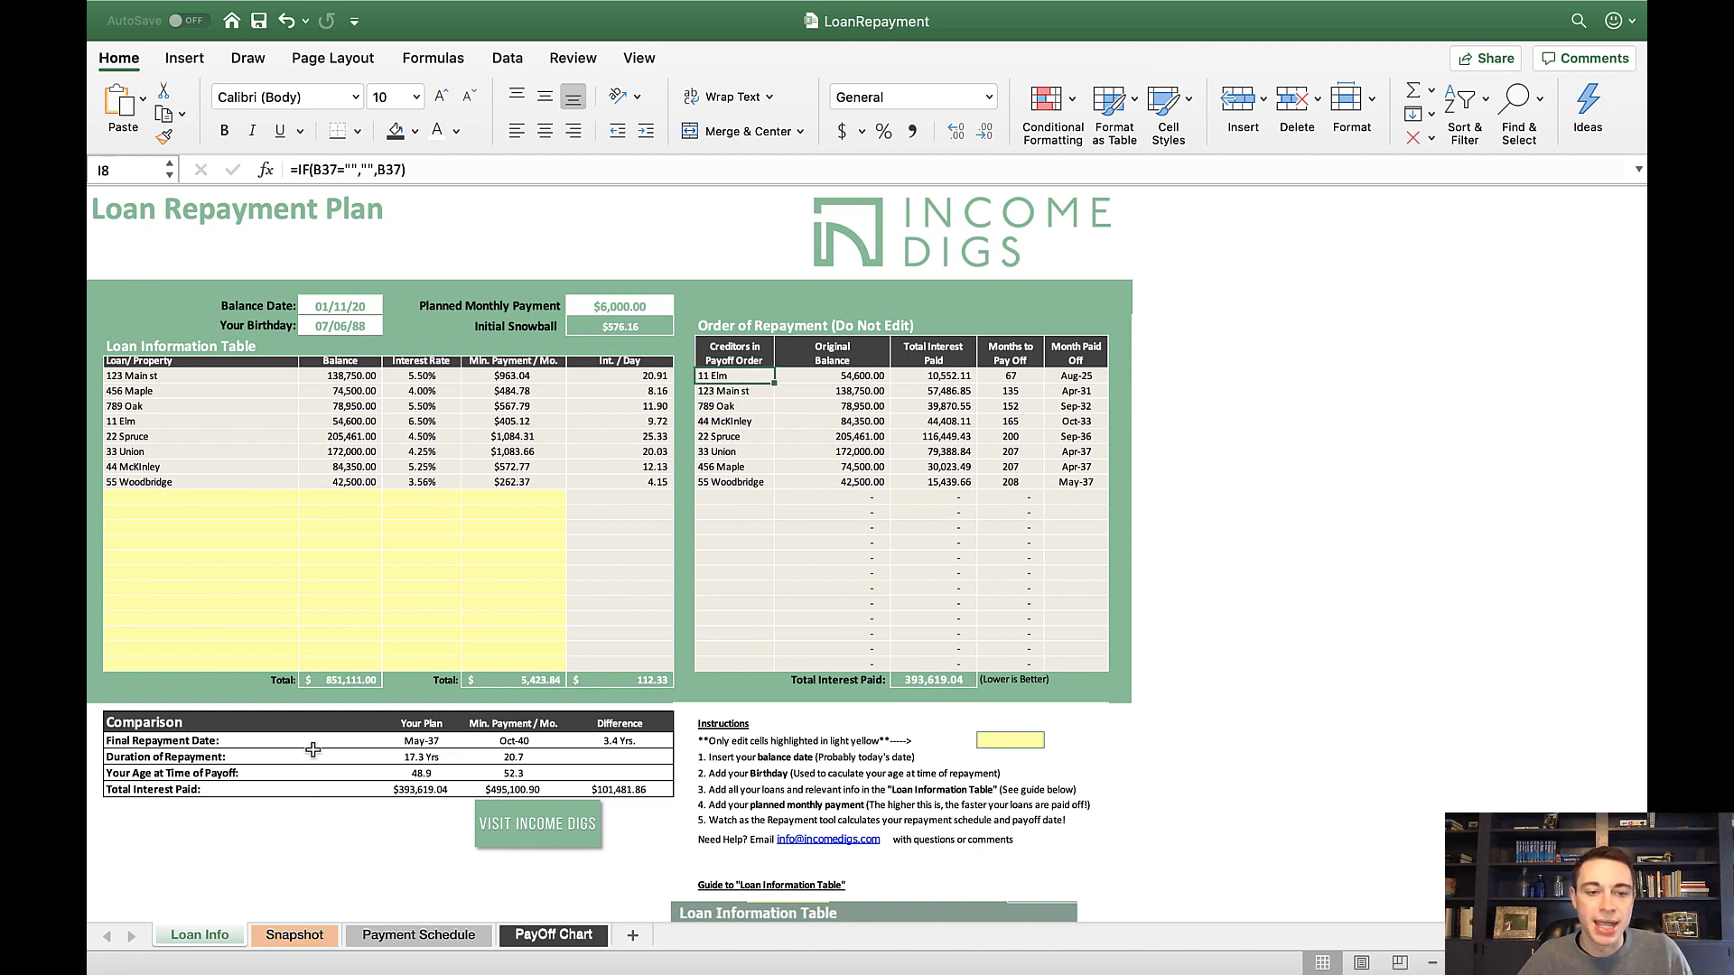
# Step: Compare the final repayment date and total interest paid between the plan and the minimum payments, including the interest difference
pyautogui.click(524, 742)
pyautogui.click(438, 744)
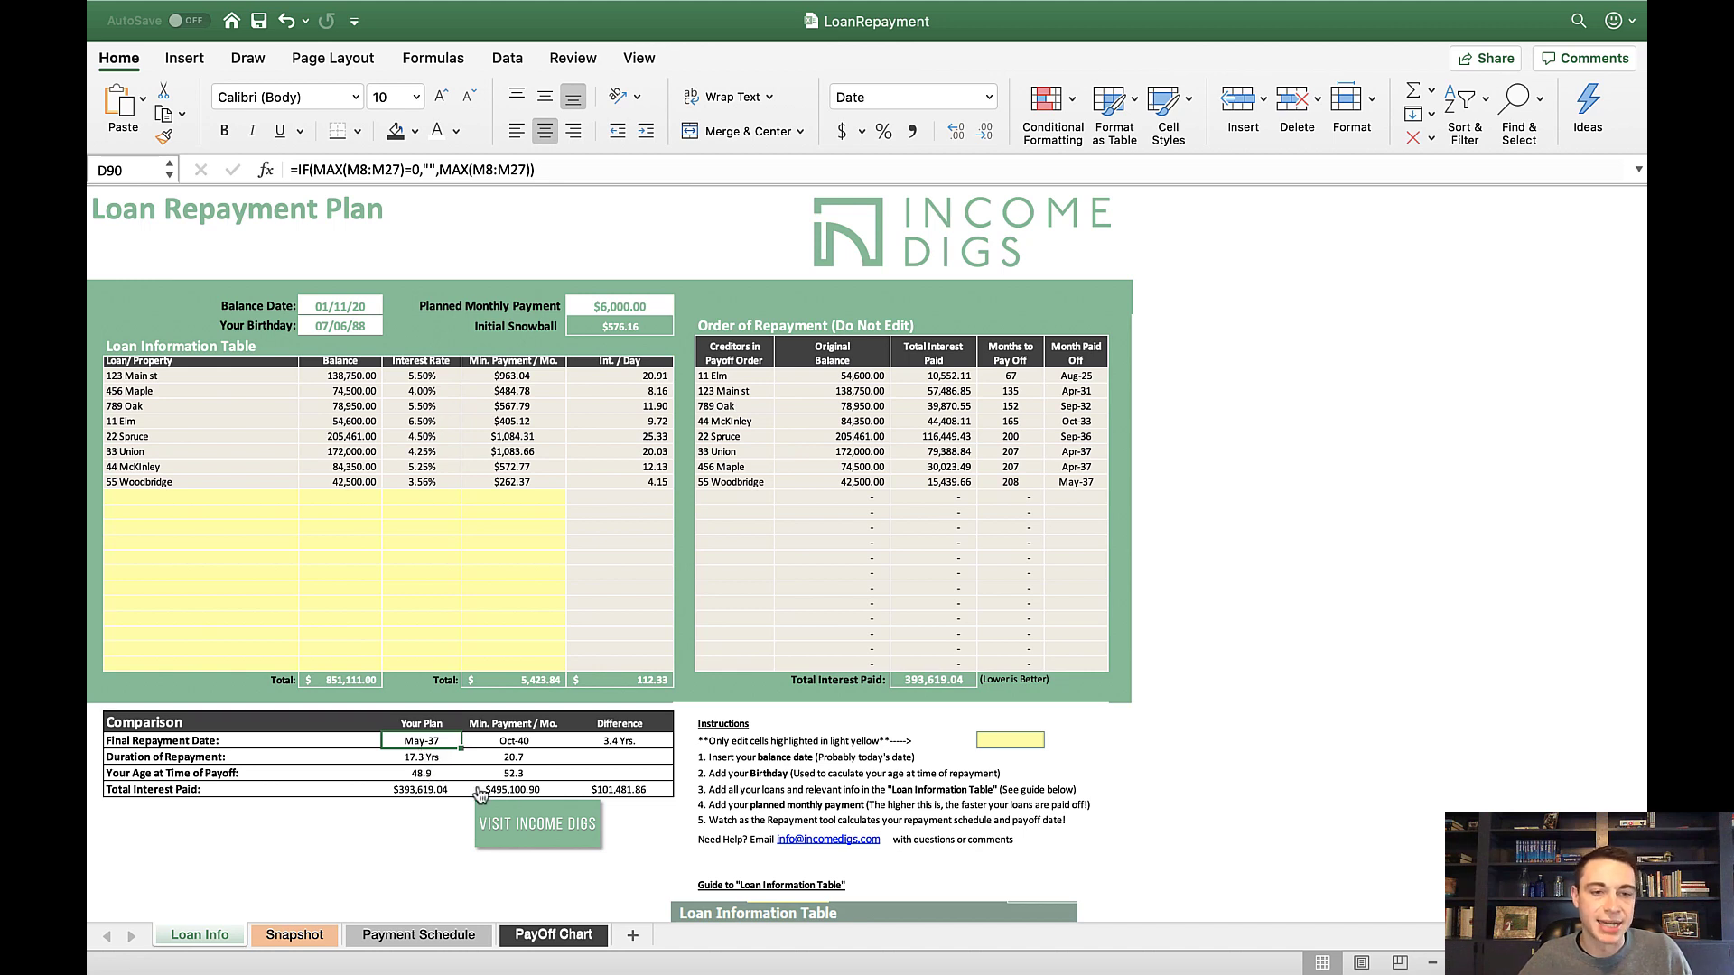
pyautogui.click(421, 791)
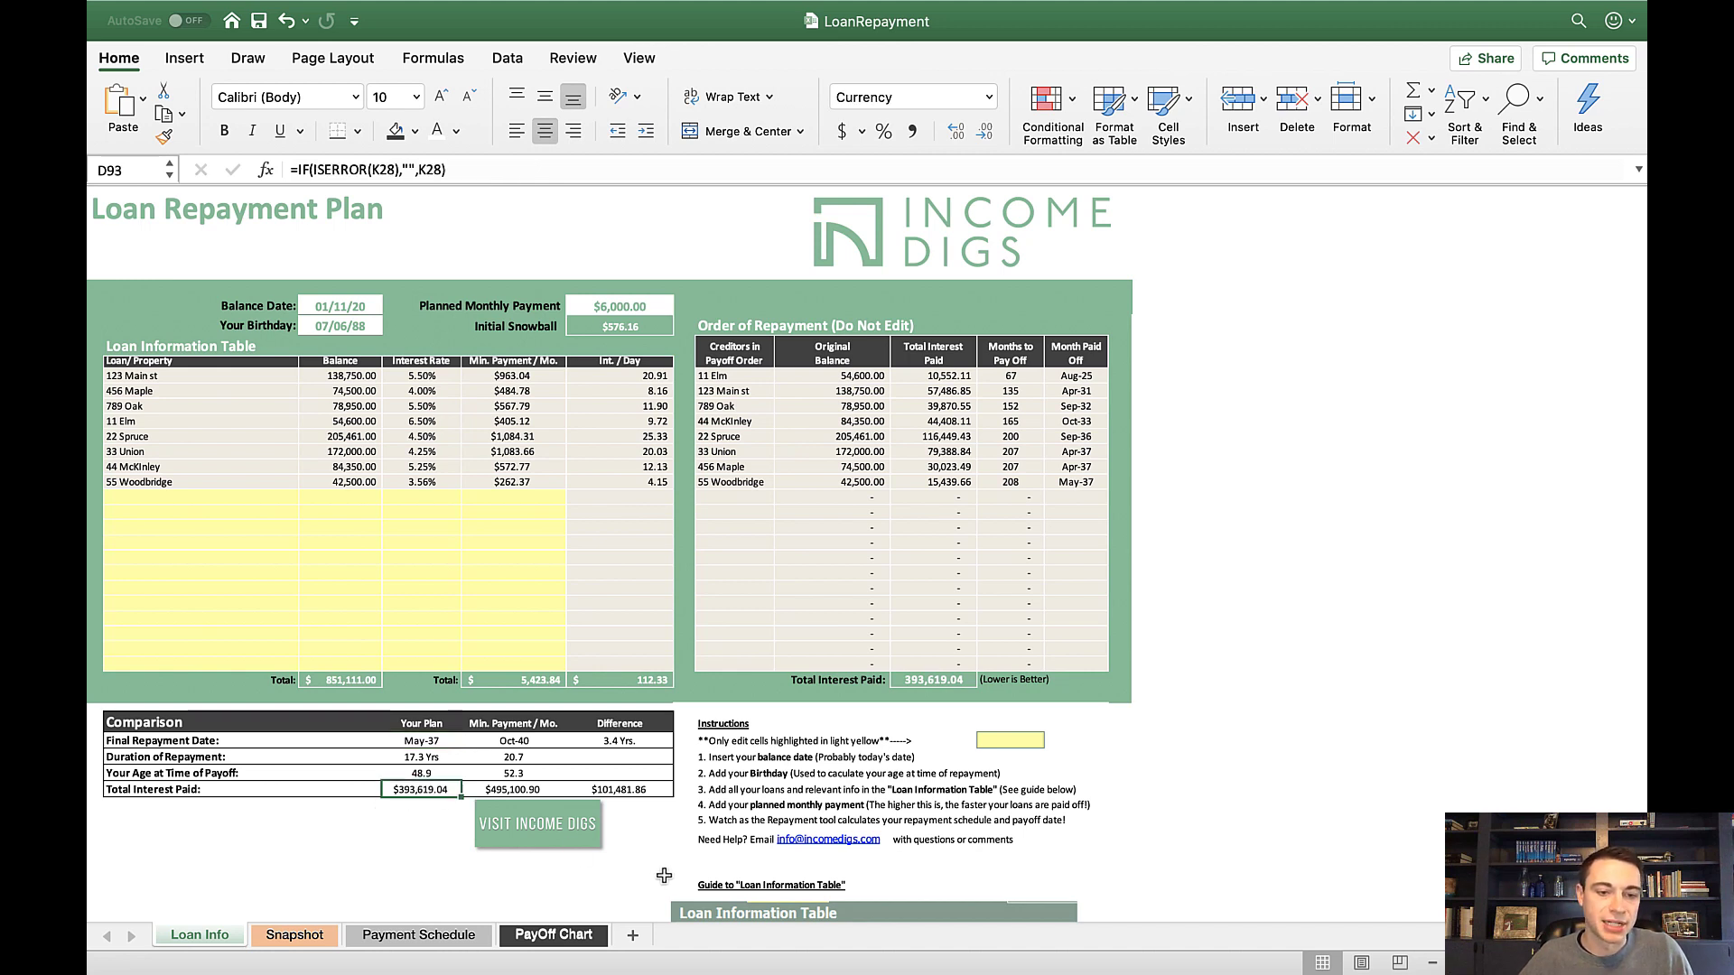
pyautogui.click(517, 800)
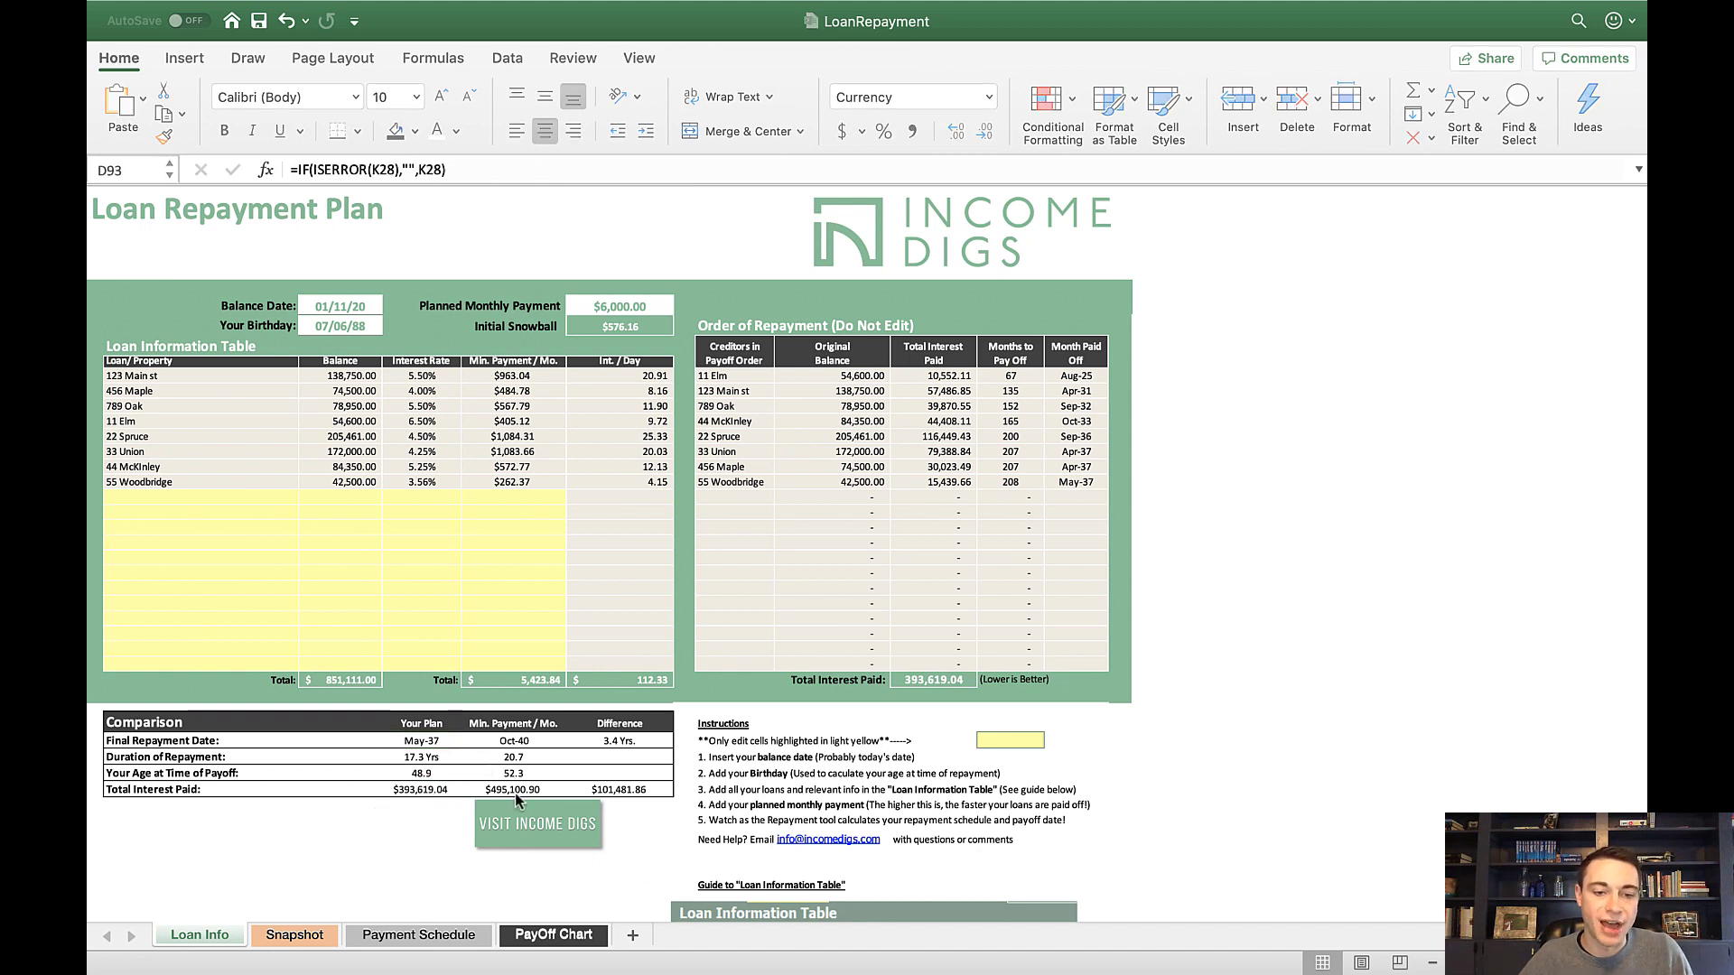
pyautogui.click(418, 795)
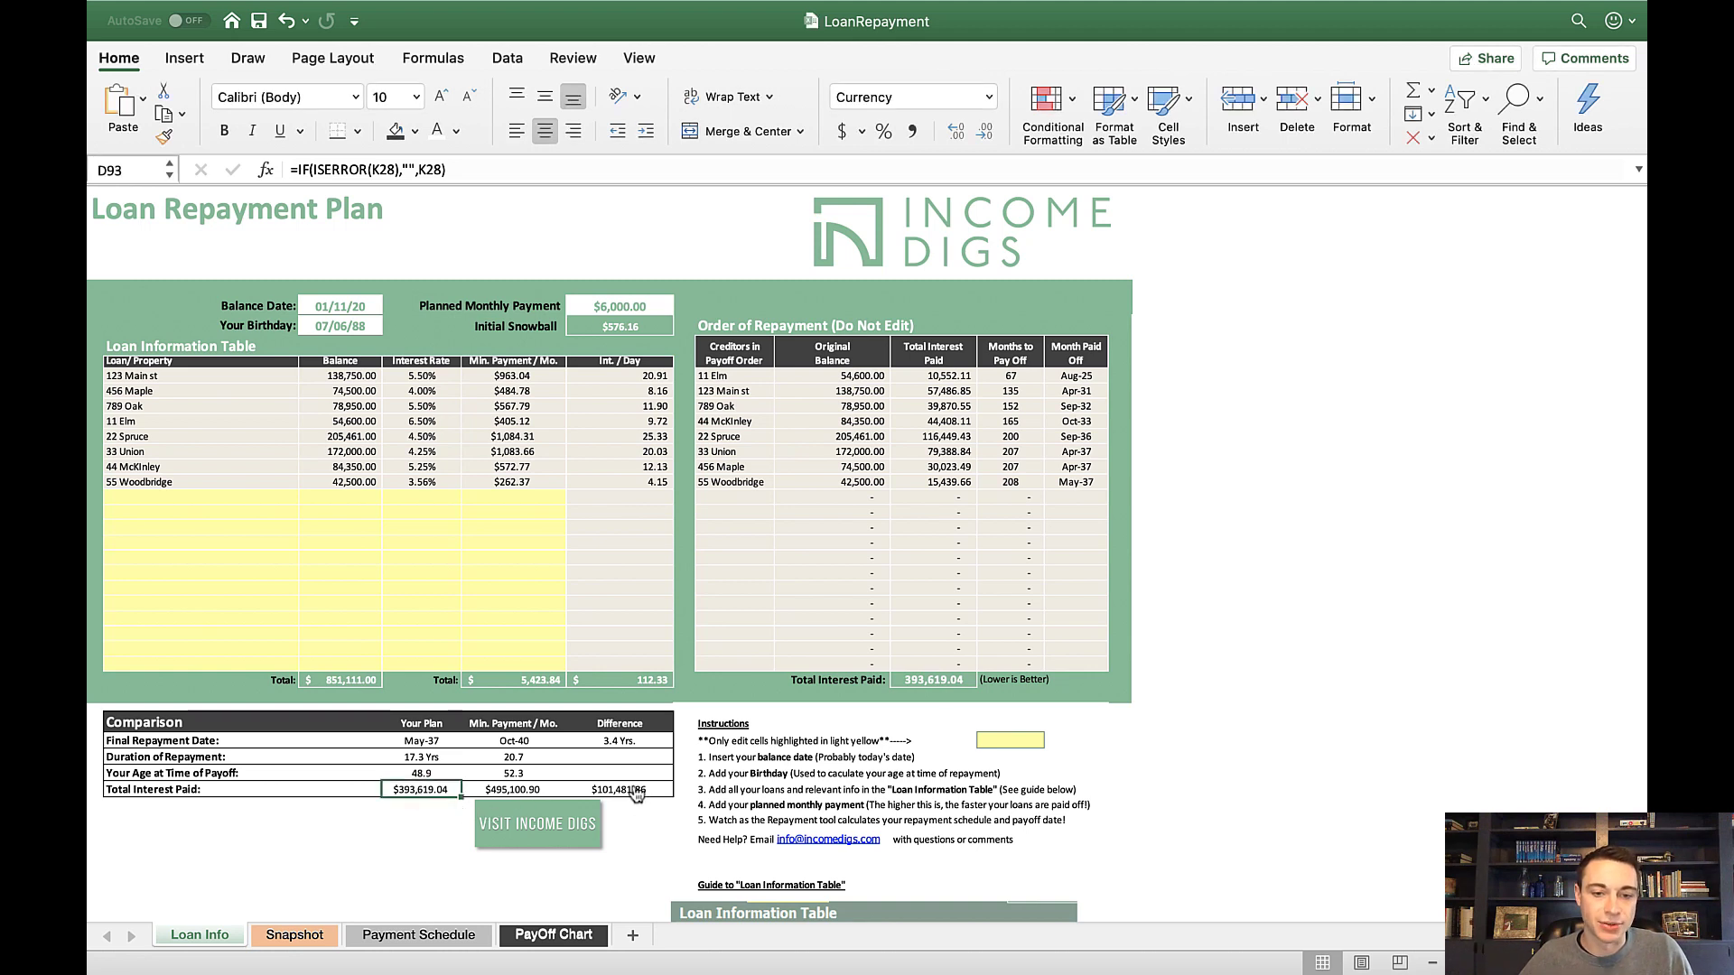
pyautogui.press('Right')
pyautogui.press('Right')
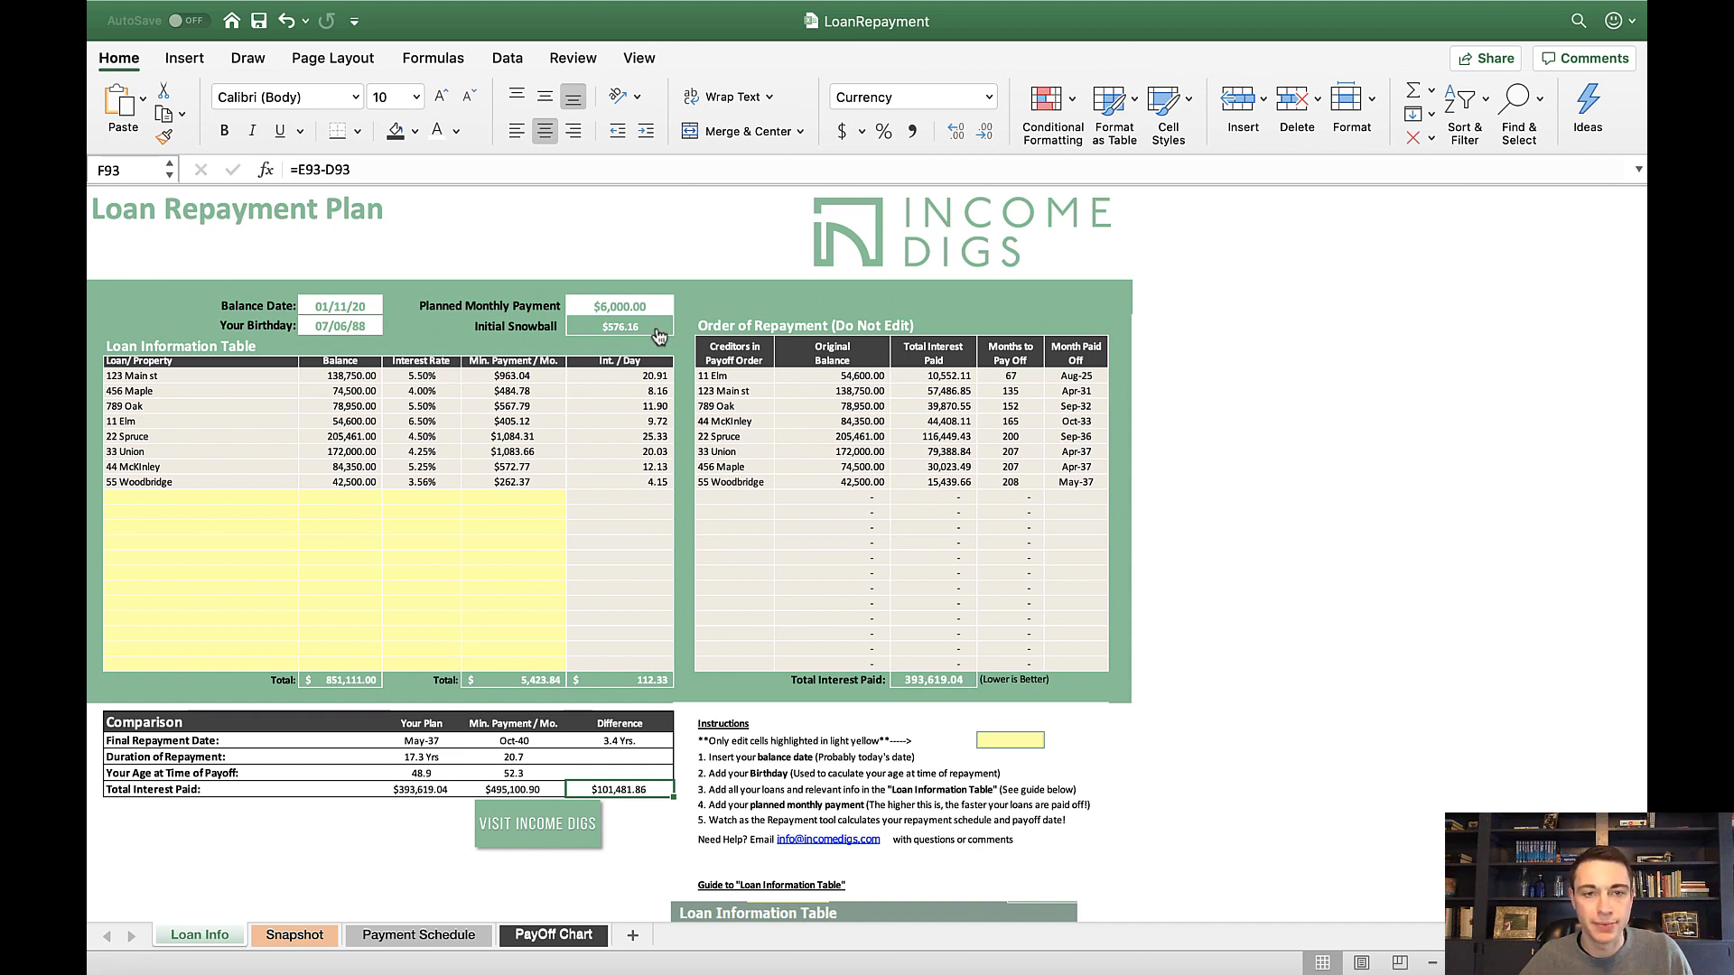
pyautogui.click(462, 512)
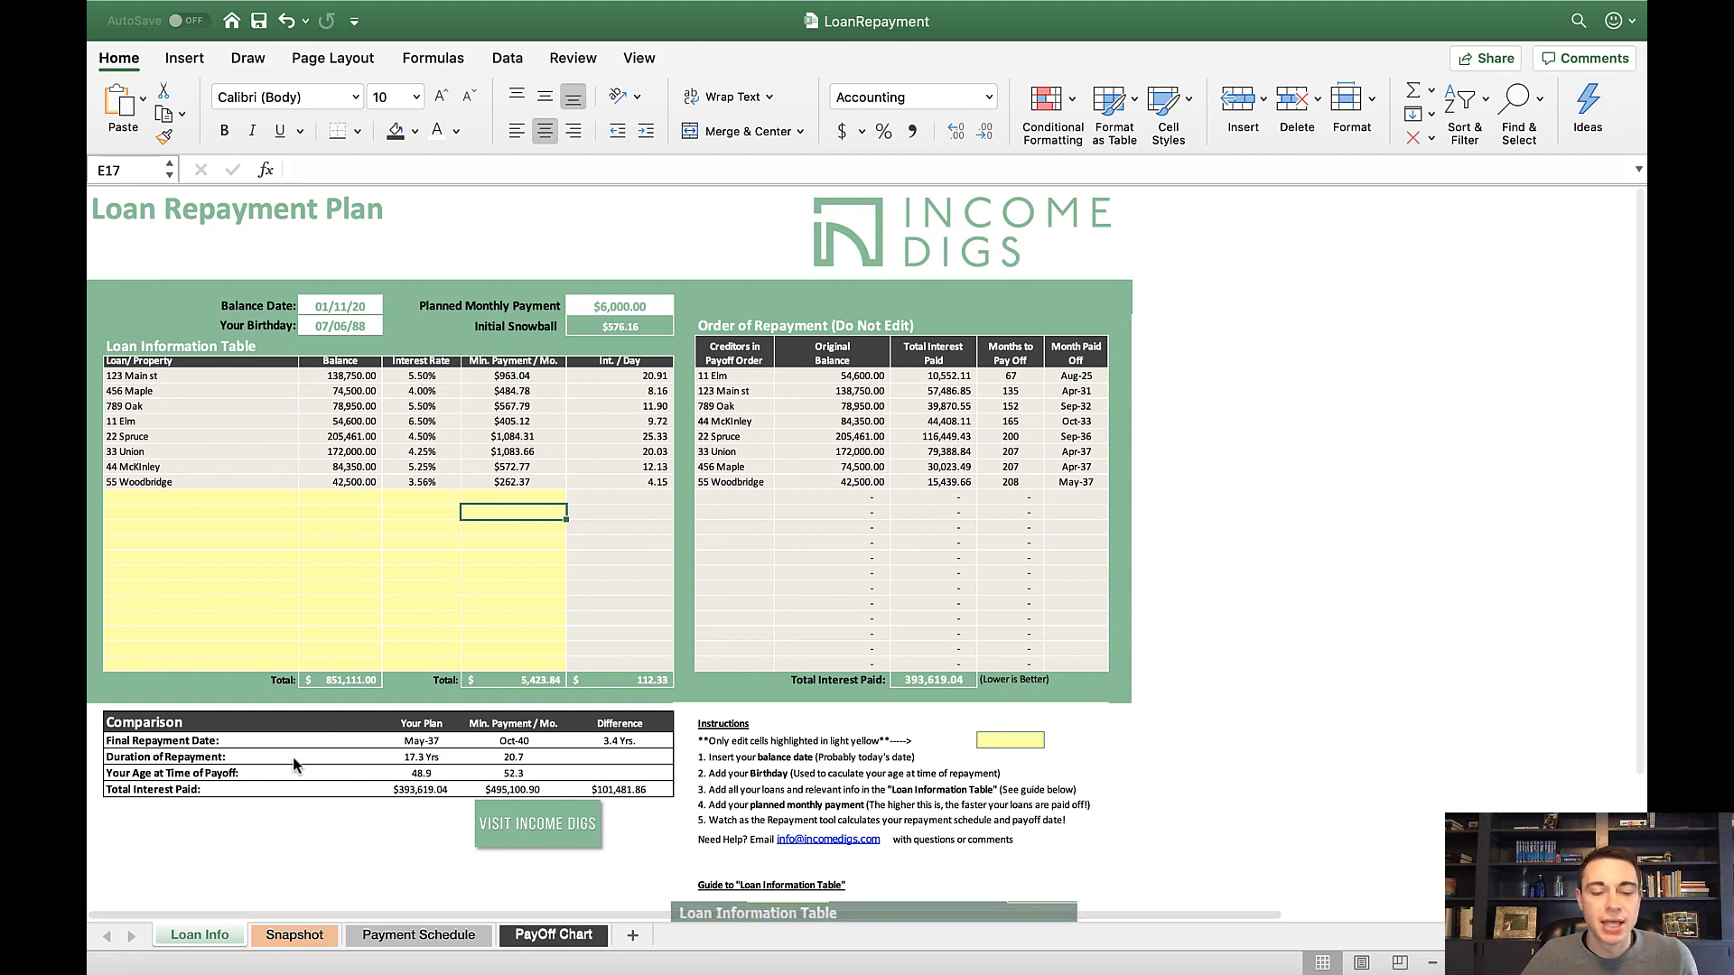
# Step: On the Snapshot sheet, set the Balance Date to Dec-25 / 37.4 Yrs Old and check the paid-off loan and snowball payment
pyautogui.click(295, 937)
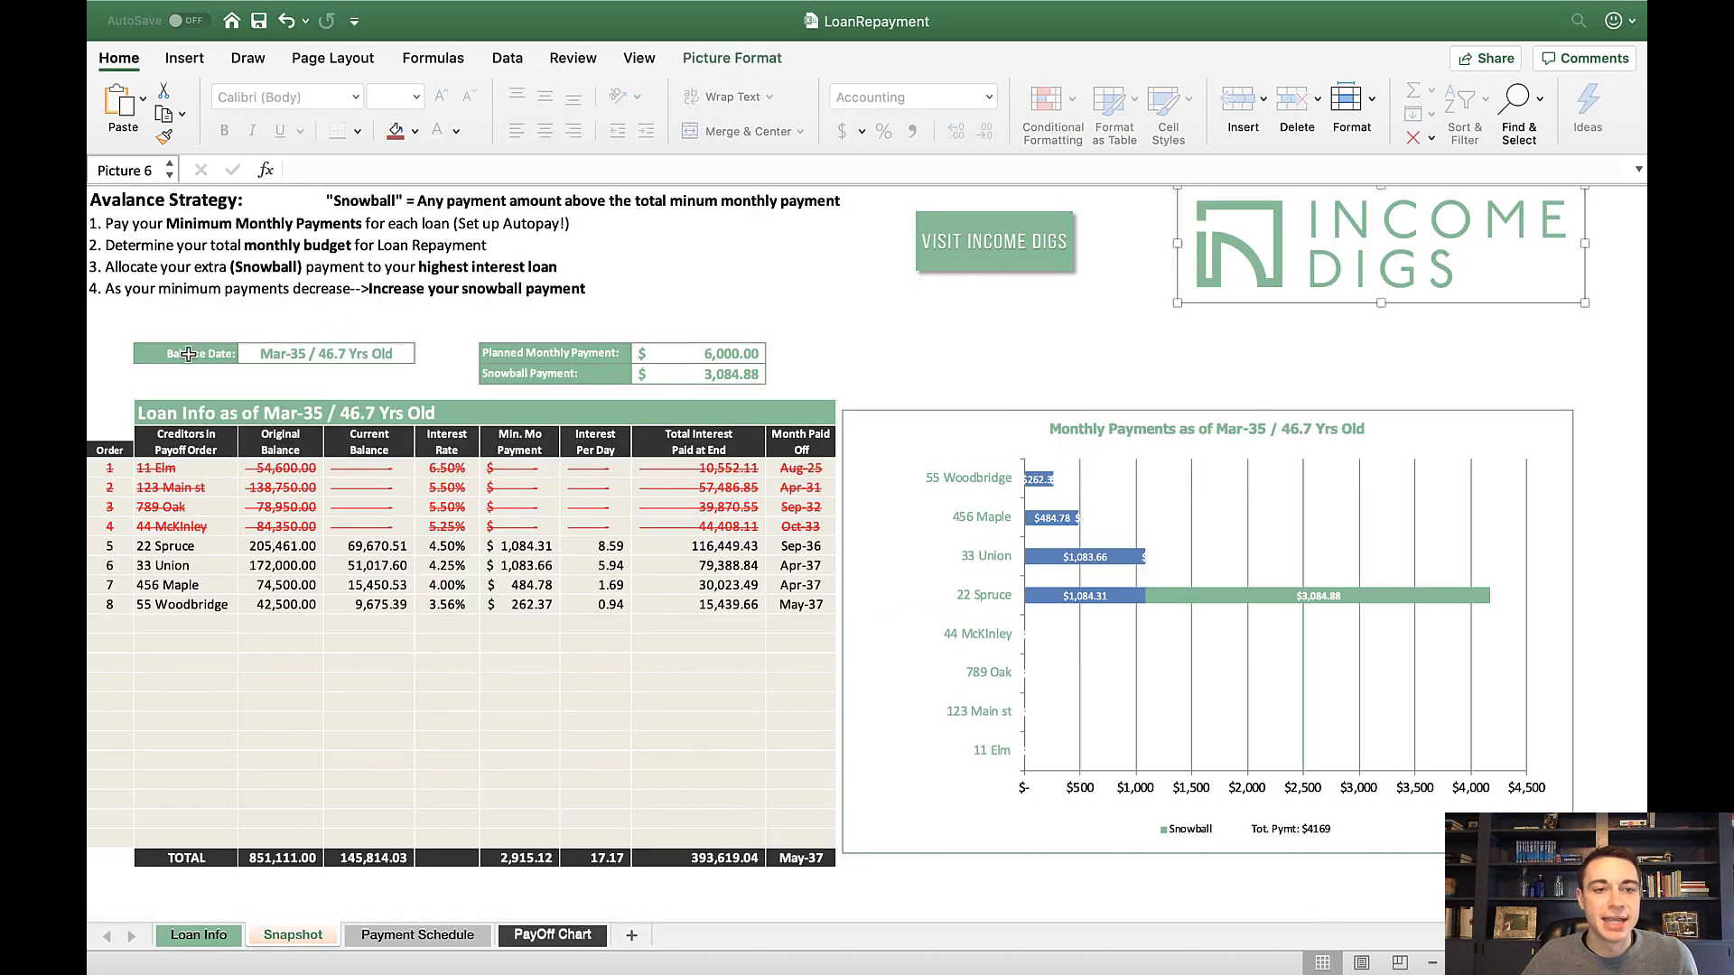
pyautogui.click(300, 353)
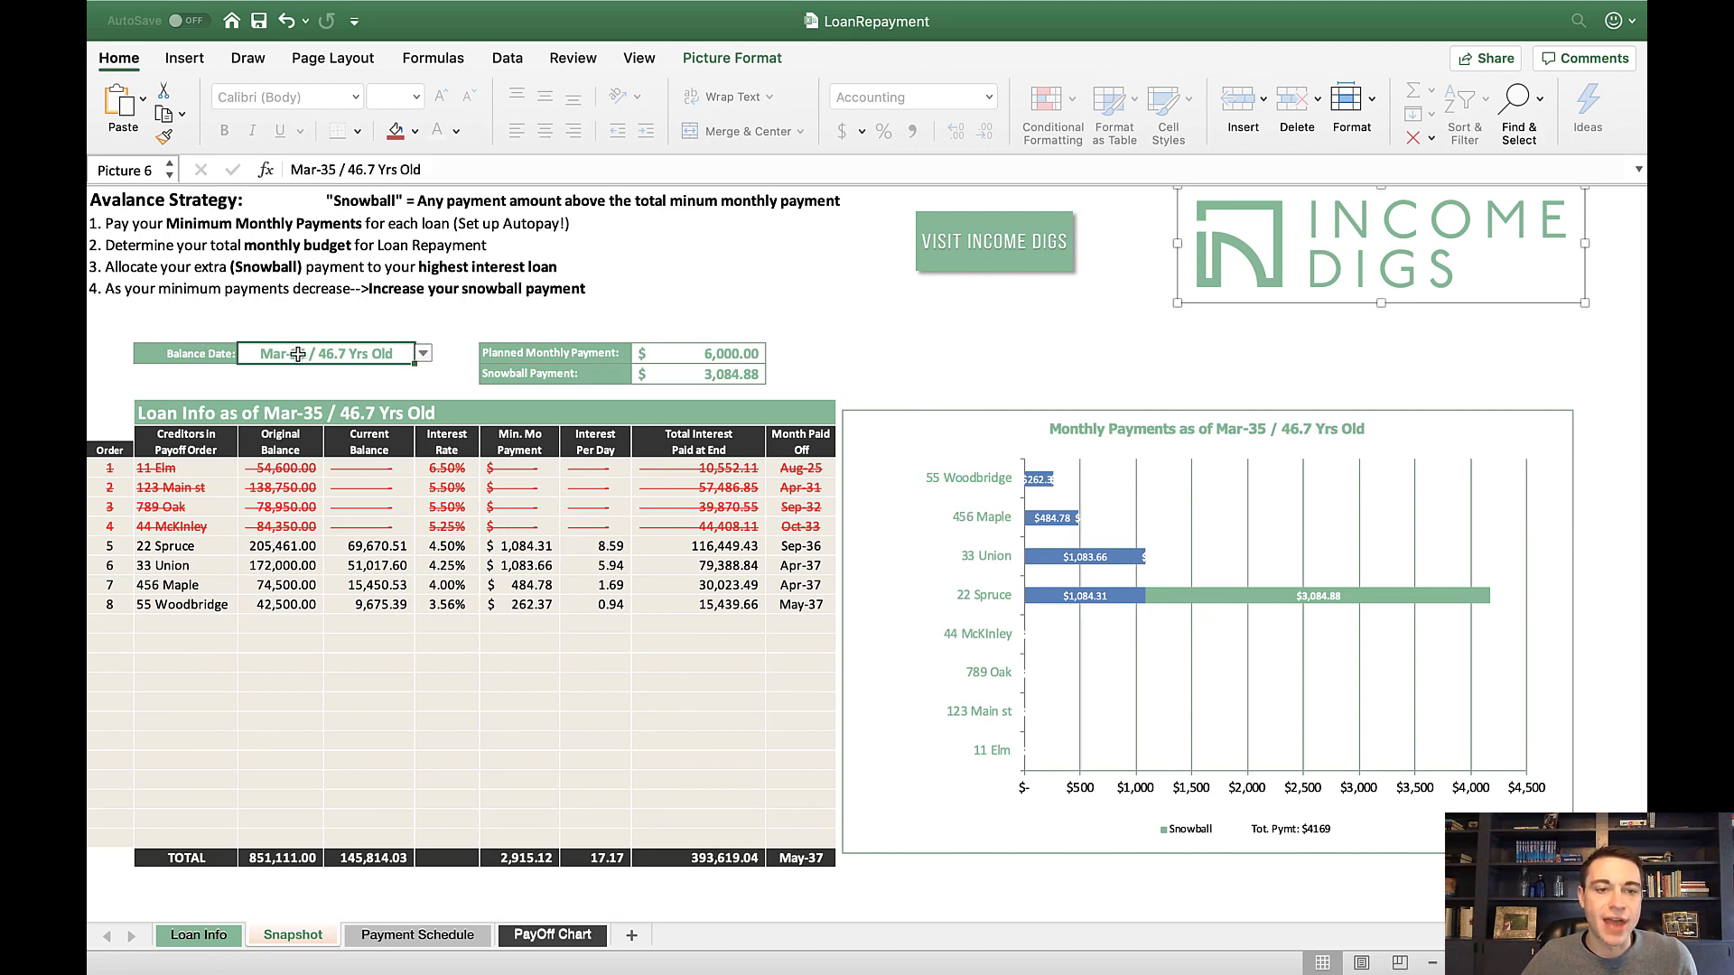
pyautogui.click(422, 357)
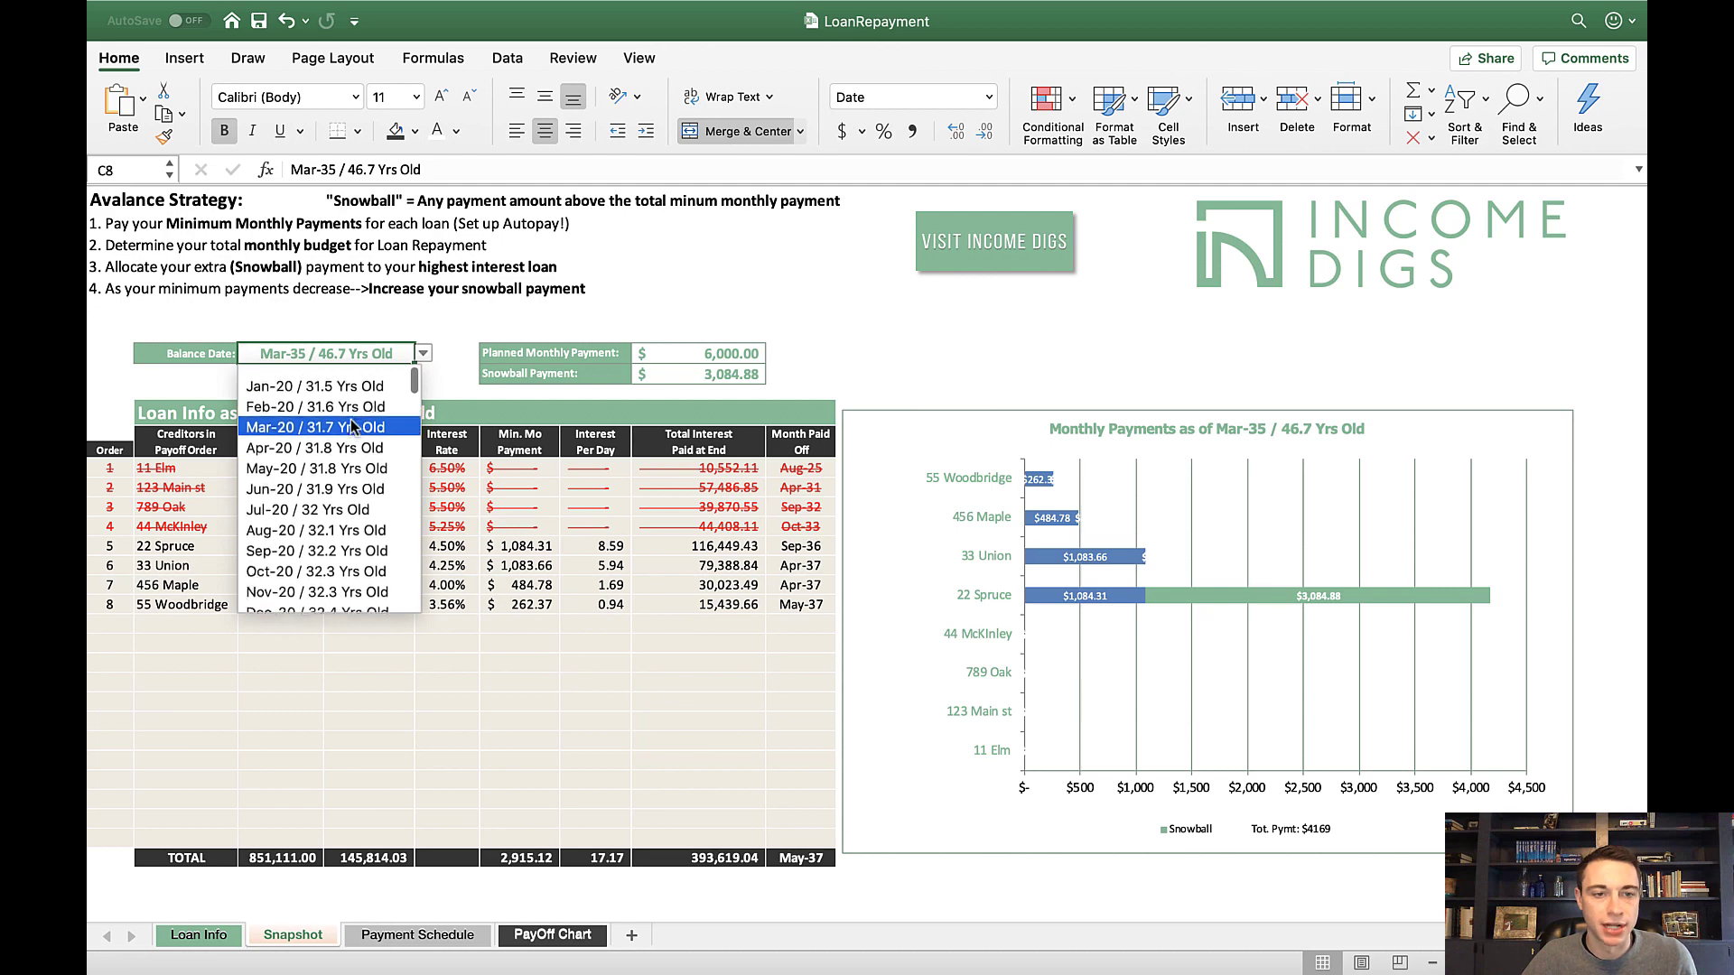
pyautogui.scroll(-20, 352, 427)
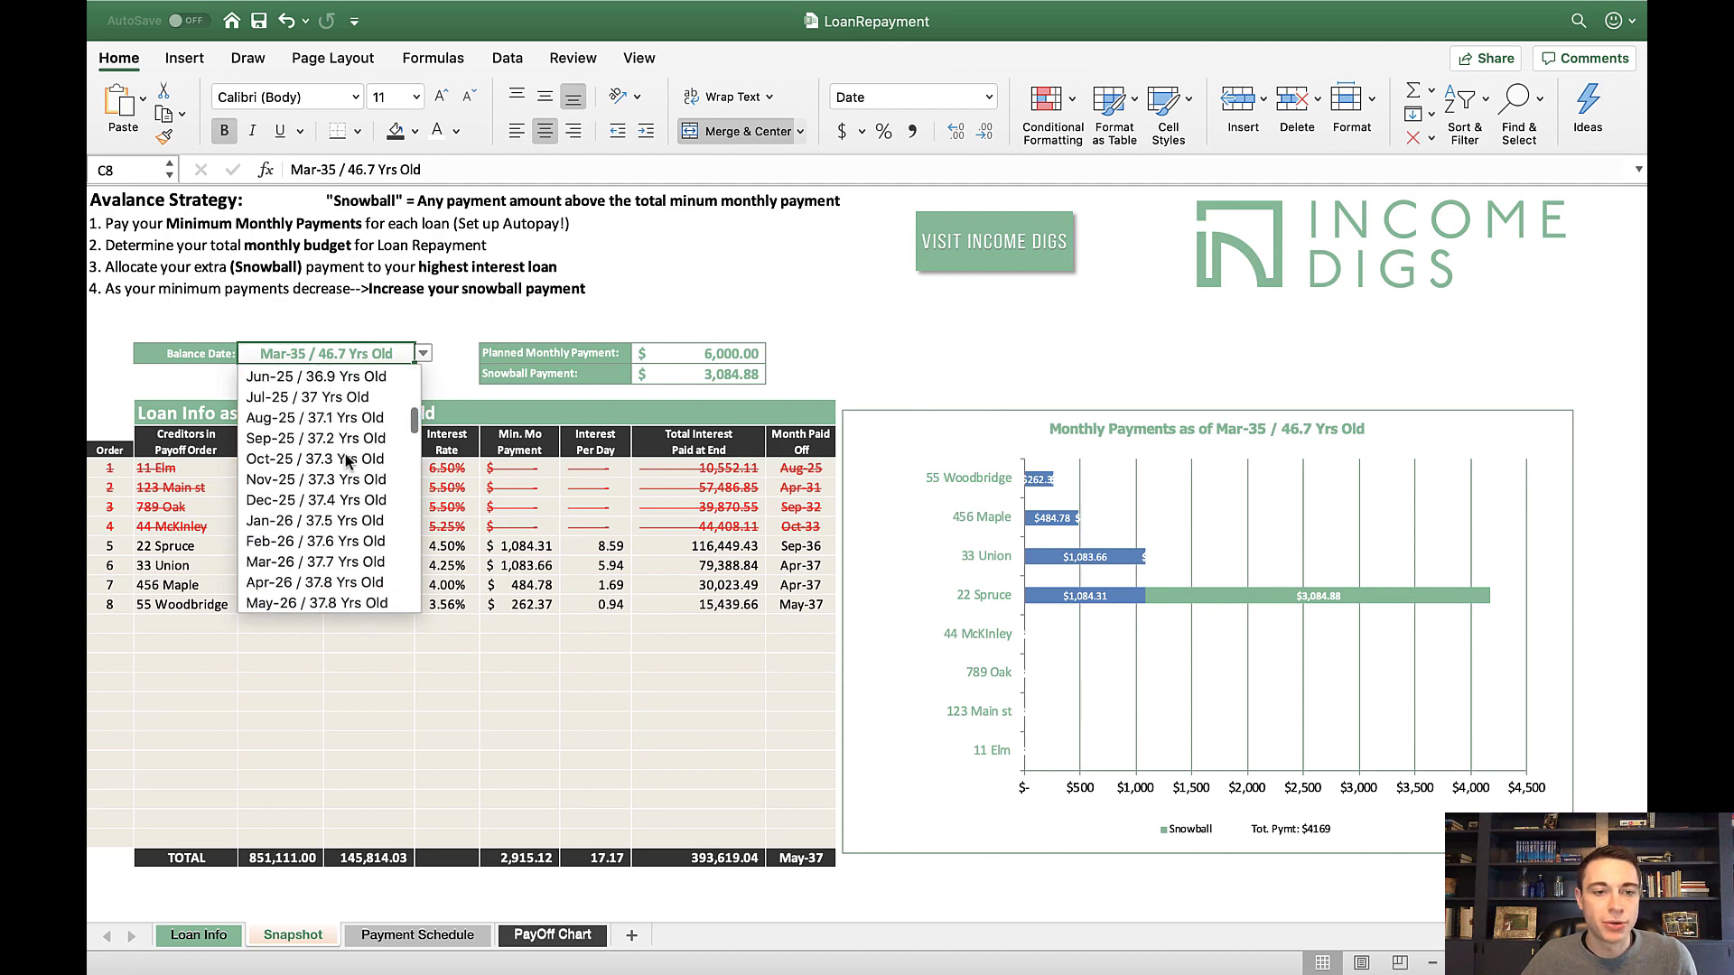
pyautogui.click(342, 502)
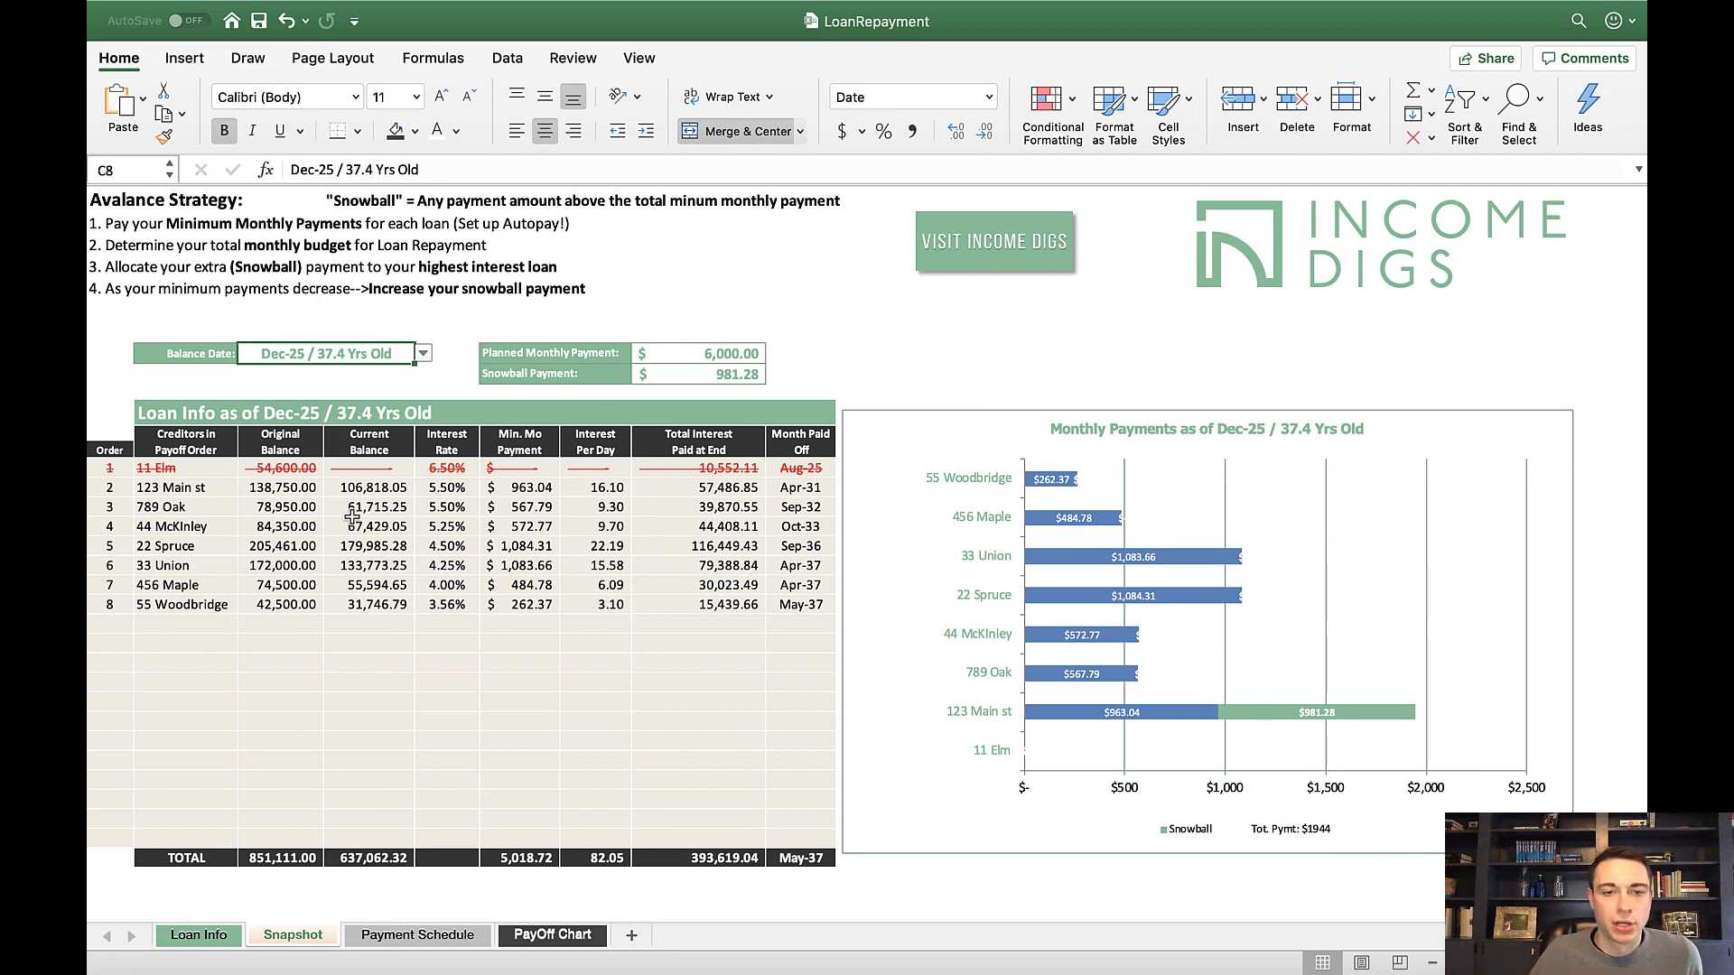
pyautogui.click(158, 471)
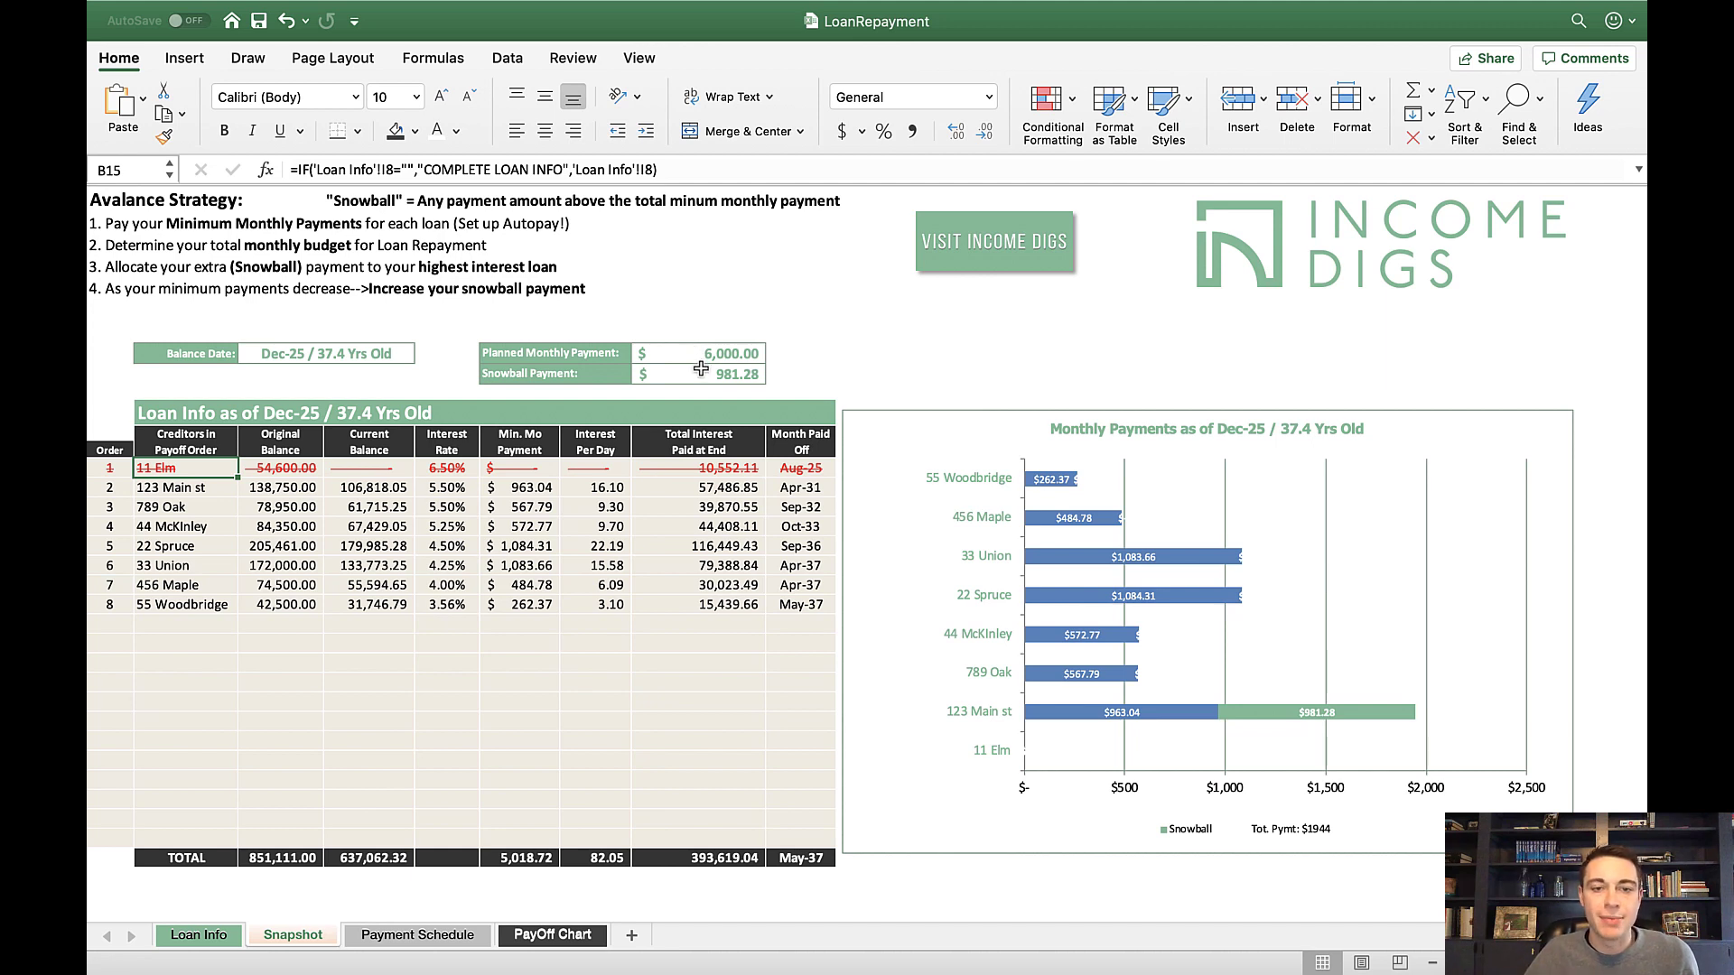
pyautogui.click(700, 373)
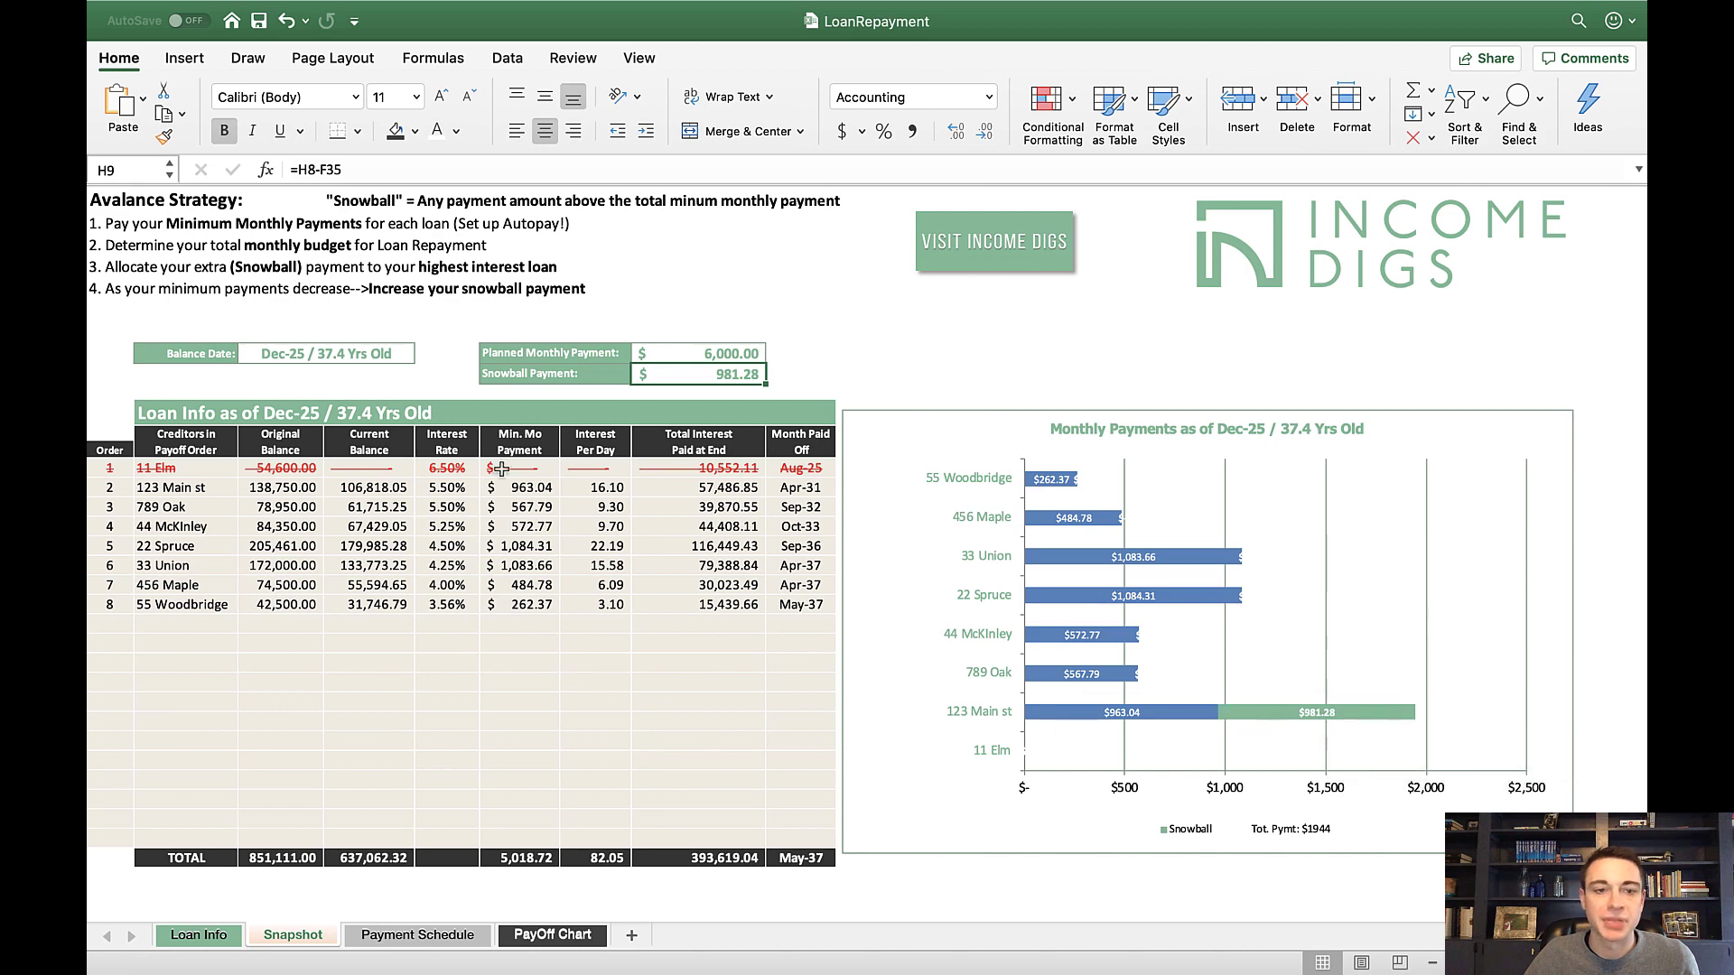
# Step: Set the Snapshot's Balance Date to Jul-30 / 42 Yrs Old
pyautogui.click(374, 359)
pyautogui.click(423, 356)
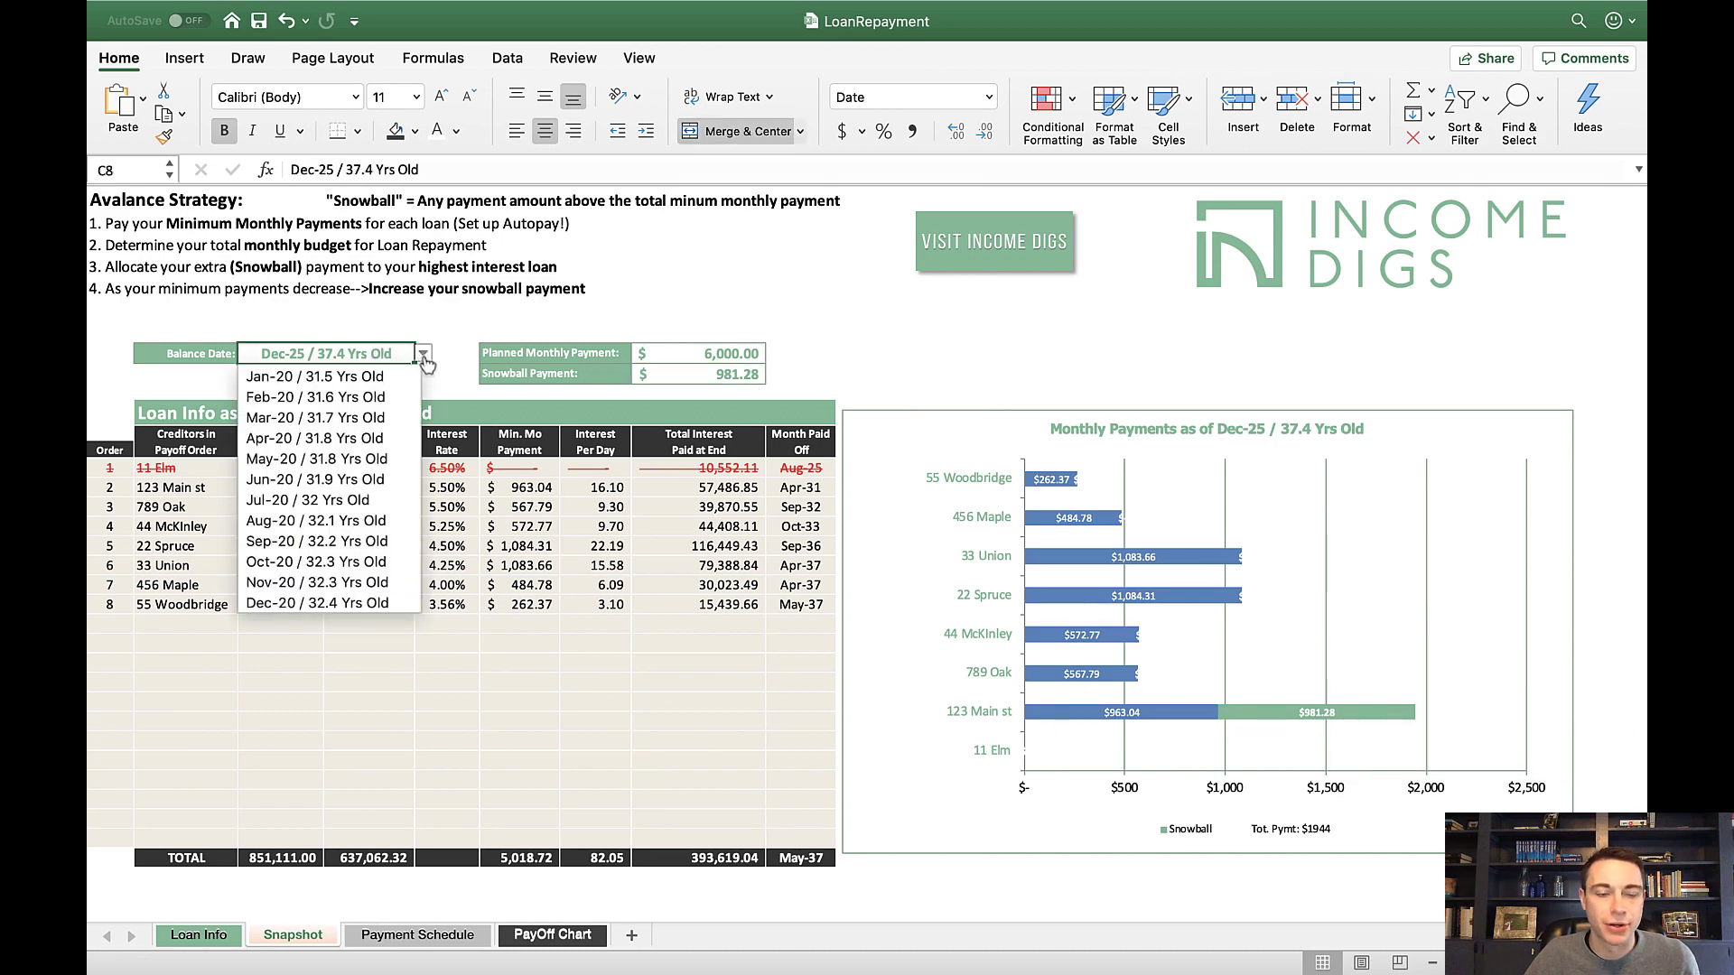
pyautogui.scroll(-20, 344, 529)
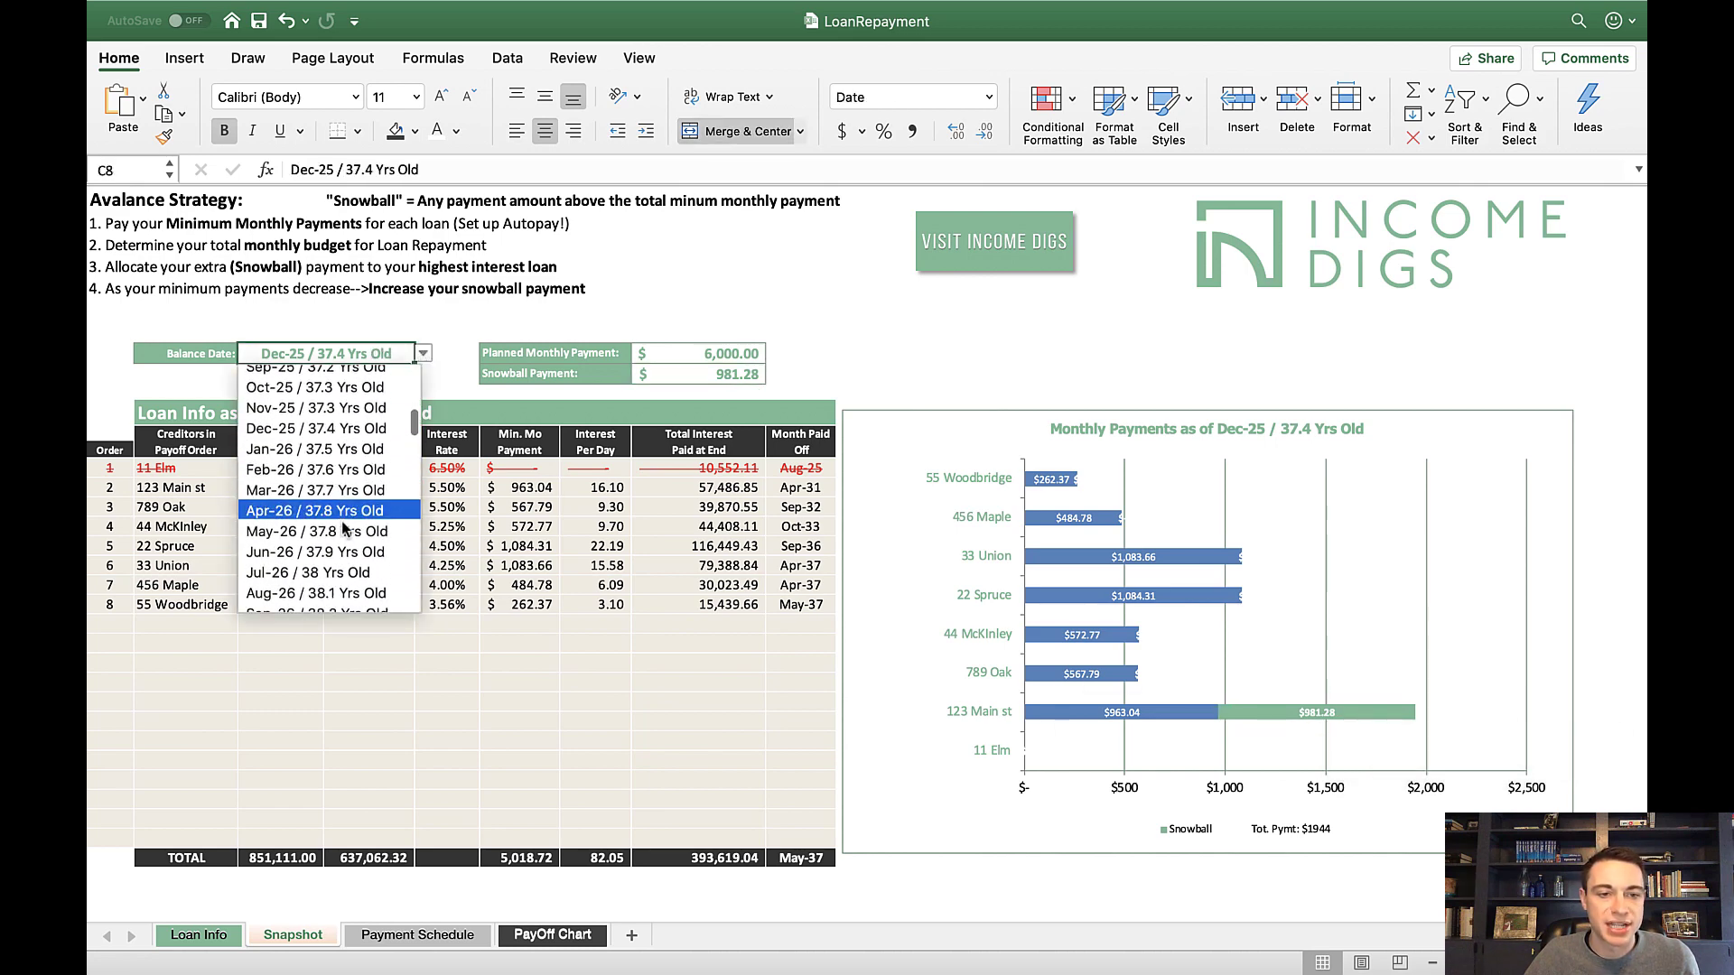
pyautogui.scroll(-12, 344, 528)
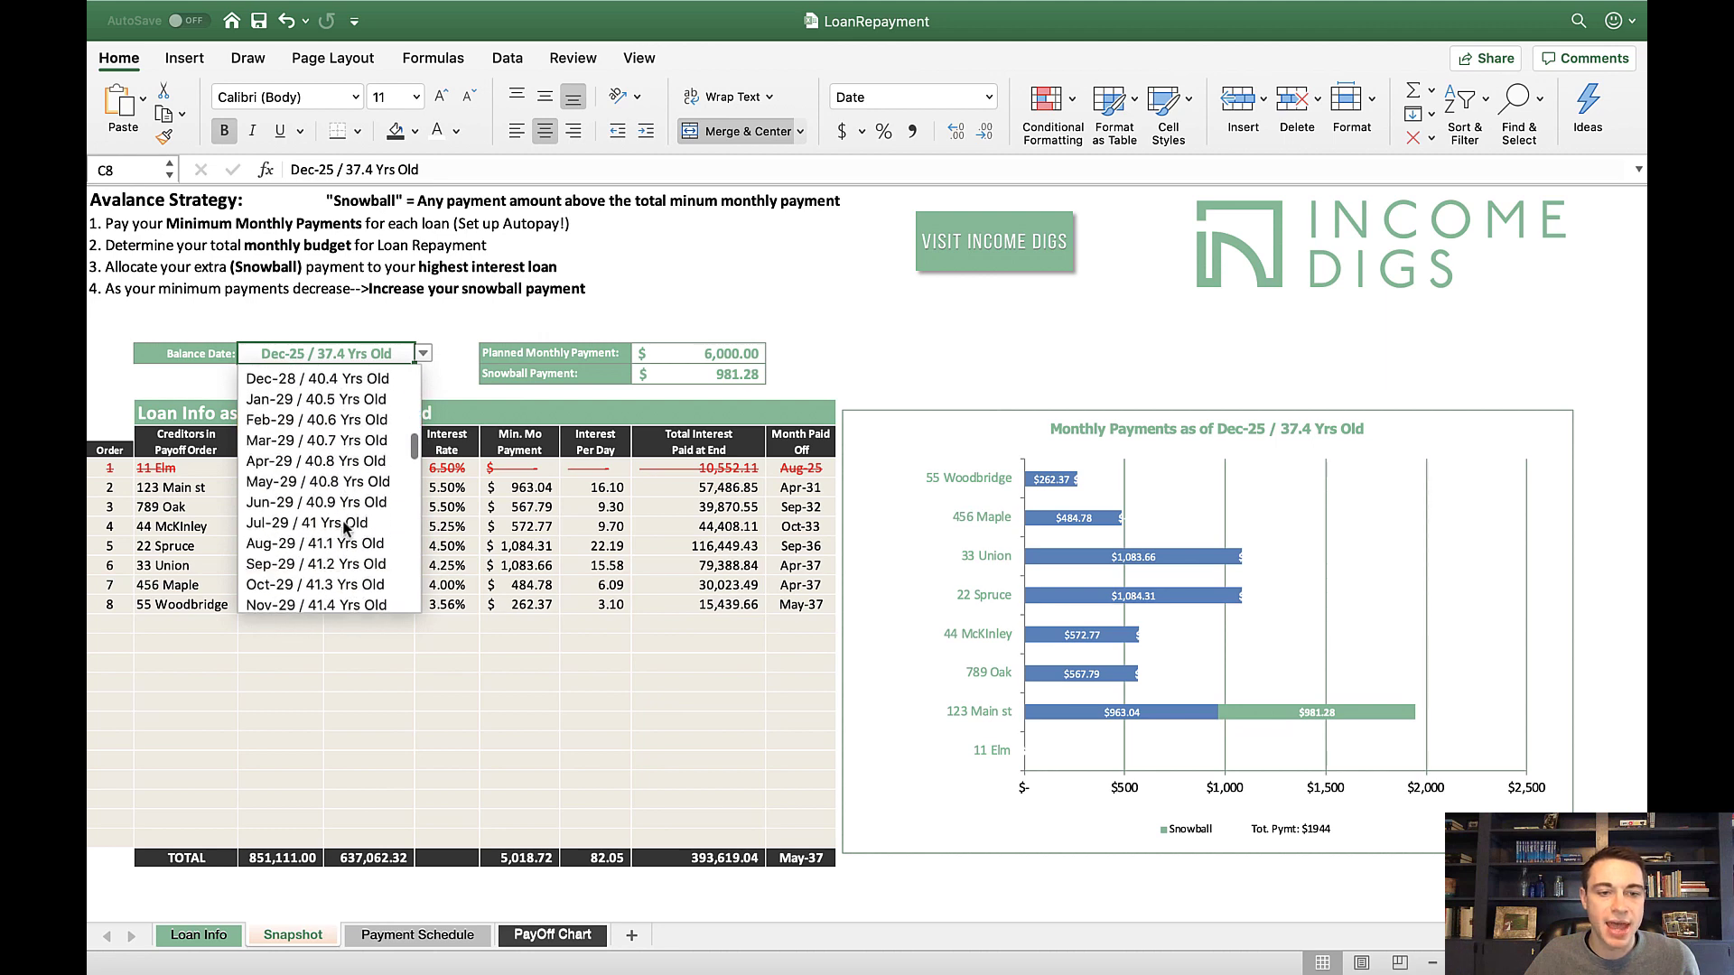
pyautogui.scroll(-3, 344, 528)
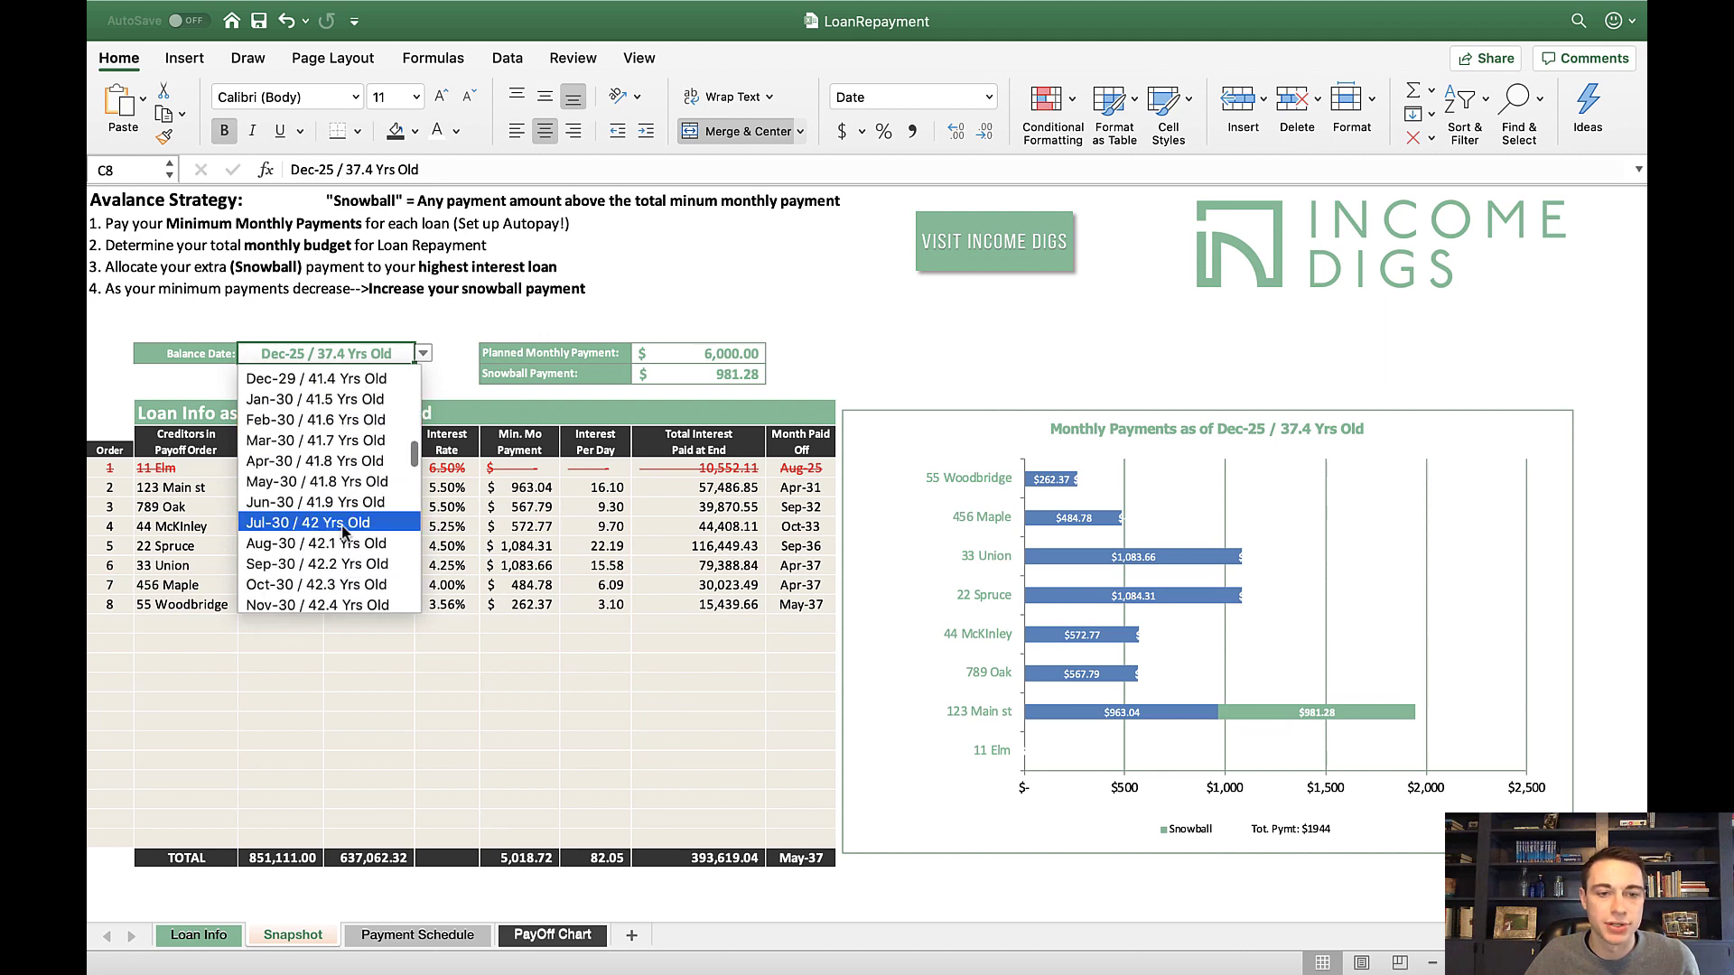
pyautogui.click(352, 531)
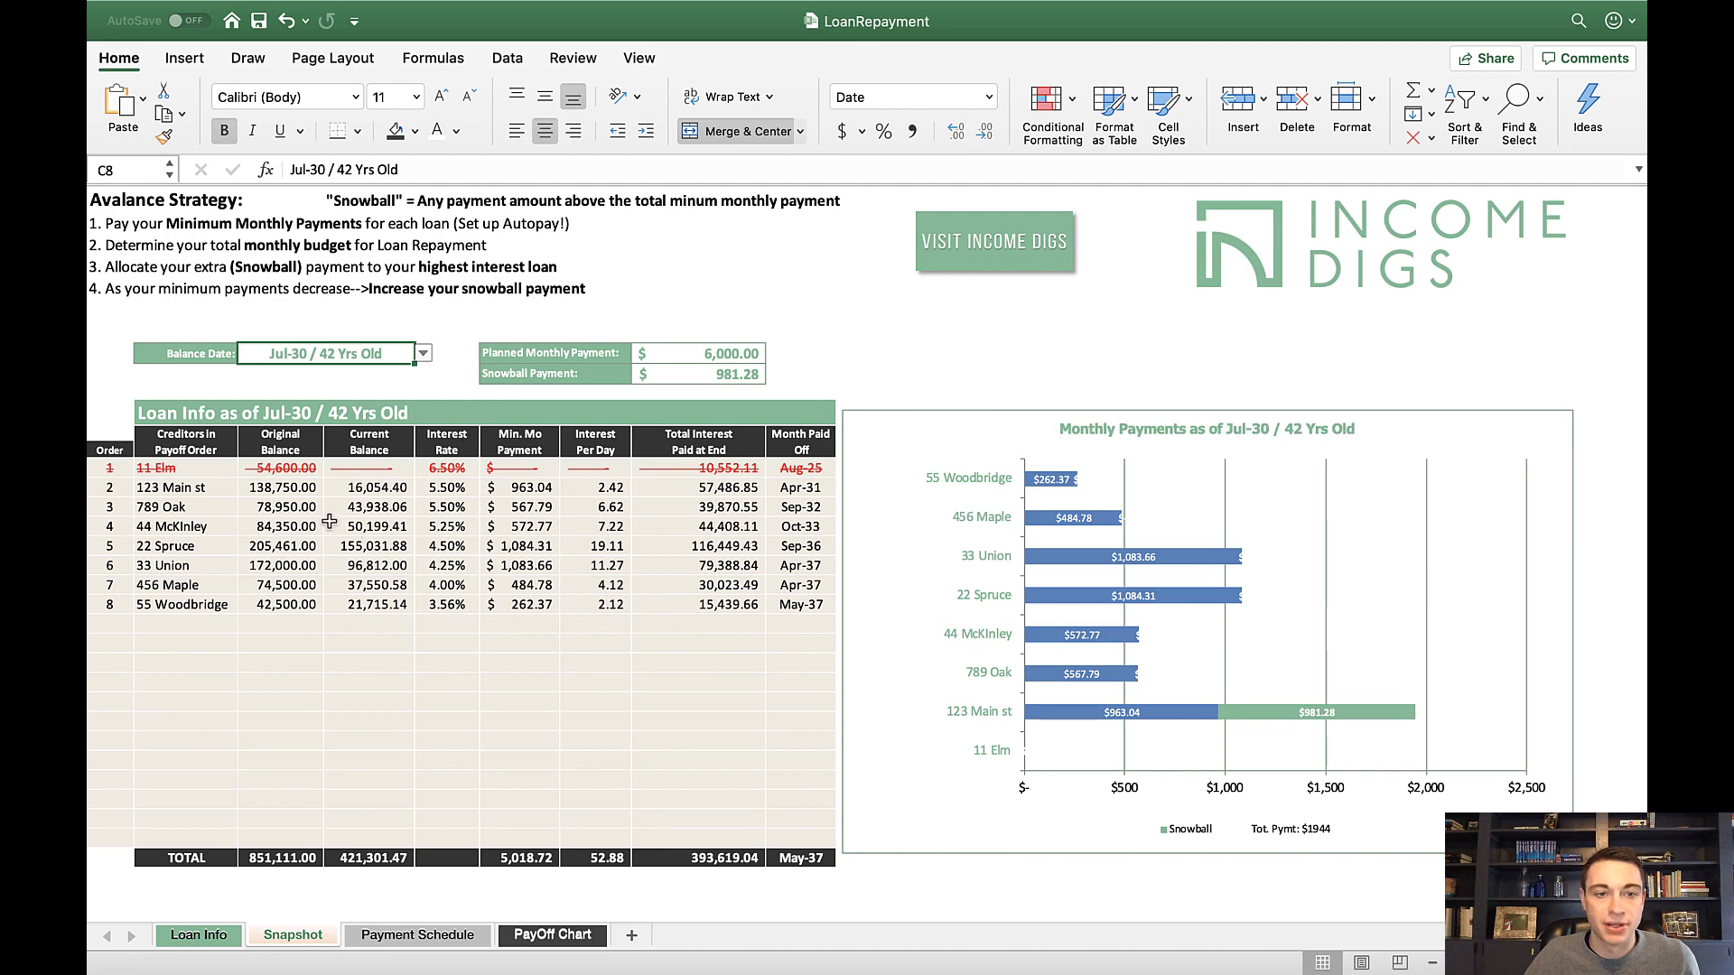
# Step: Set the Snapshot's Balance Date to Mar-31 / 42.7 Yrs Old
pyautogui.click(421, 355)
pyautogui.scroll(15, 334, 485)
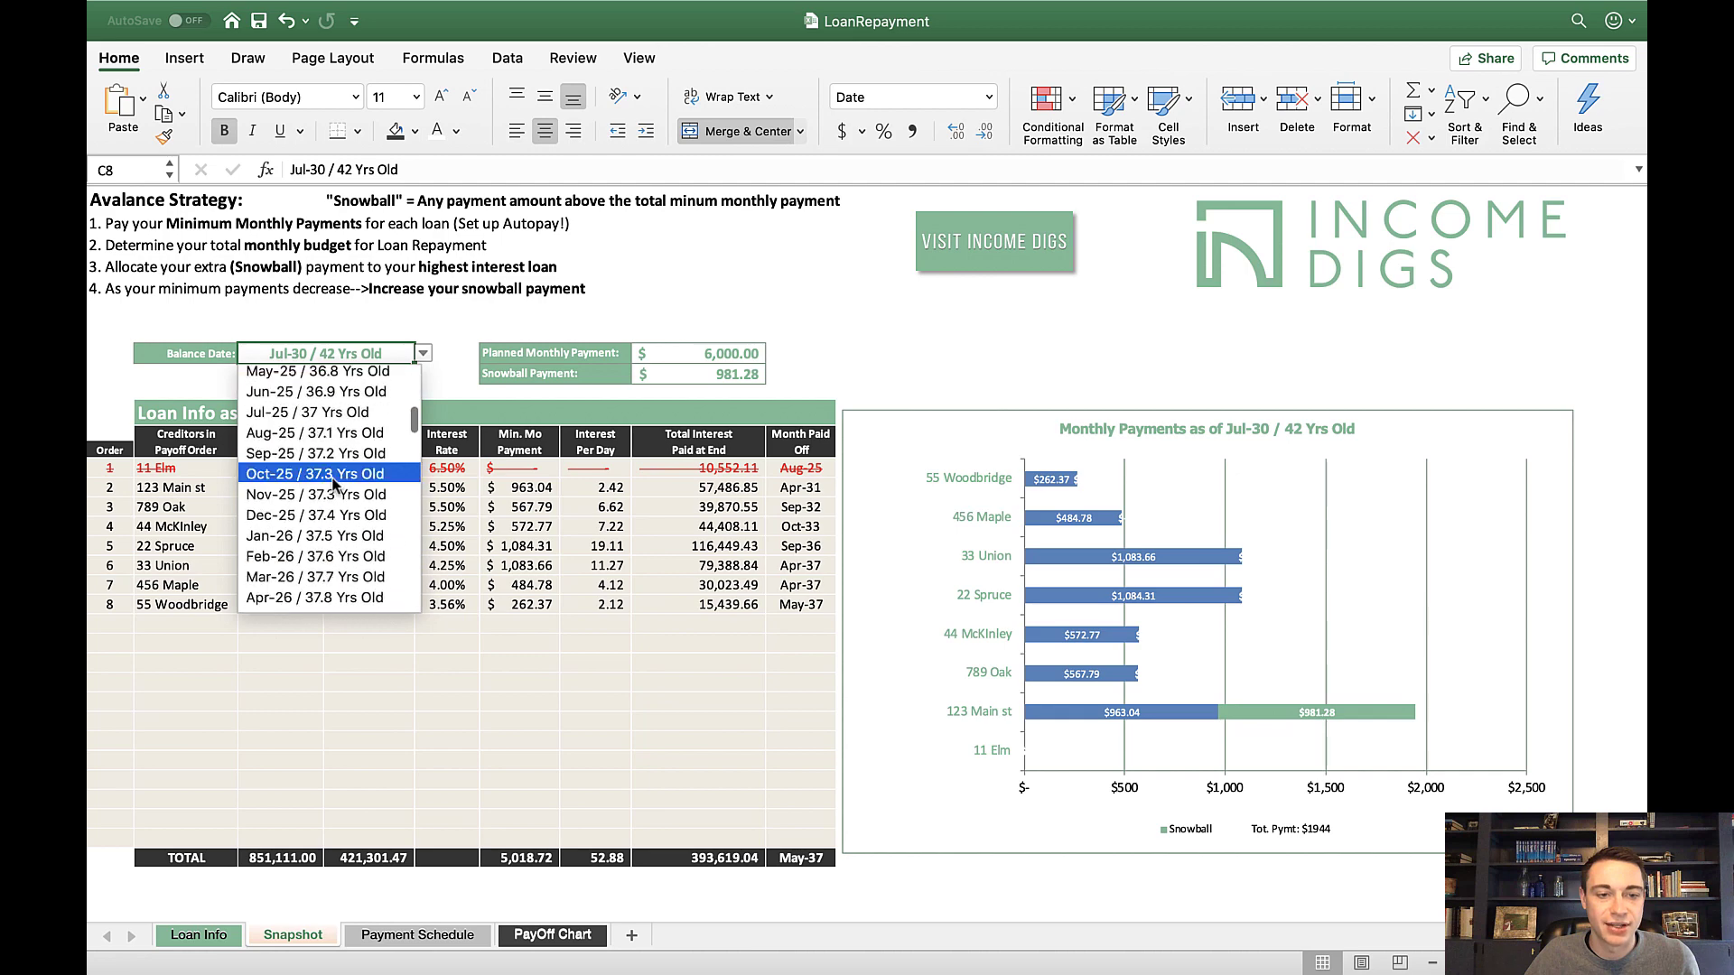
pyautogui.scroll(-20, 334, 485)
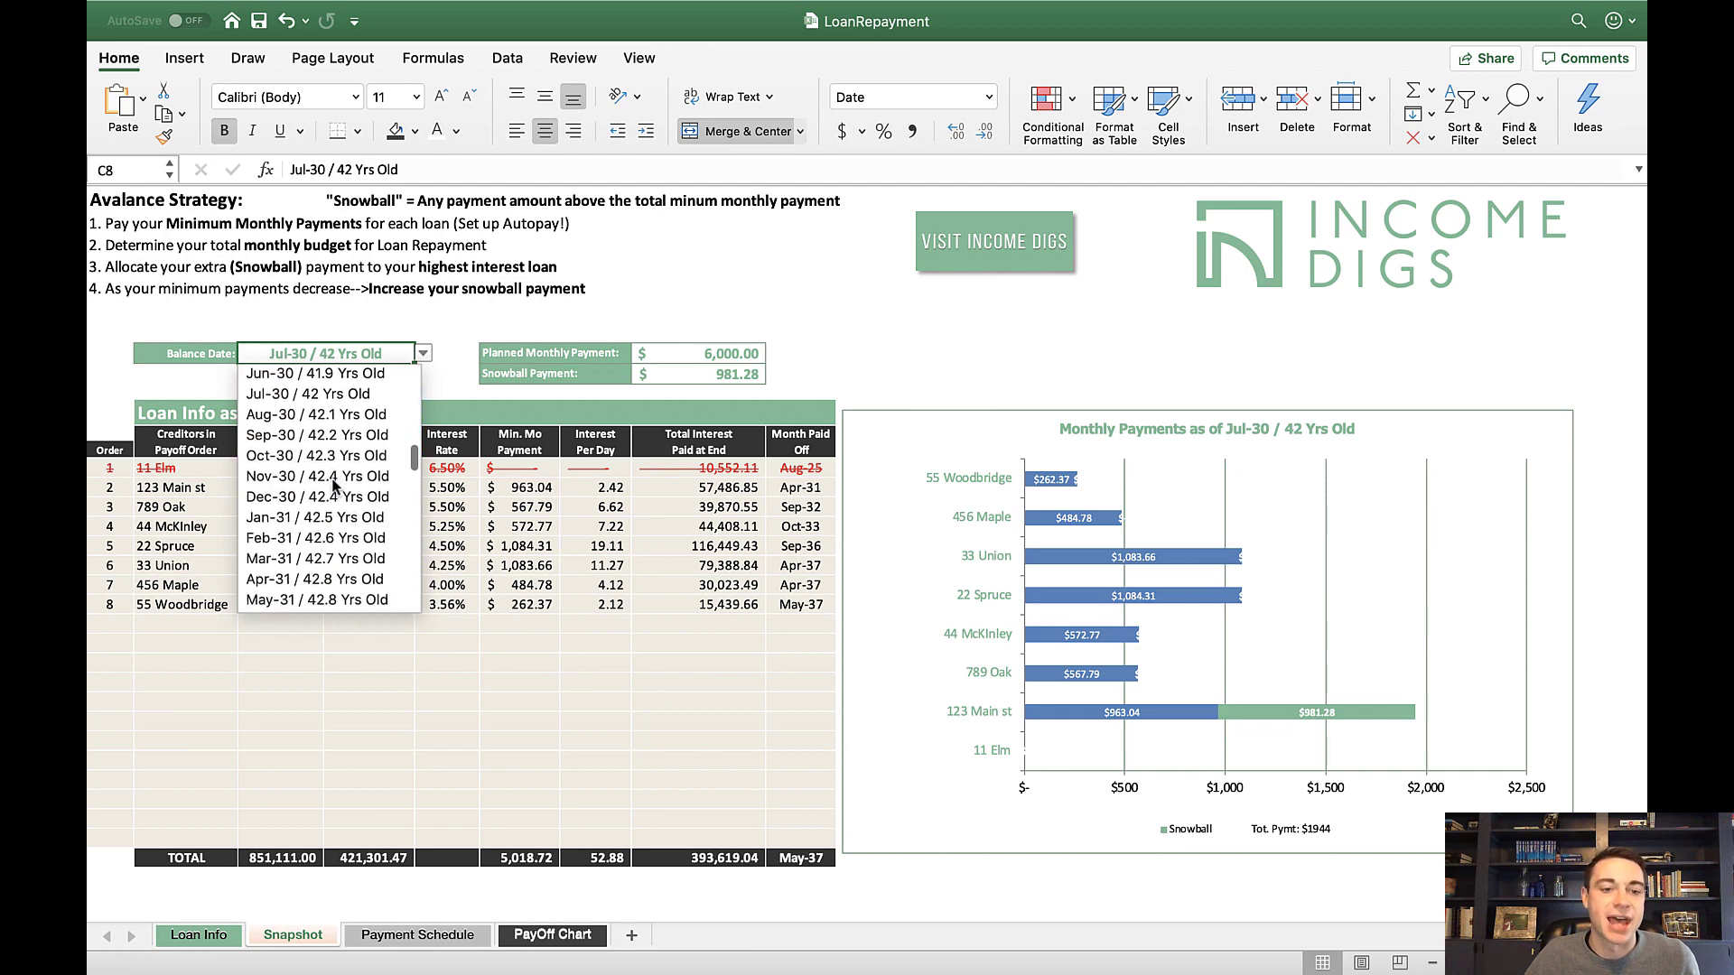
pyautogui.click(341, 558)
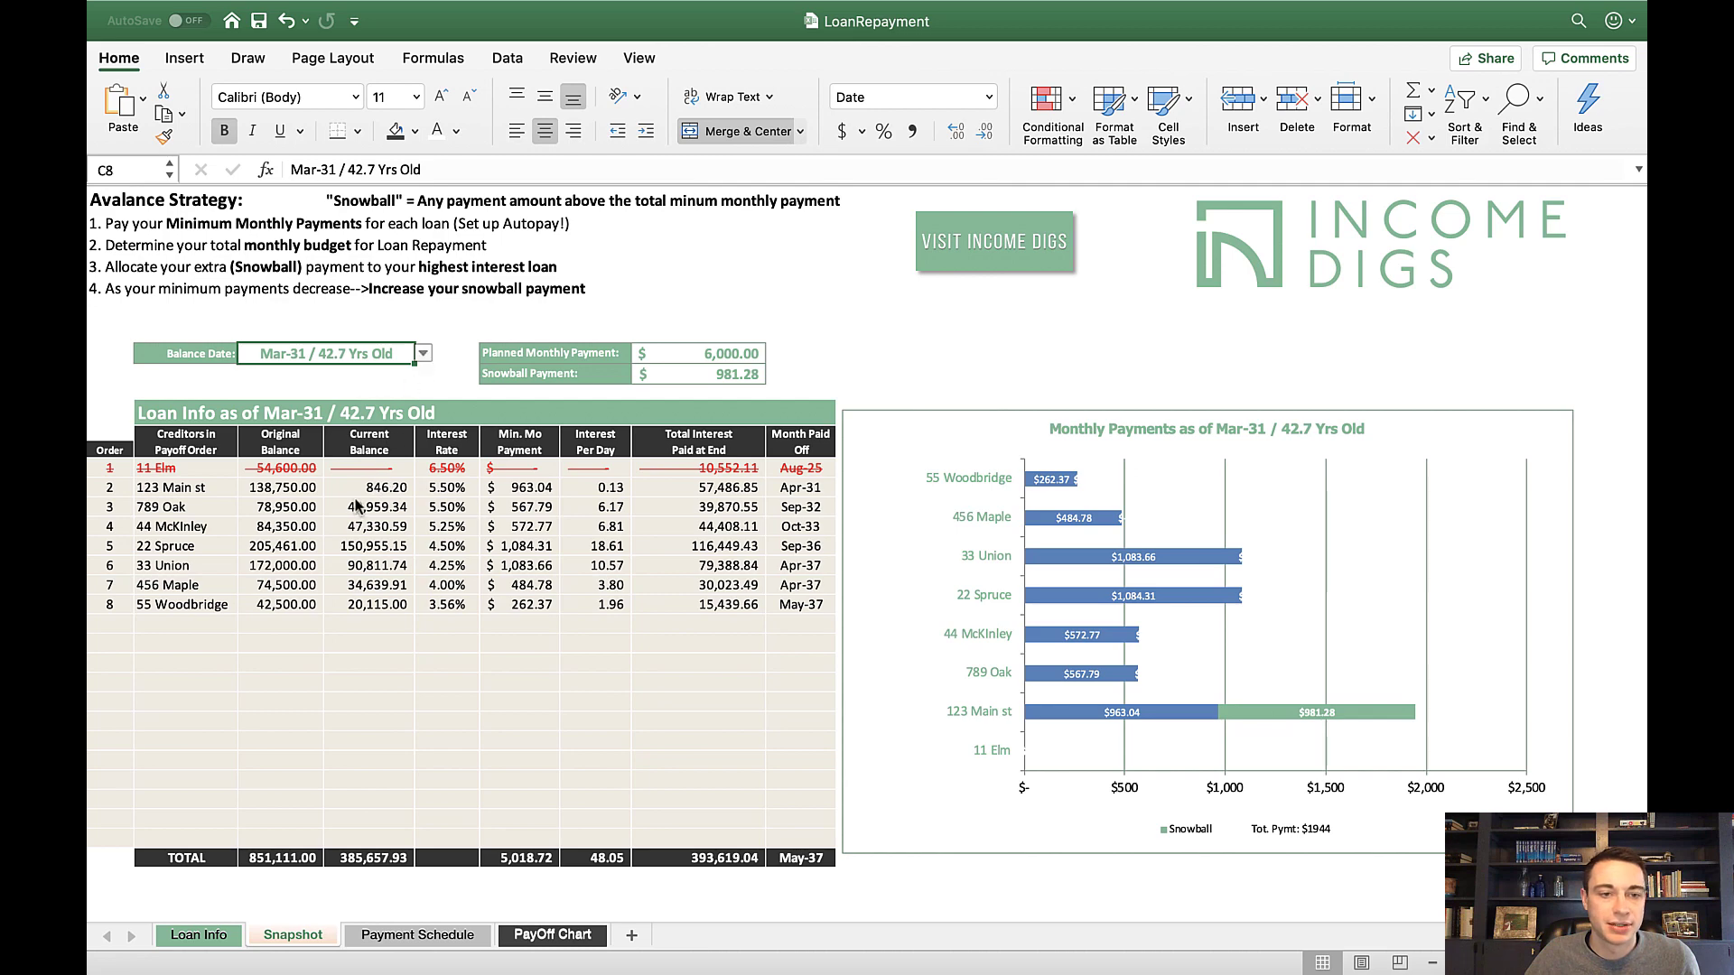
# Step: Set the Snapshot's Balance Date to Feb-35 / 46.6 Yrs Old and check the paid-off loans, planned monthly payment and 22 Spruce payment bar
pyautogui.click(423, 353)
pyautogui.scroll(-20, 353, 497)
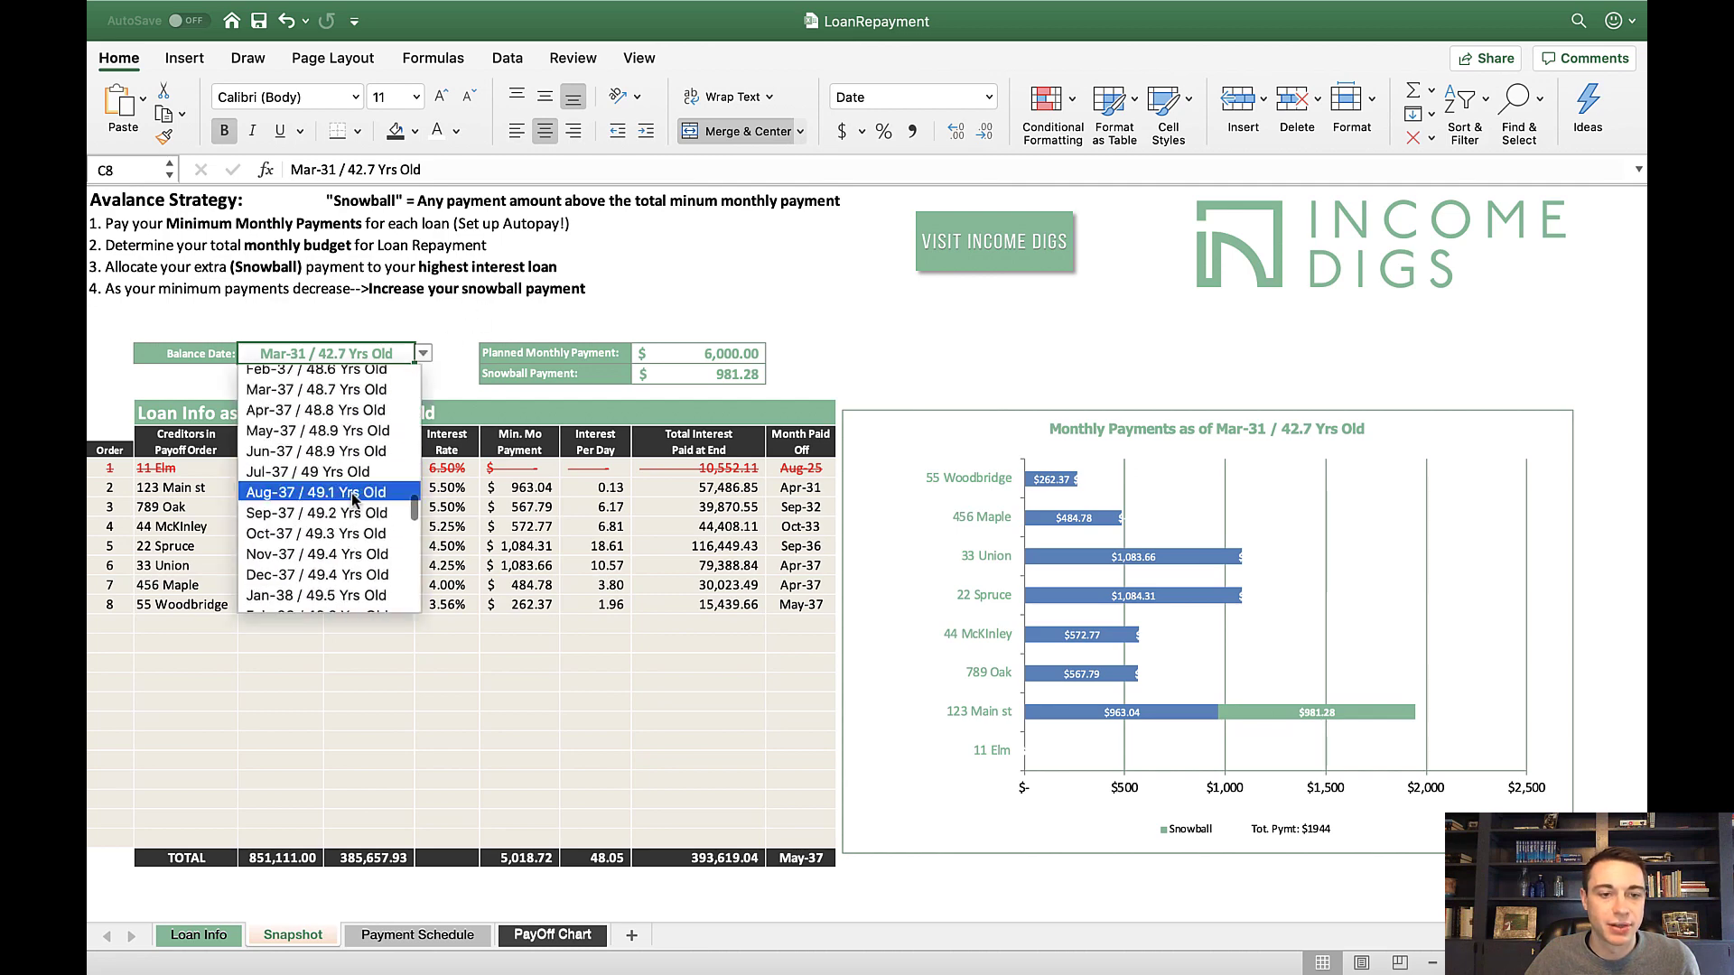
pyautogui.scroll(-20, 353, 497)
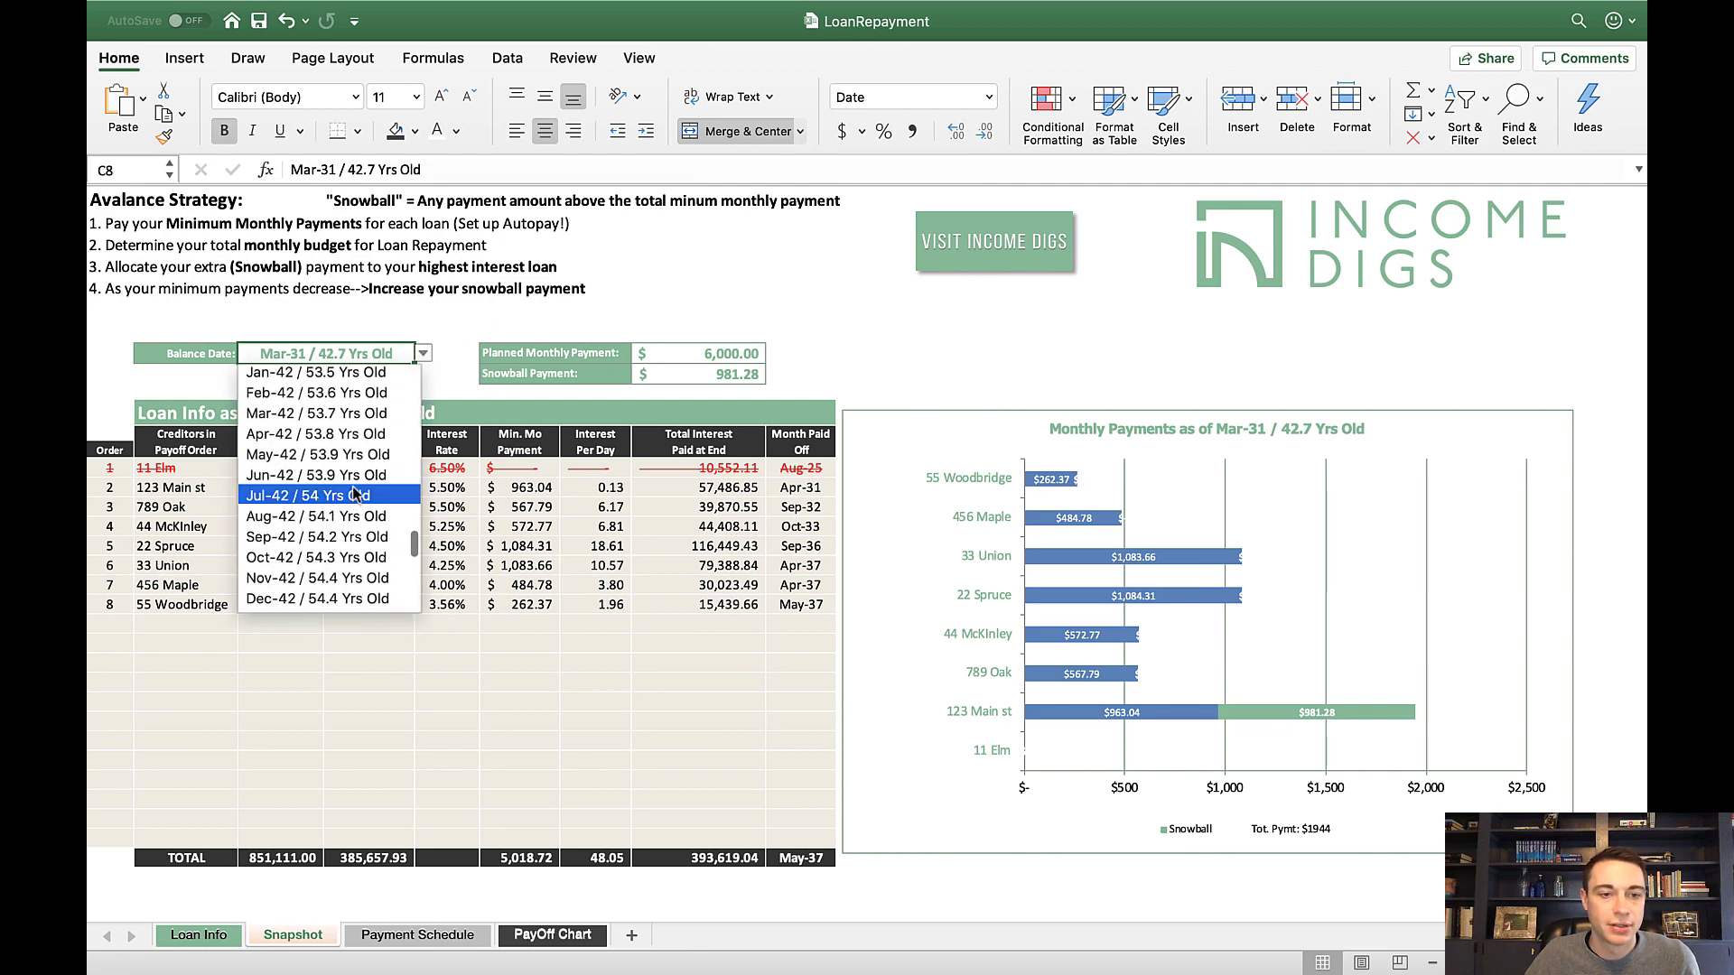
pyautogui.scroll(10, 353, 495)
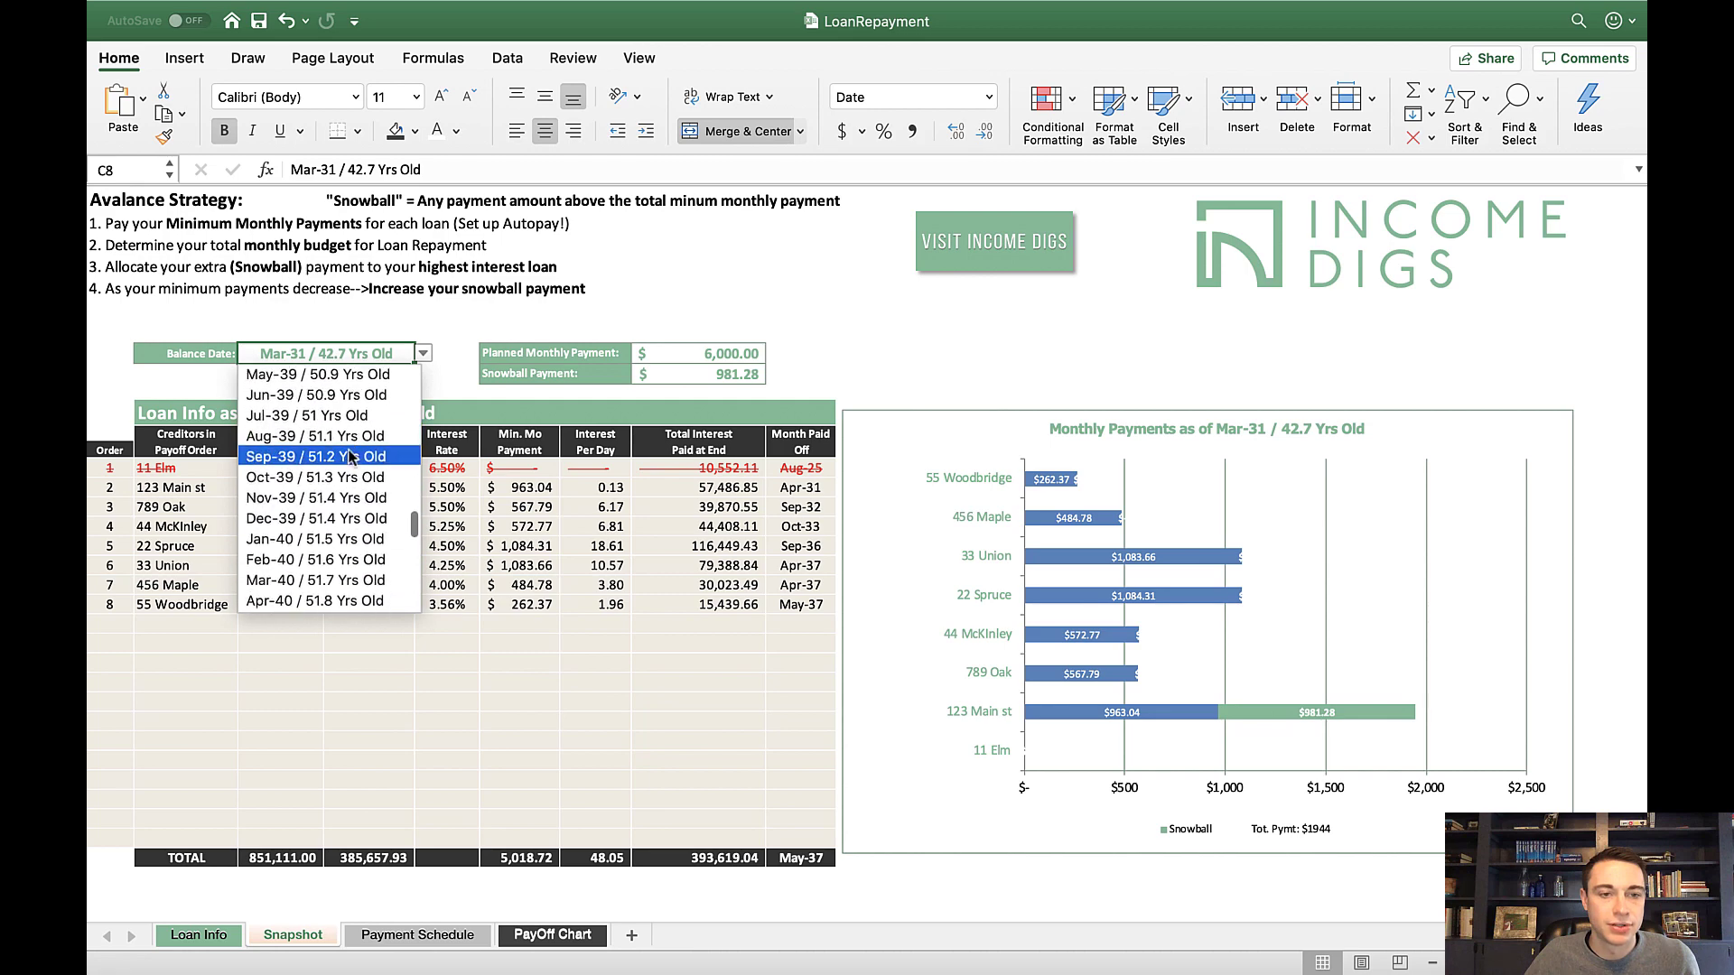
pyautogui.scroll(8, 350, 456)
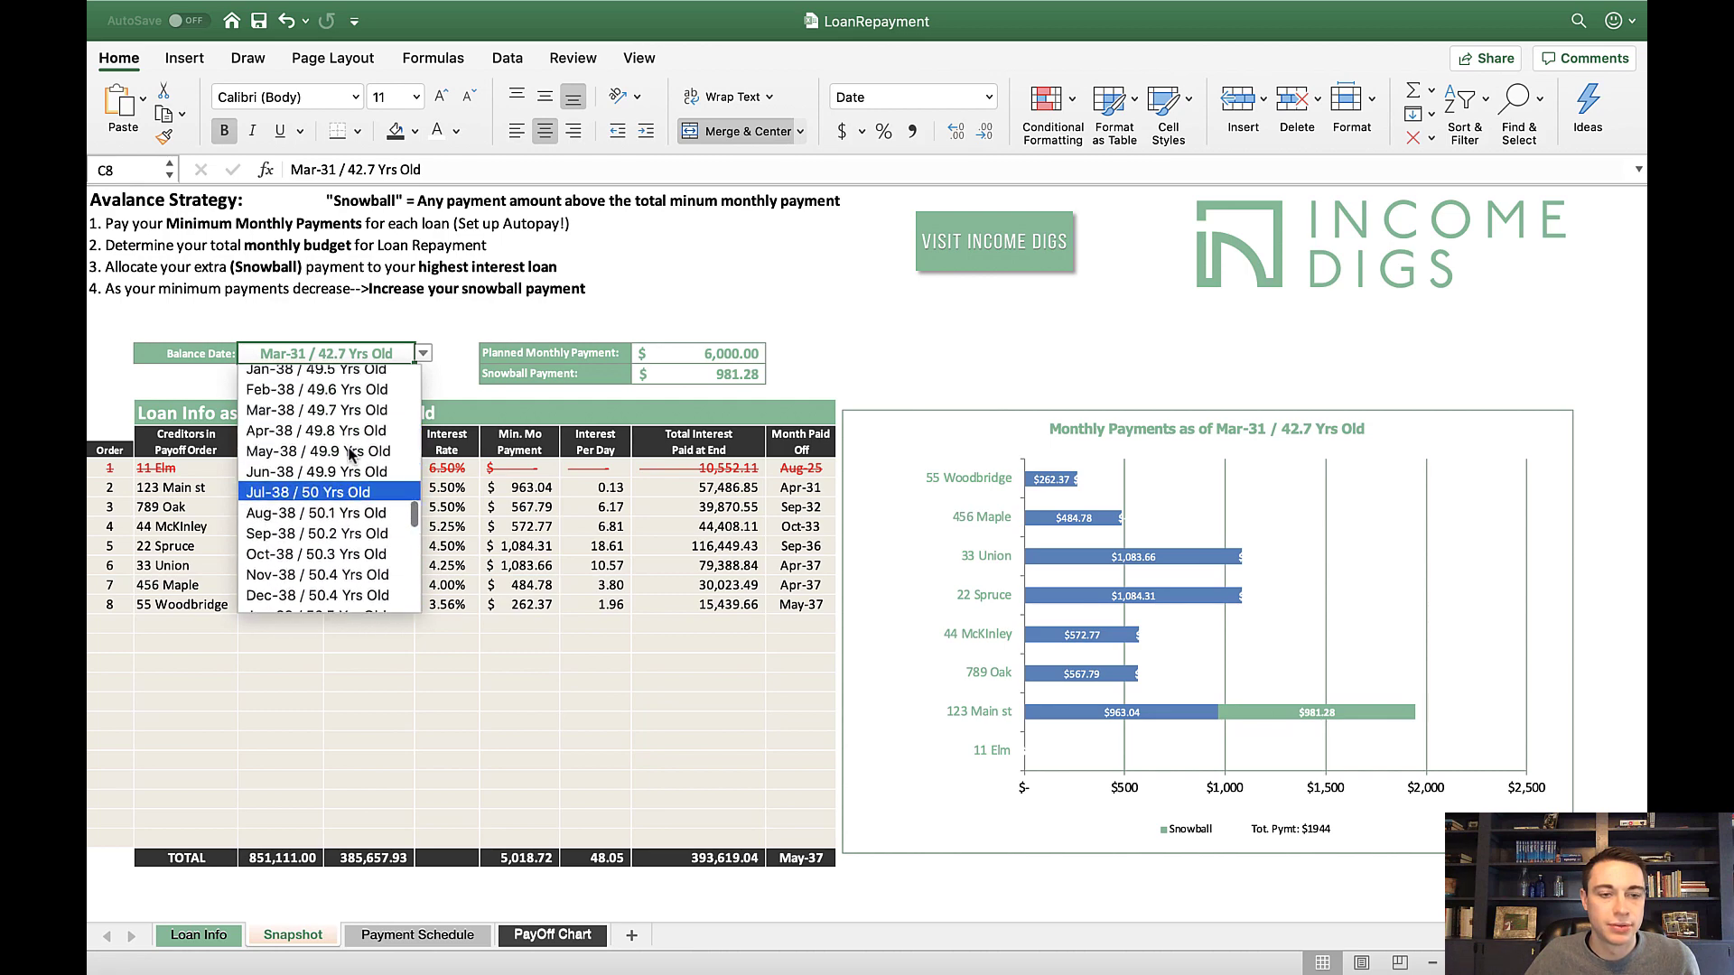
pyautogui.scroll(15, 350, 454)
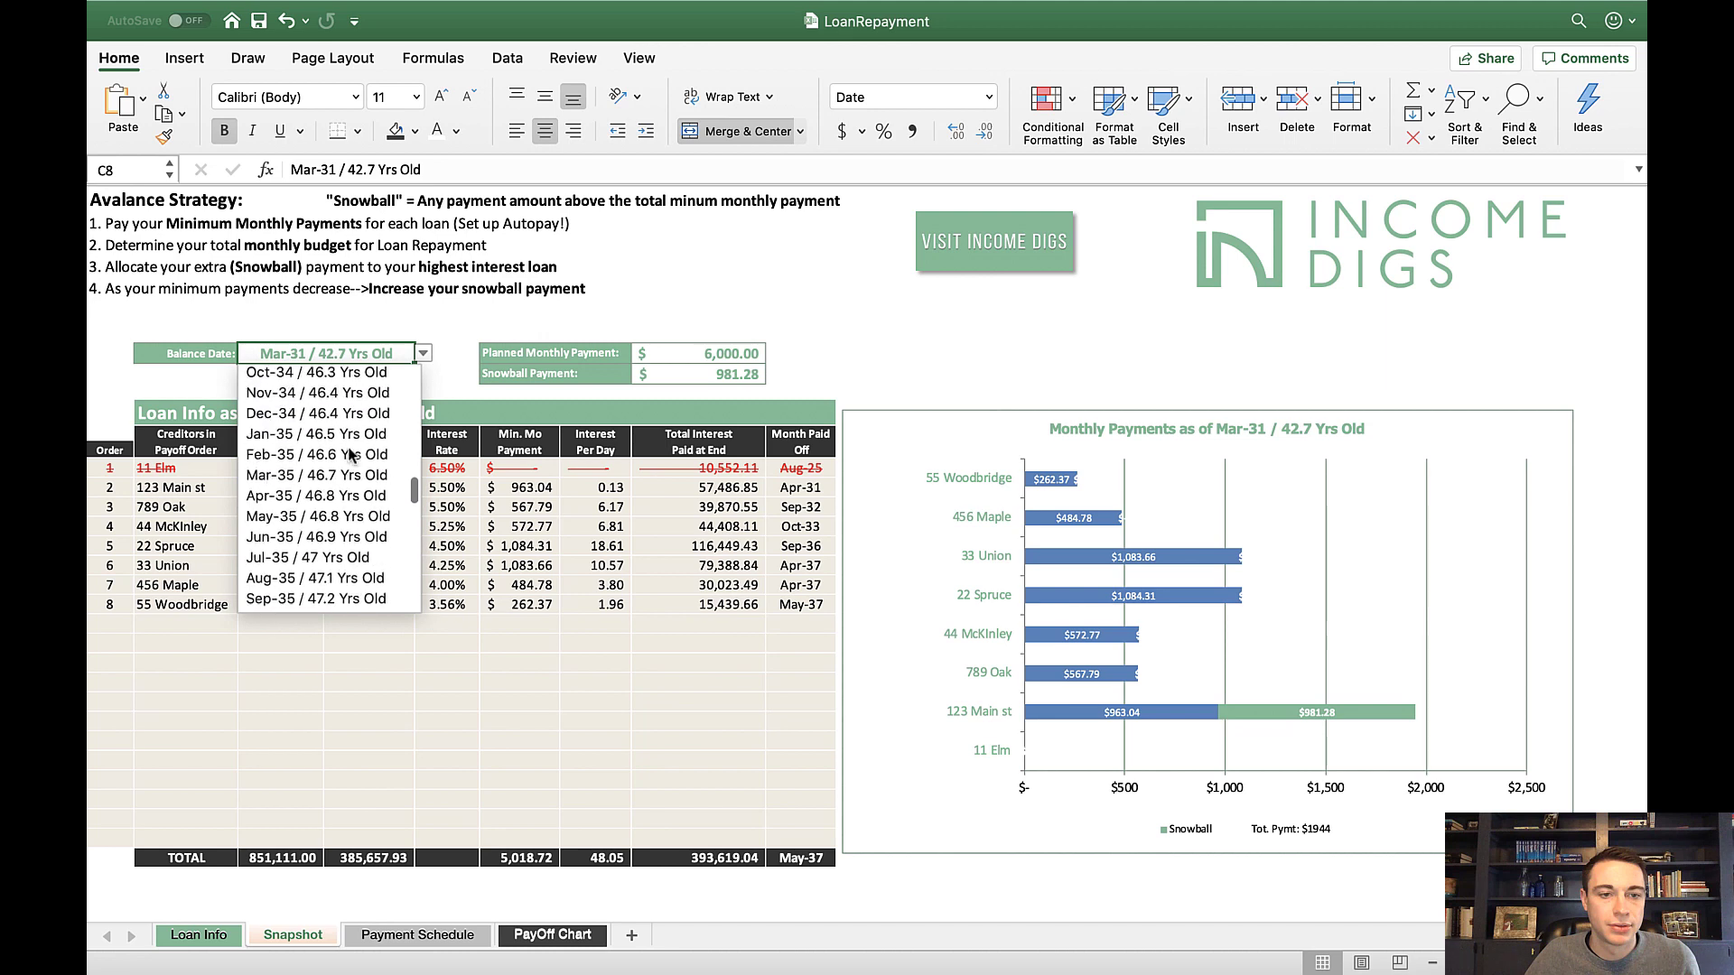
pyautogui.click(351, 456)
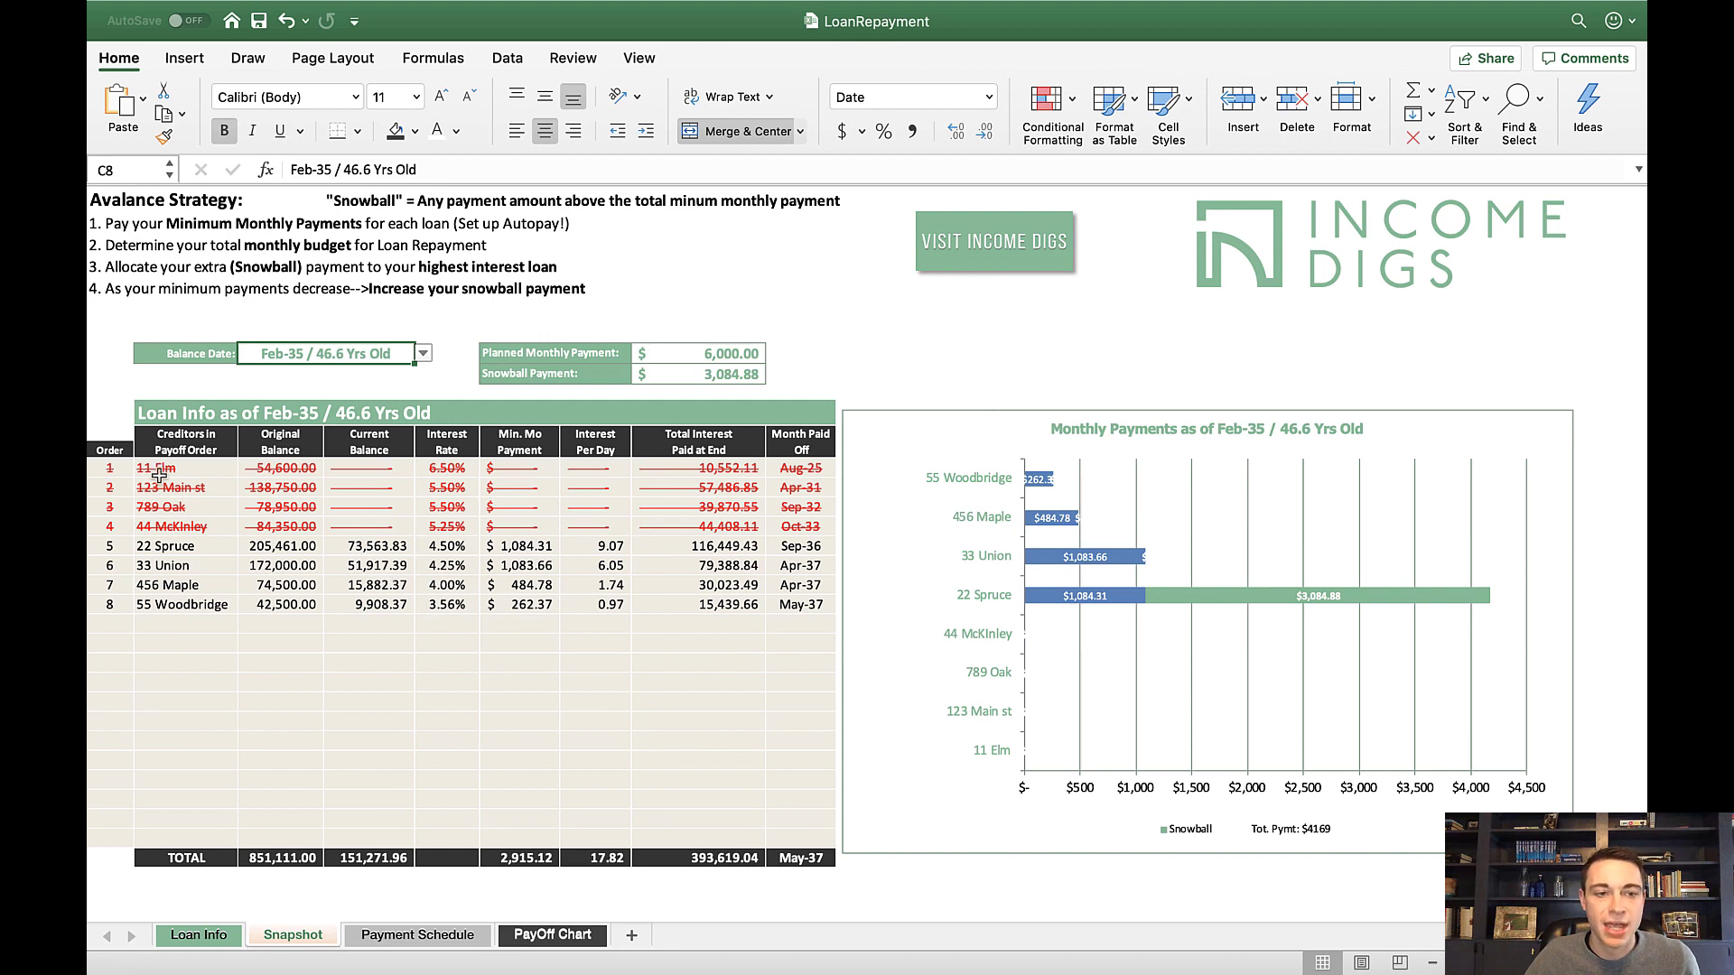
pyautogui.moveTo(160, 468); pyautogui.dragTo(166, 525)
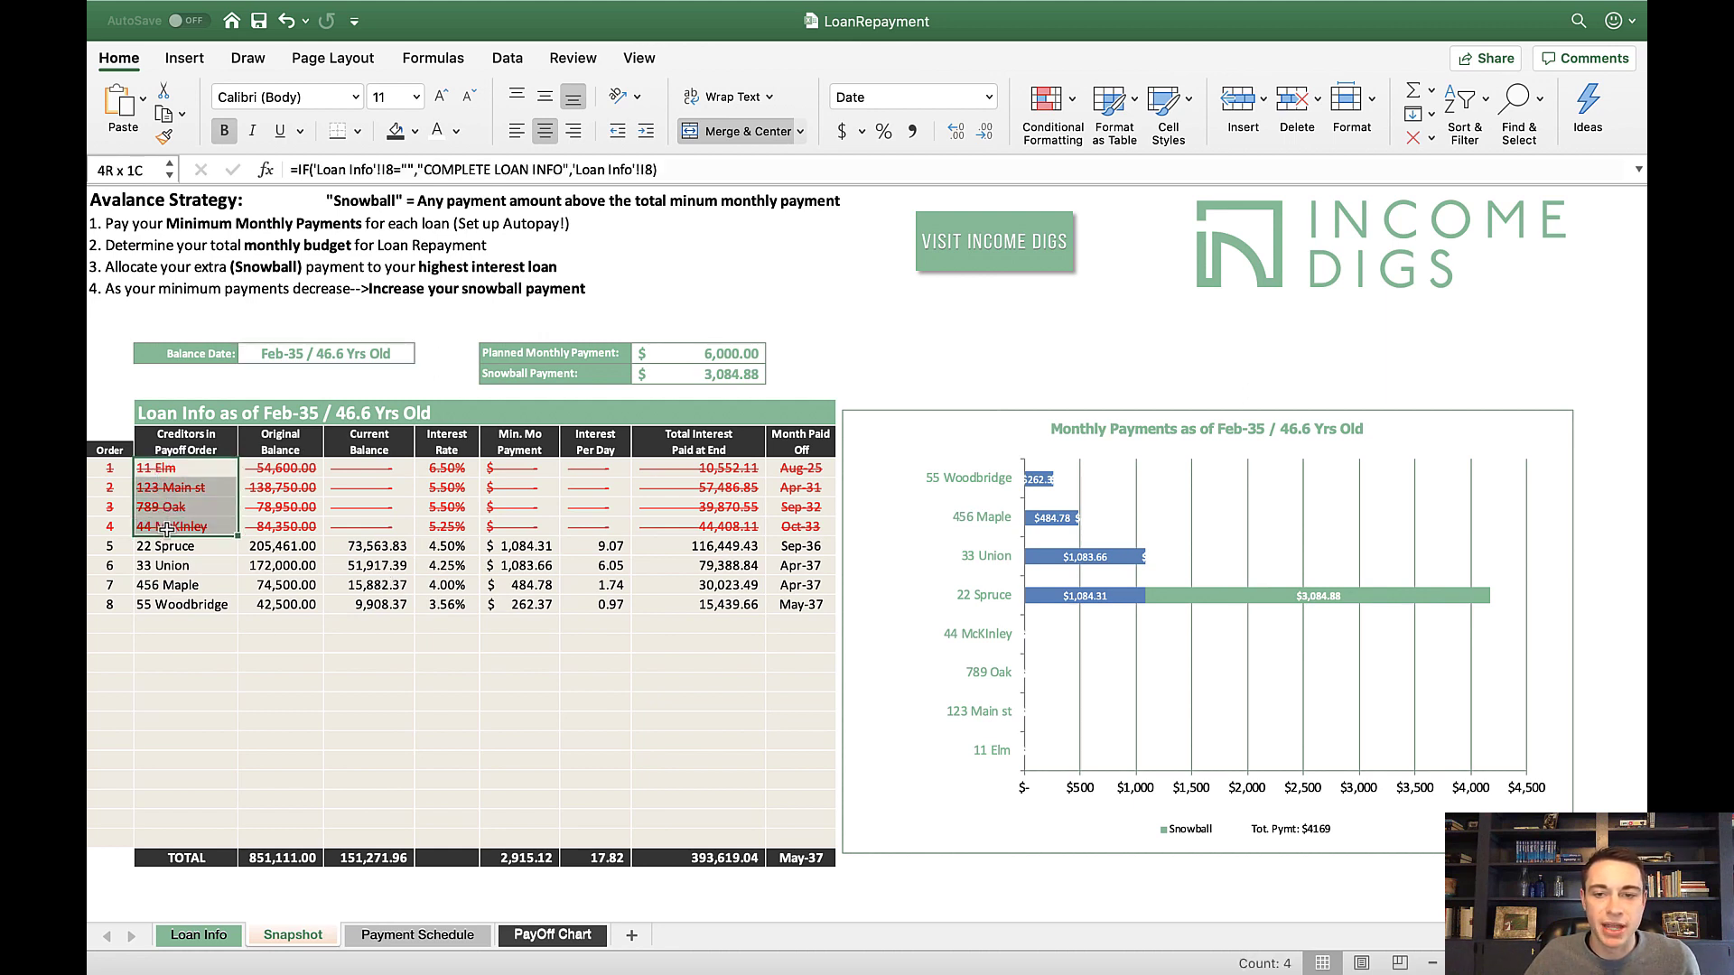
pyautogui.click(703, 358)
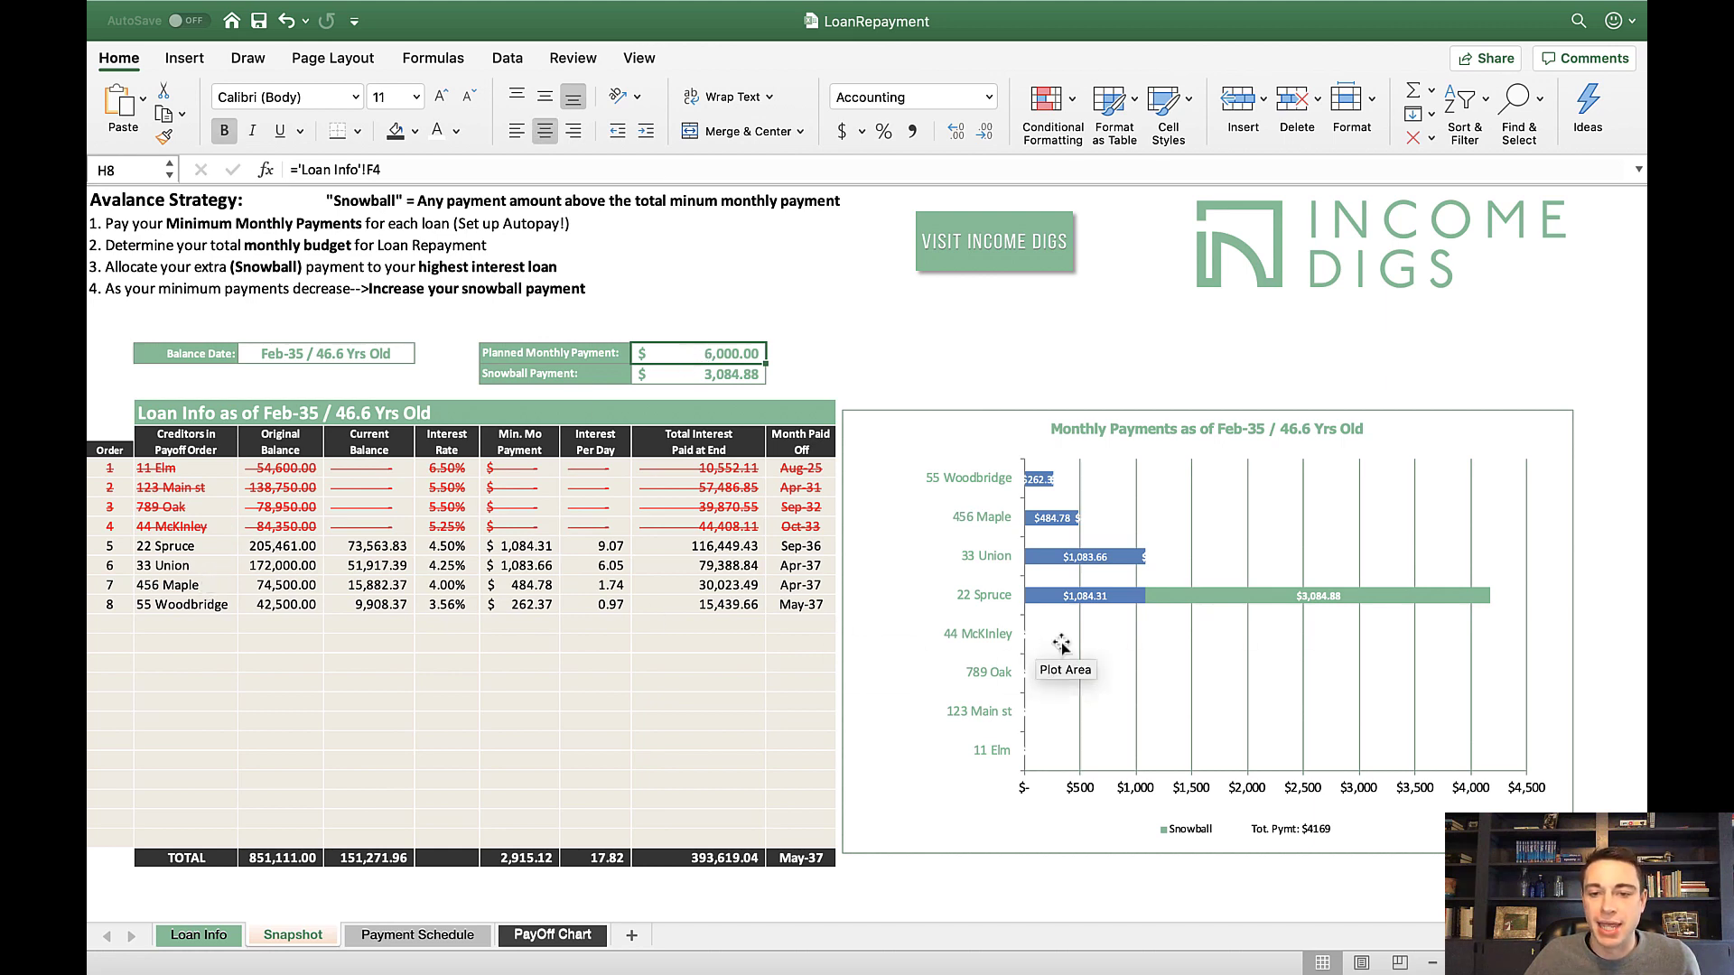
pyautogui.moveTo(1249, 602)
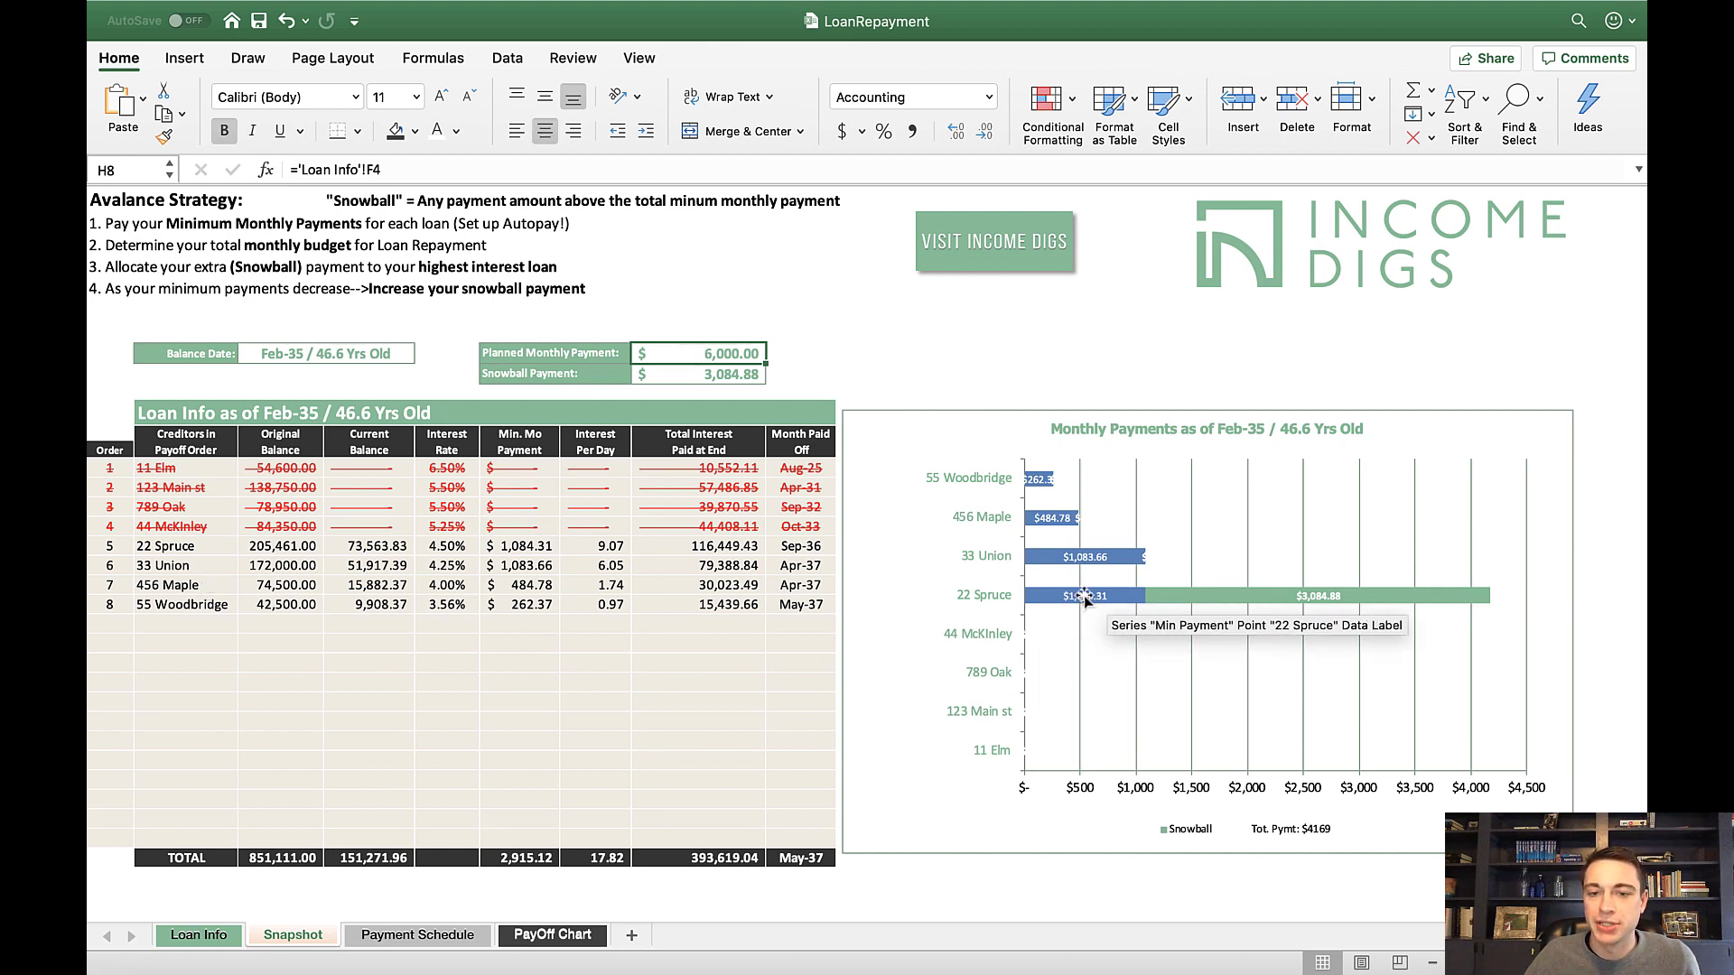
# Step: Set the Snapshot's Balance Date to Sep-35 / 47.2 Yrs Old and check the remaining current balances
pyautogui.click(359, 359)
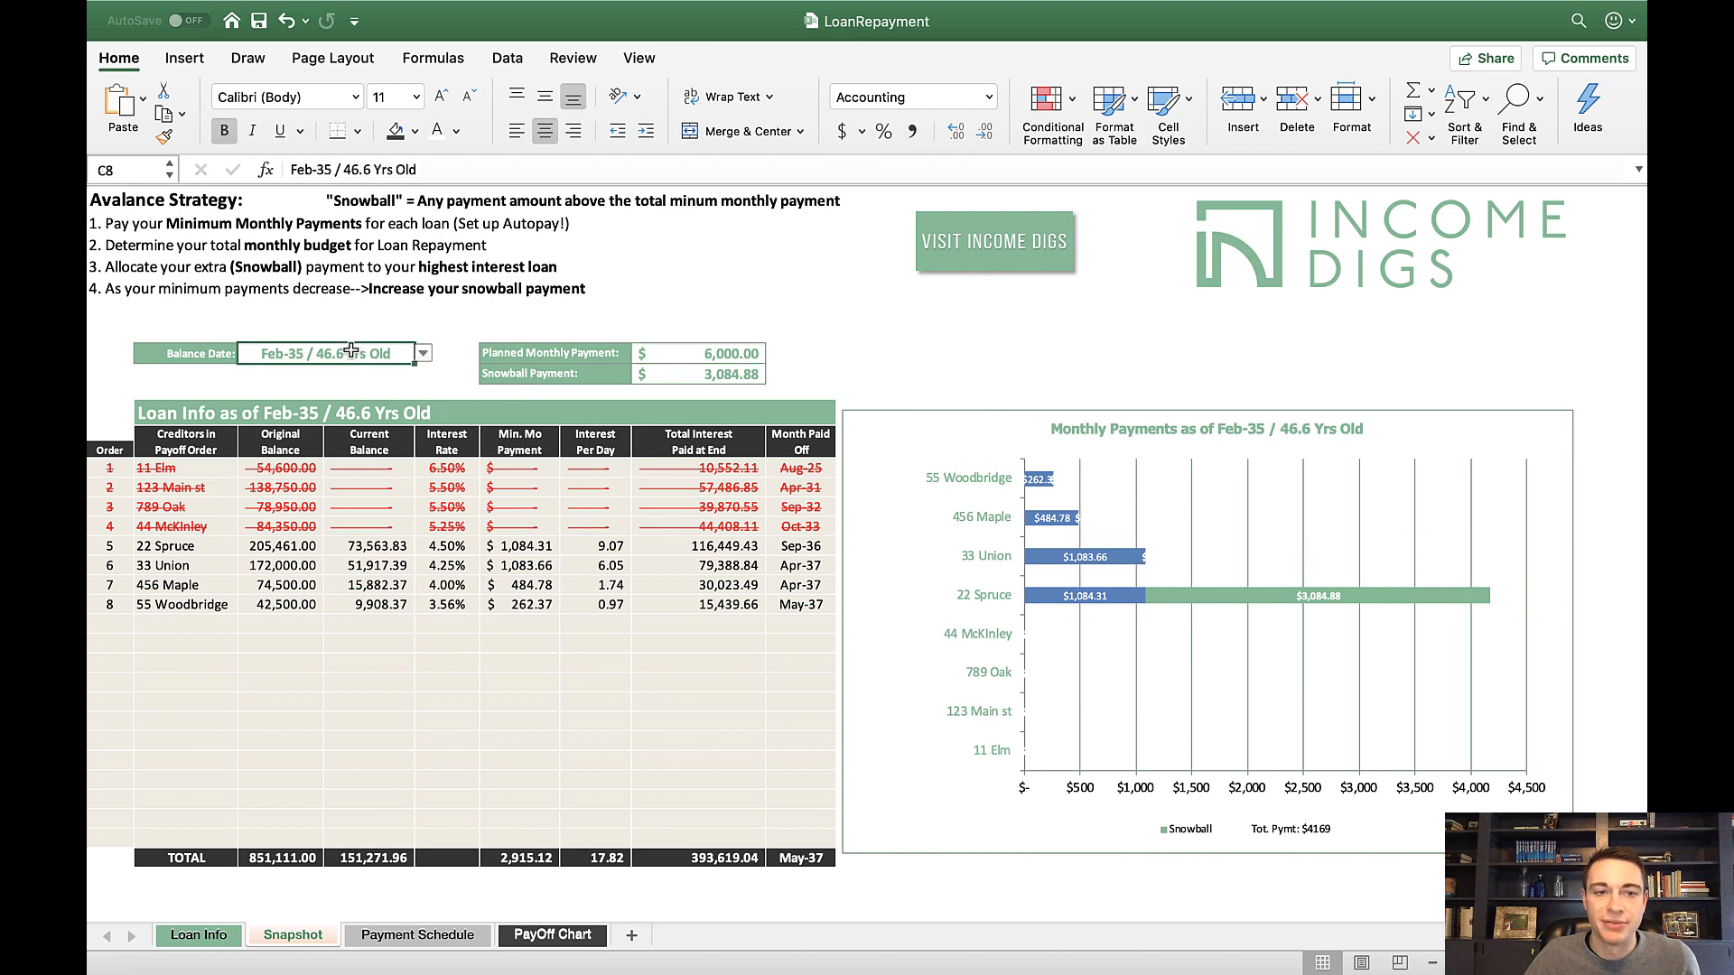
pyautogui.click(425, 356)
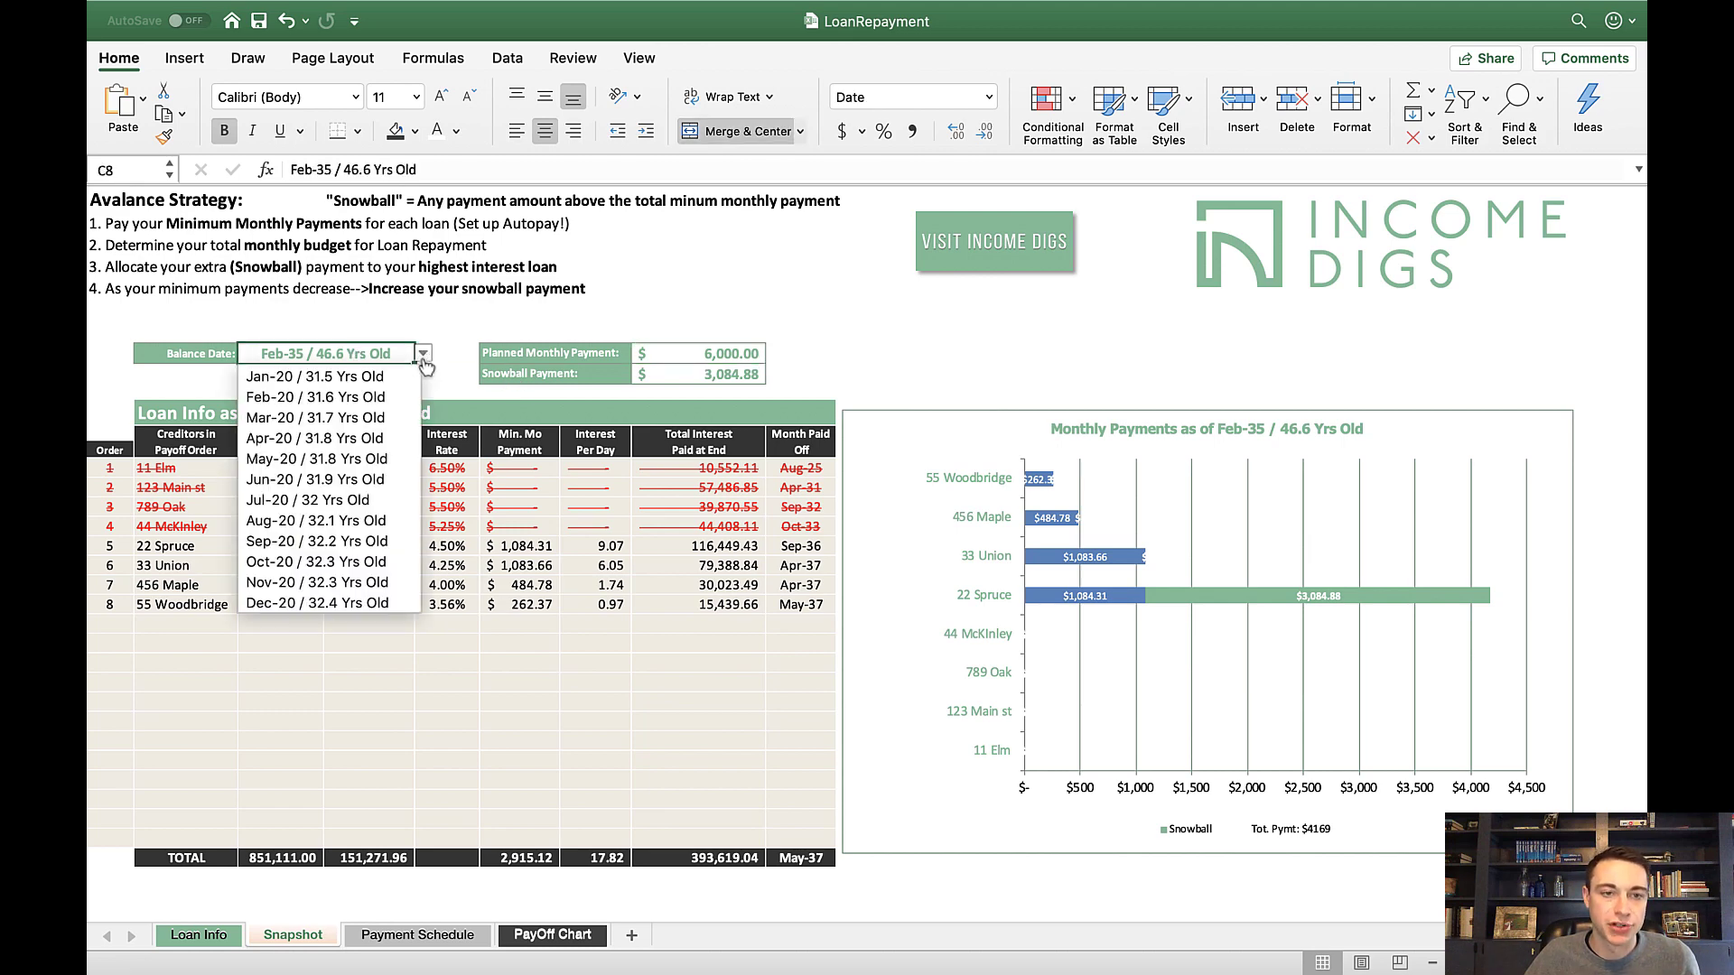
pyautogui.scroll(-20, 347, 534)
pyautogui.scroll(-20, 344, 533)
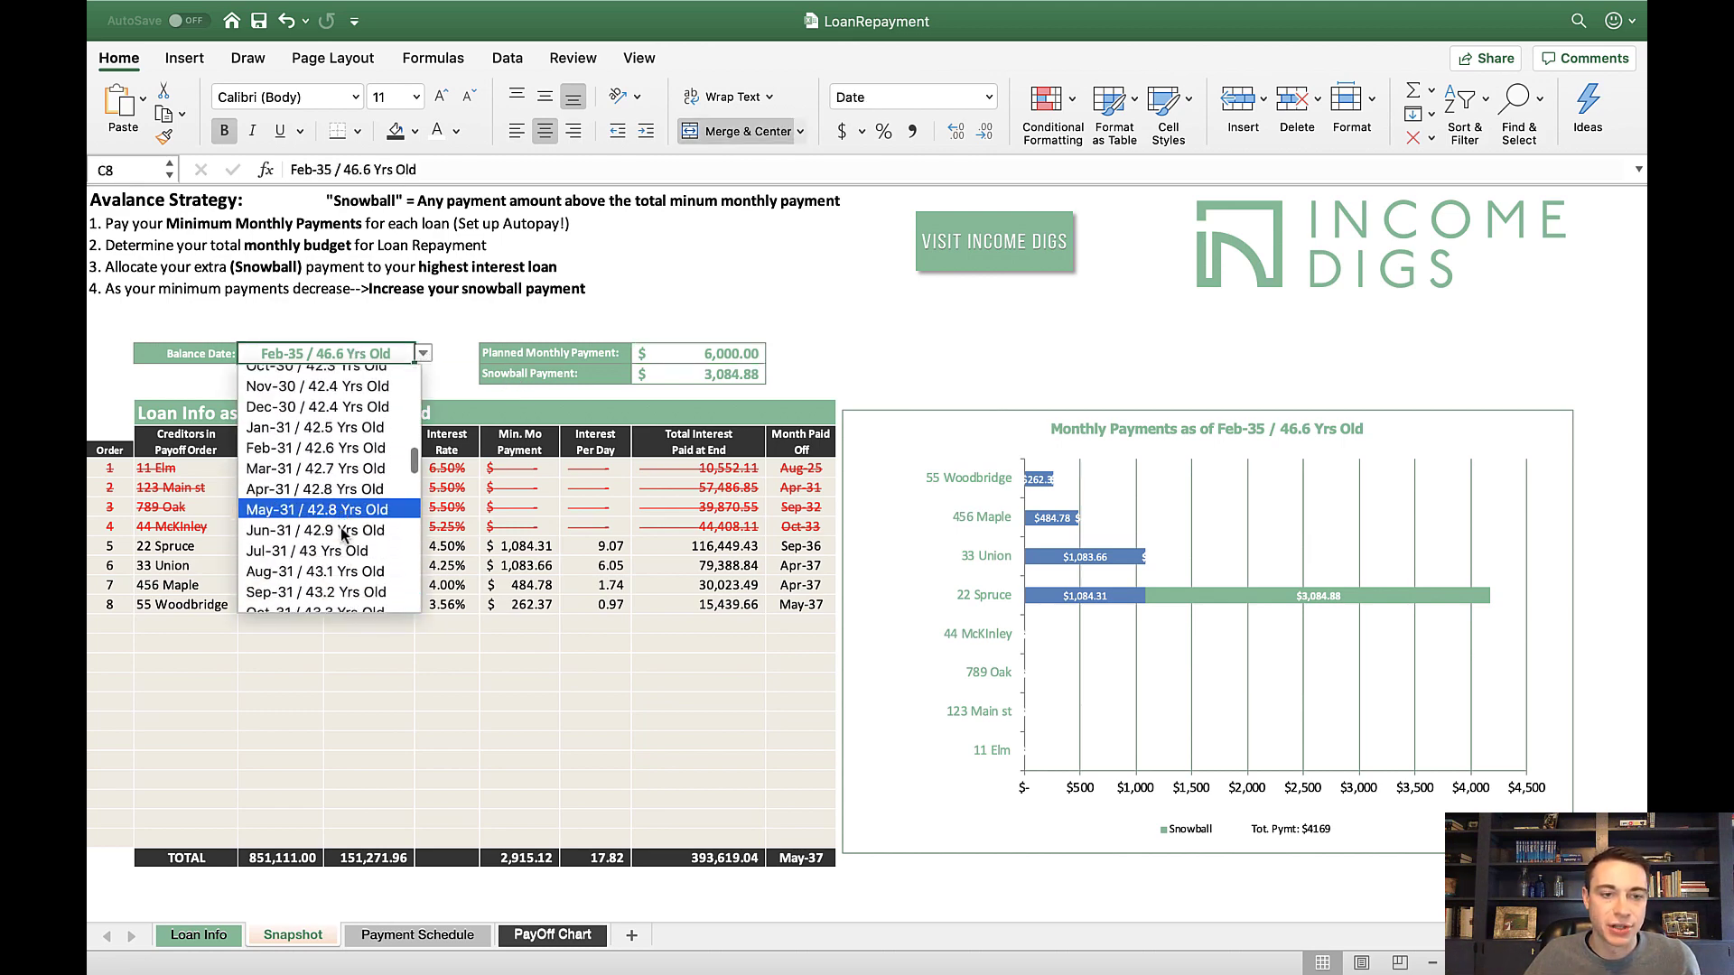
pyautogui.scroll(5, 342, 531)
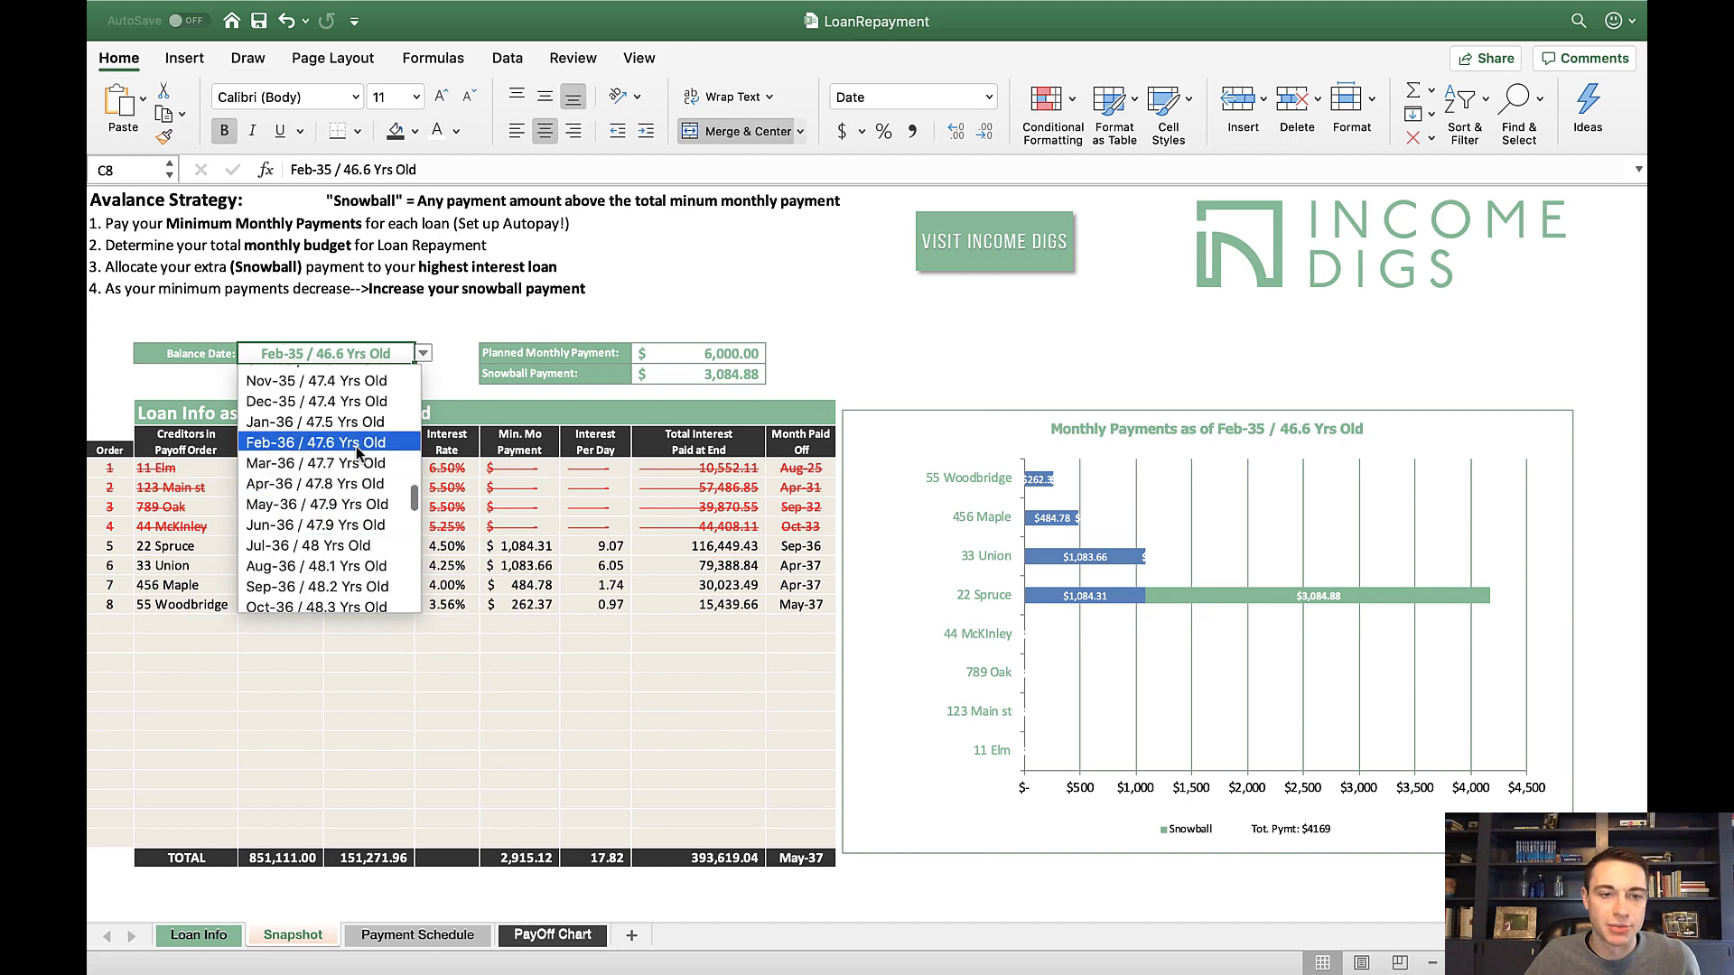
pyautogui.click(329, 540)
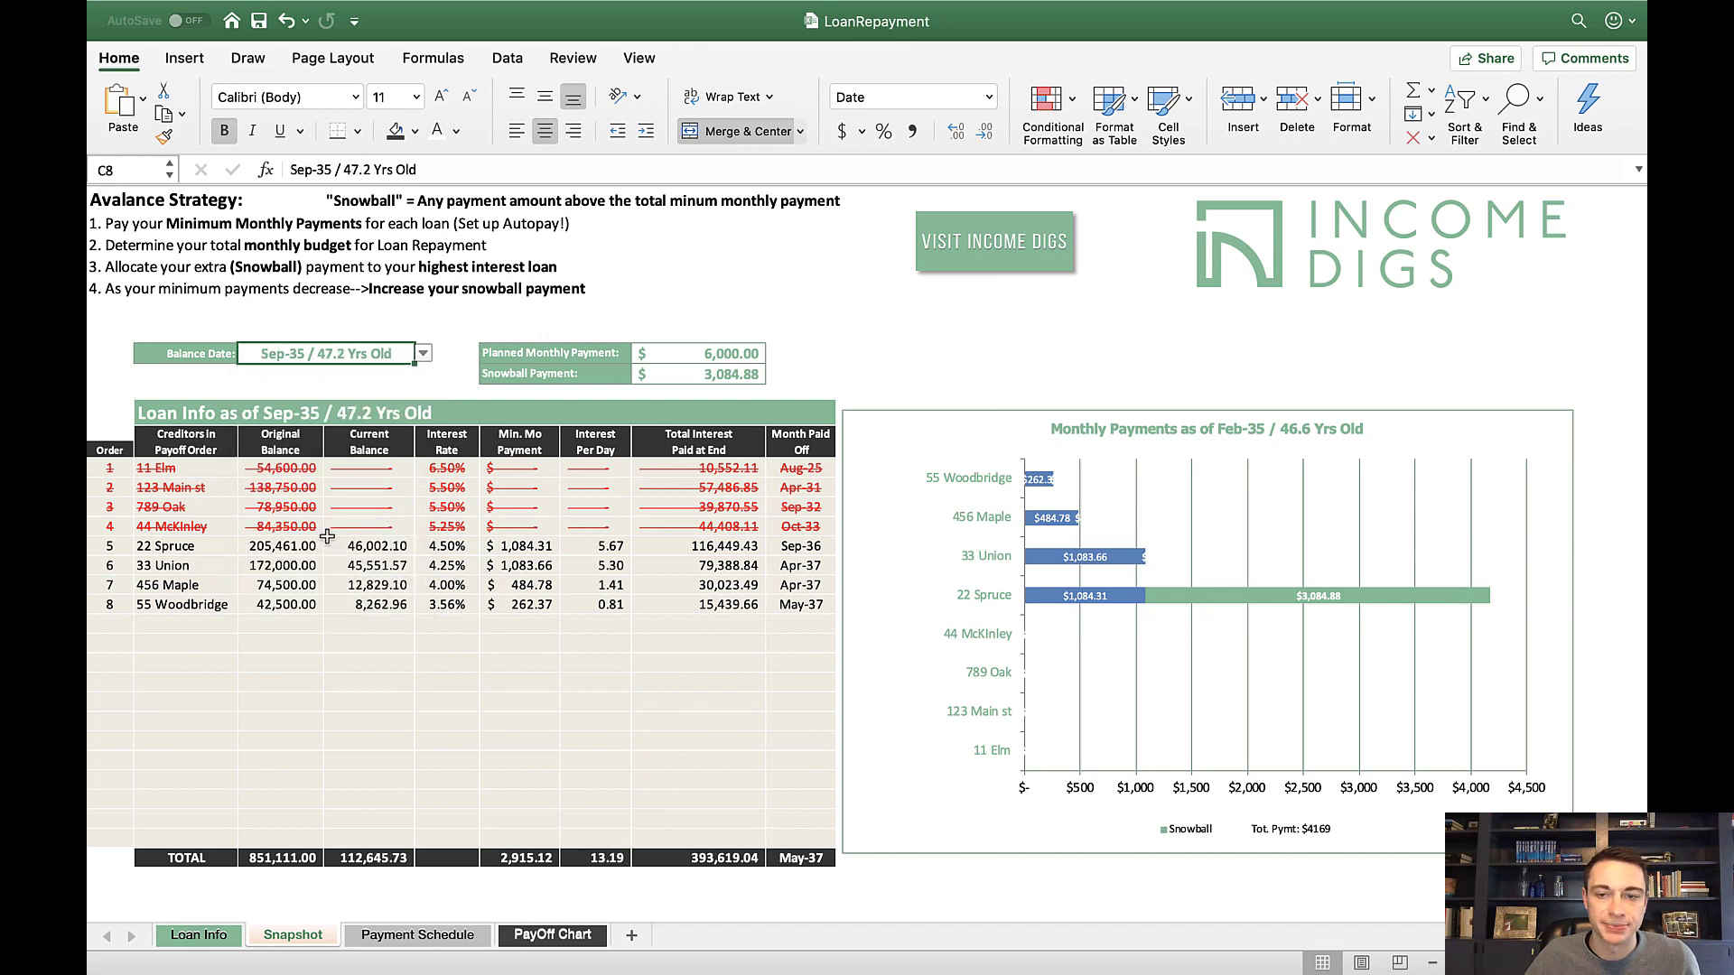
pyautogui.click(384, 625)
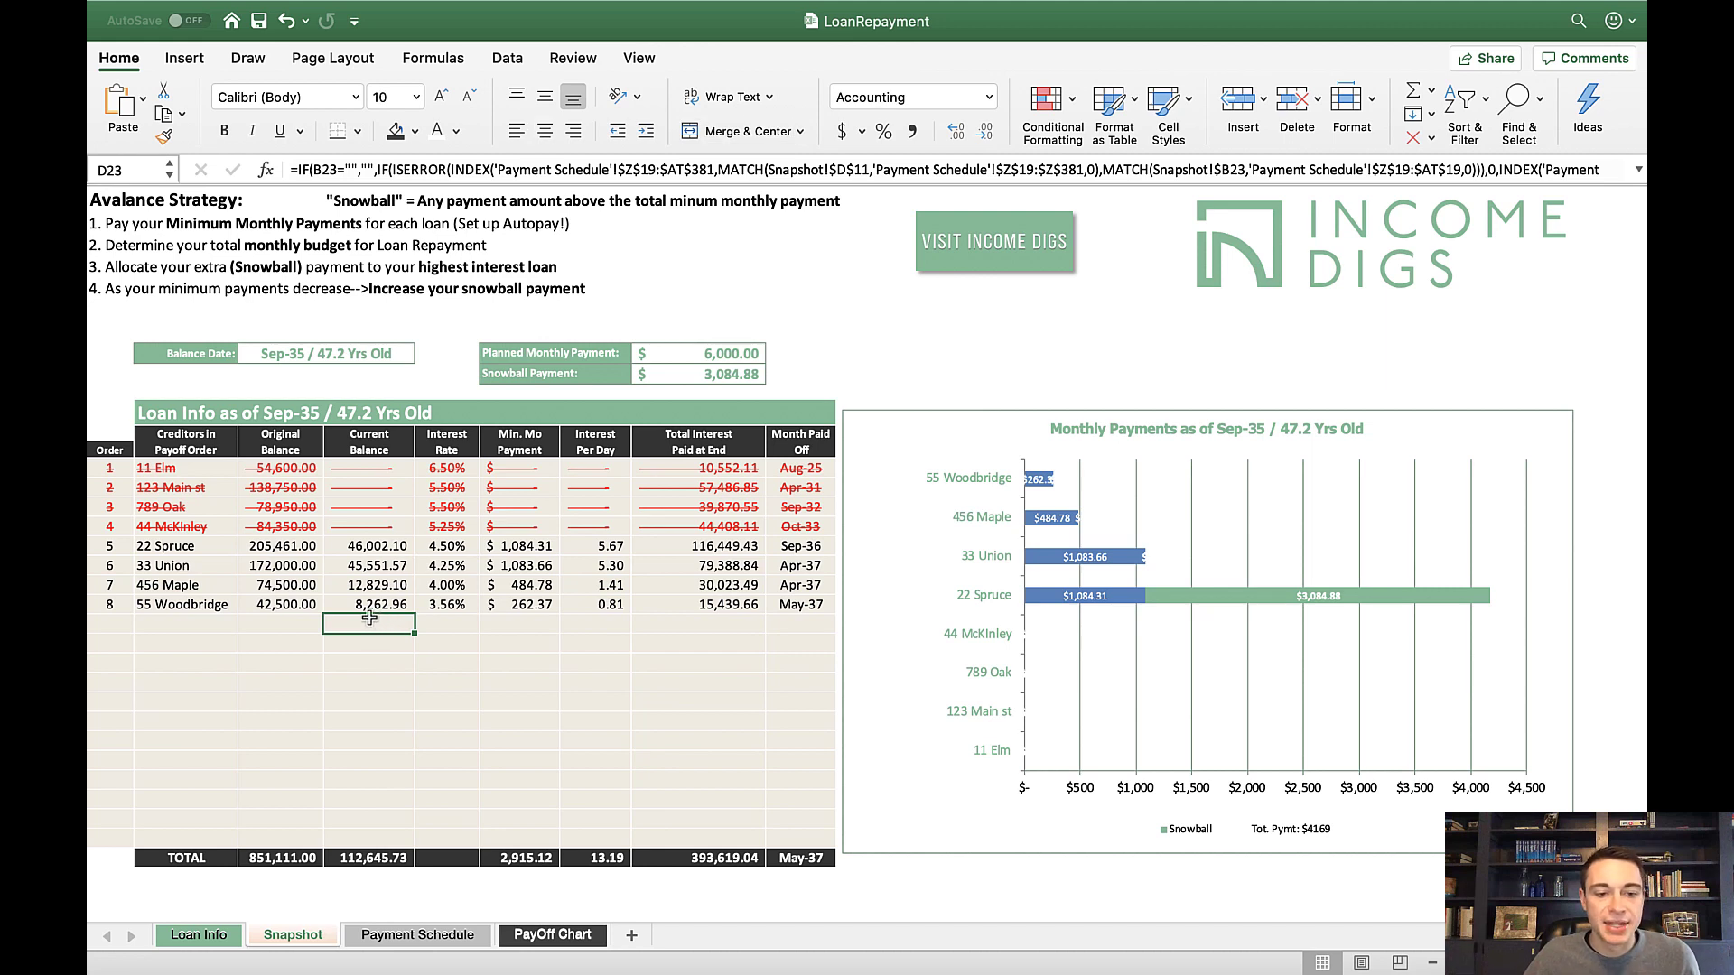
# Step: Review the Payment Schedule sheet's loan summary, repayment strategy, monthly payments and Additional column
pyautogui.click(414, 937)
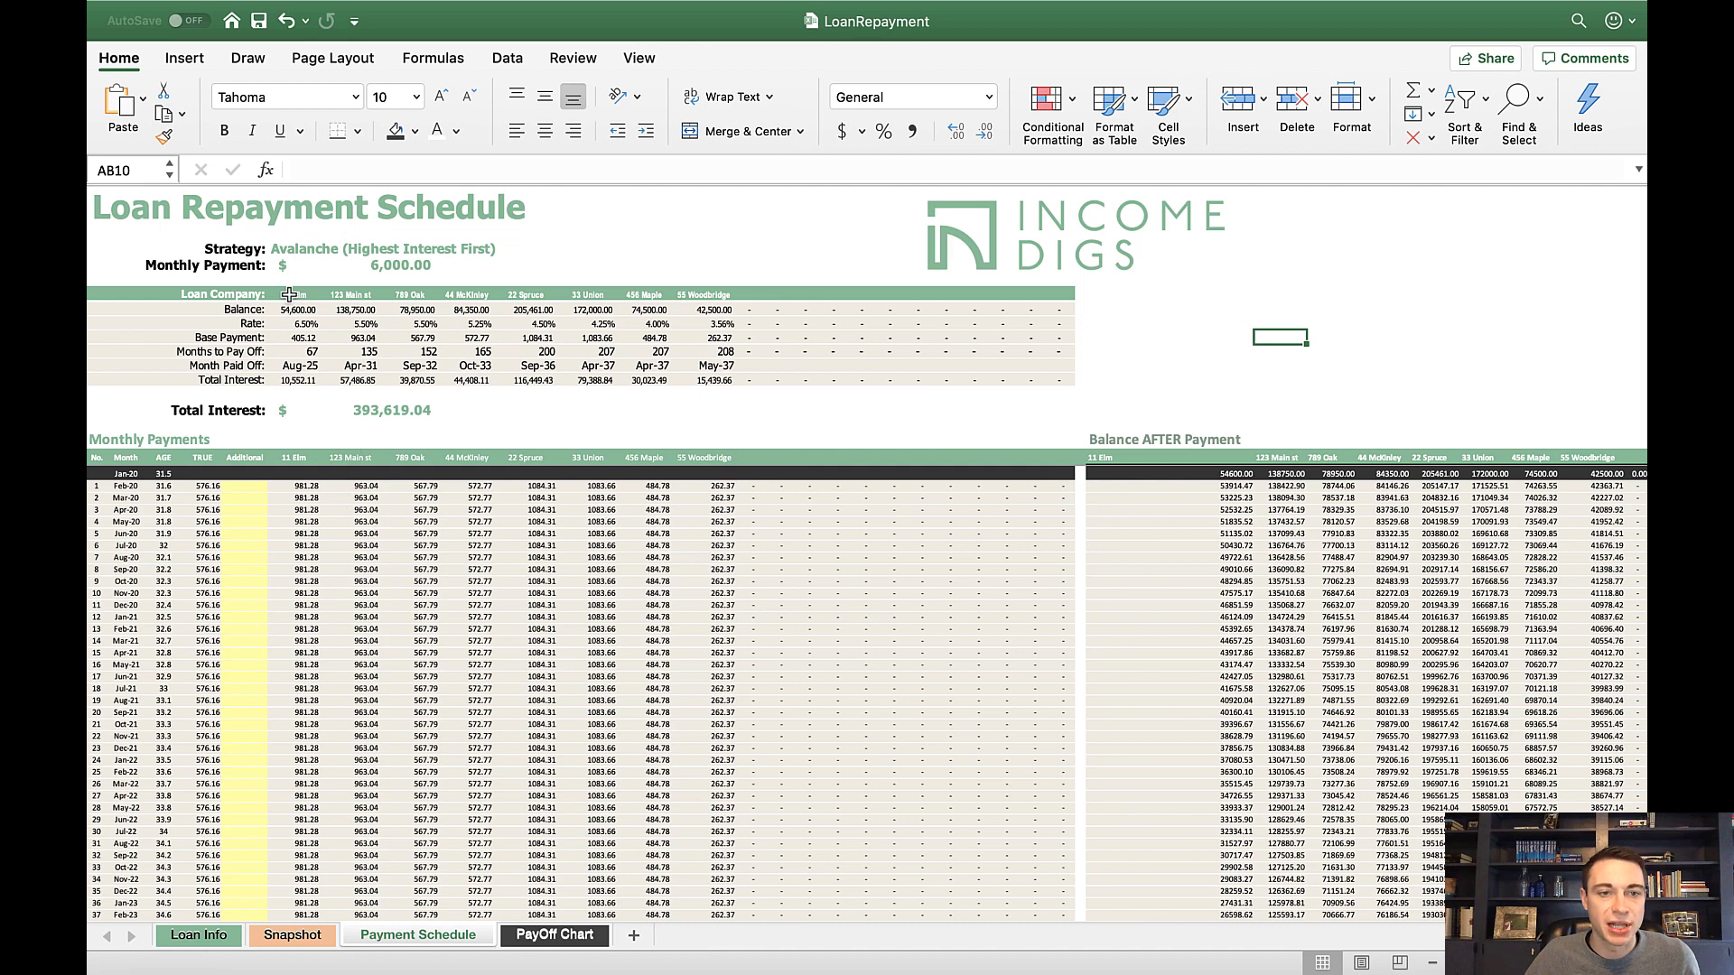
pyautogui.moveTo(289, 294); pyautogui.dragTo(608, 396)
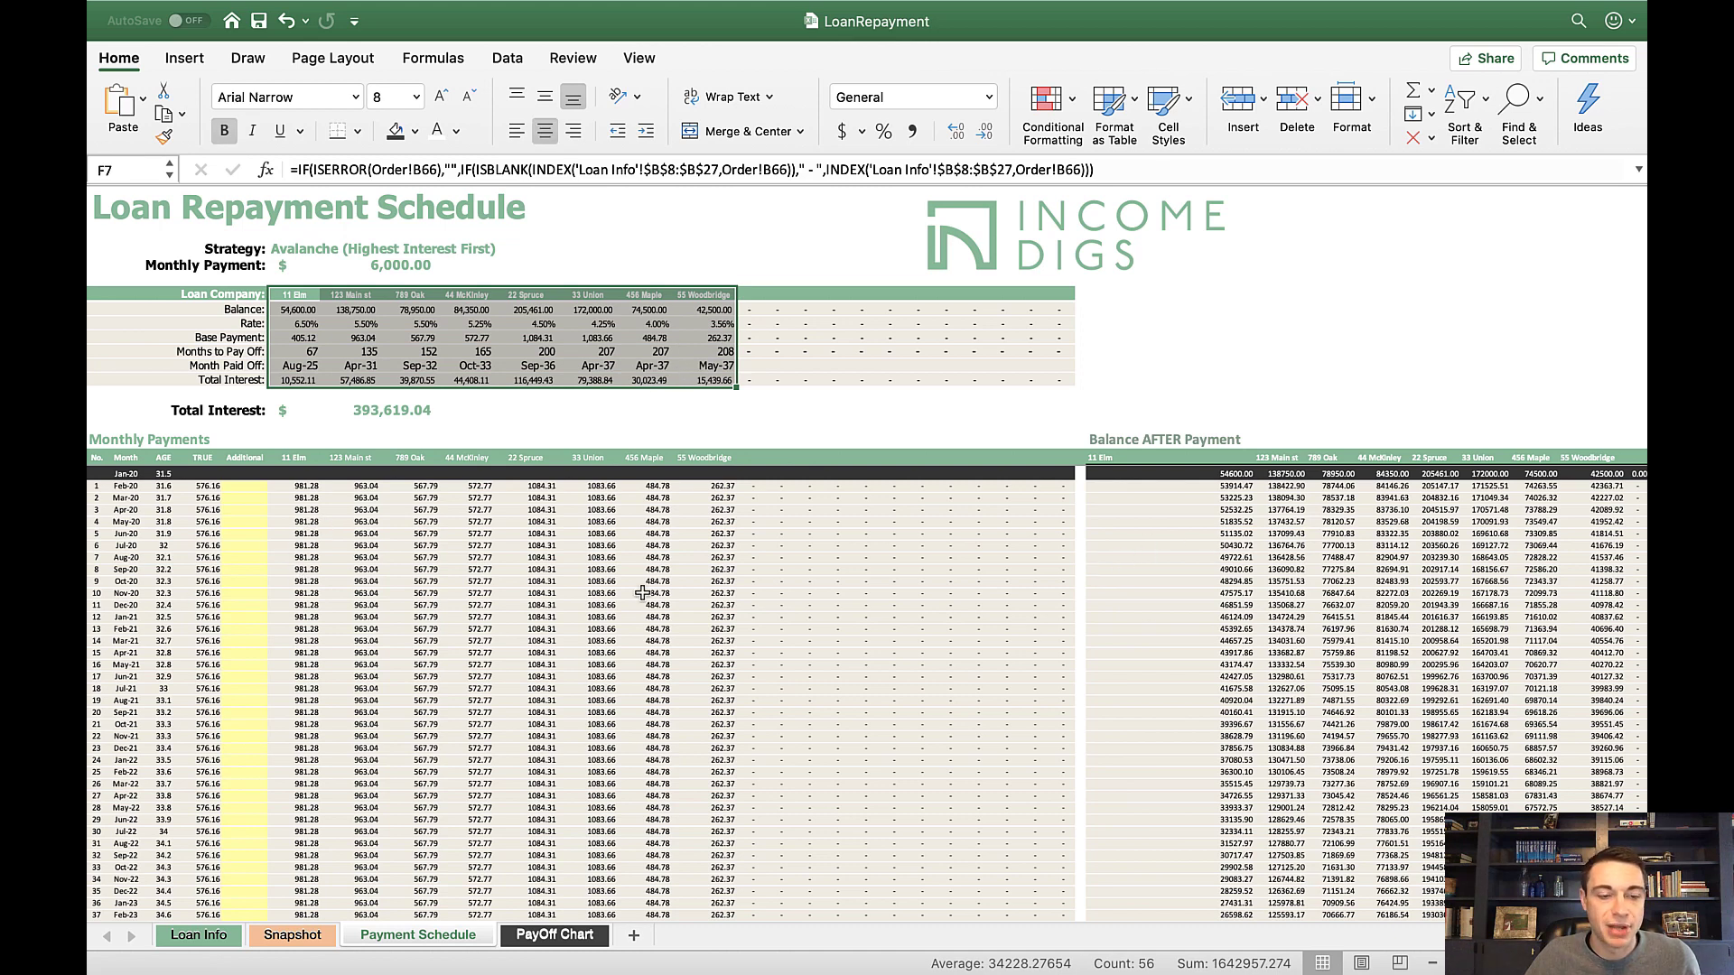
pyautogui.click(244, 643)
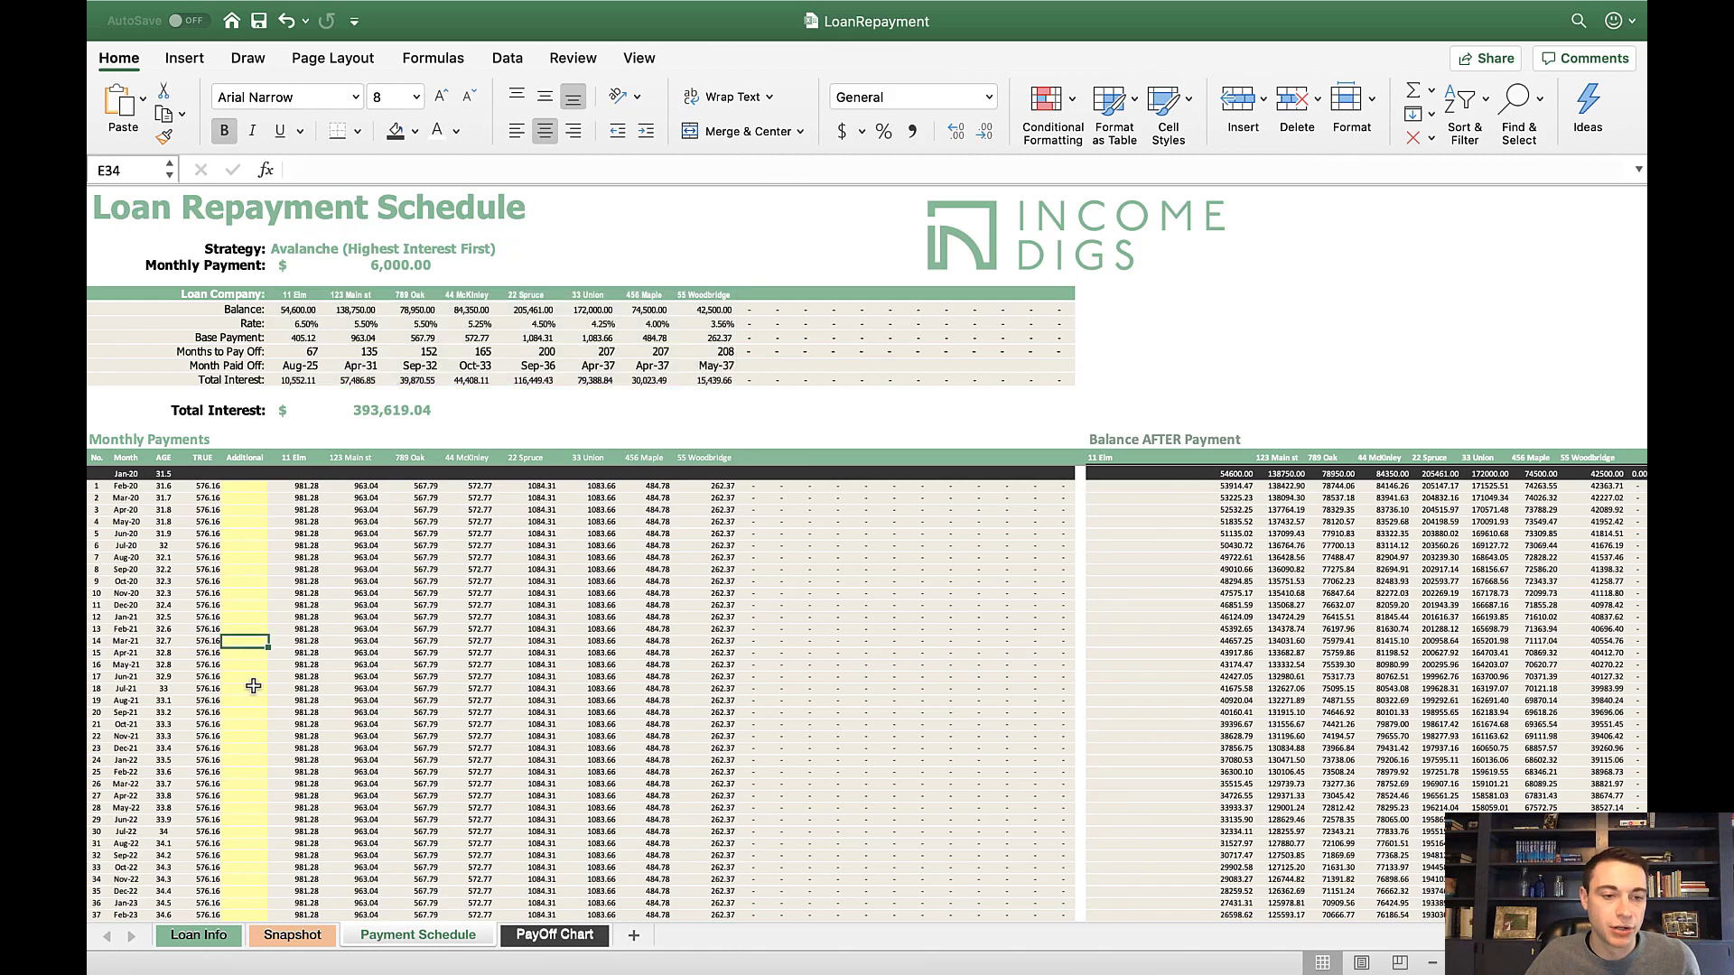
pyautogui.scroll(-10, 248, 722)
pyautogui.scroll(-1, 249, 727)
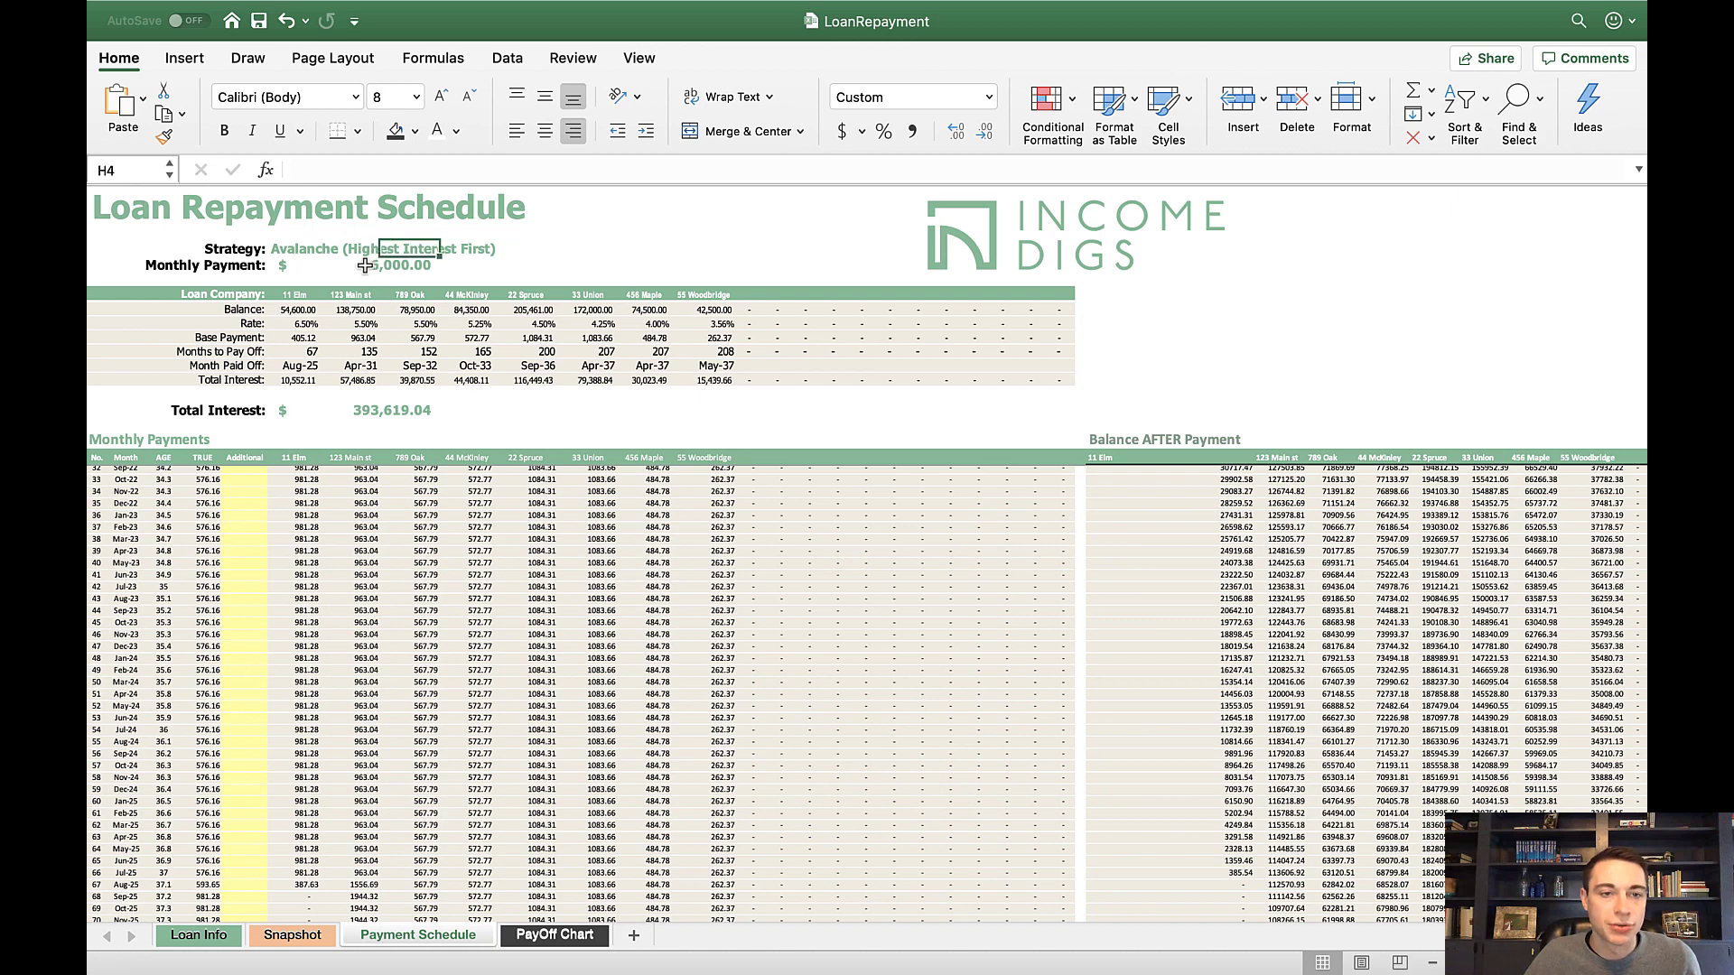
pyautogui.click(296, 251)
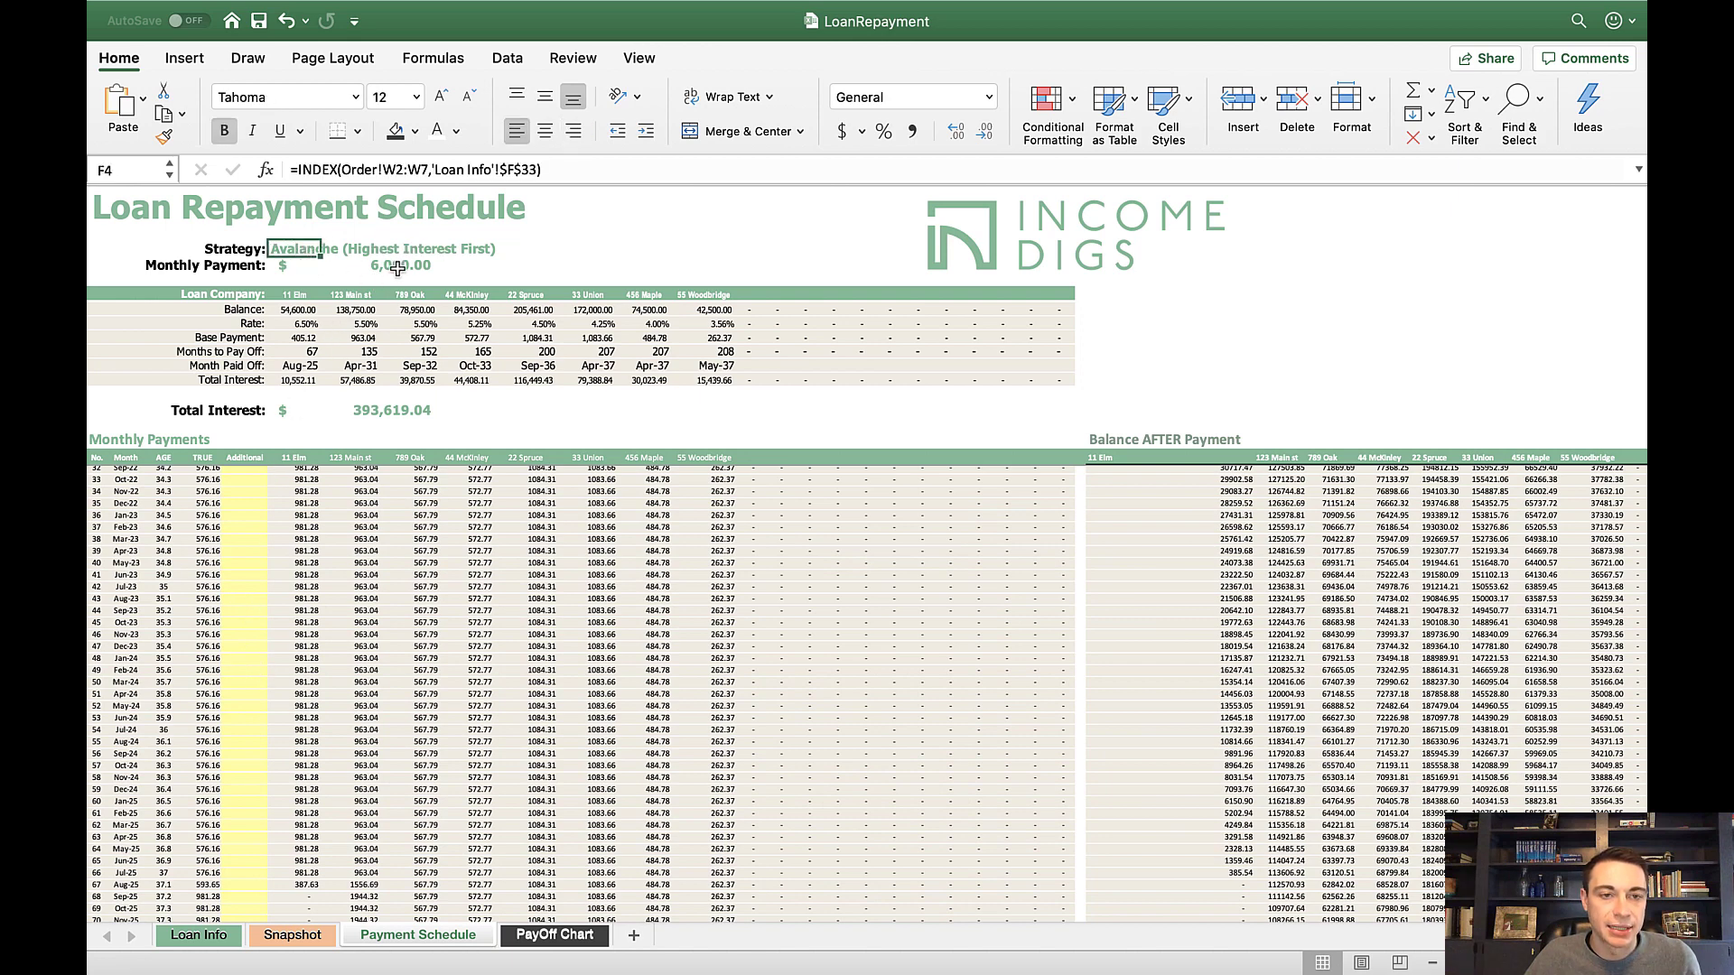
# Step: Enter an additional payment of 400 for Jul-24 in the Payment Schedule, check its effect and undo the entry
pyautogui.click(251, 685)
pyautogui.click(235, 726)
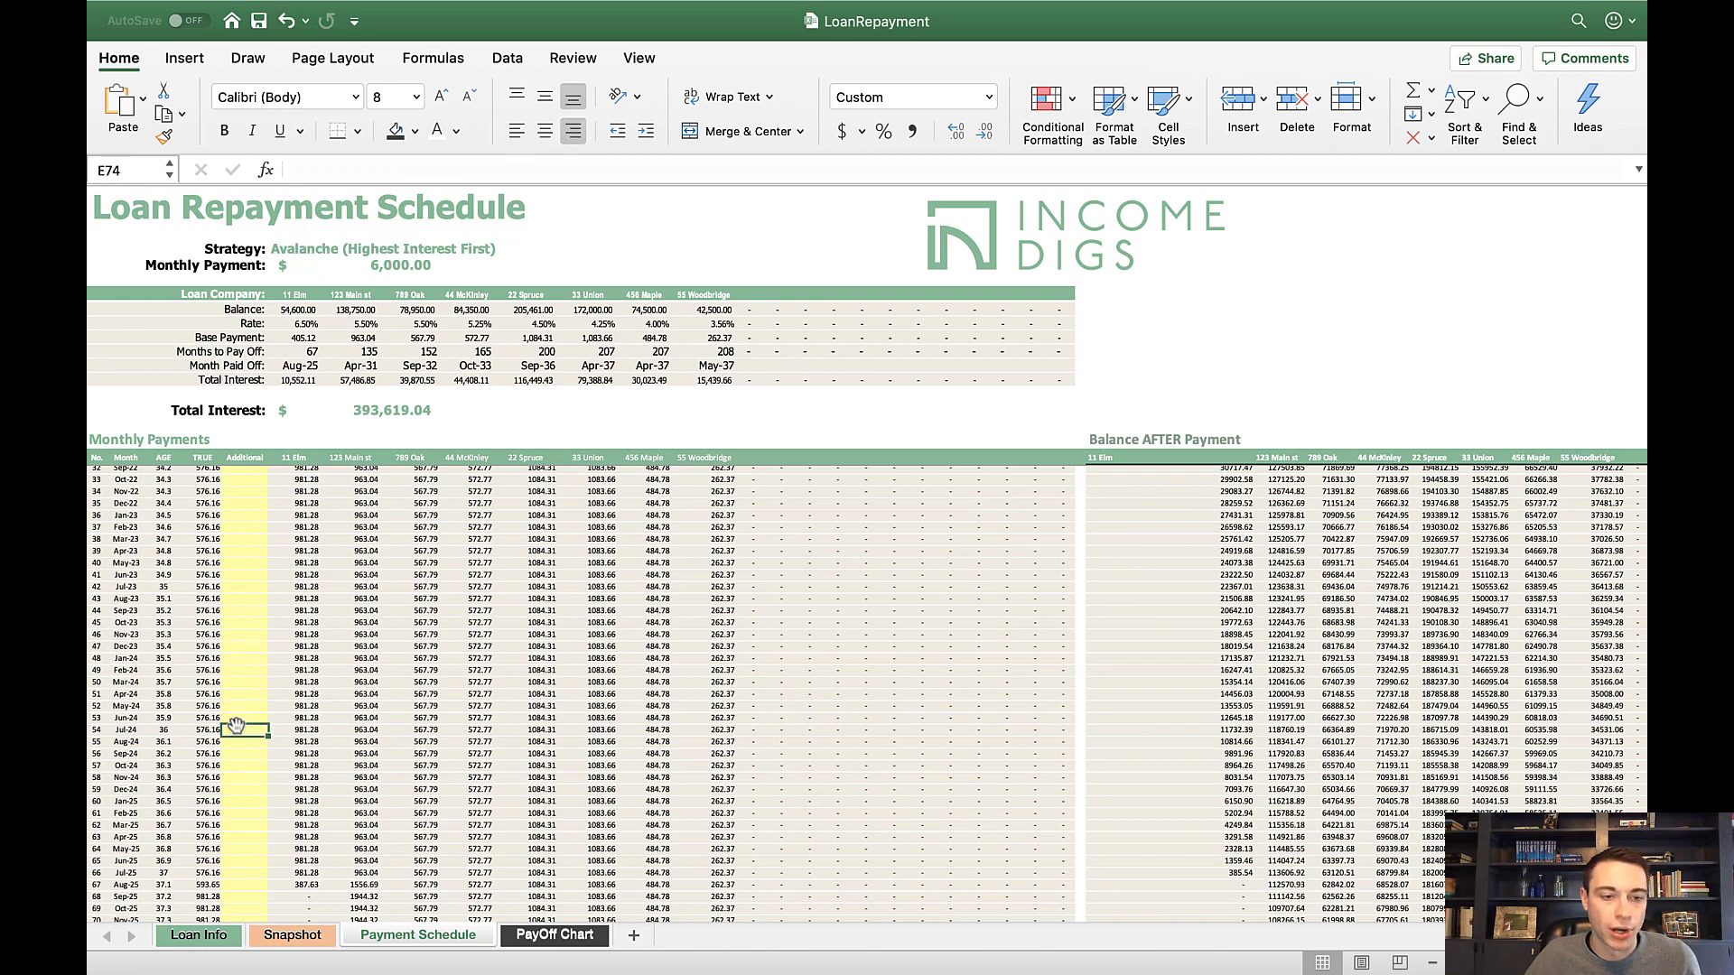
pyautogui.write('400')
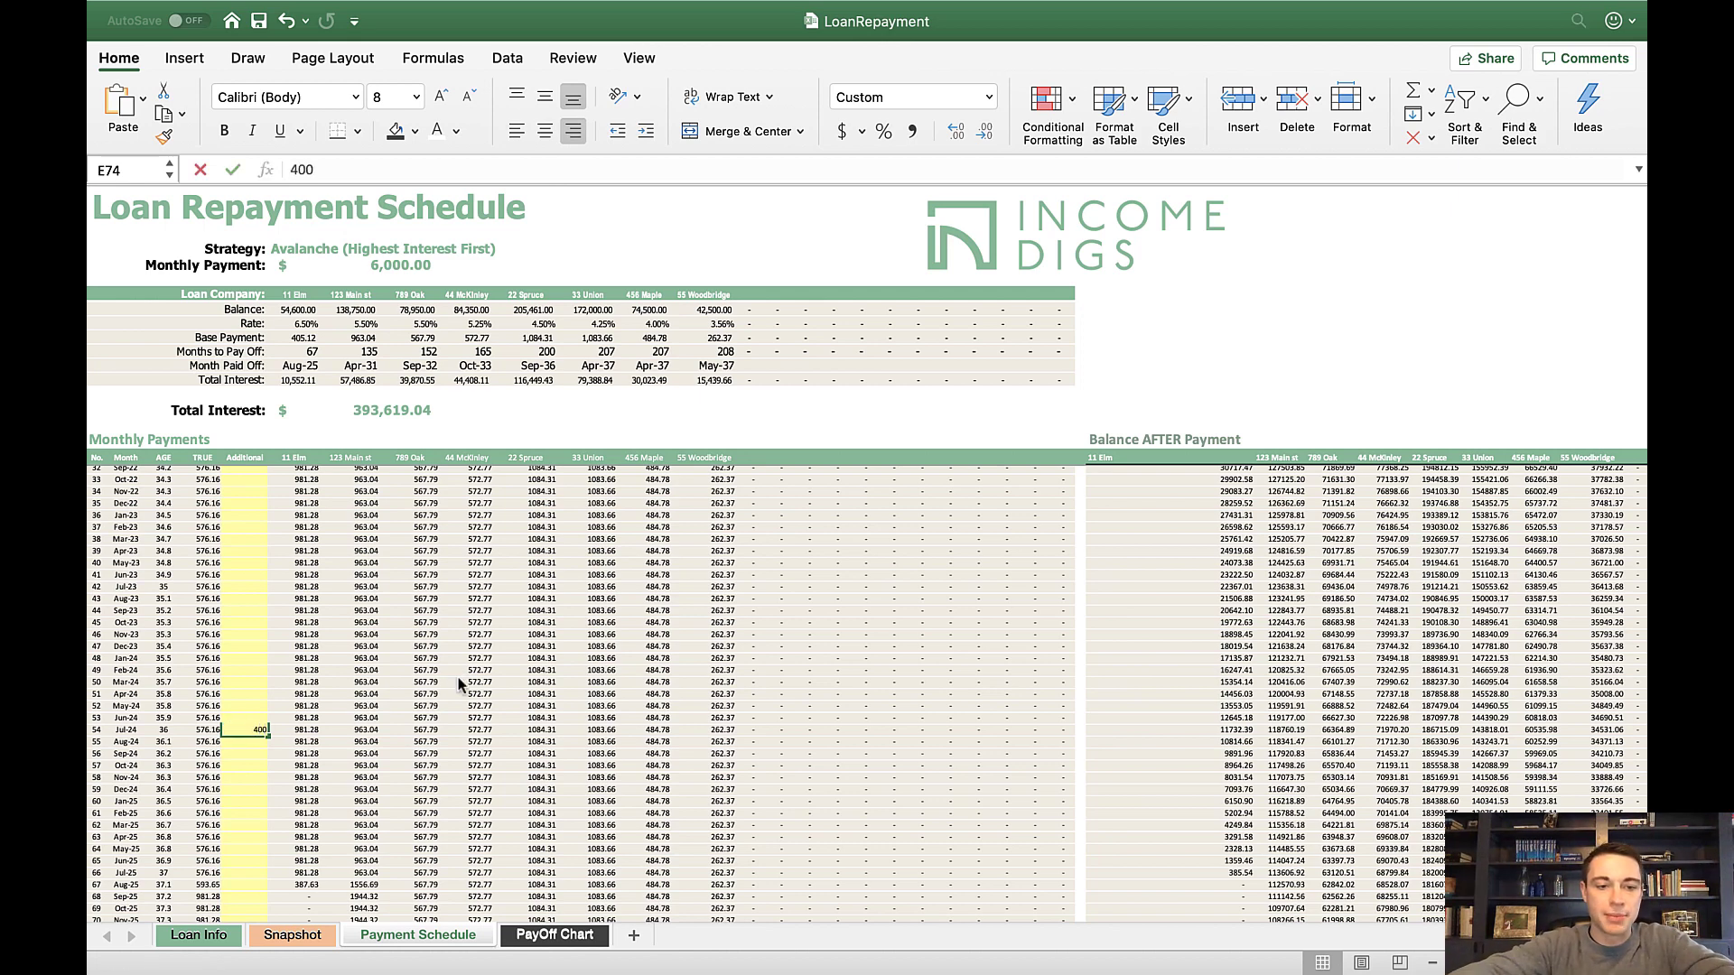
pyautogui.press('Return')
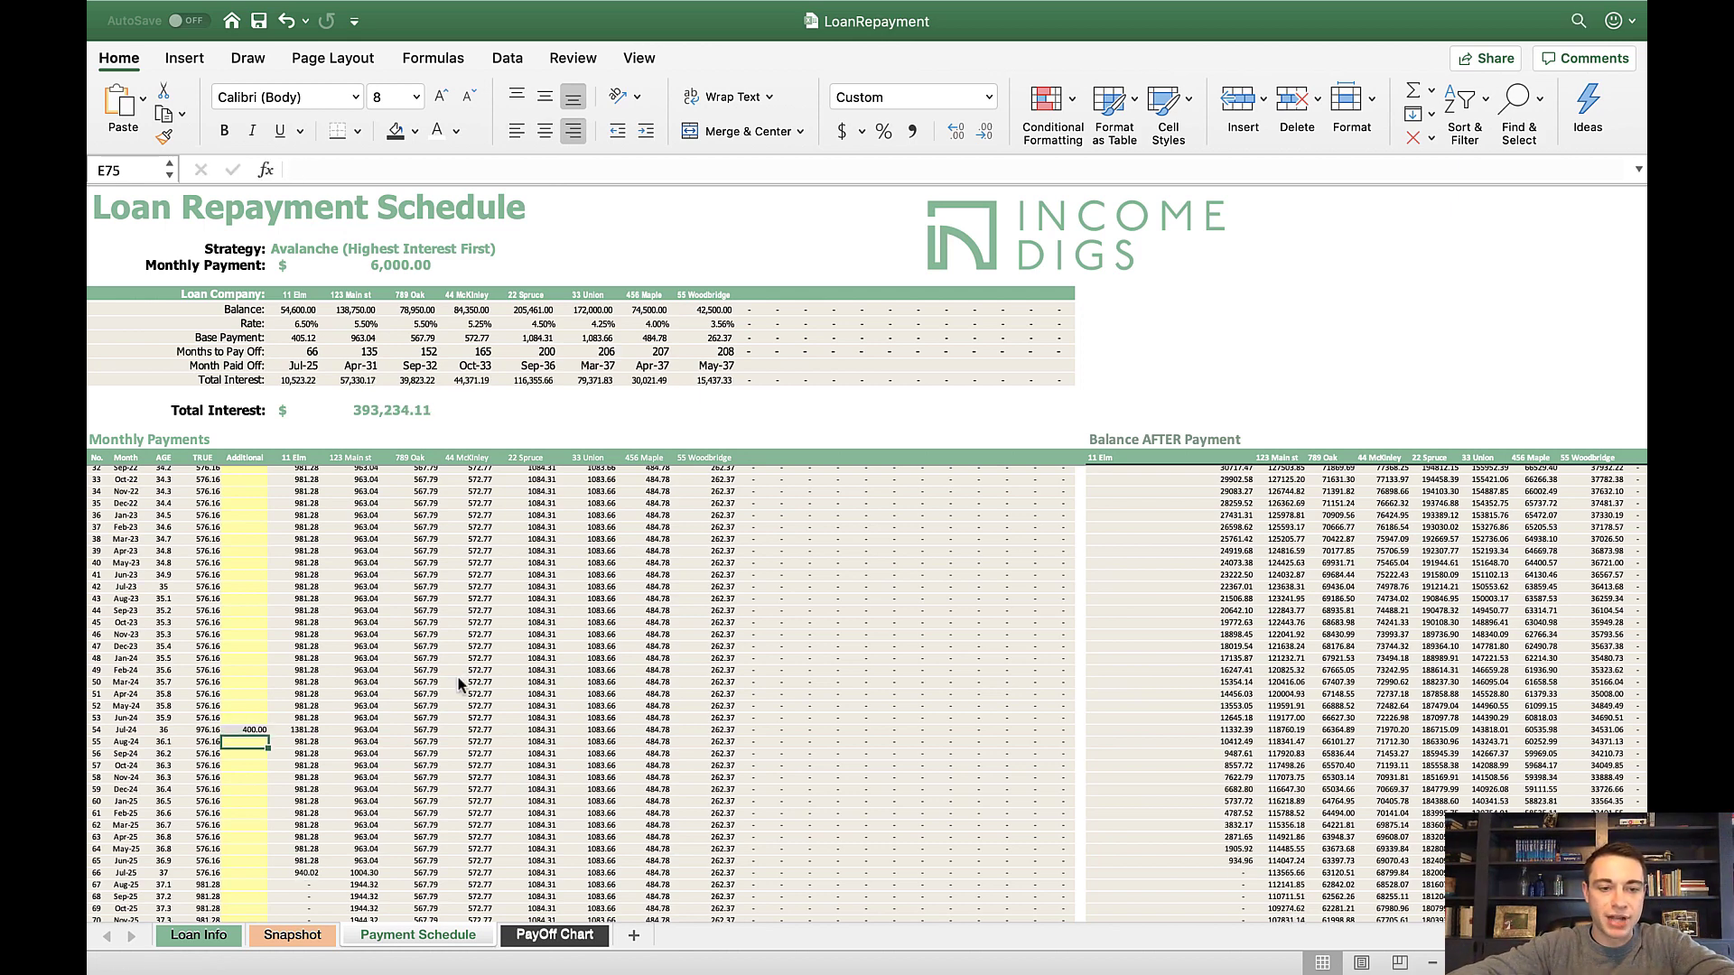
pyautogui.press('super+z')
pyautogui.click(461, 683)
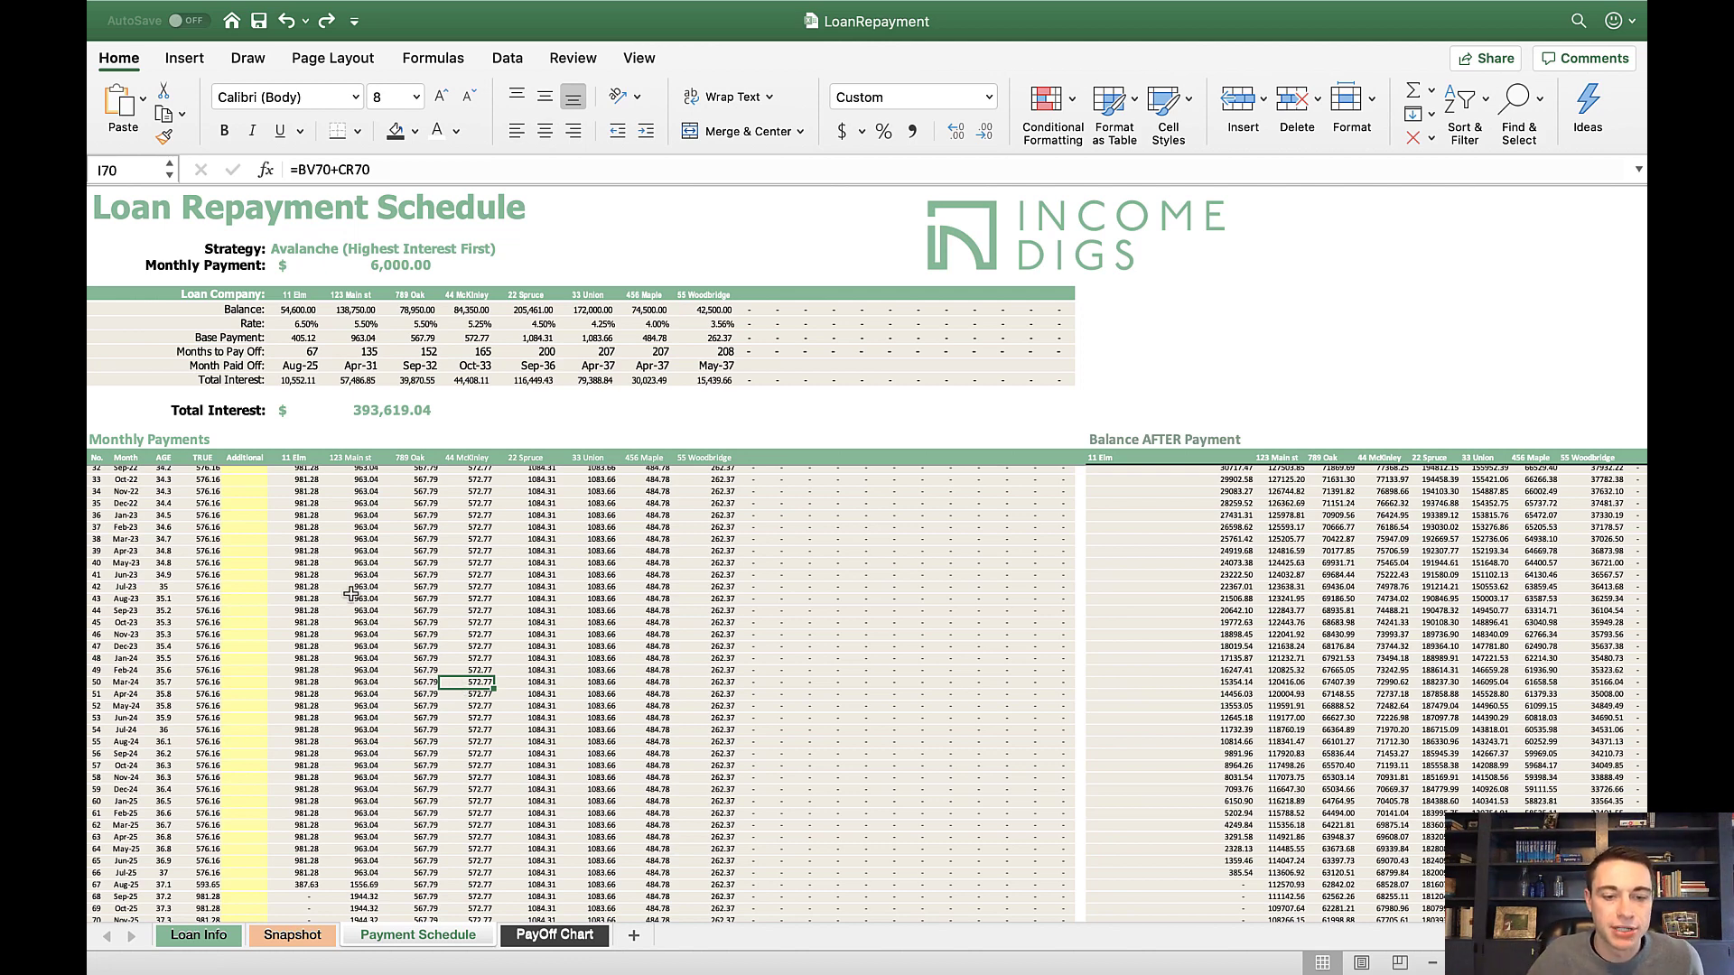
# Step: On the PayOff Chart sheet, compare where the Your ID Plan and Min Payment curves reach a zero balance
pyautogui.click(567, 938)
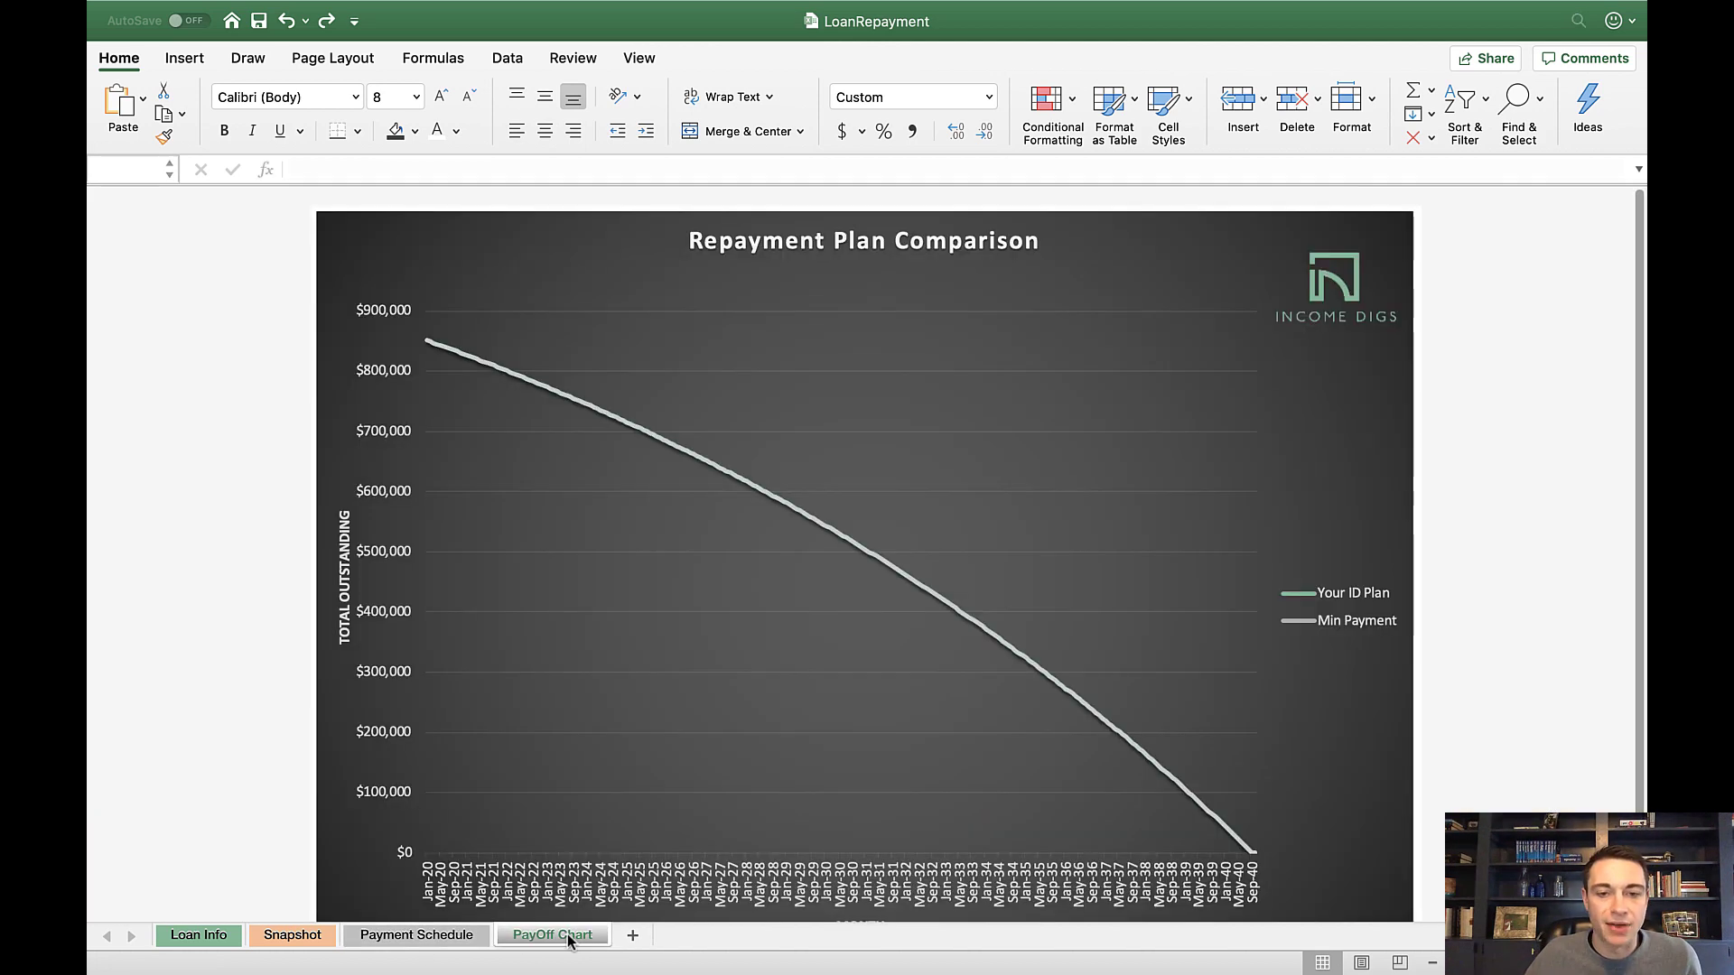
pyautogui.moveTo(437, 359)
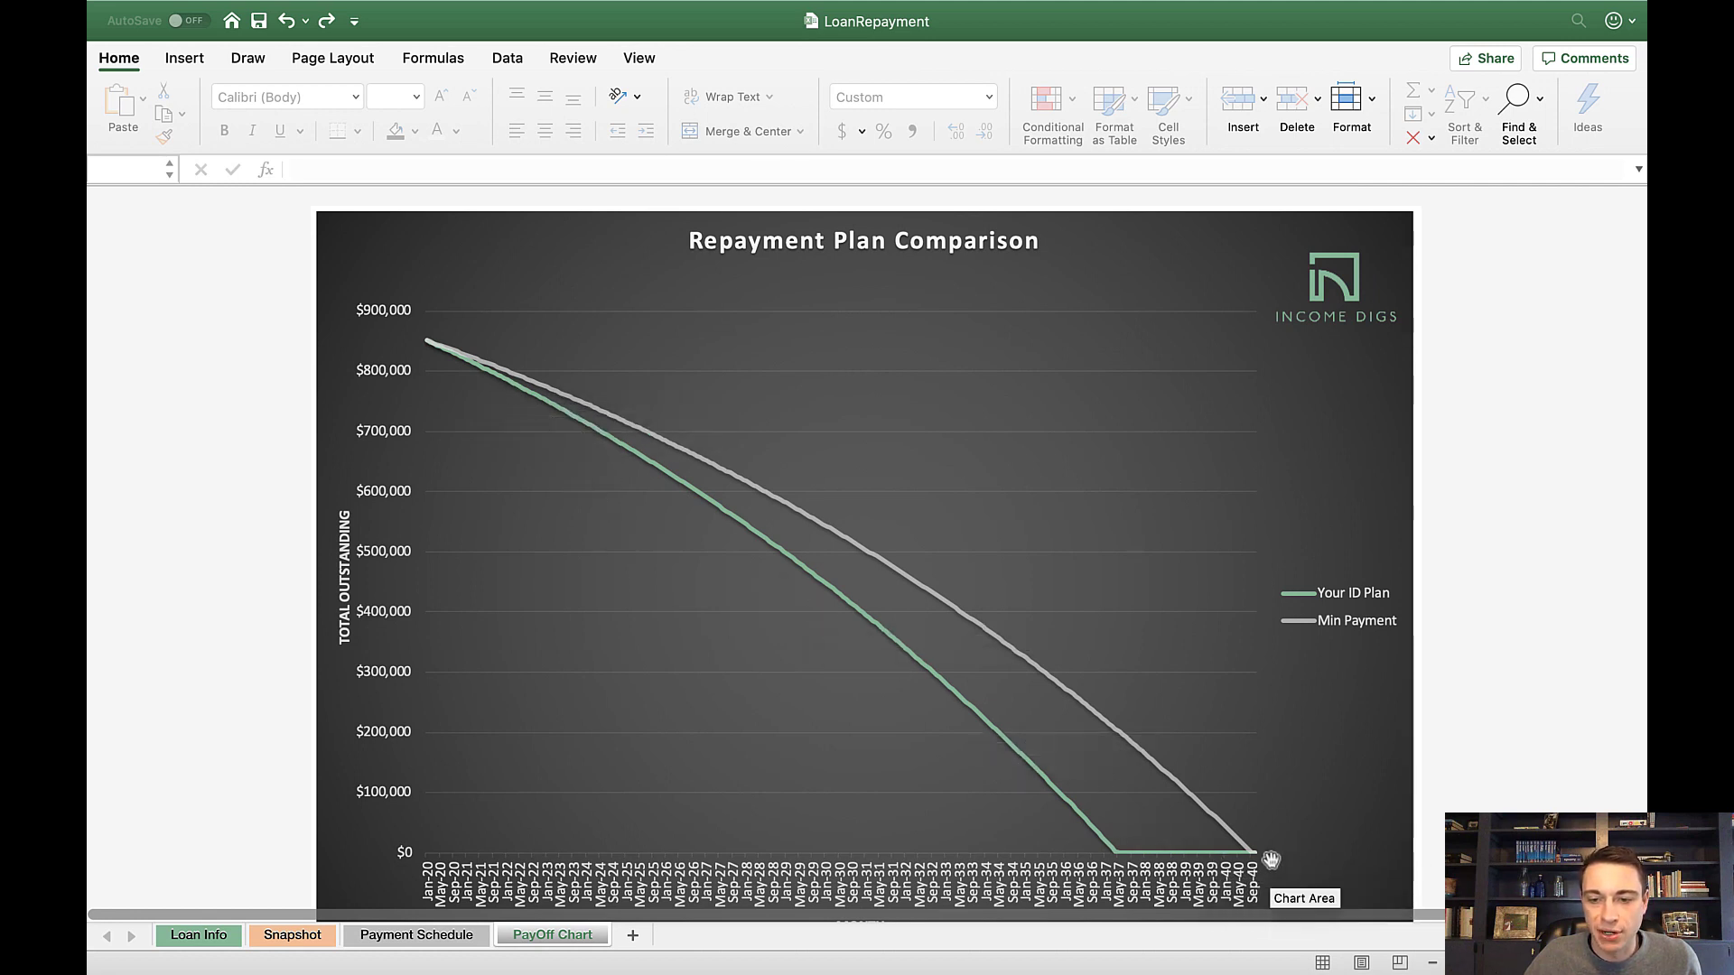
pyautogui.moveTo(1253, 862)
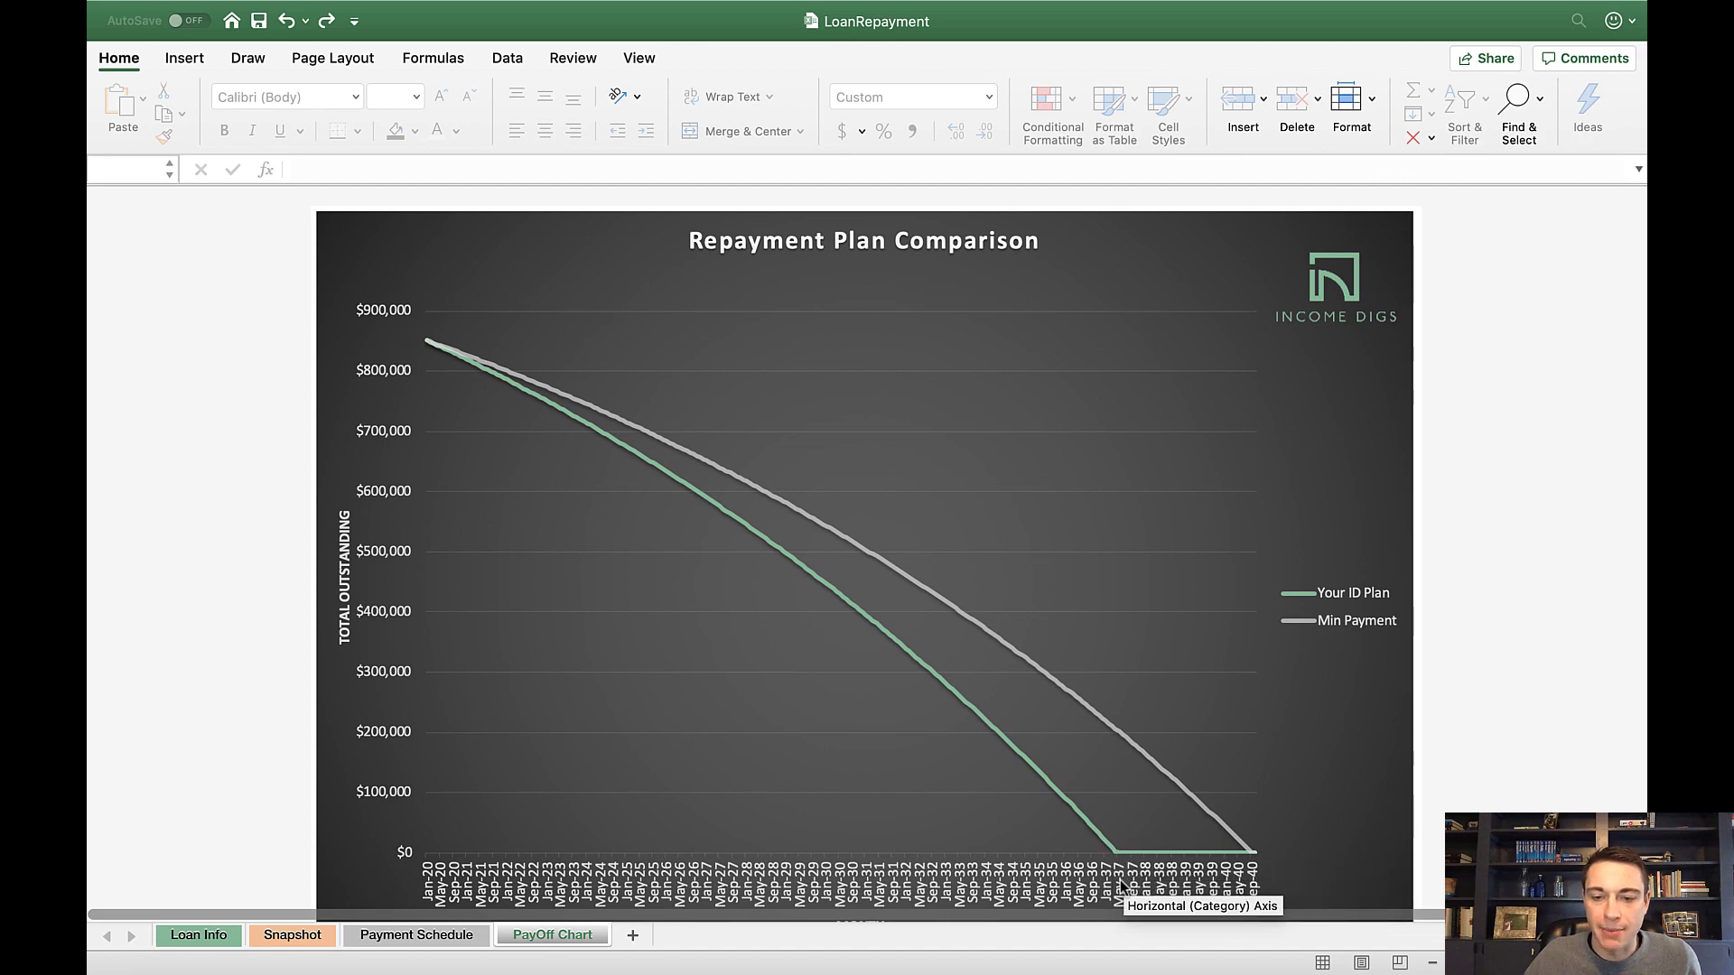
pyautogui.moveTo(1120, 858)
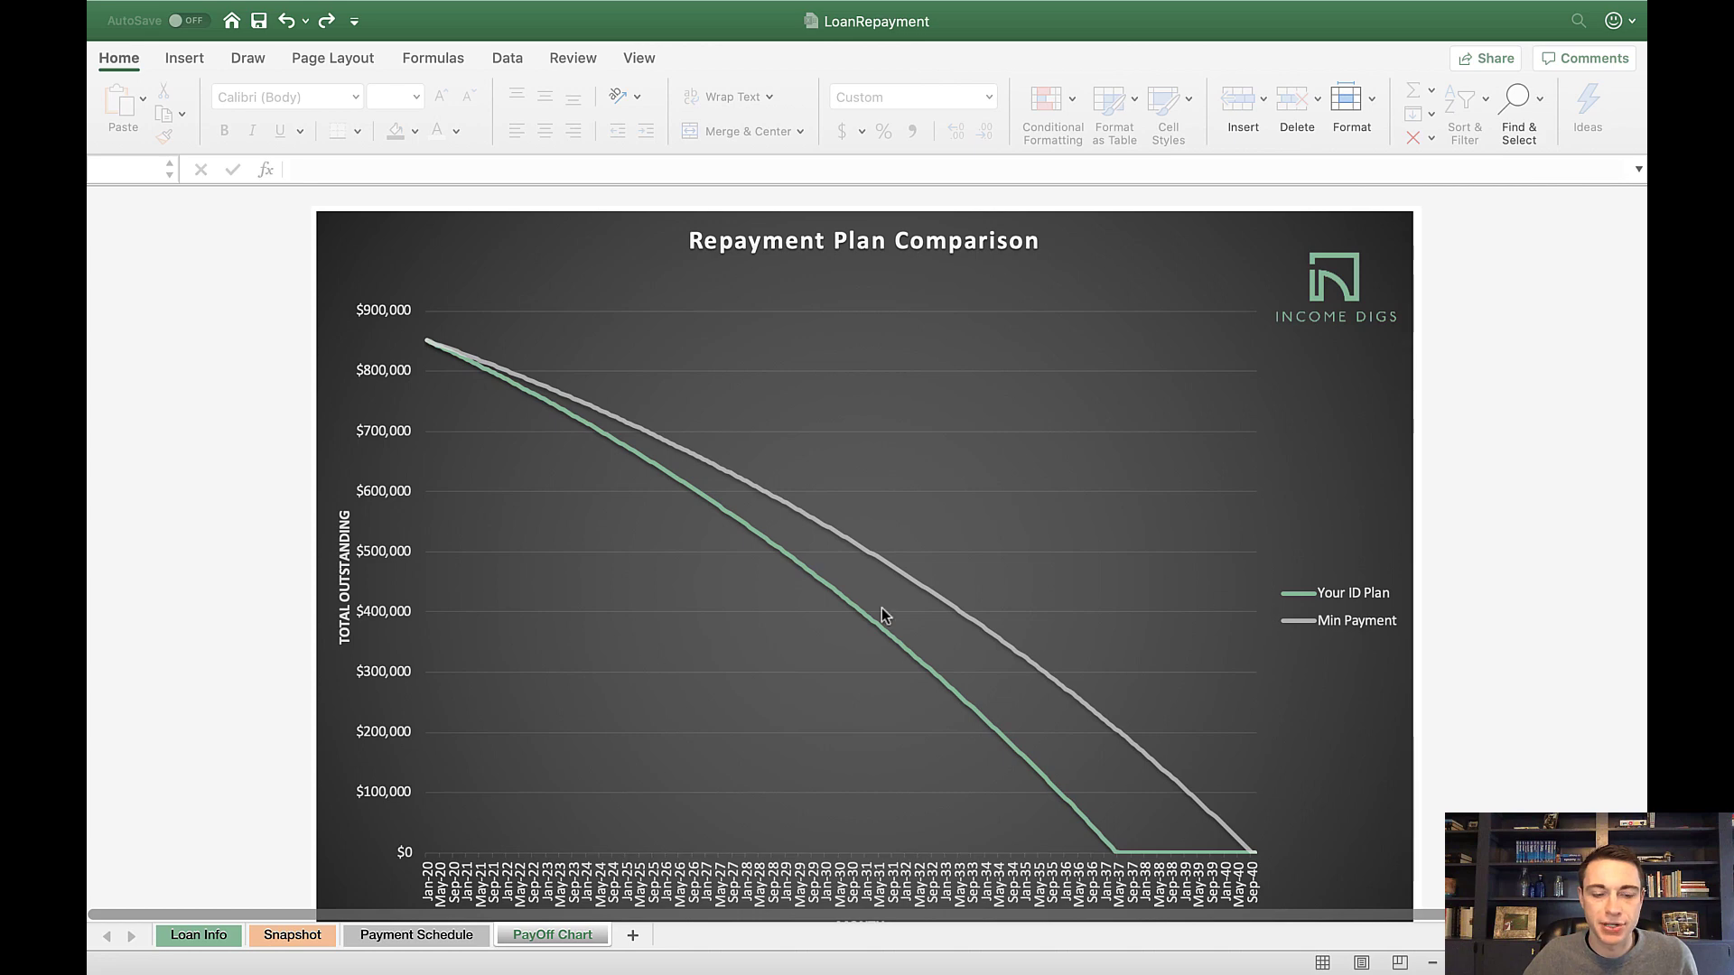
# Step: On the Loan Info sheet, set the Planned Monthly Payment to $5,600
pyautogui.click(199, 937)
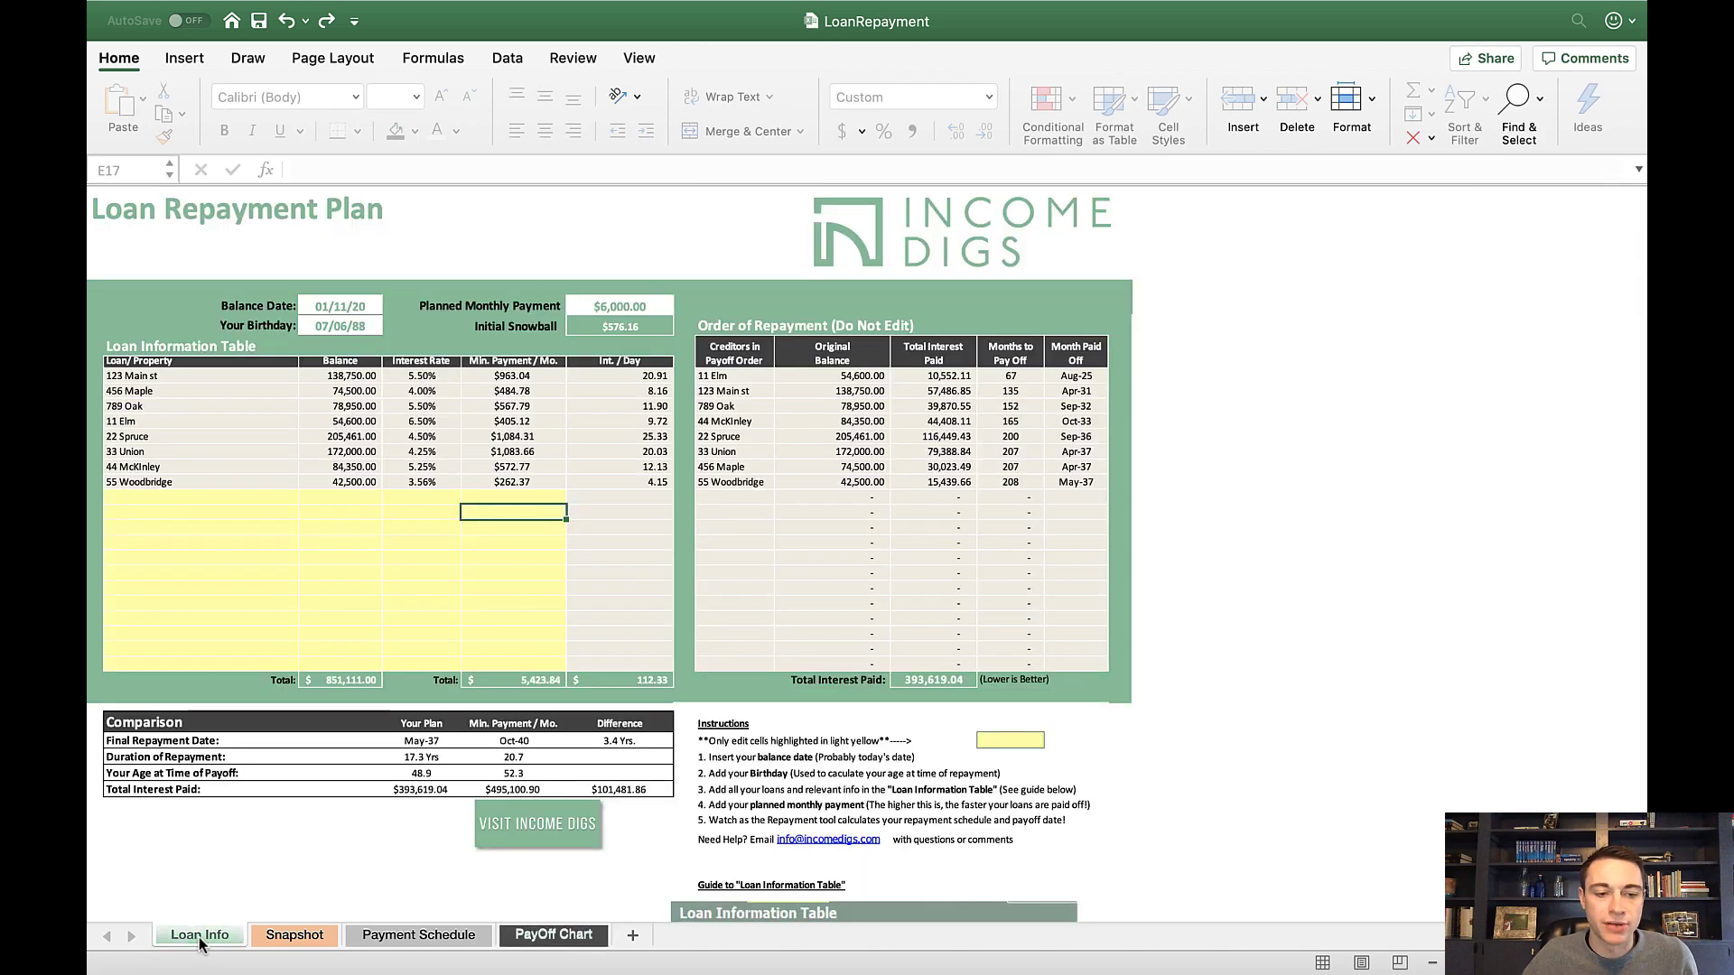
pyautogui.click(659, 305)
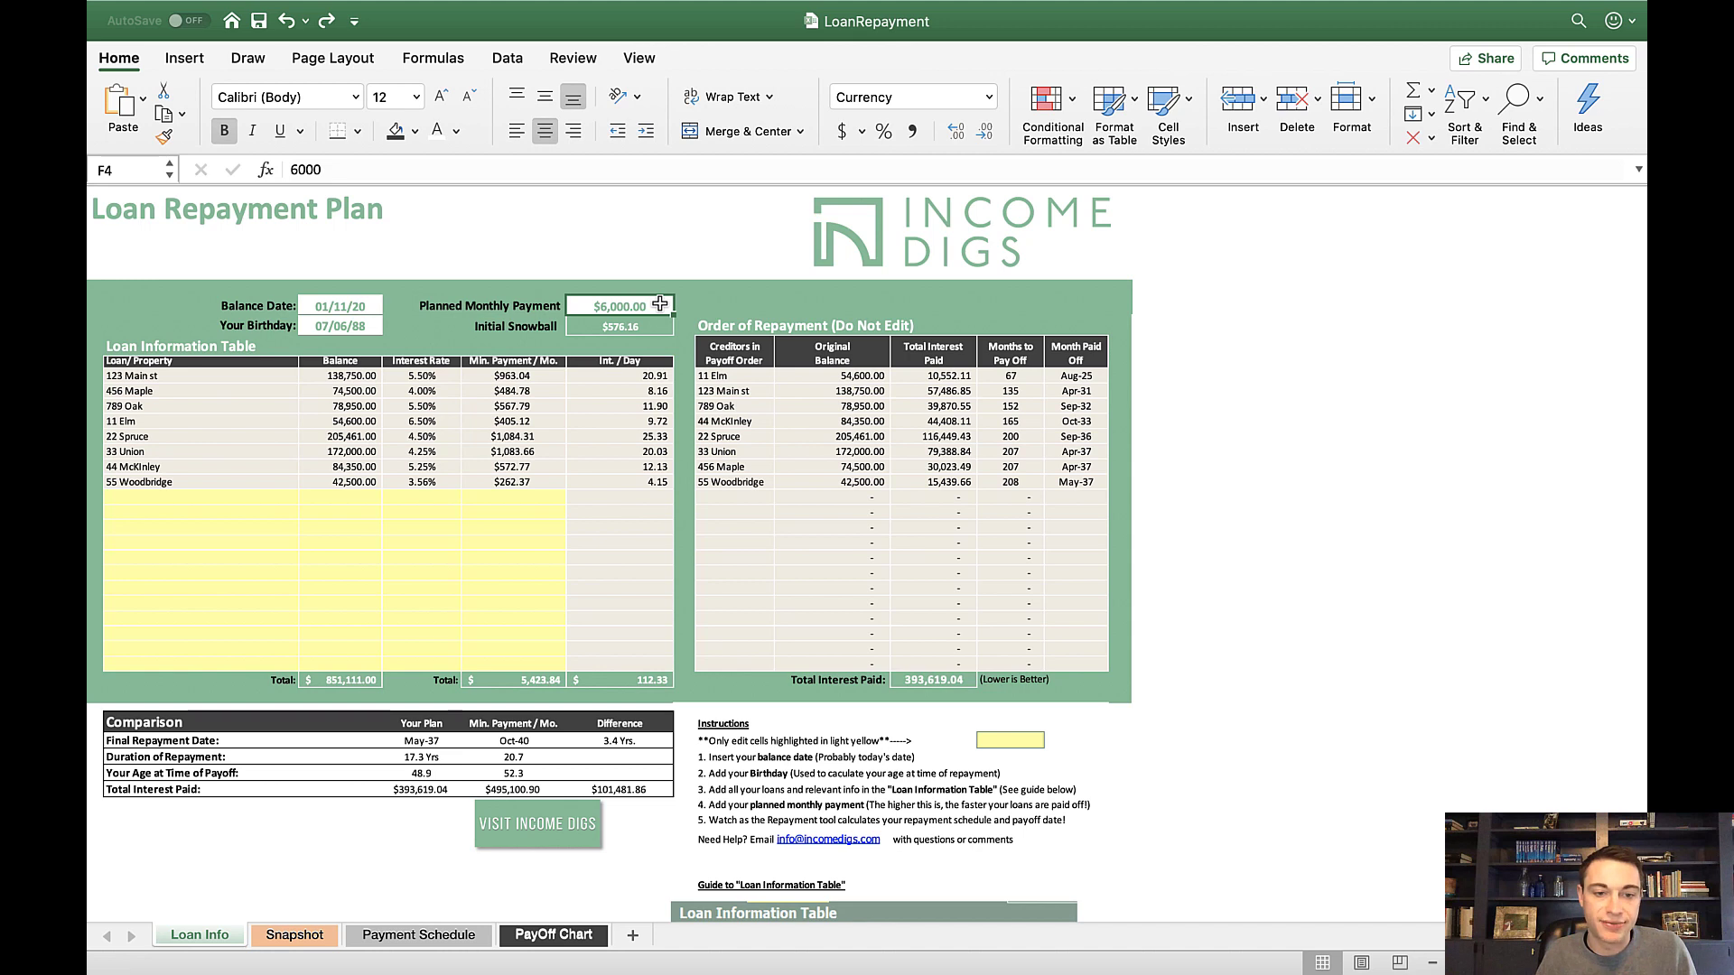
pyautogui.write('5,6')
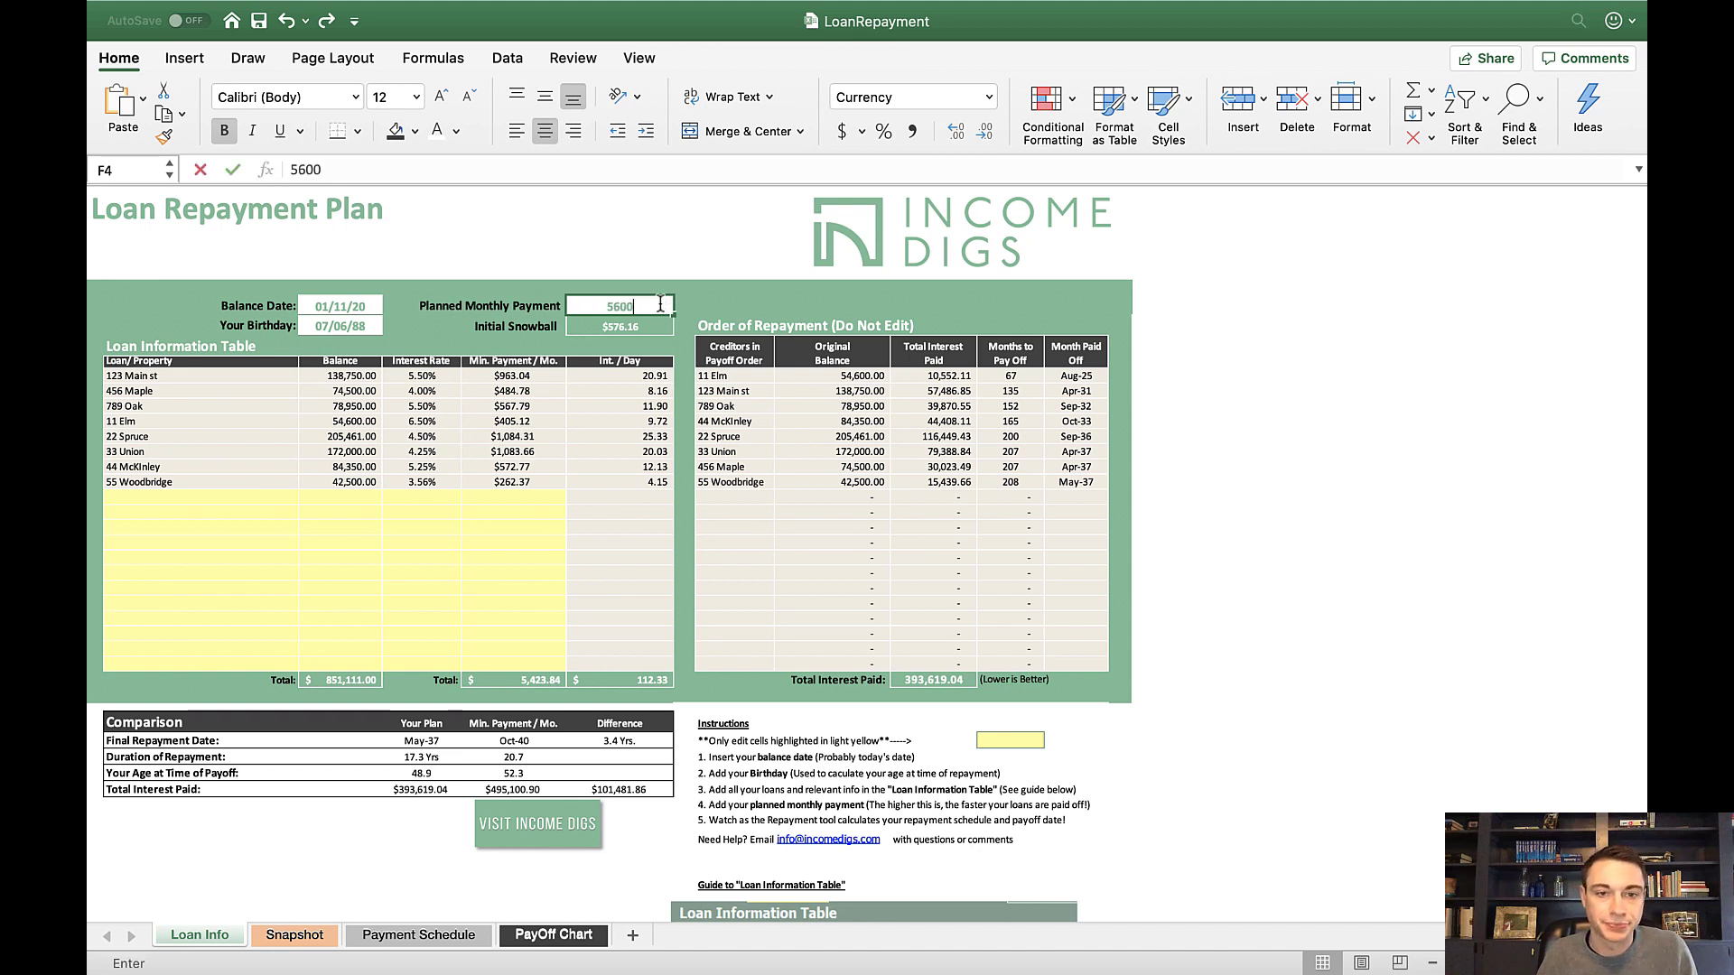
pyautogui.write('00')
pyautogui.press('Return')
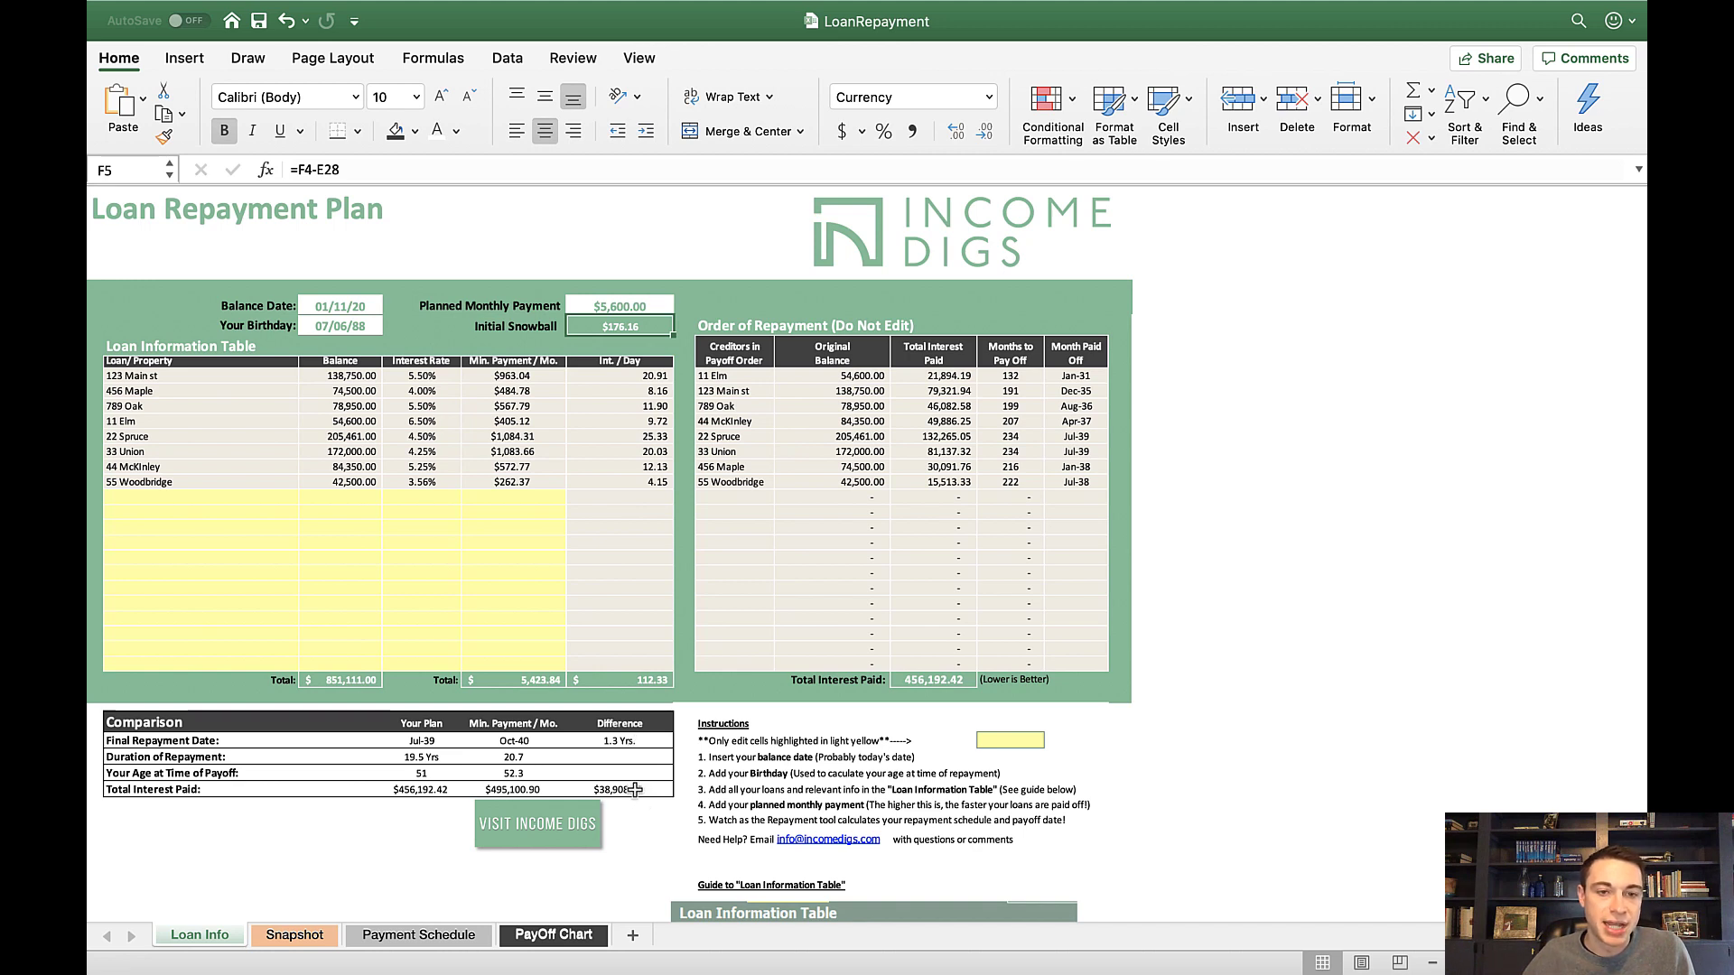
# Step: Set the Planned Monthly Payment to $6,250
pyautogui.click(624, 308)
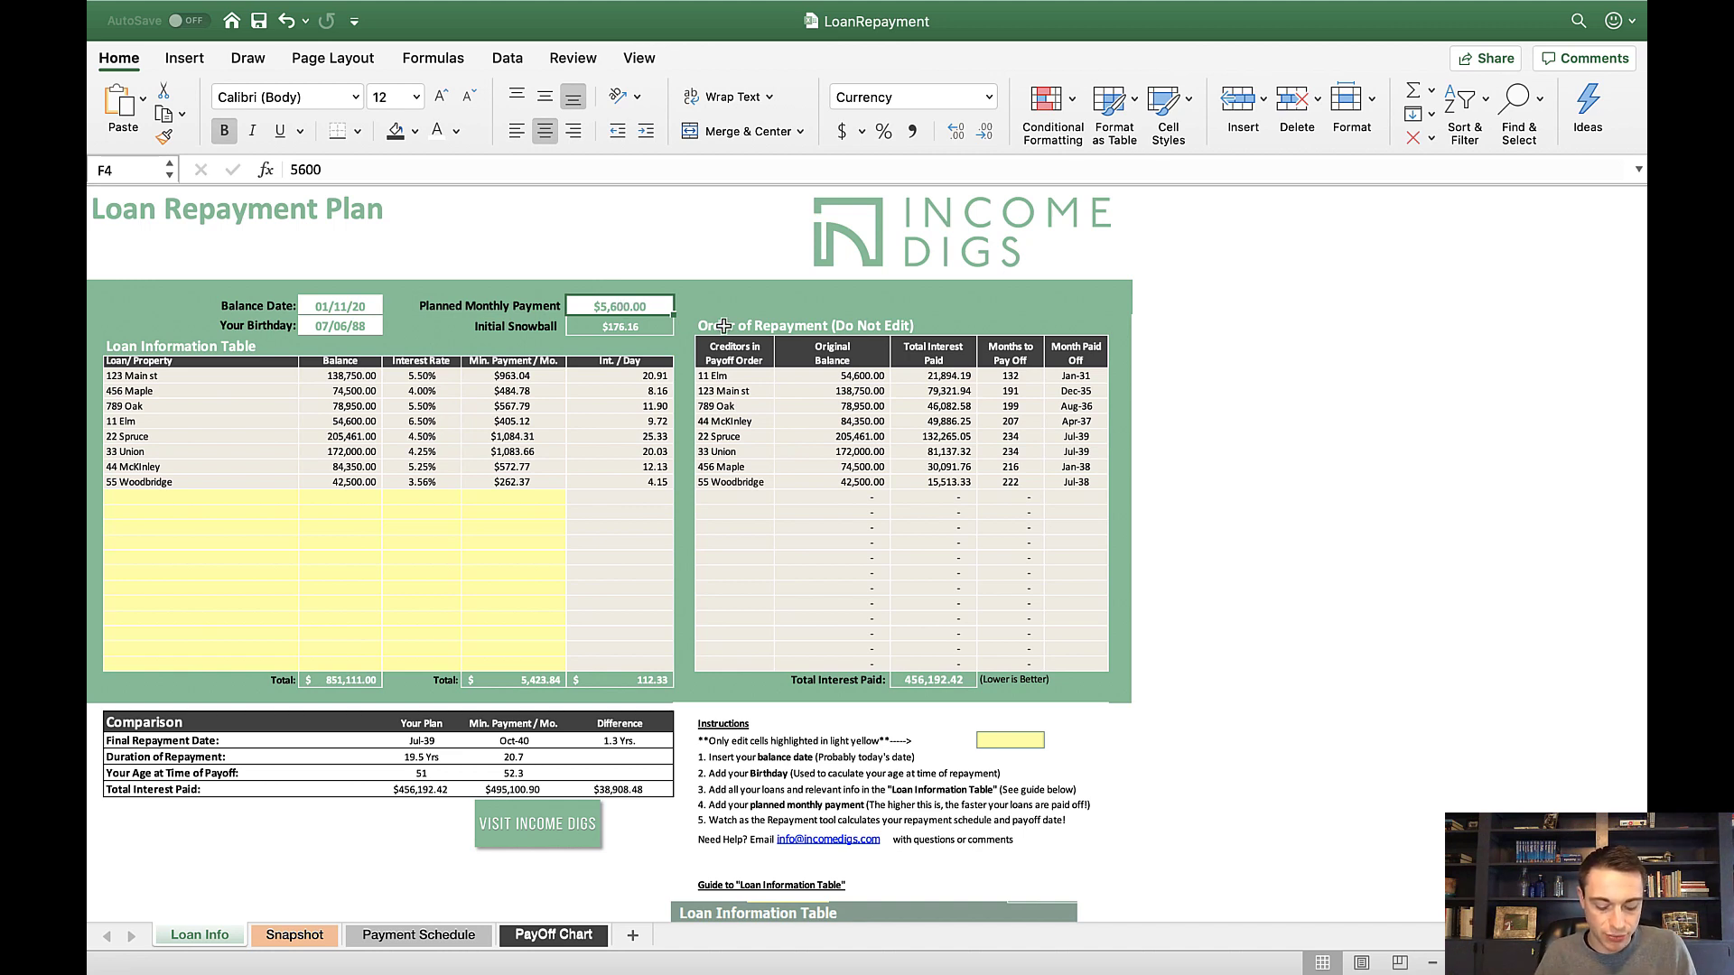
pyautogui.write('6,')
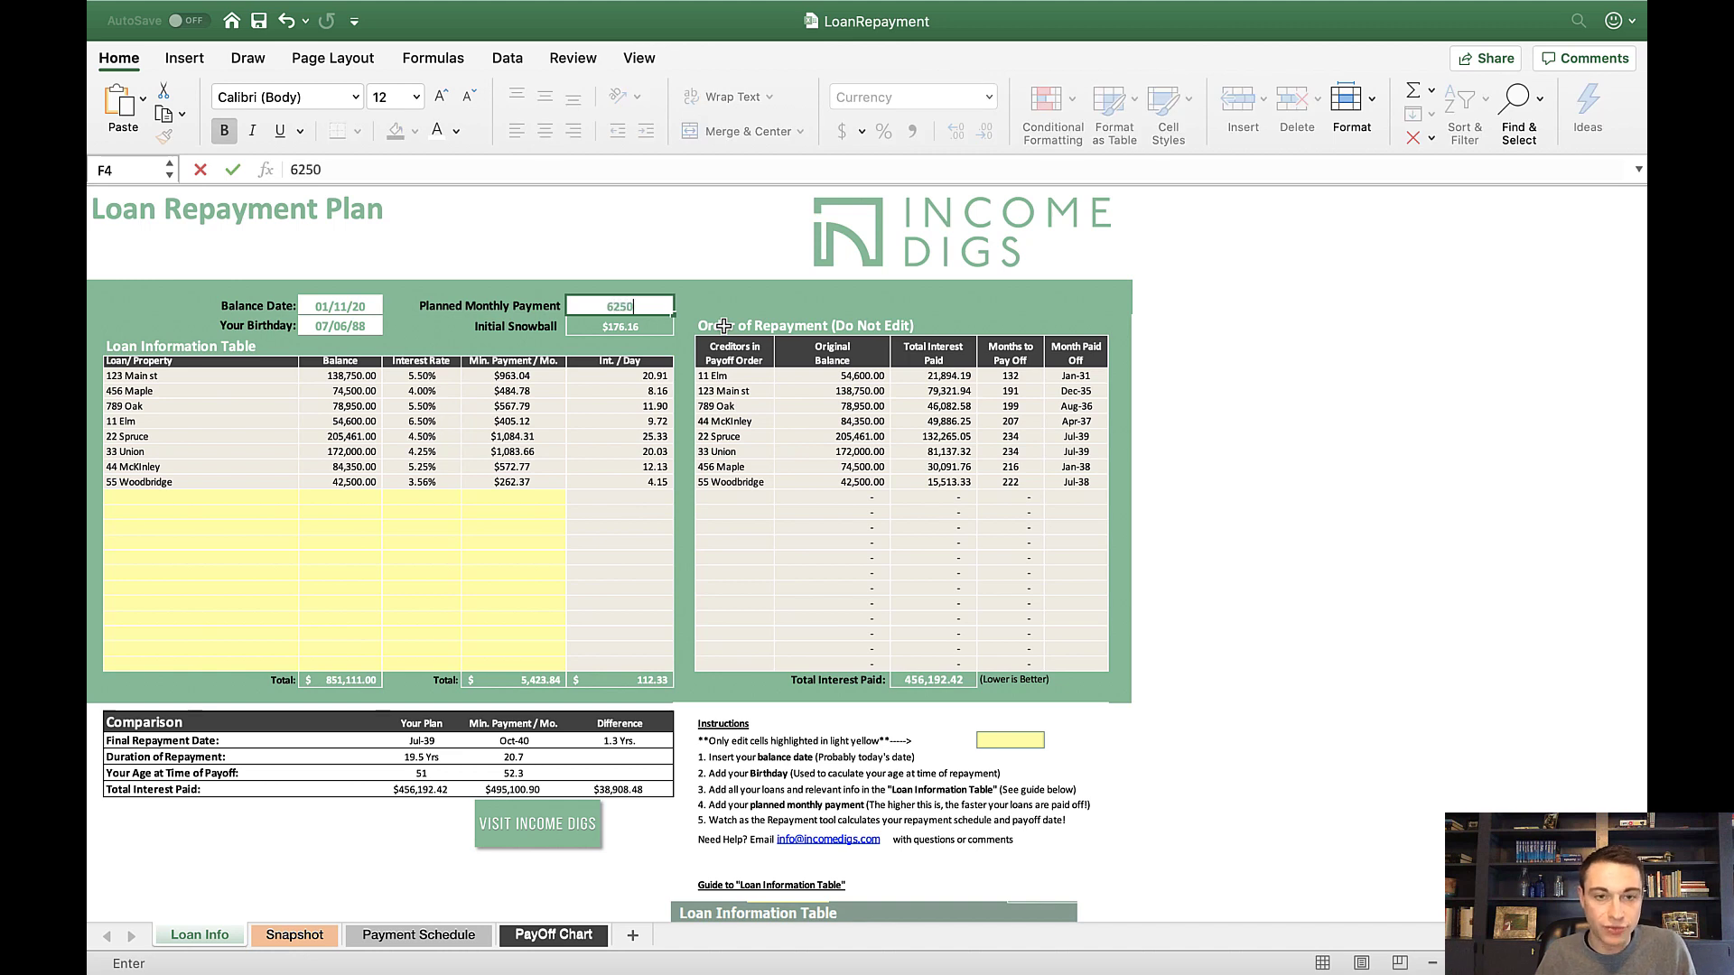
pyautogui.write('250')
pyautogui.press('Return')
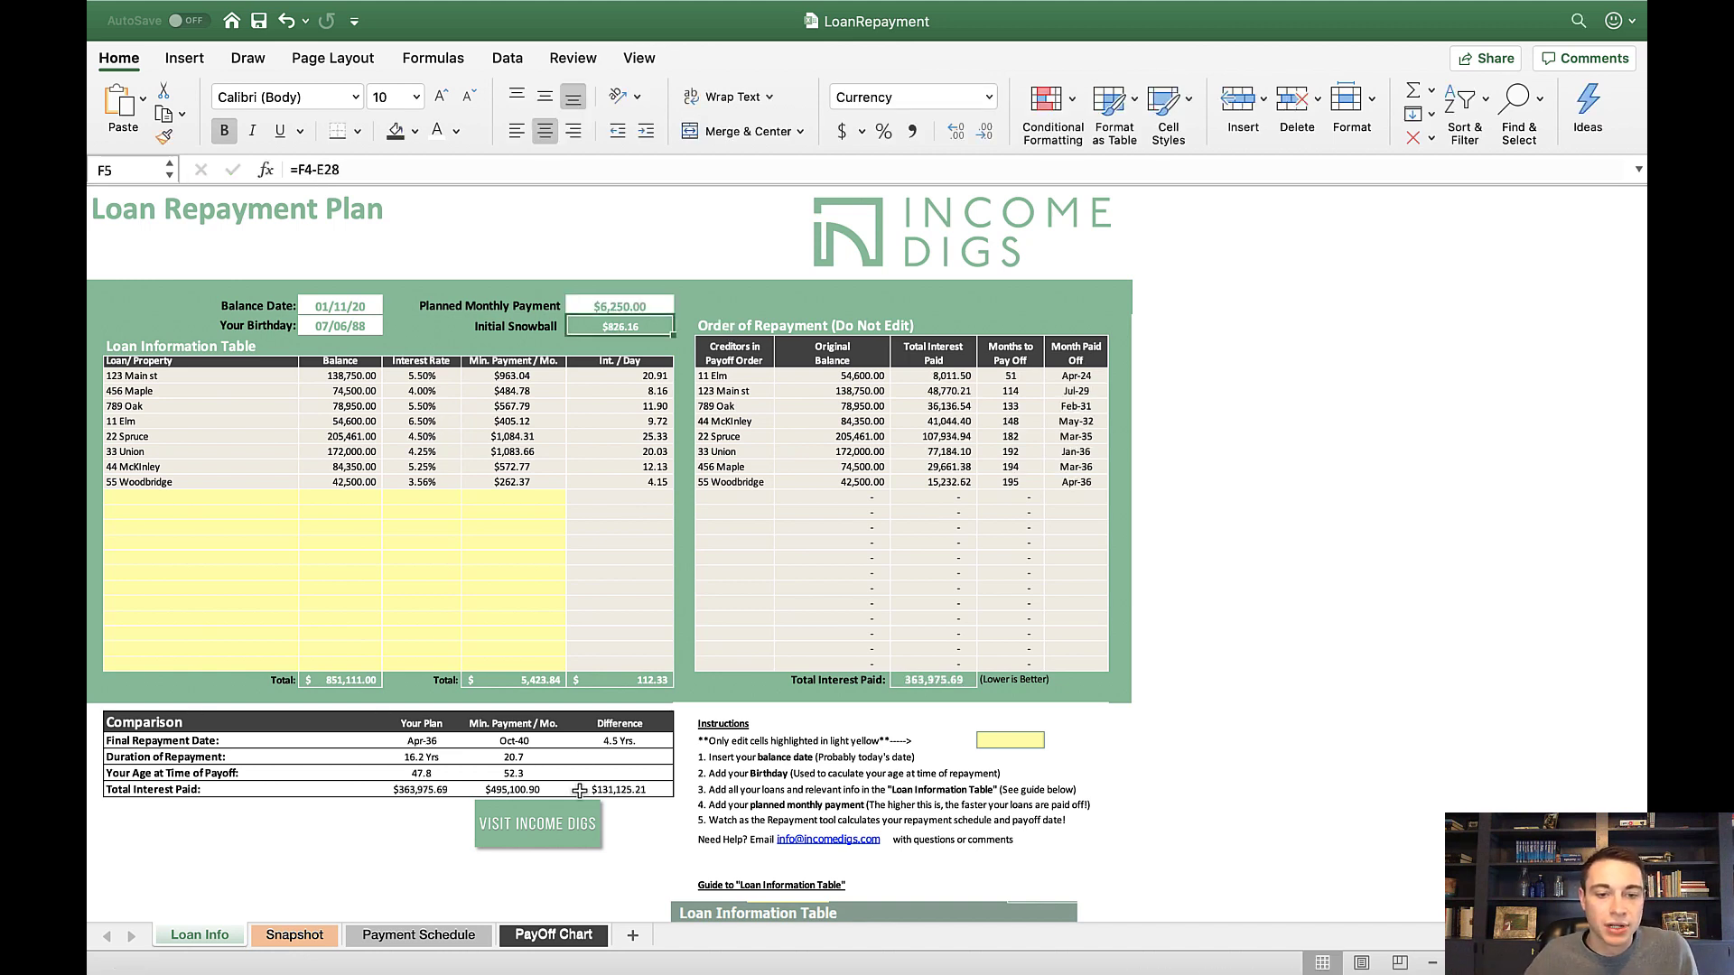
# Step: Check the repayment date difference, try a Planned Monthly Payment of 0 and undo the entry
pyautogui.click(624, 742)
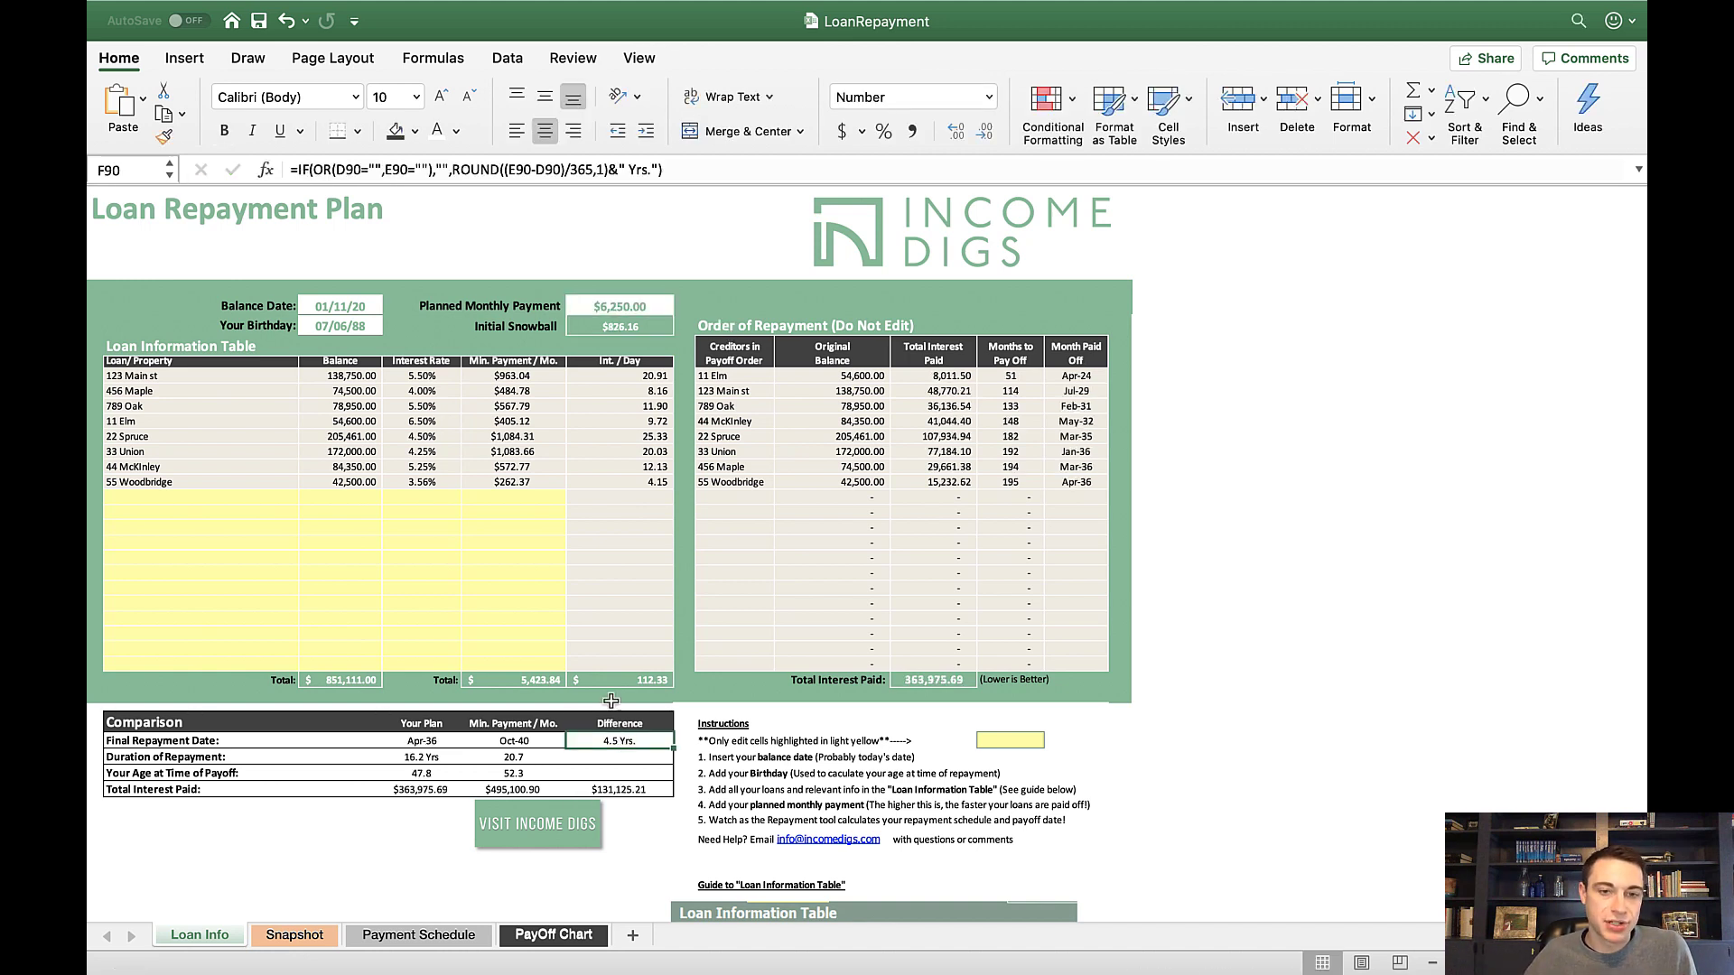
pyautogui.click(601, 298)
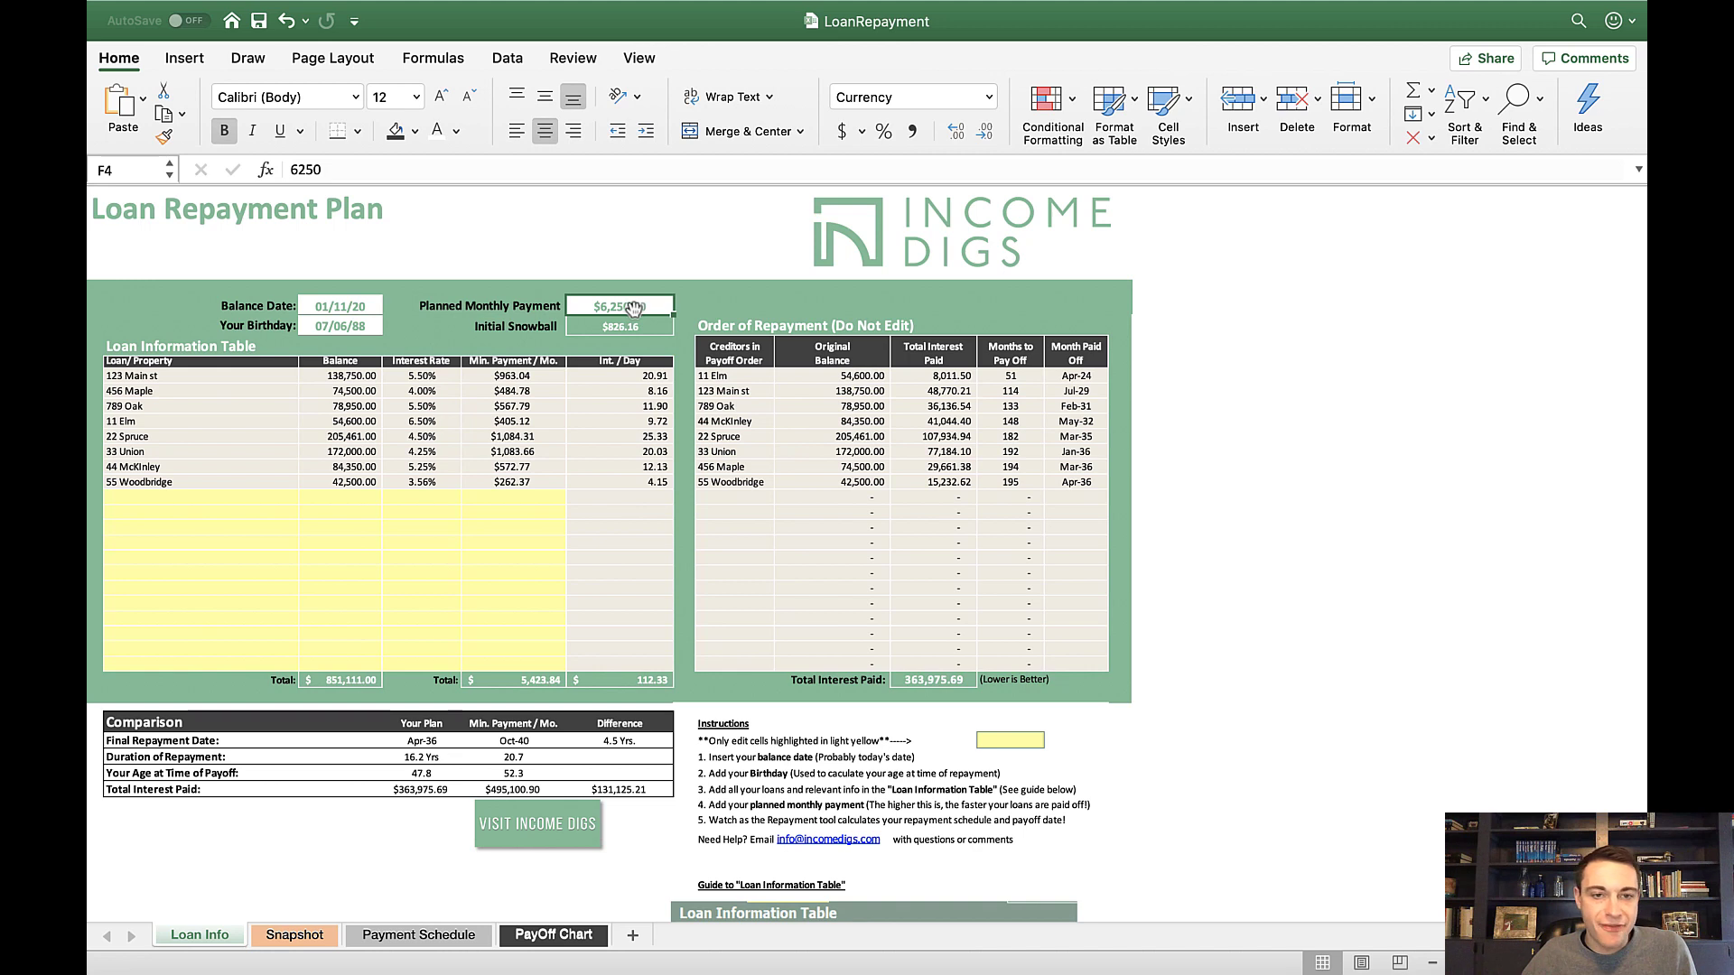
pyautogui.write('0')
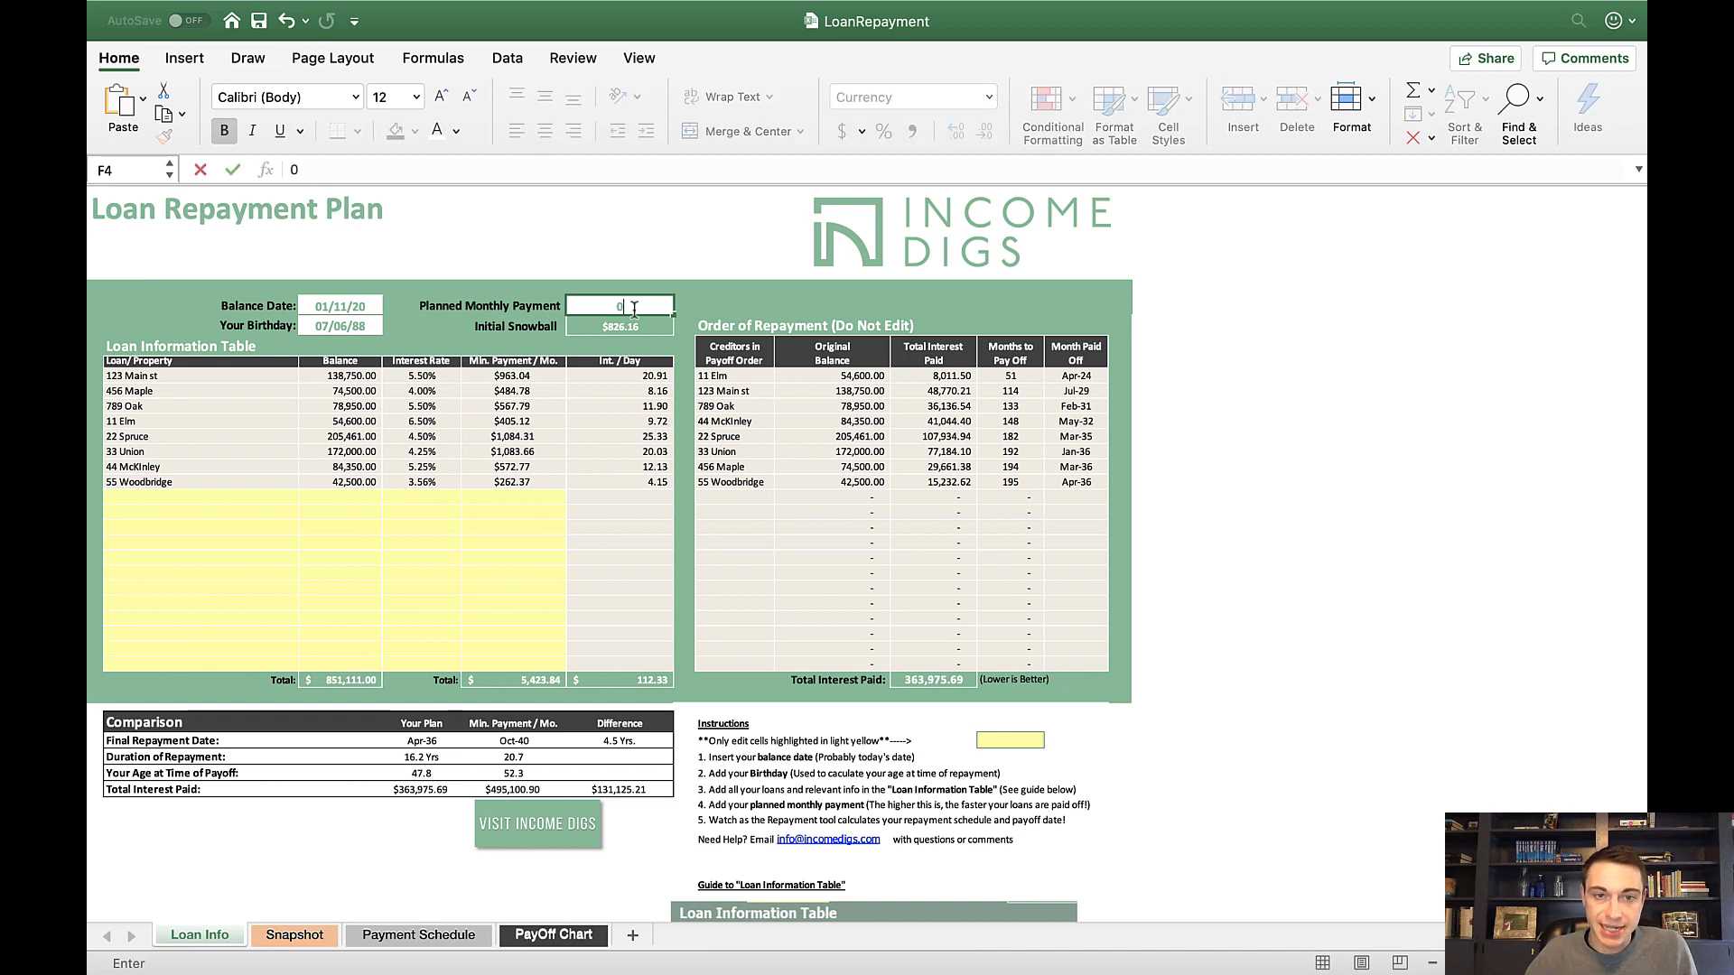
pyautogui.press('Return')
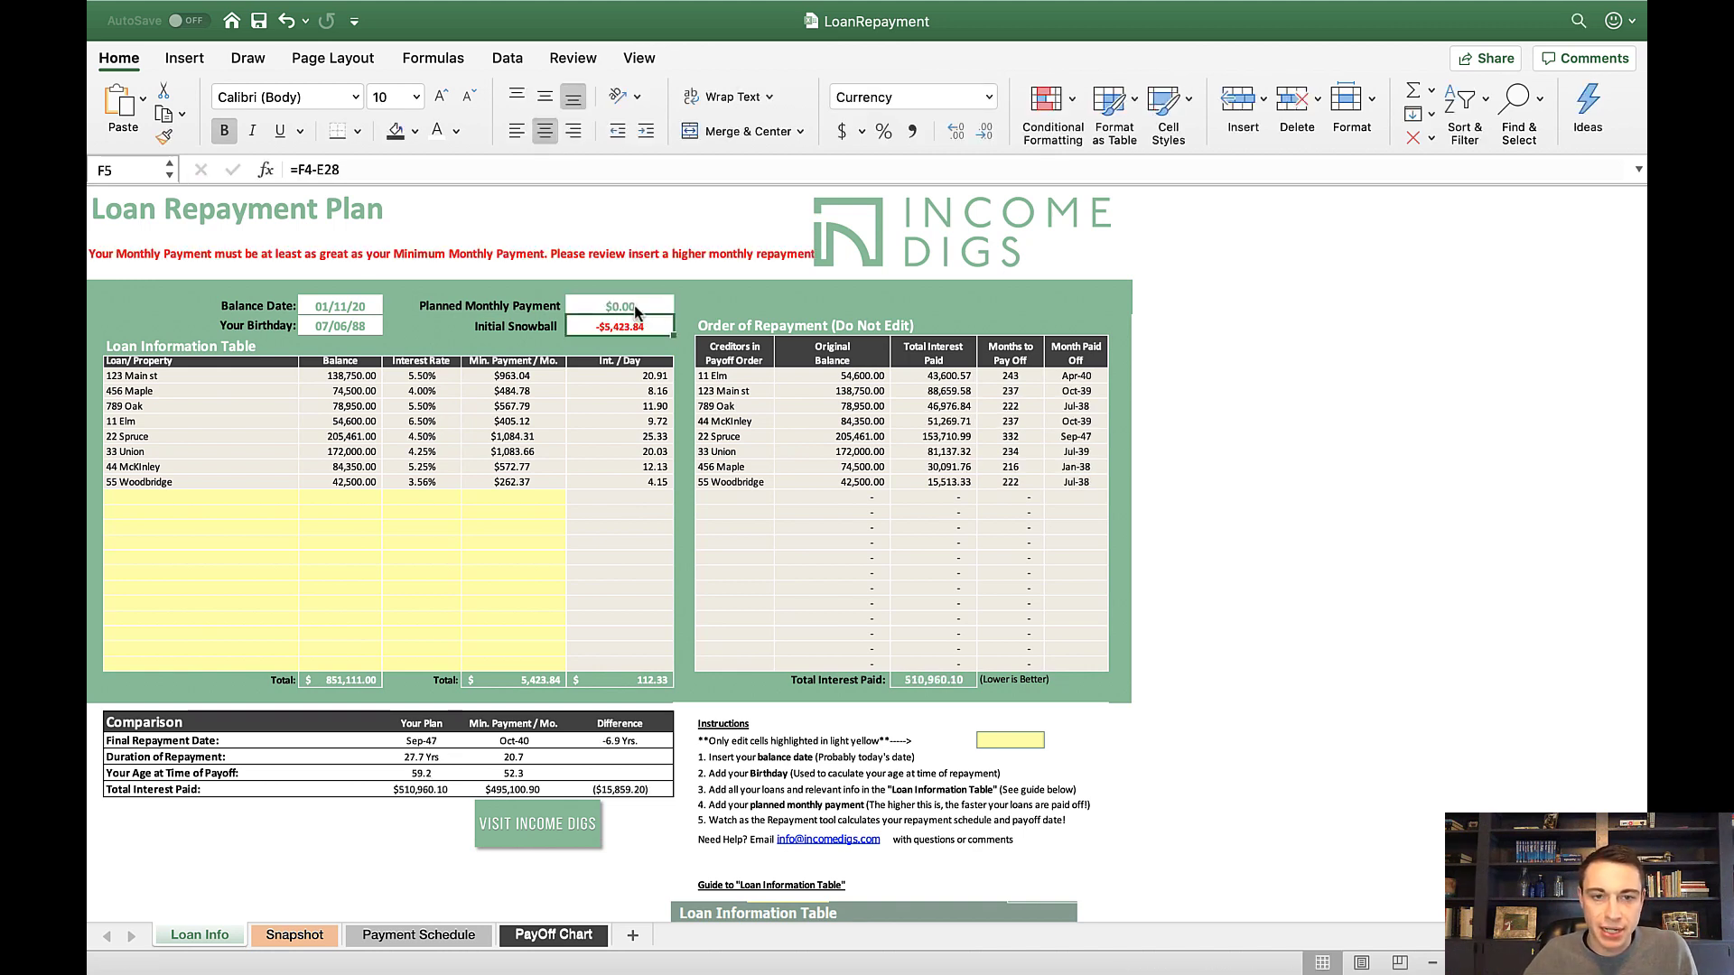
pyautogui.press('super+z')
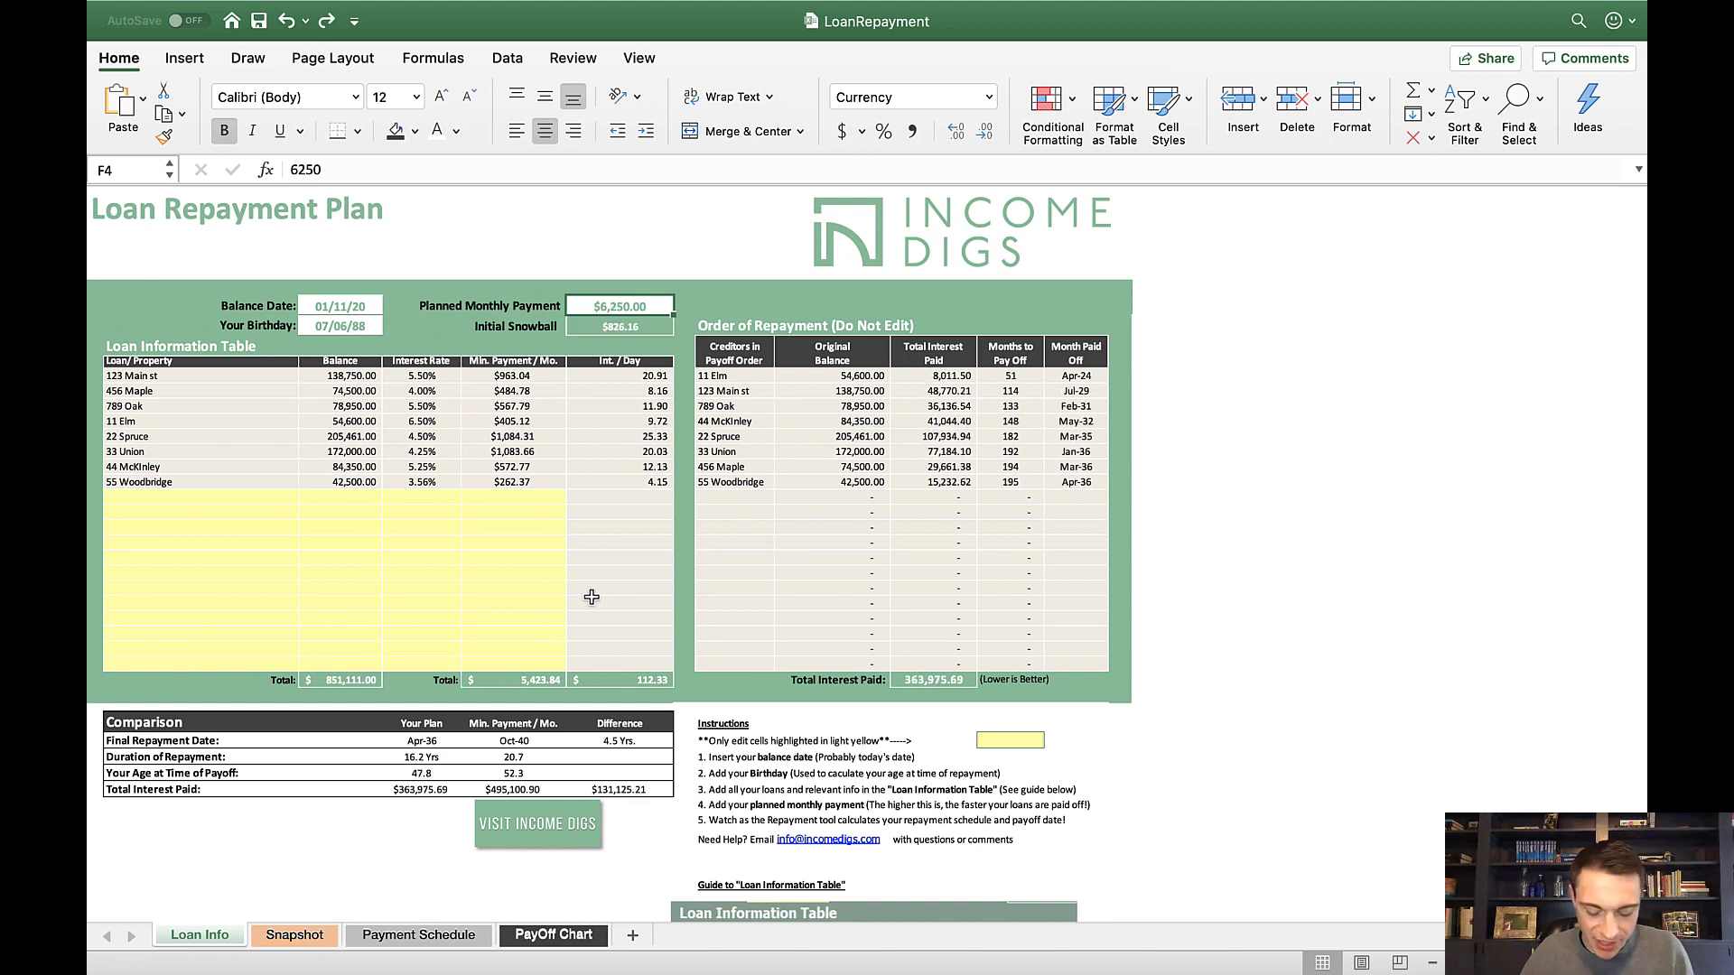
# Step: Set the Planned Monthly Payment to $6,000 and check the Your Plan age at time of payoff
pyautogui.write('6000')
pyautogui.press('Return')
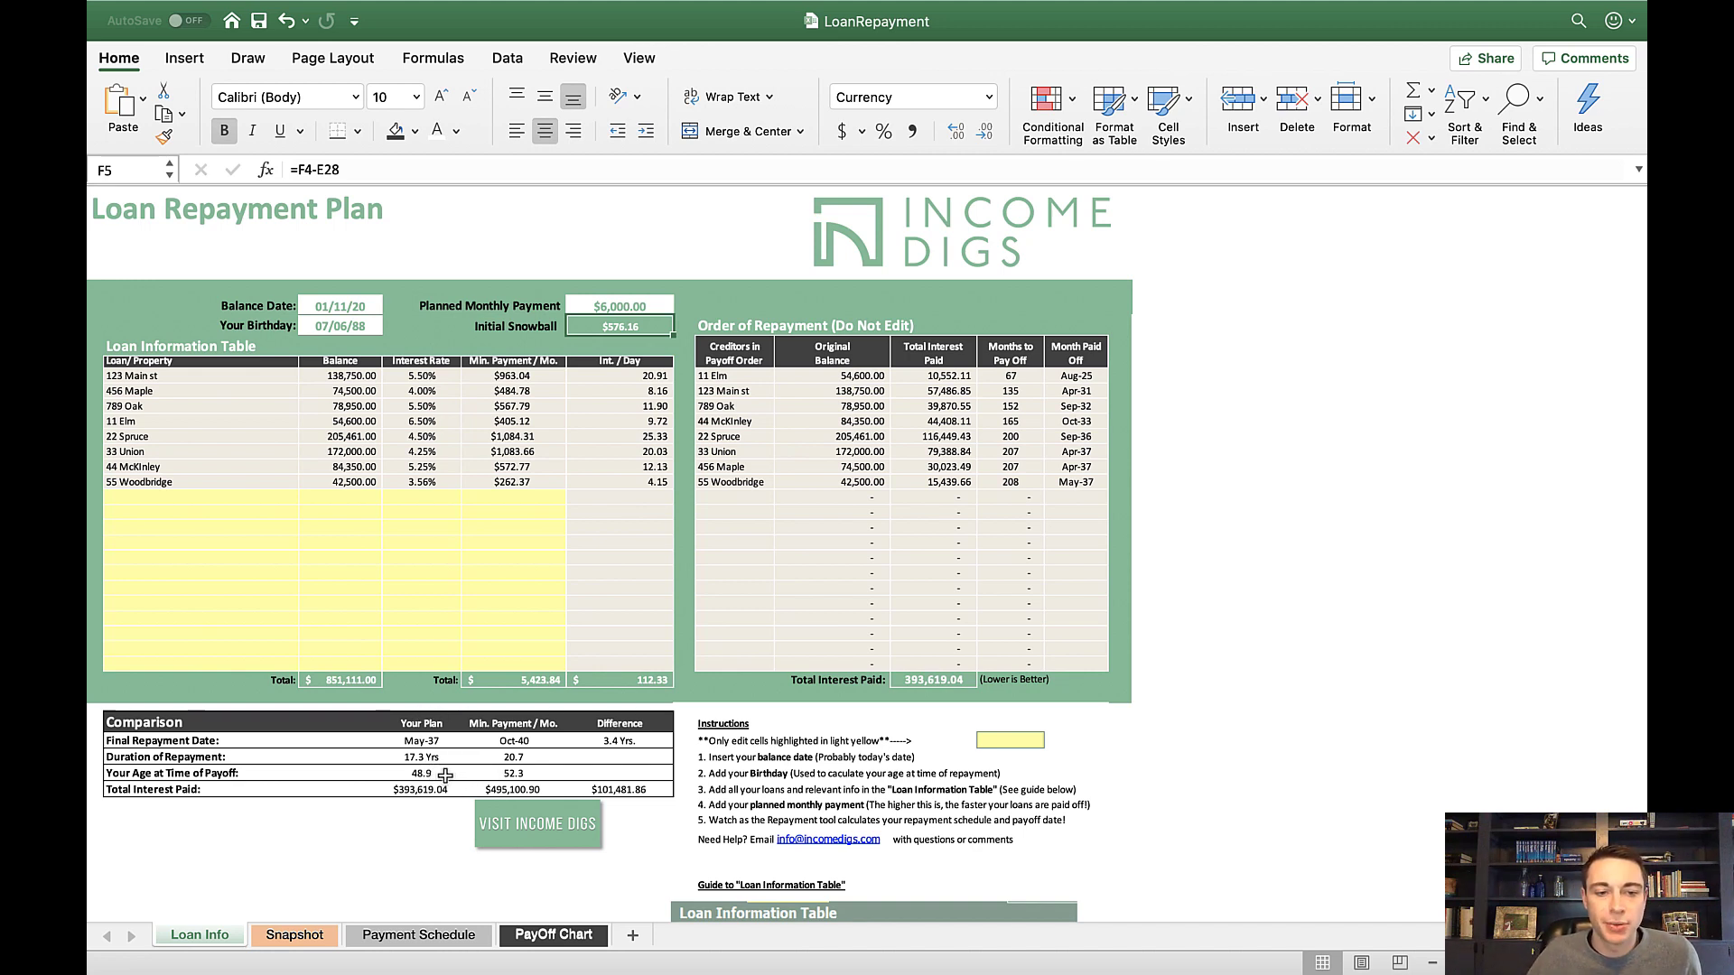
pyautogui.click(448, 780)
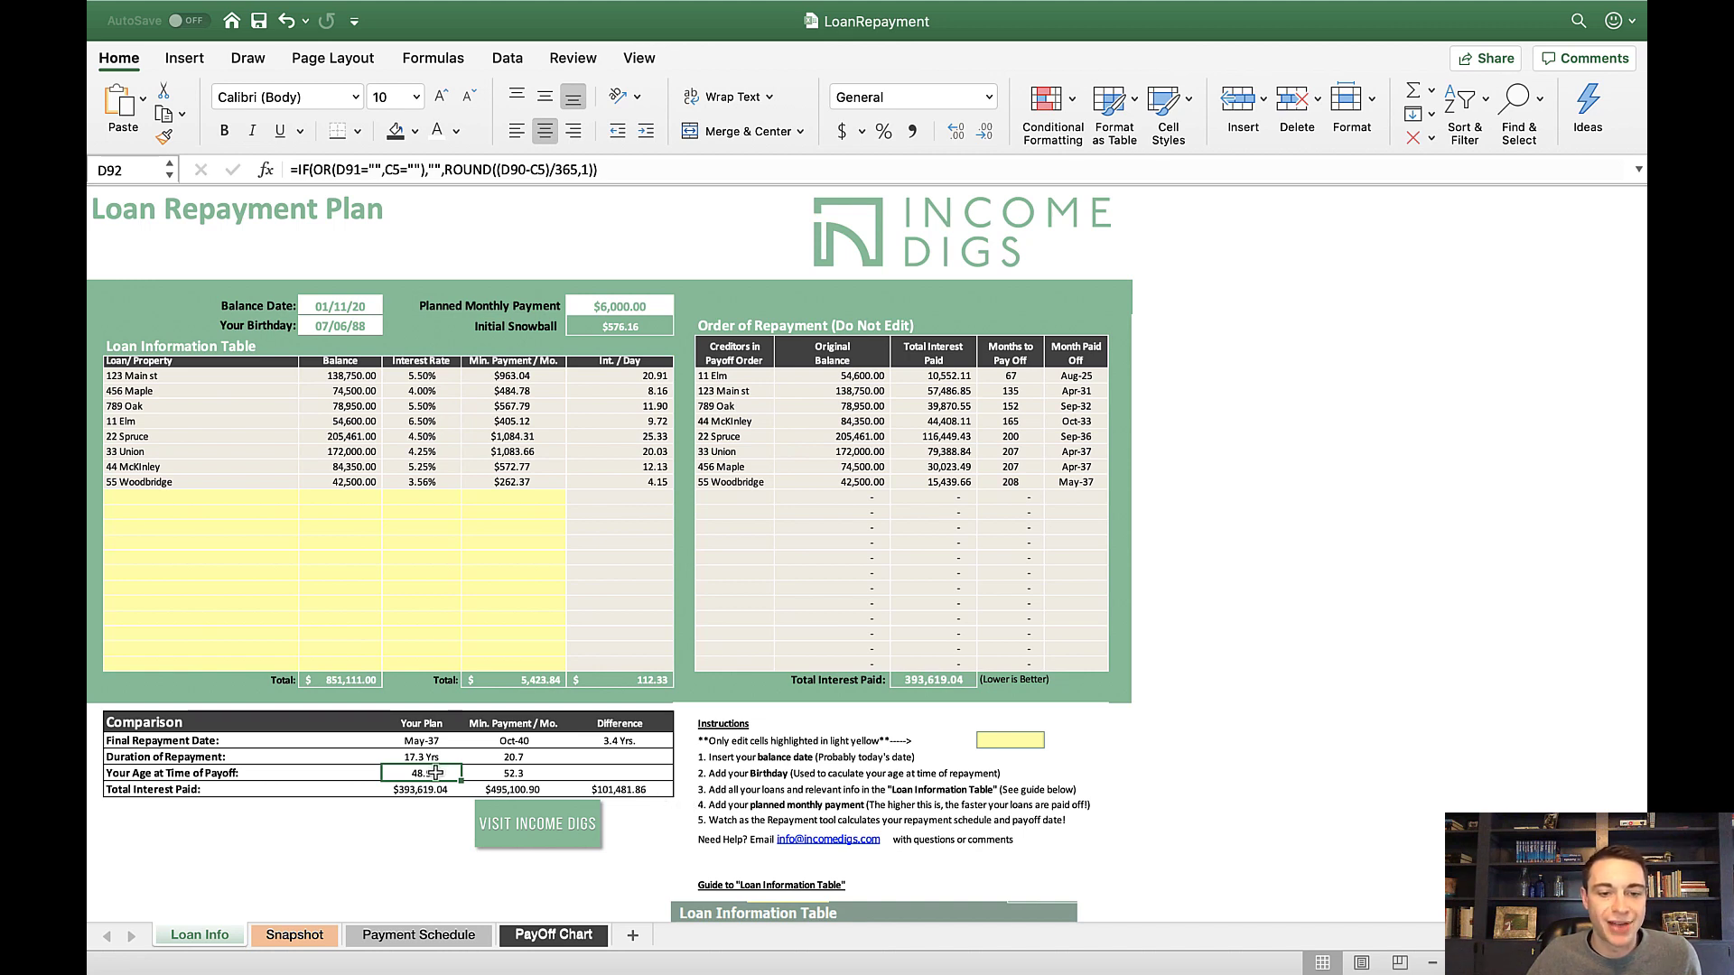
# Step: Set the Planned Monthly Payment back to $6,250
pyautogui.click(625, 305)
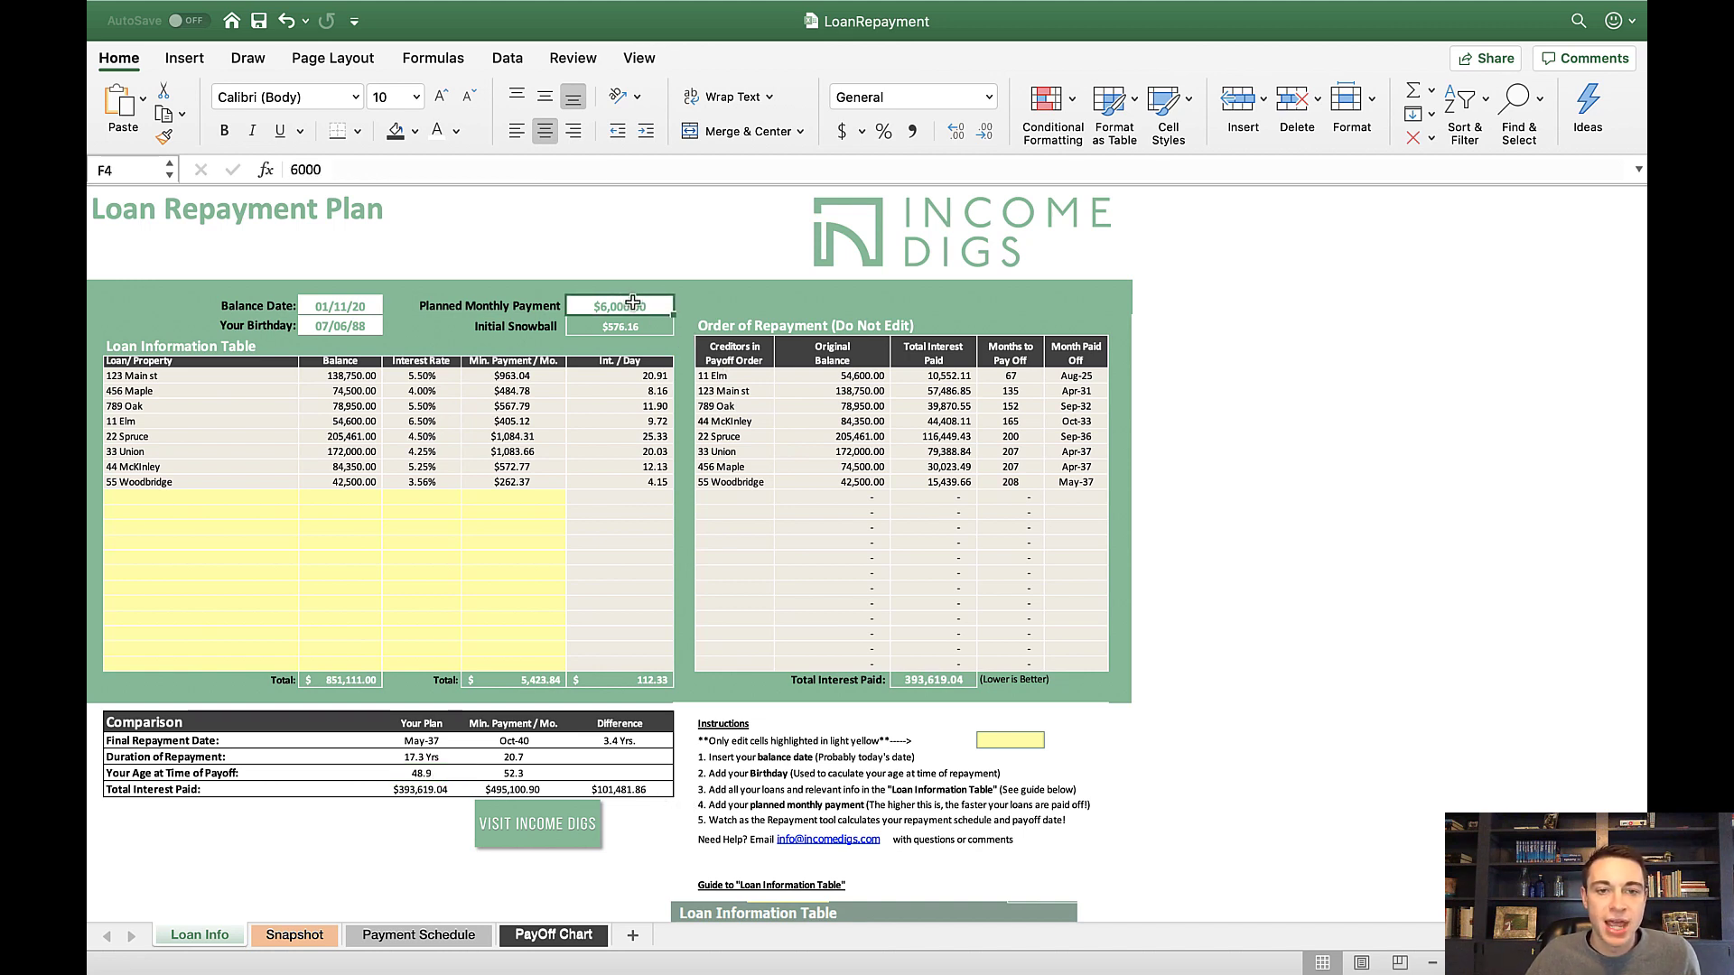
pyautogui.write('6,250')
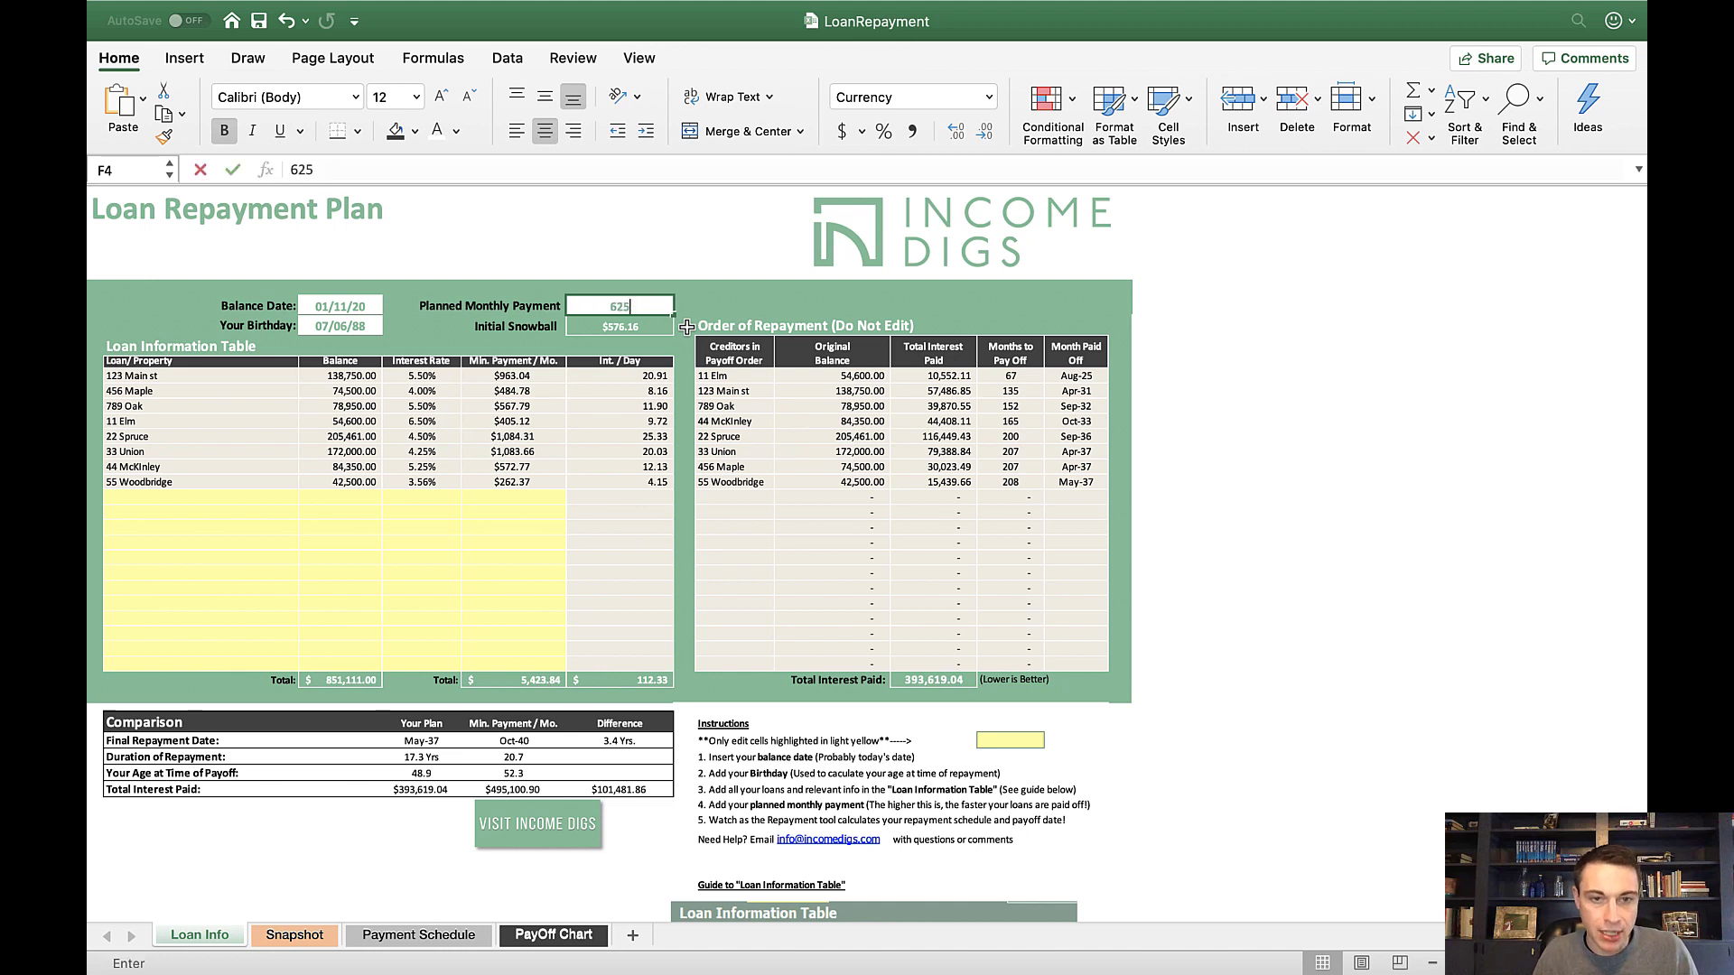
pyautogui.press('Return')
pyautogui.press('Up')
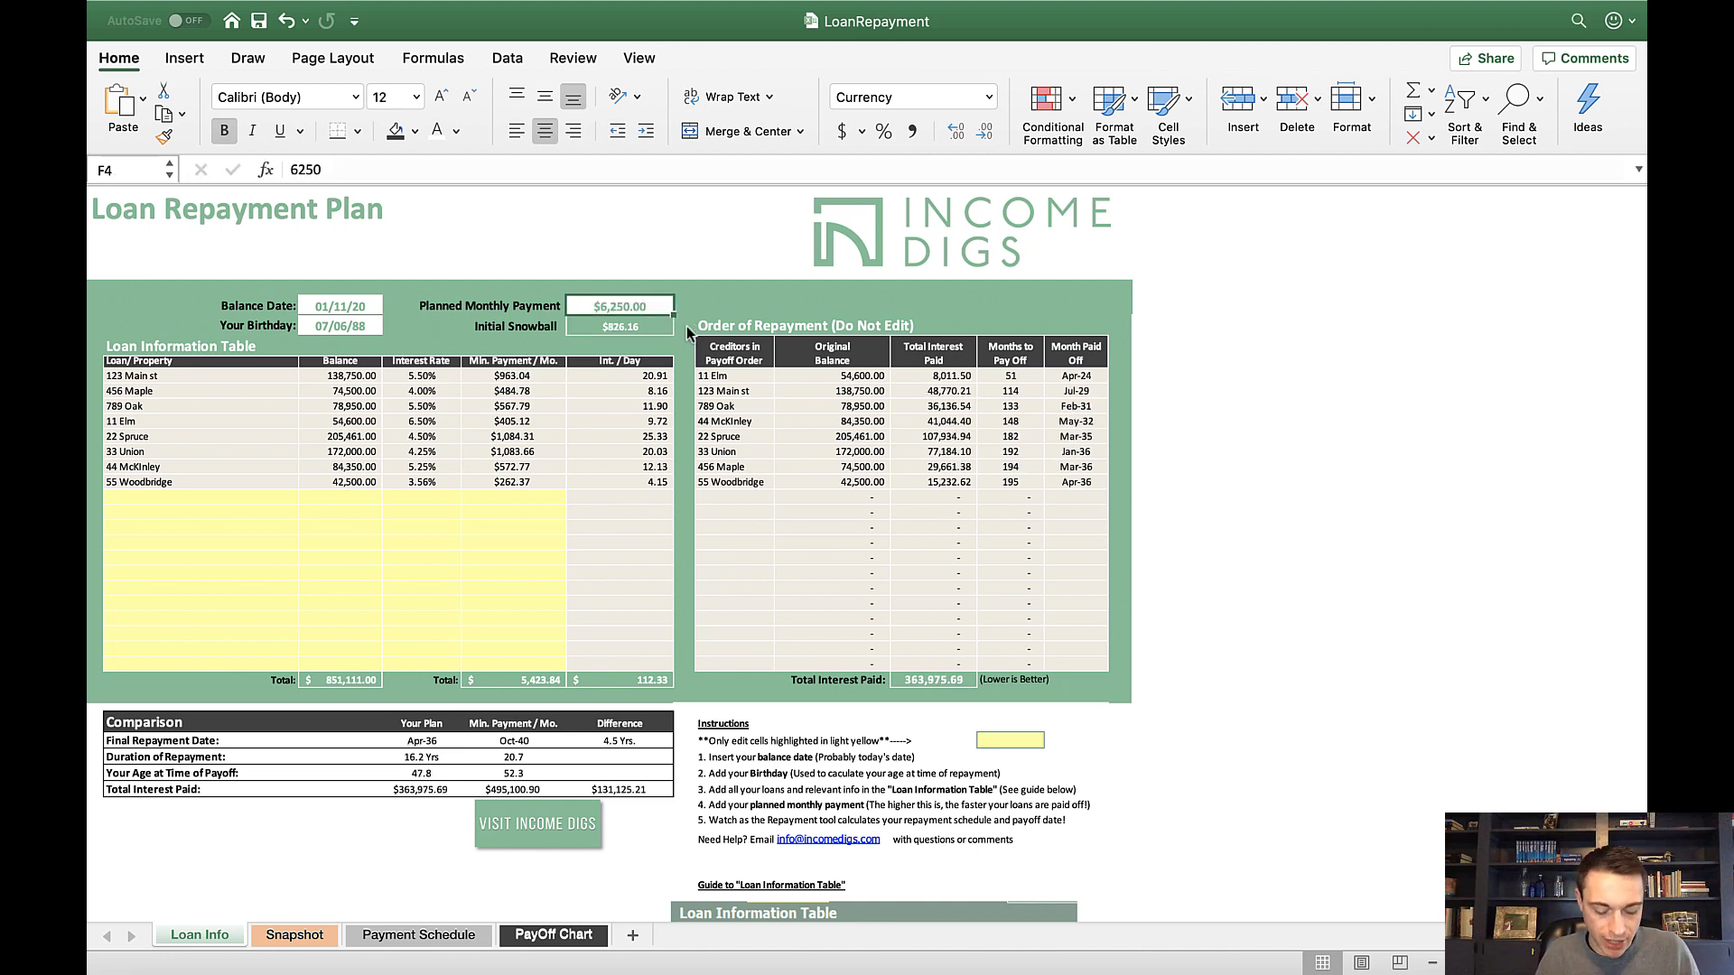
# Step: Try a Planned Monthly Payment of 6750 and undo the entry
pyautogui.write('6750')
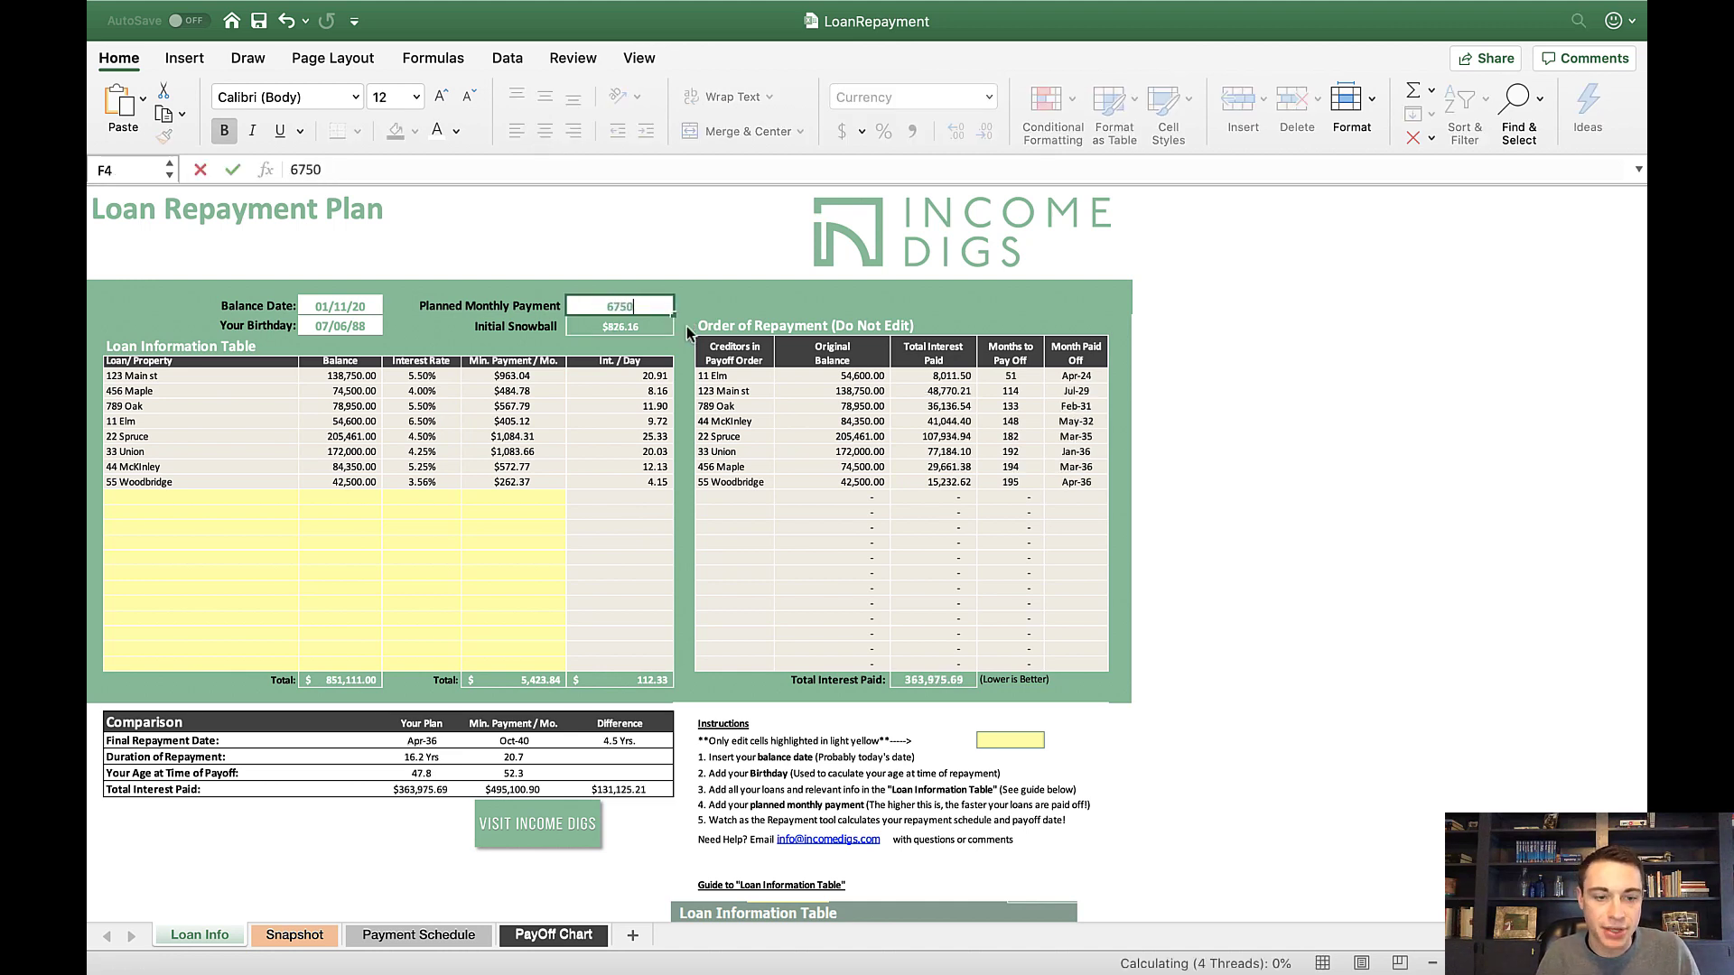
pyautogui.press('Return')
pyautogui.press('super+z')
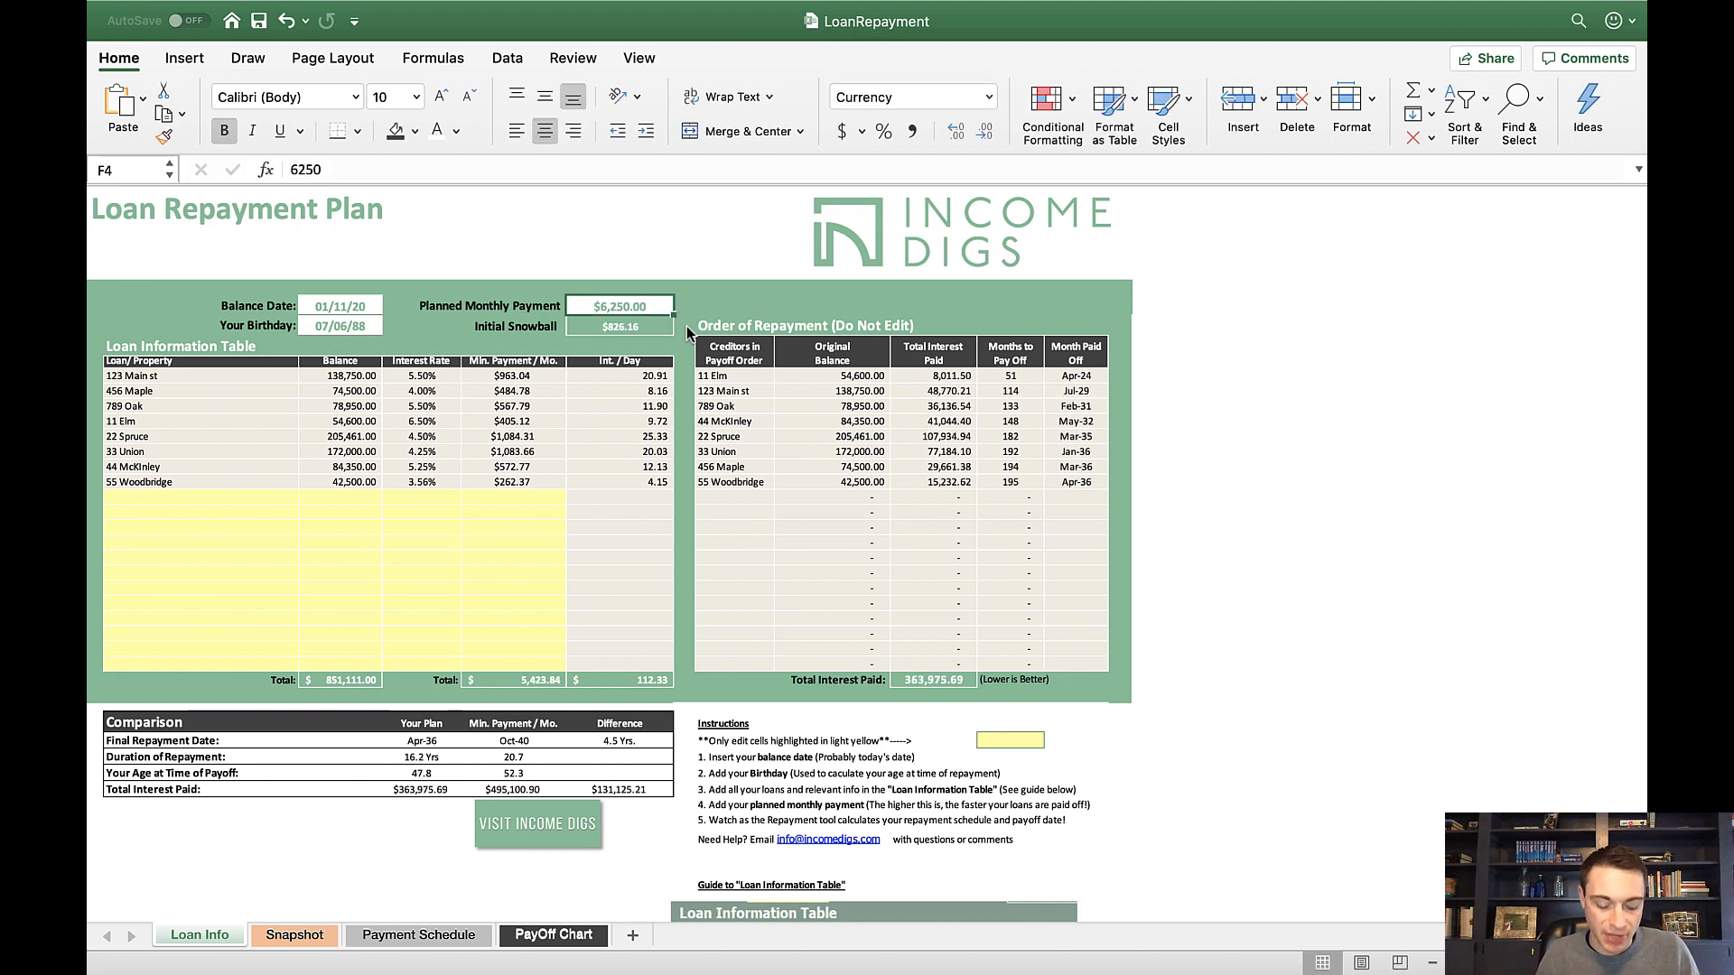
# Step: Set the Planned Monthly Payment to $6,000
pyautogui.write('6')
pyautogui.press('Return')
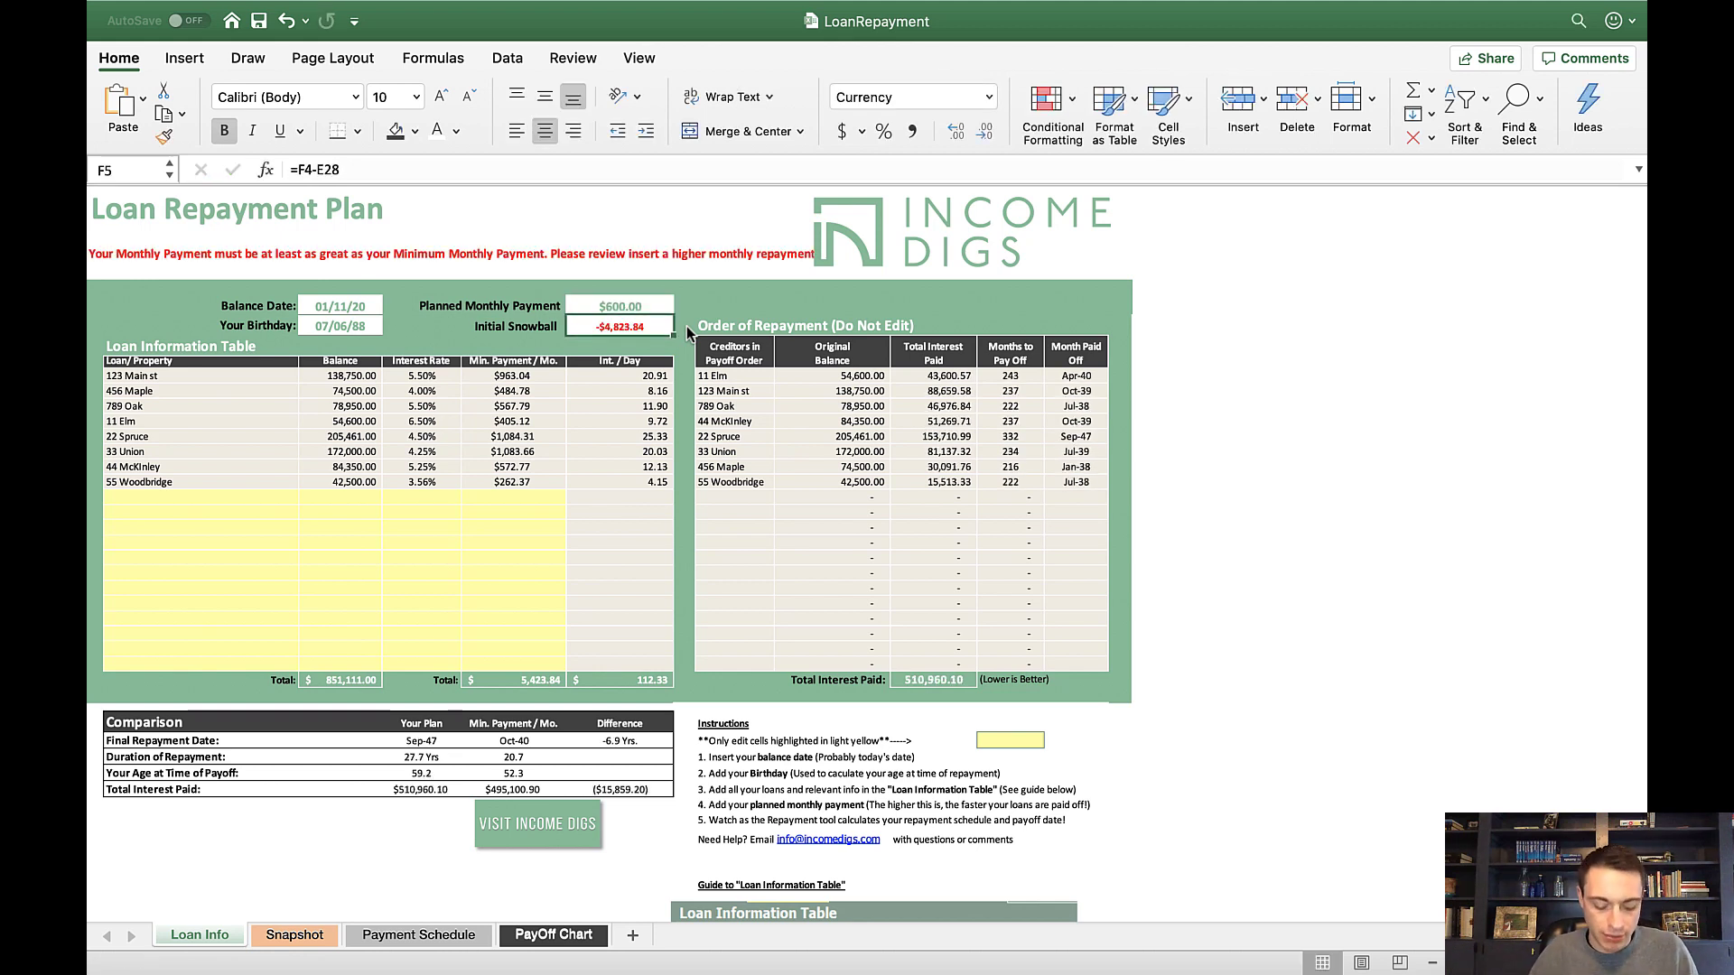
pyautogui.press('Up')
pyautogui.write('6,')
pyautogui.write('000')
pyautogui.press('Return')
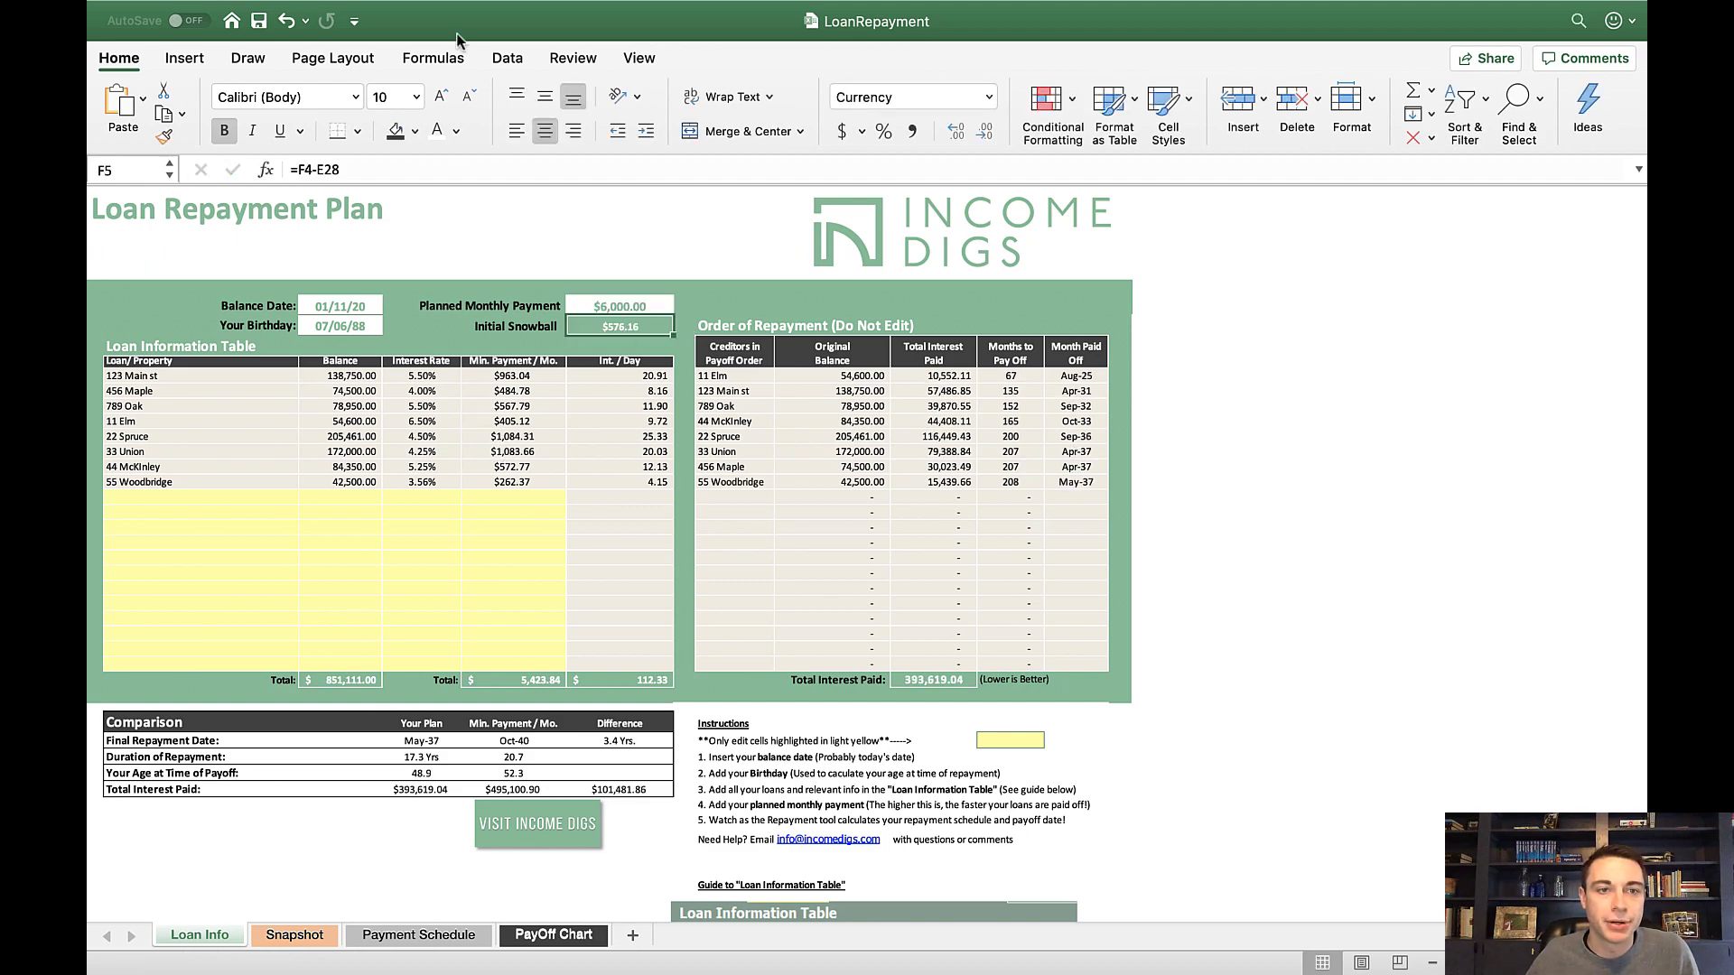
# Step: Start a Goal Seek with the Your Plan age at time of payoff, cell D92, as the set cell
pyautogui.moveTo(424, 4)
pyautogui.click(497, 12)
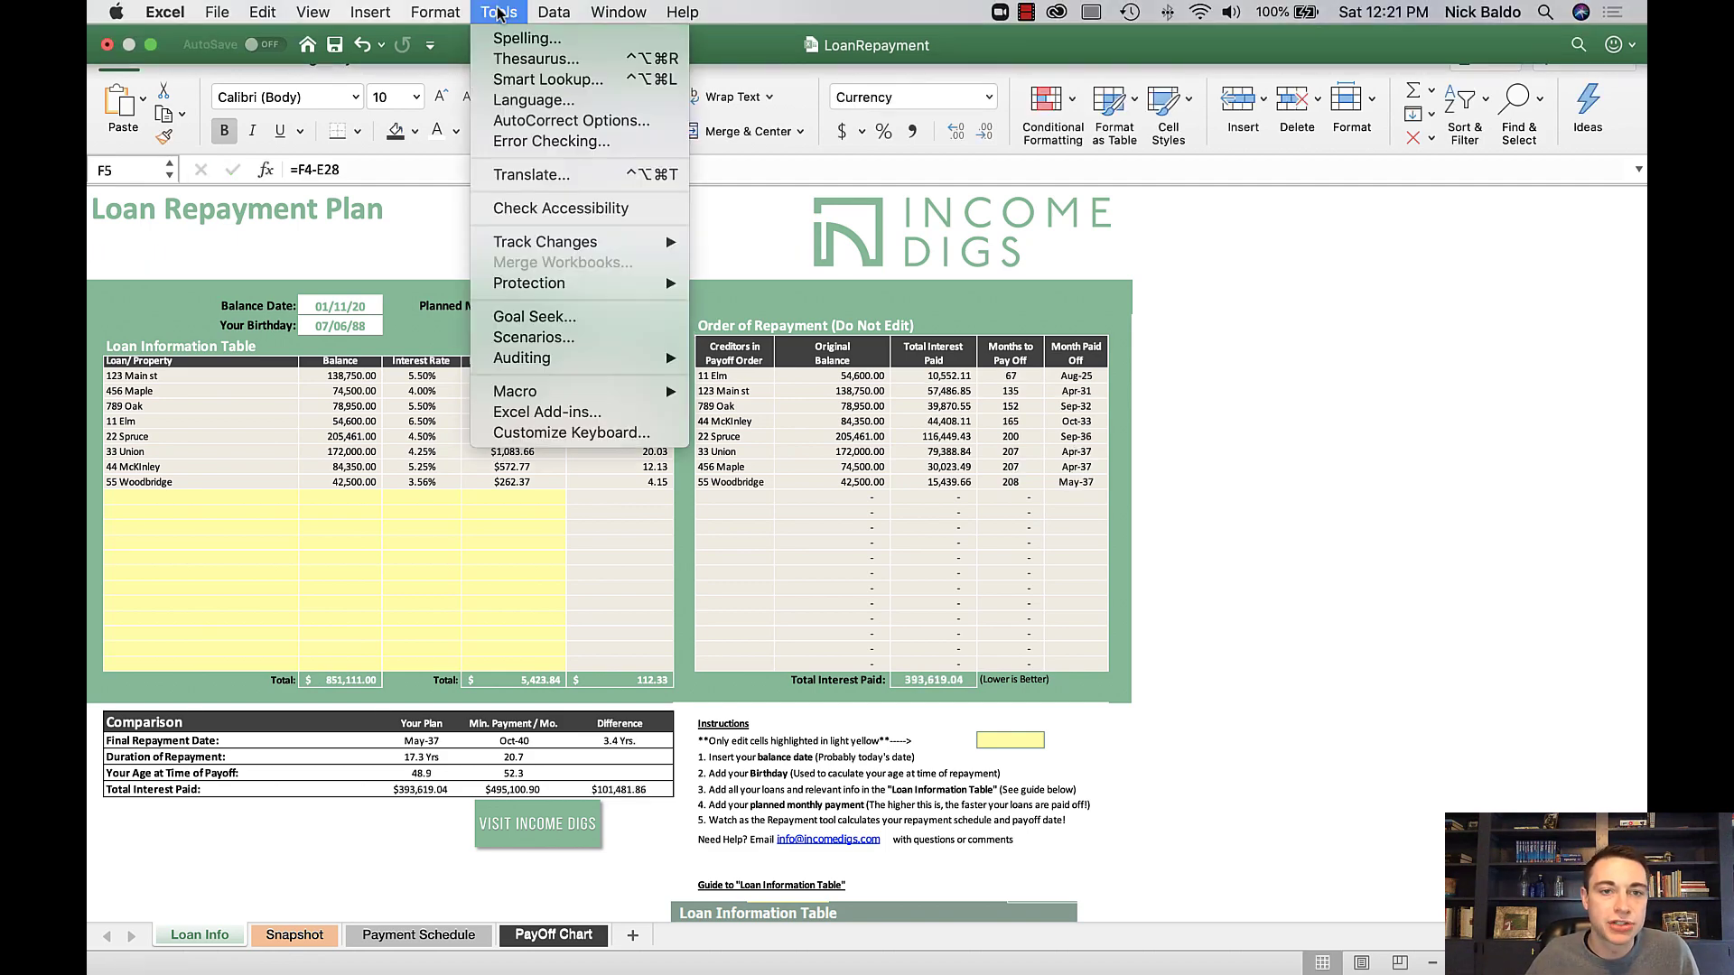
pyautogui.click(531, 316)
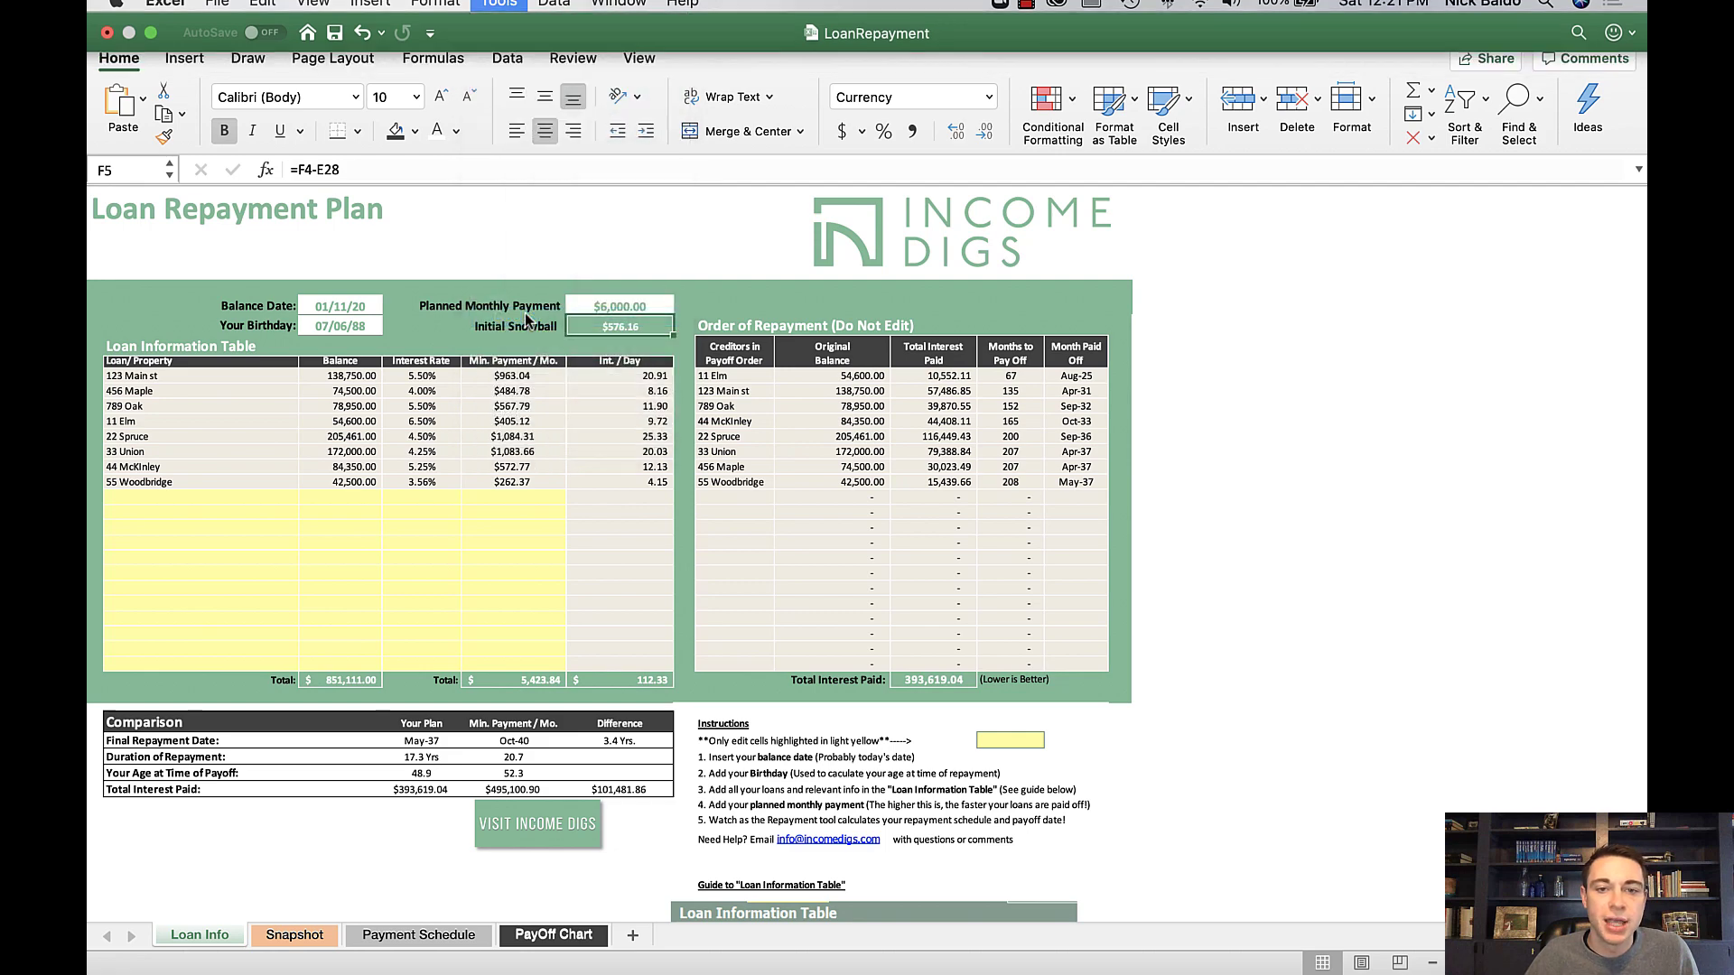
pyautogui.moveTo(770, 207); pyautogui.dragTo(854, 244)
pyautogui.click(1072, 288)
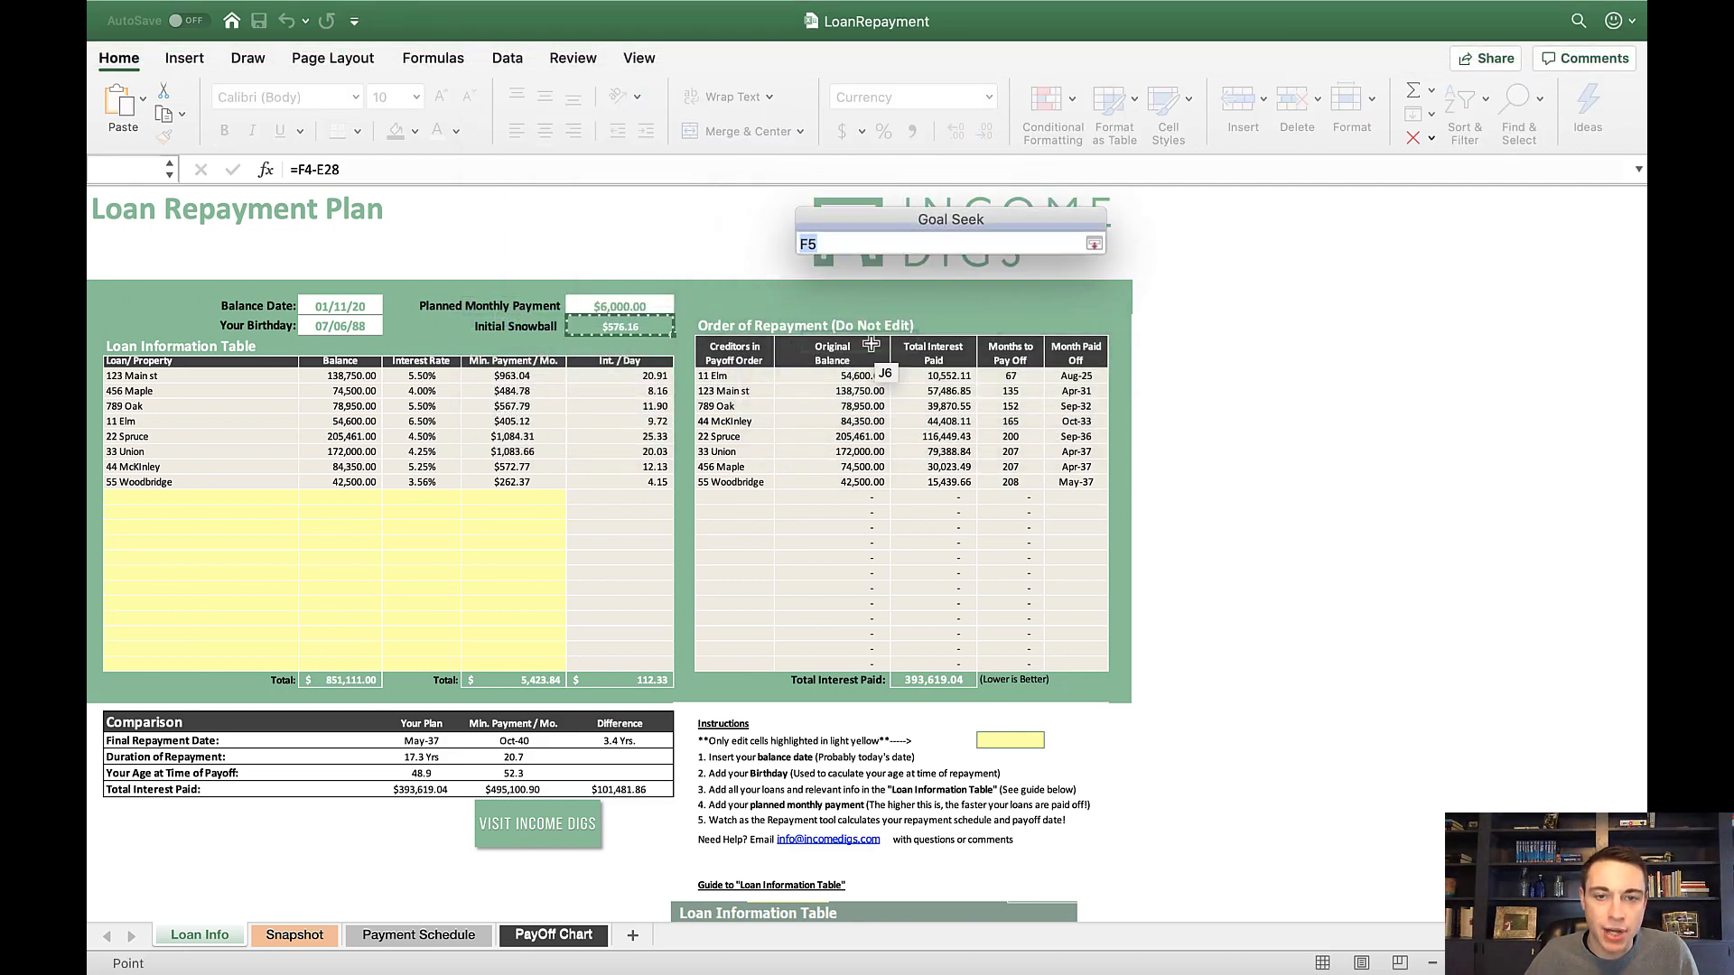
pyautogui.click(421, 773)
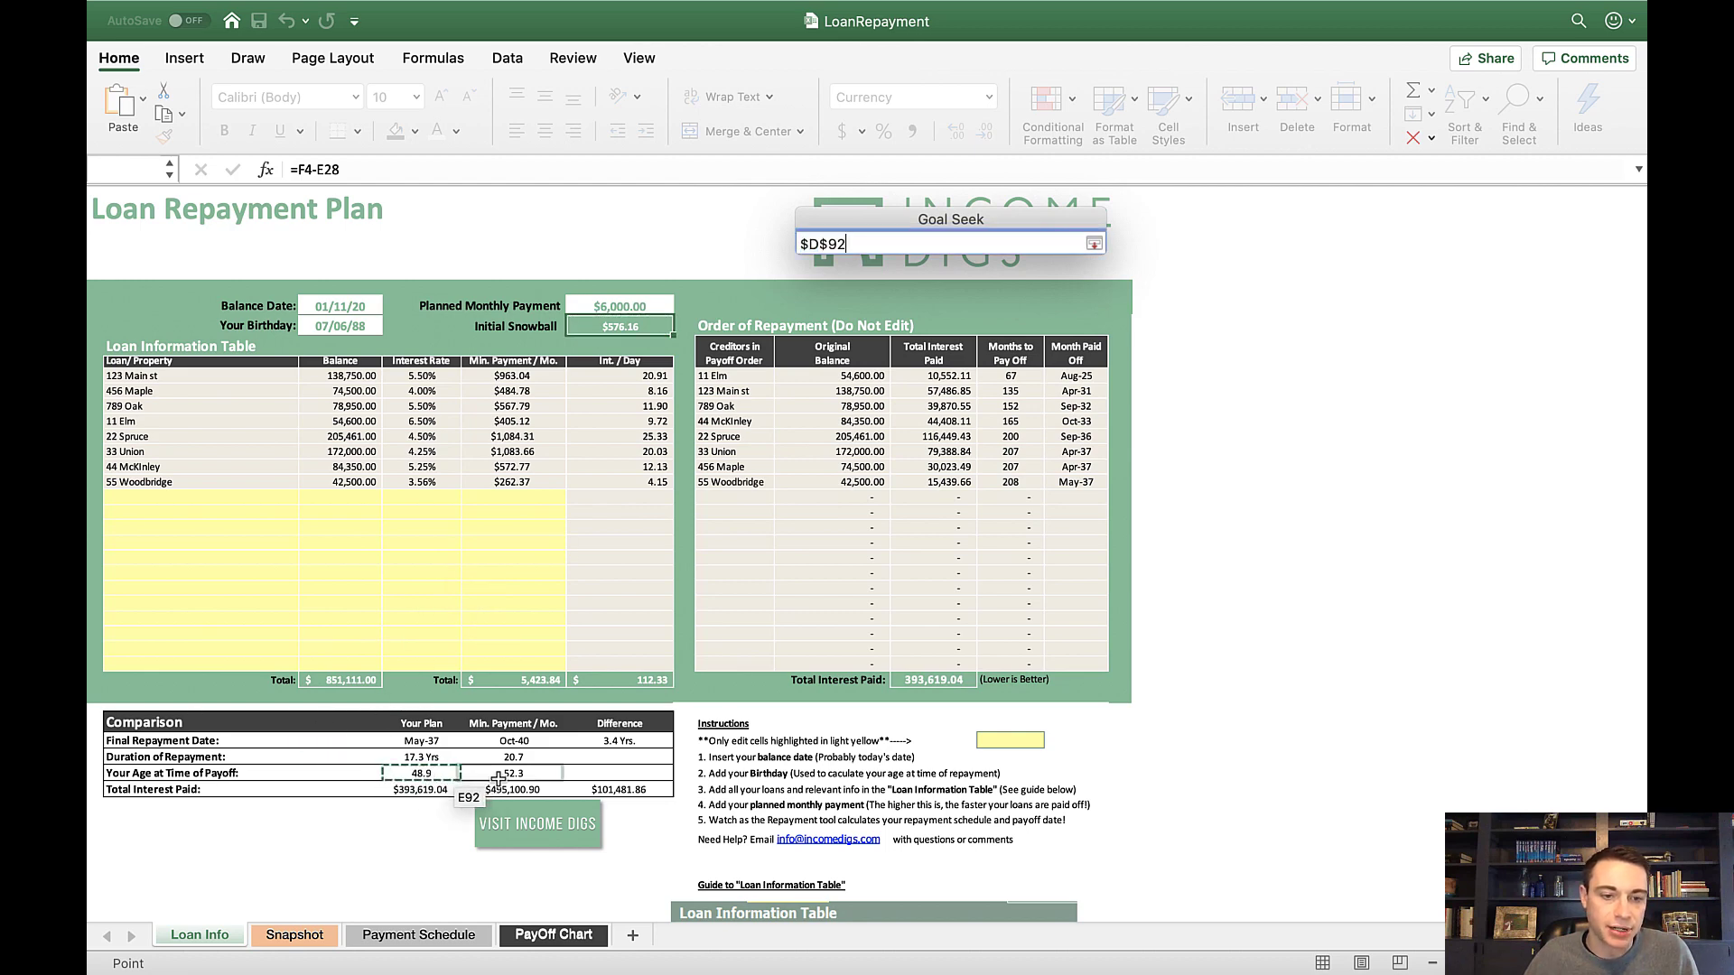
pyautogui.click(1093, 244)
# Step: Goal seek to a value of 45.0 by changing the Planned Monthly Payment cell F4, and keep the solution
pyautogui.click(957, 326)
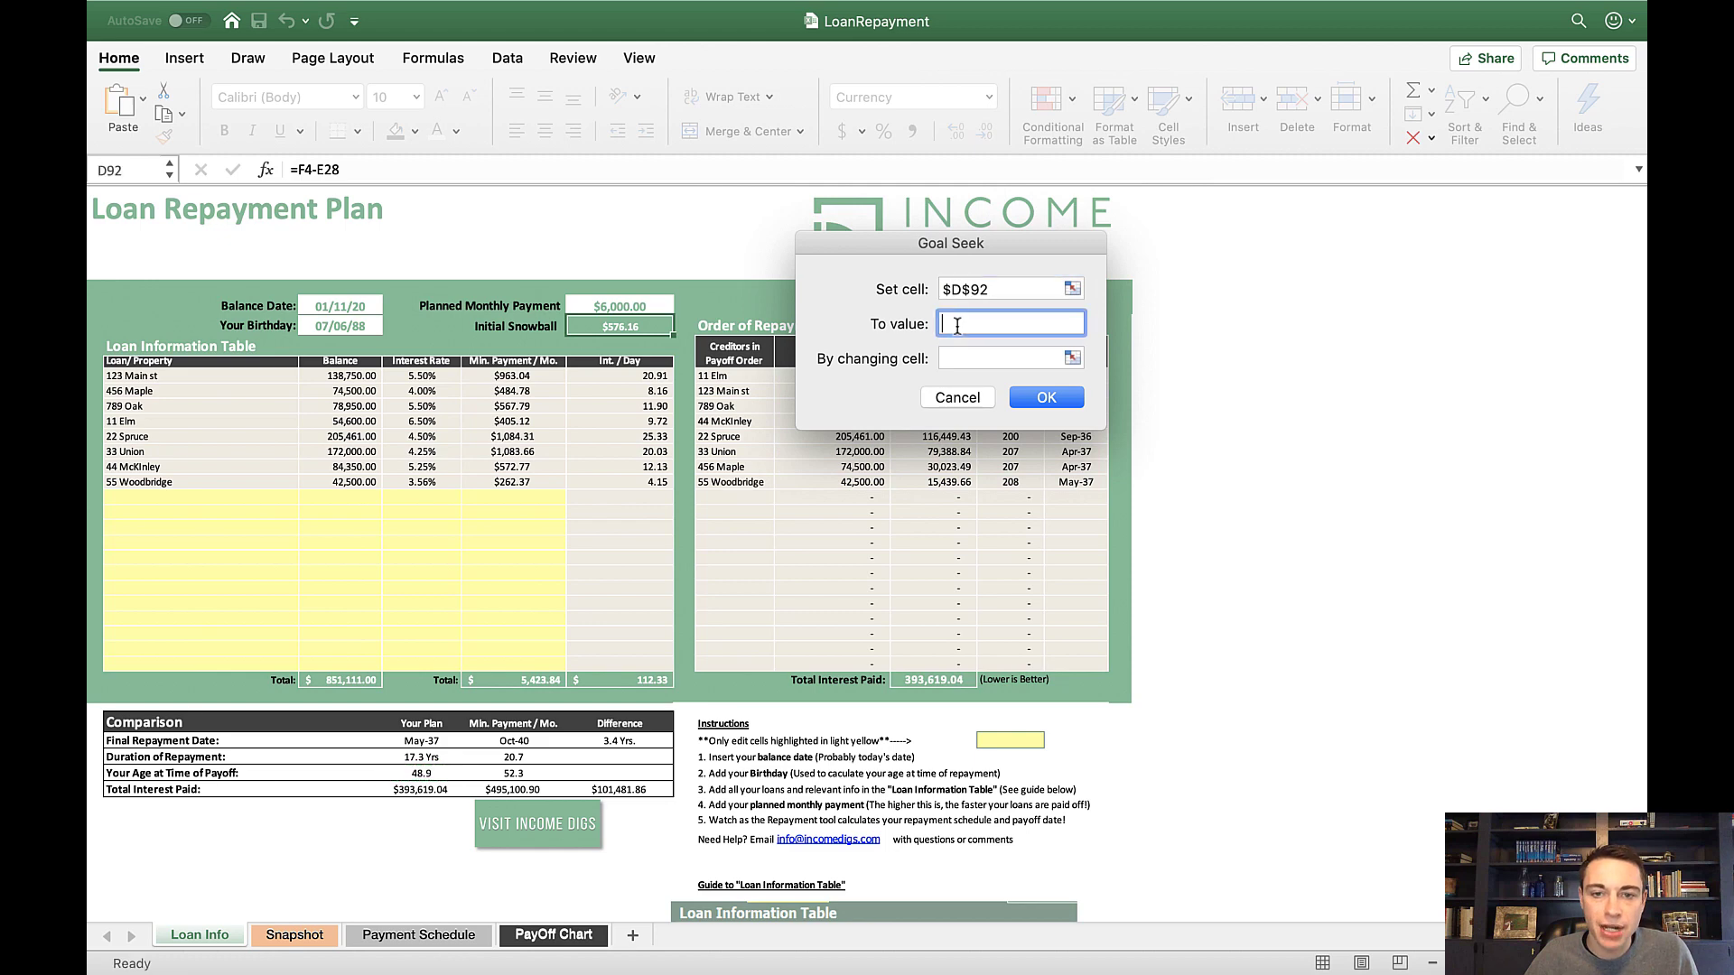
pyautogui.write('45.0')
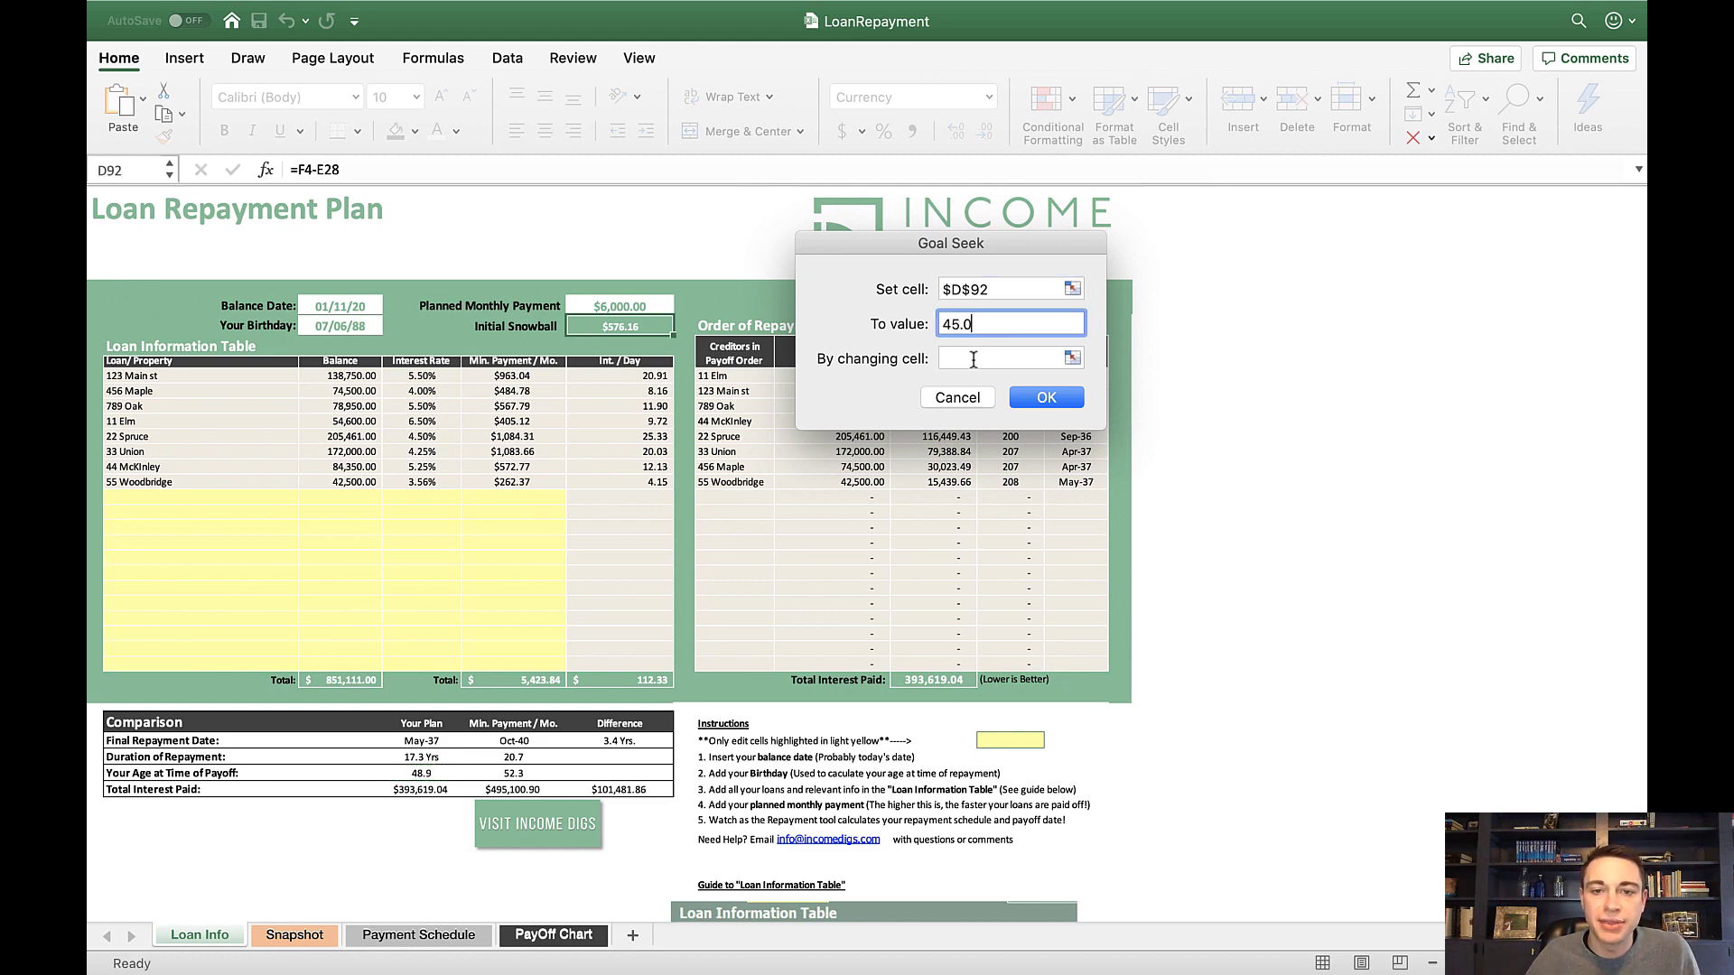
pyautogui.click(1072, 359)
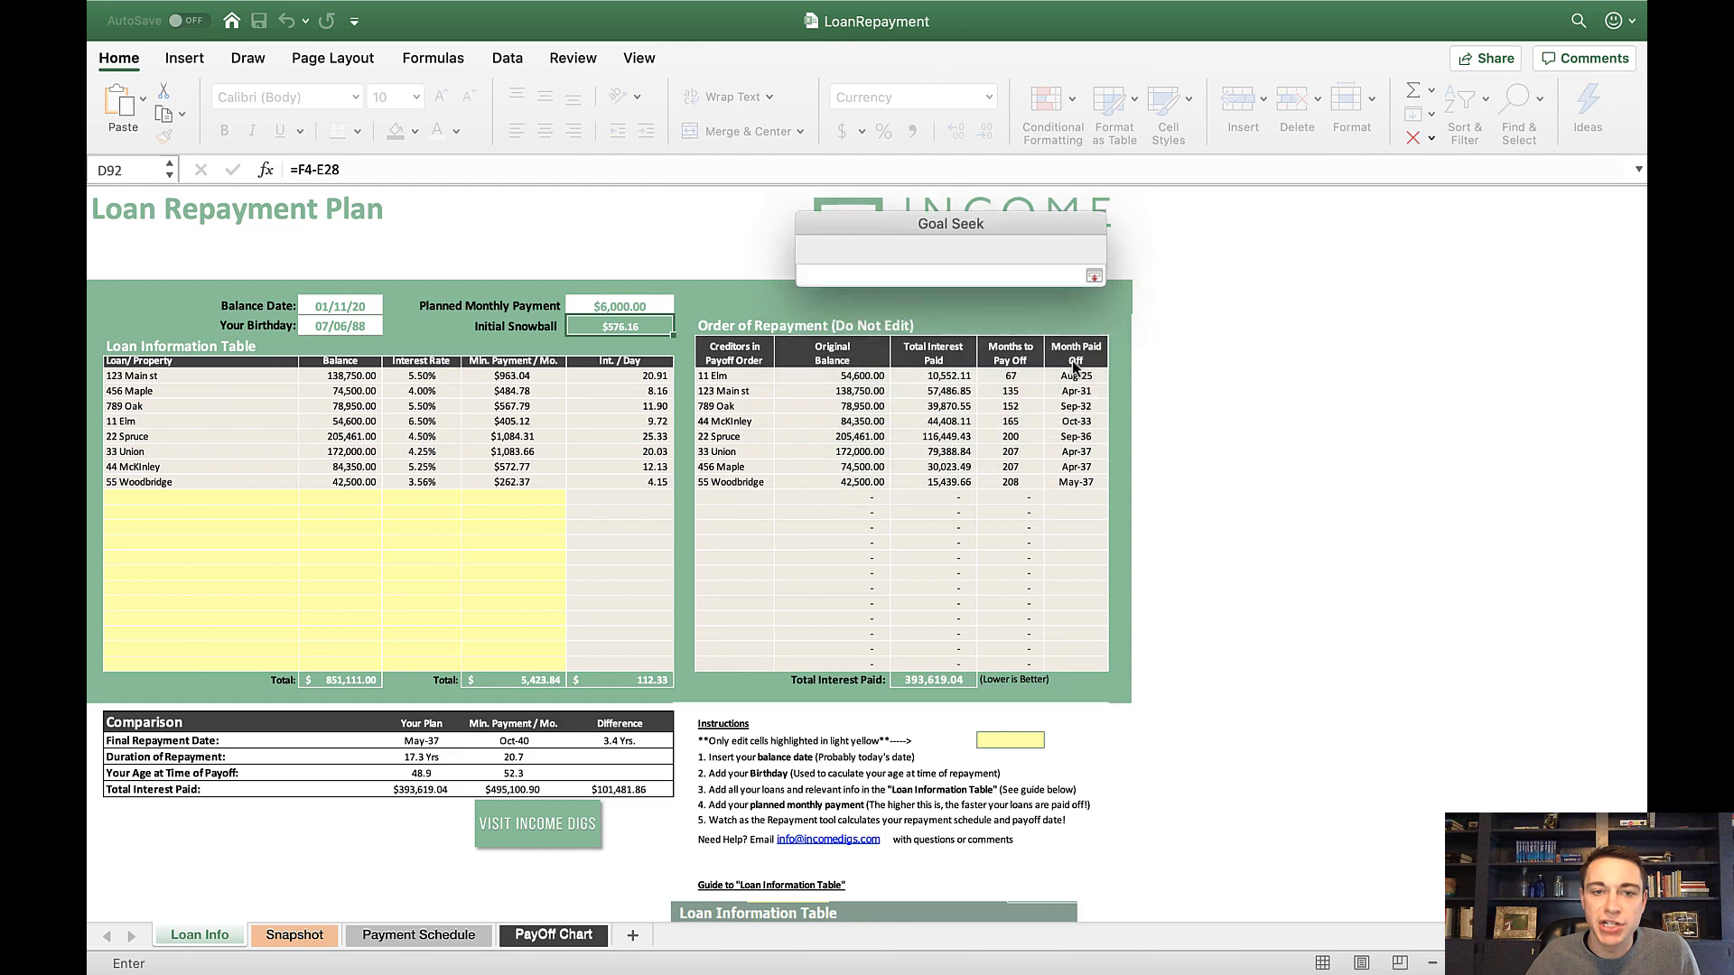
pyautogui.click(614, 307)
pyautogui.click(1094, 244)
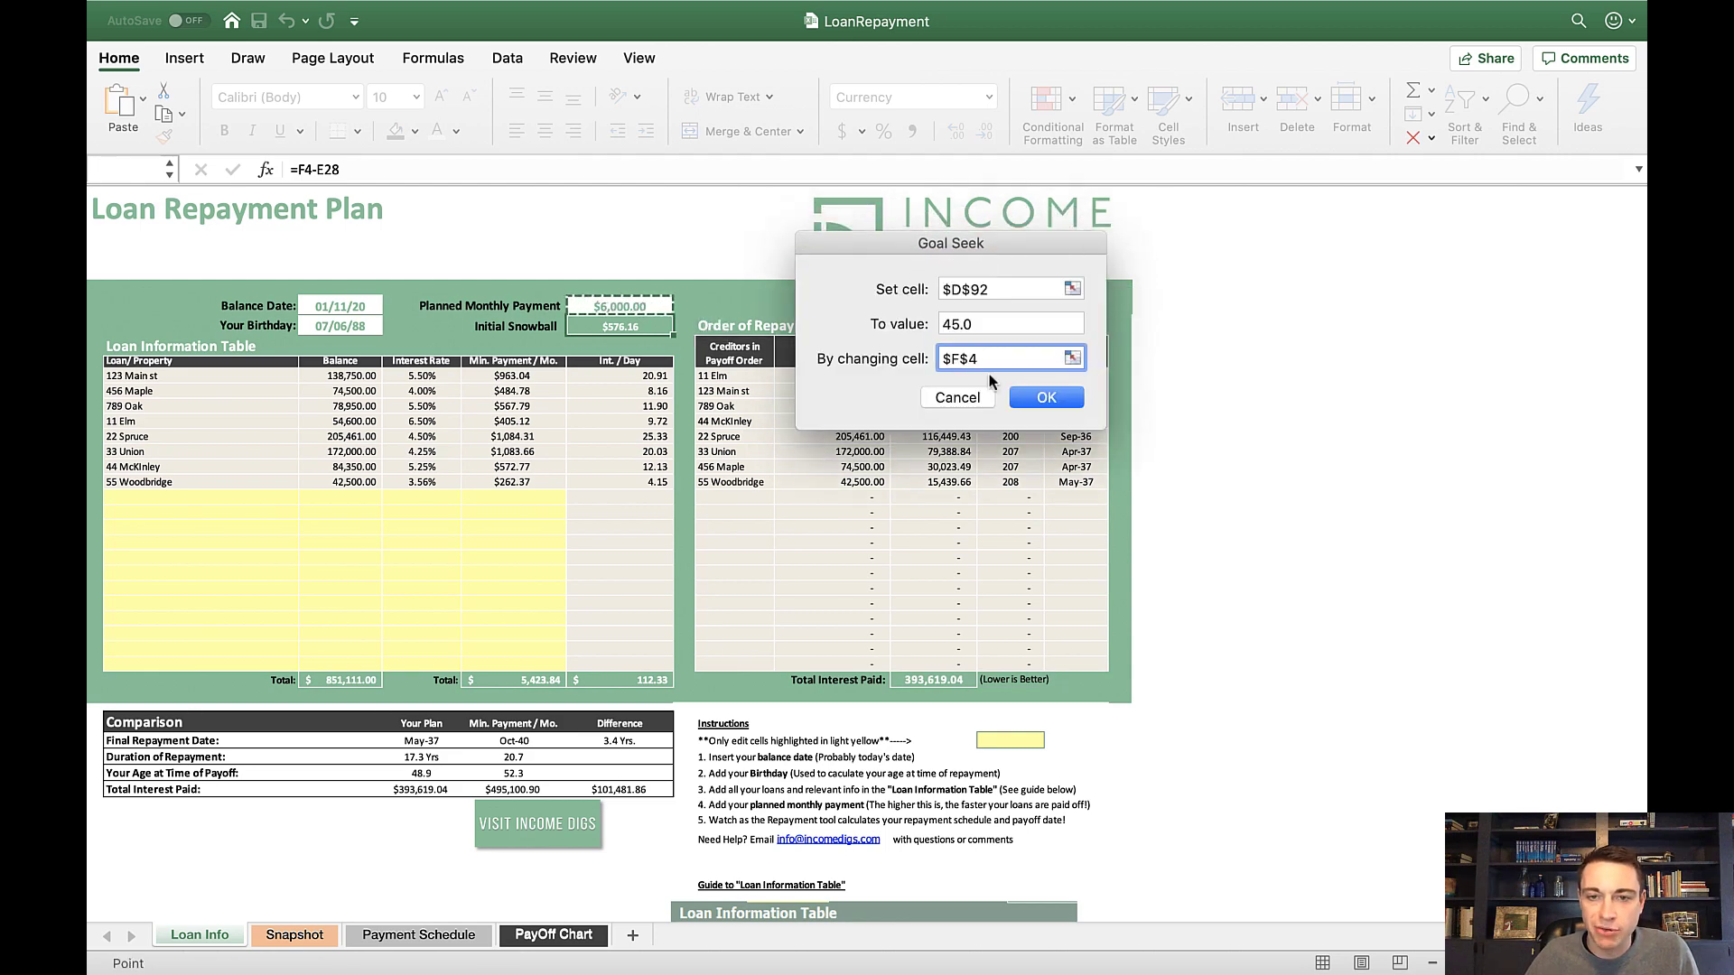
pyautogui.click(1046, 398)
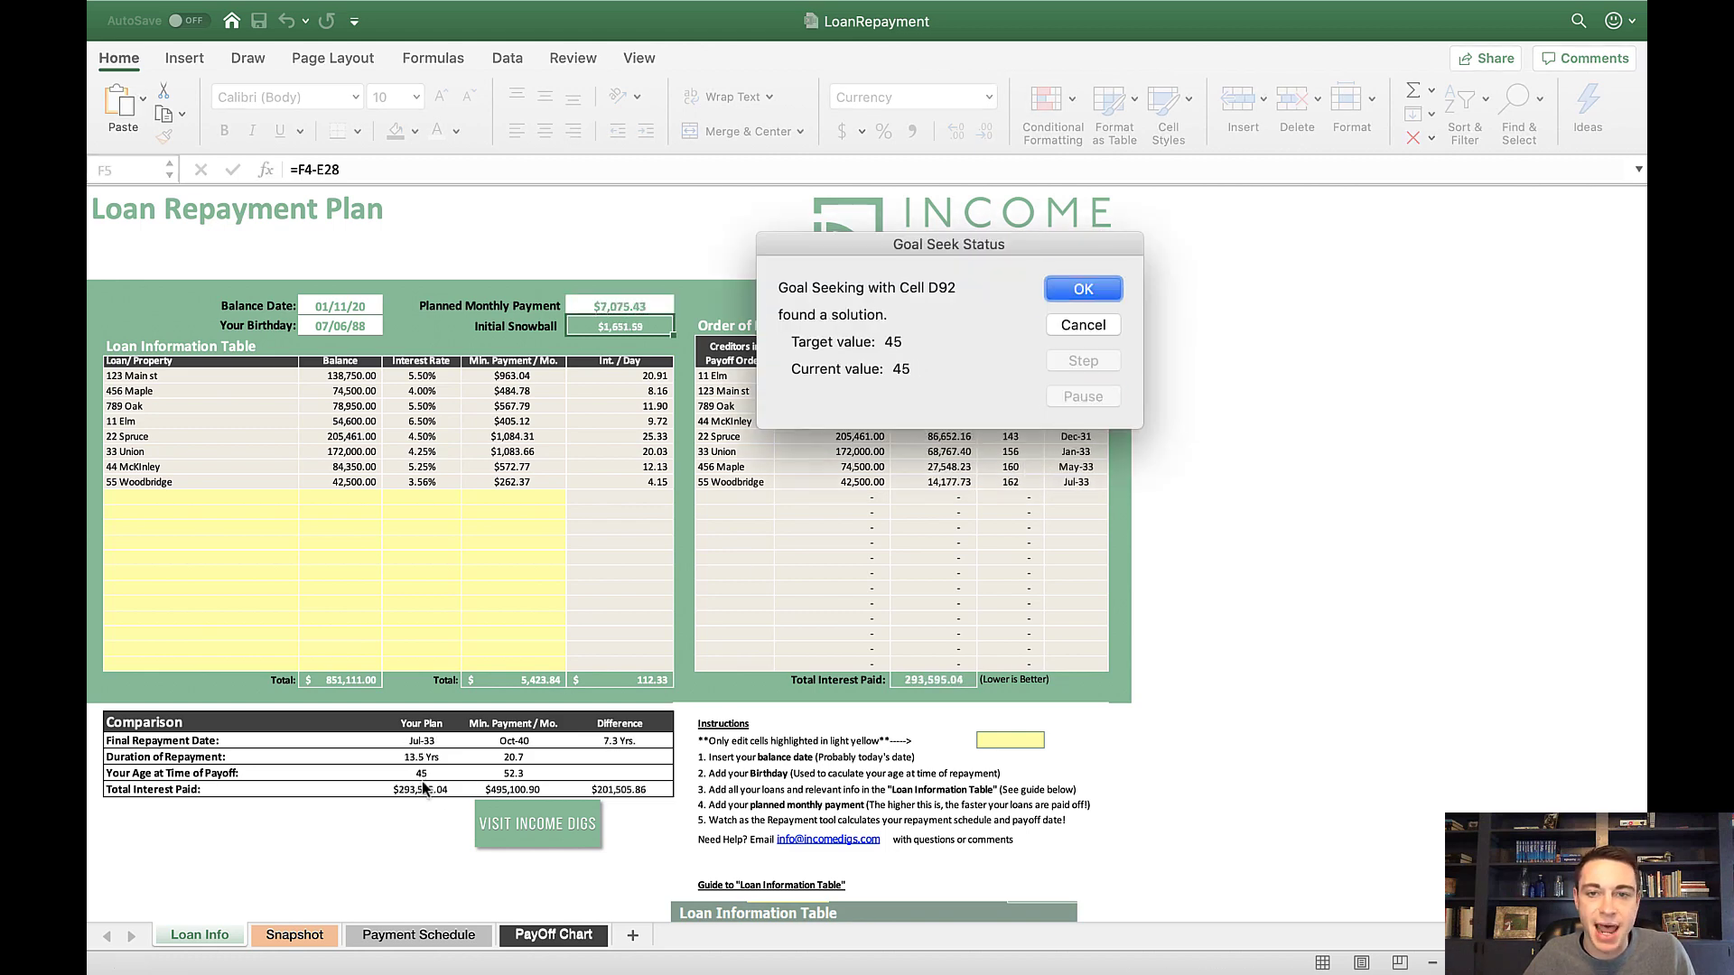
pyautogui.click(1104, 289)
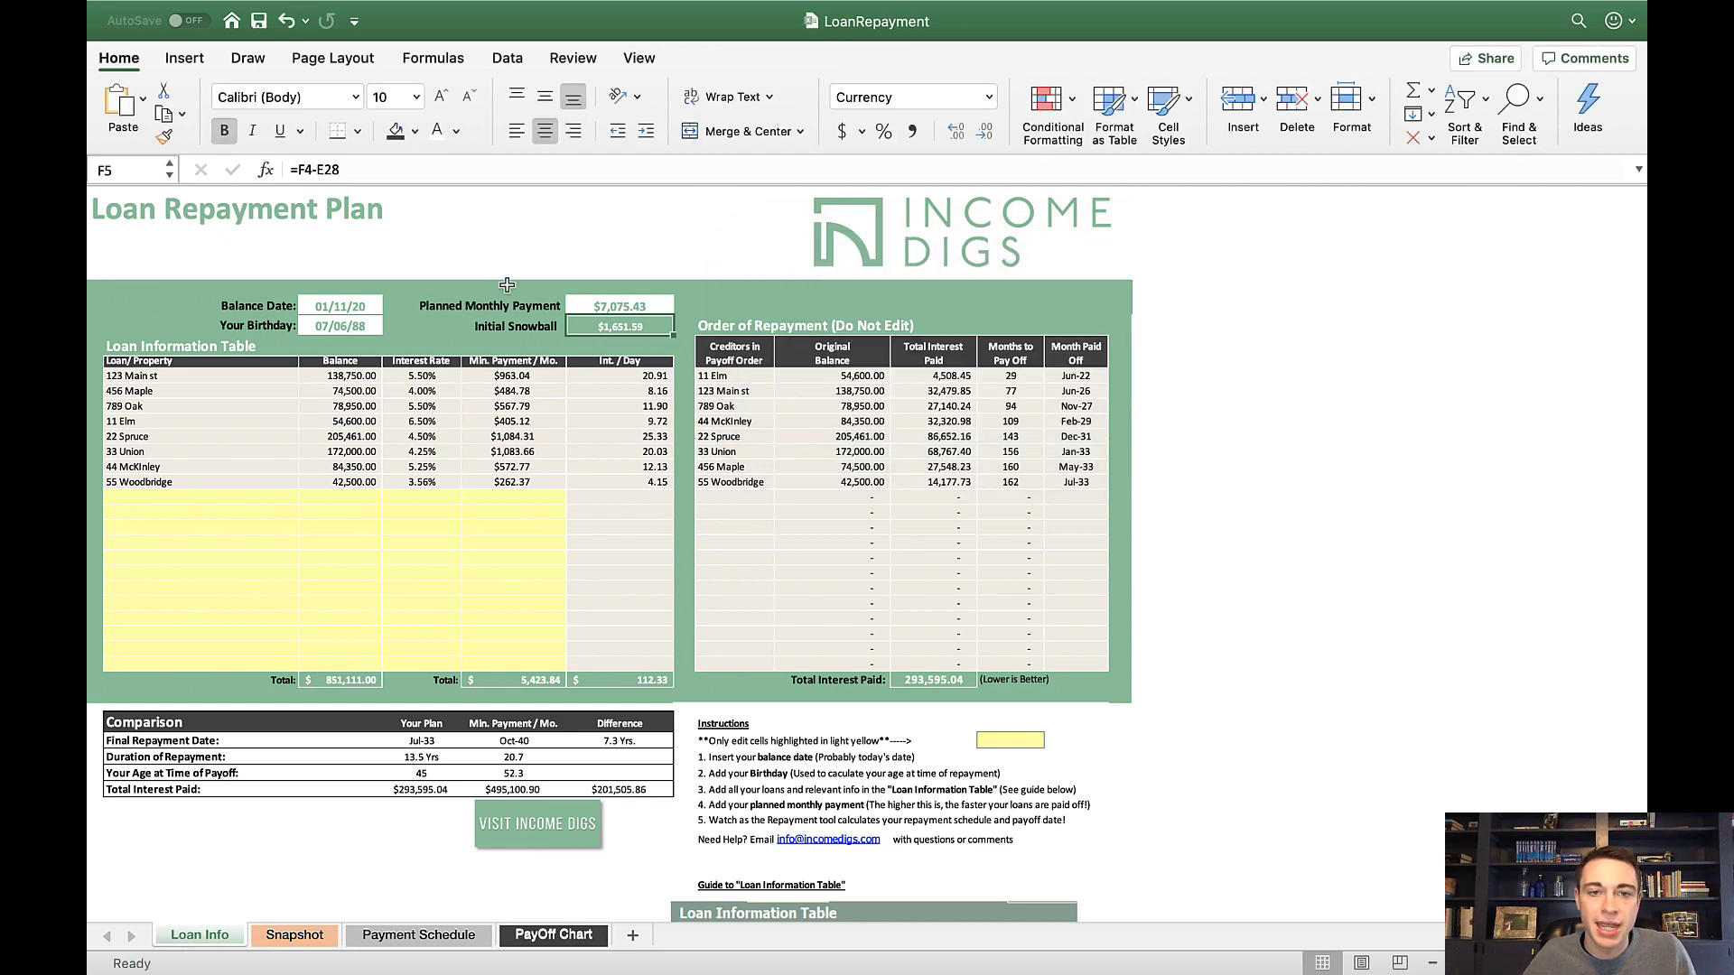
pyautogui.click(420, 774)
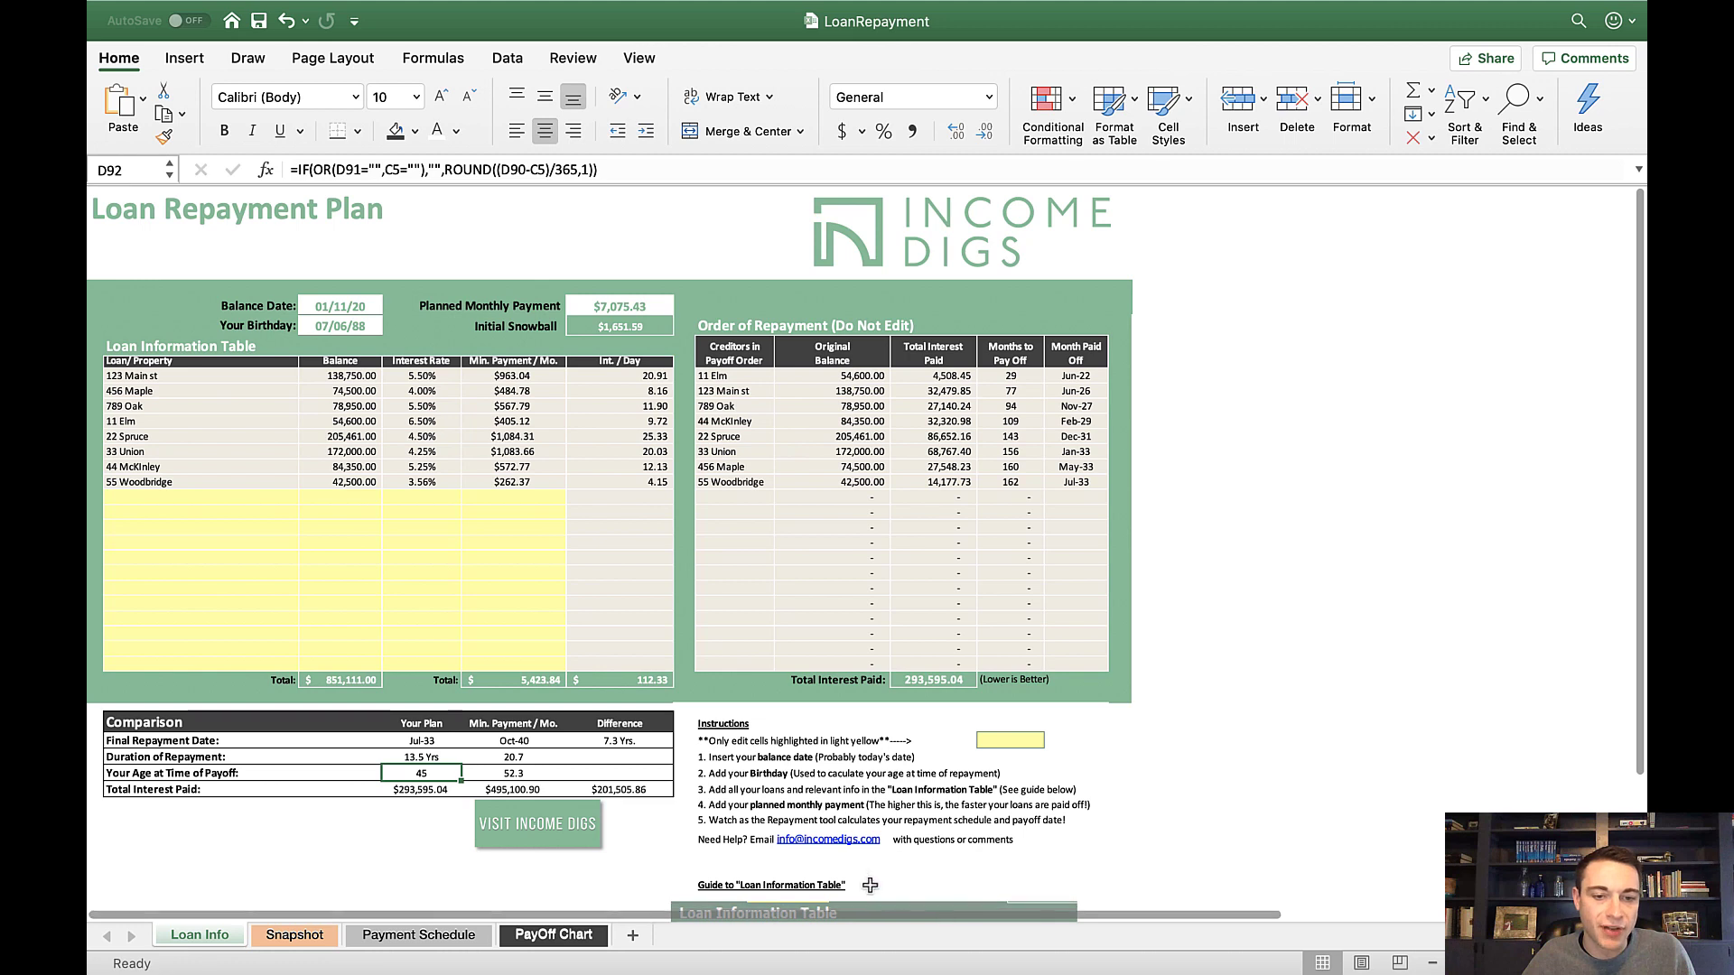